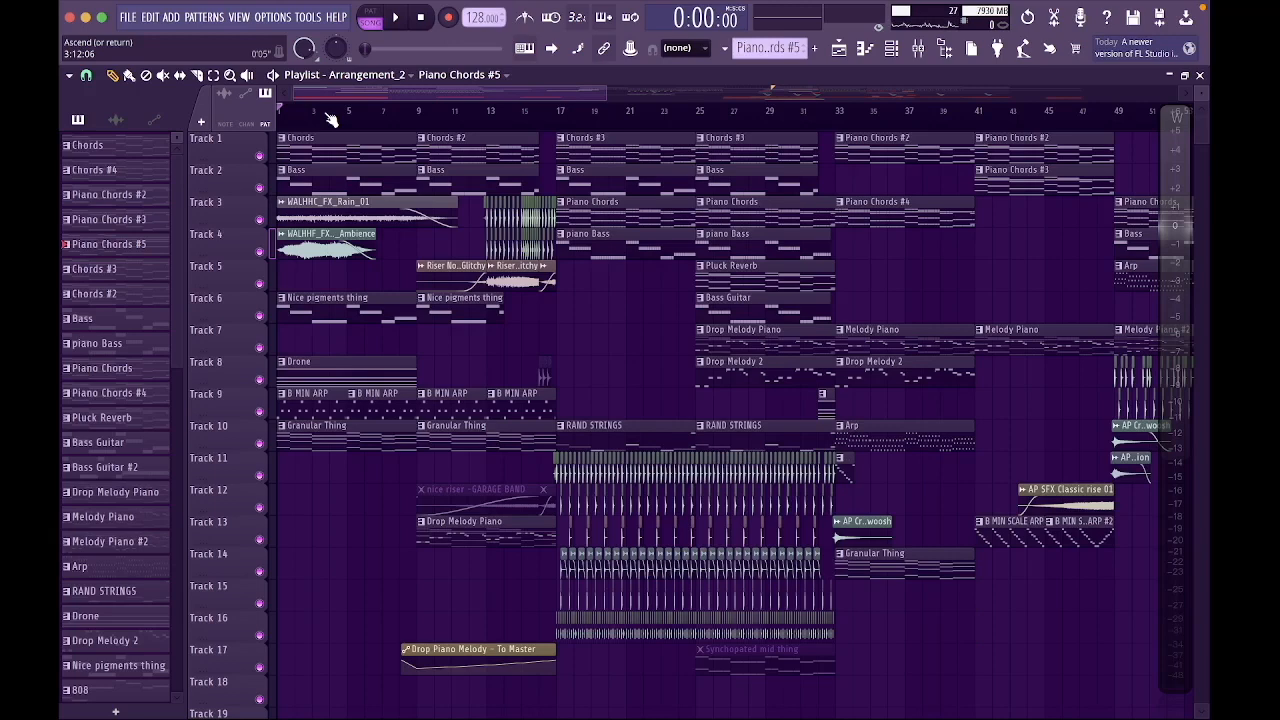
# Play the song from the start, skip ahead to the build-up around bar 11, stop playback at the drop and rewind to bar 1.
pyautogui.moveTo(327, 114); pyautogui.dragTo(296, 118)
pyautogui.press('space')
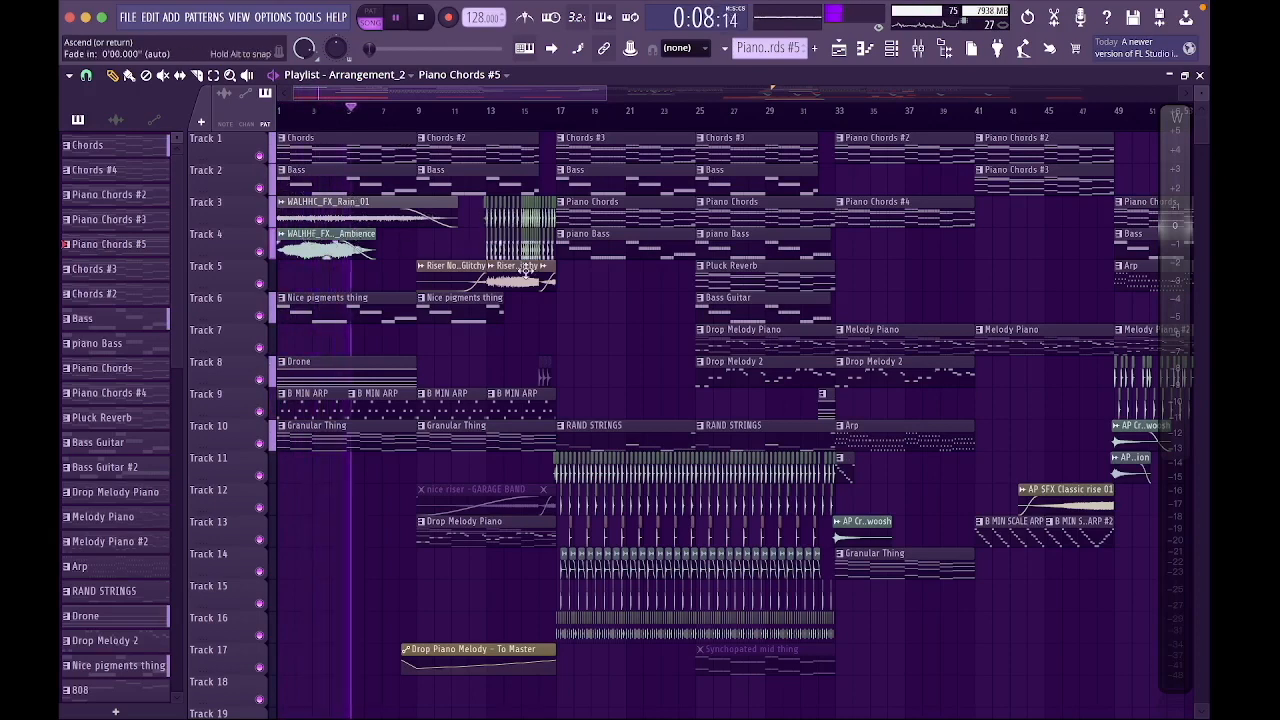
pyautogui.click(449, 112)
pyautogui.scroll(5, 493, 232)
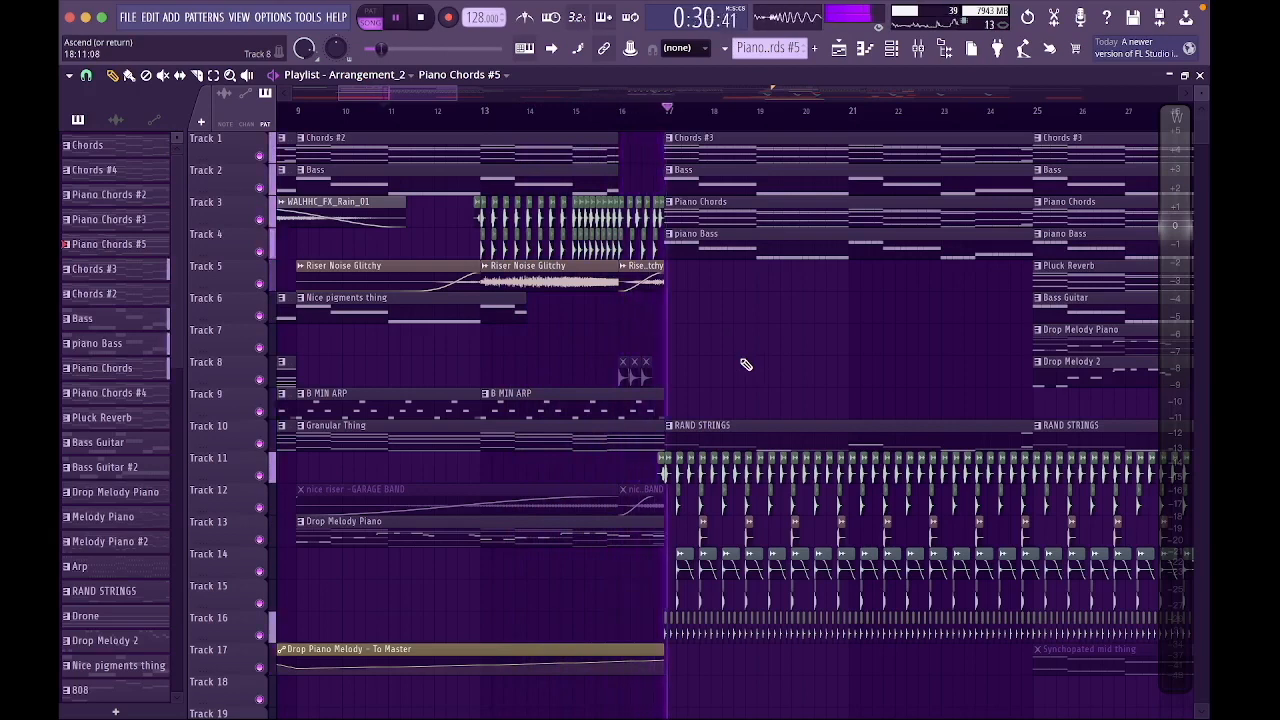
pyautogui.press('space')
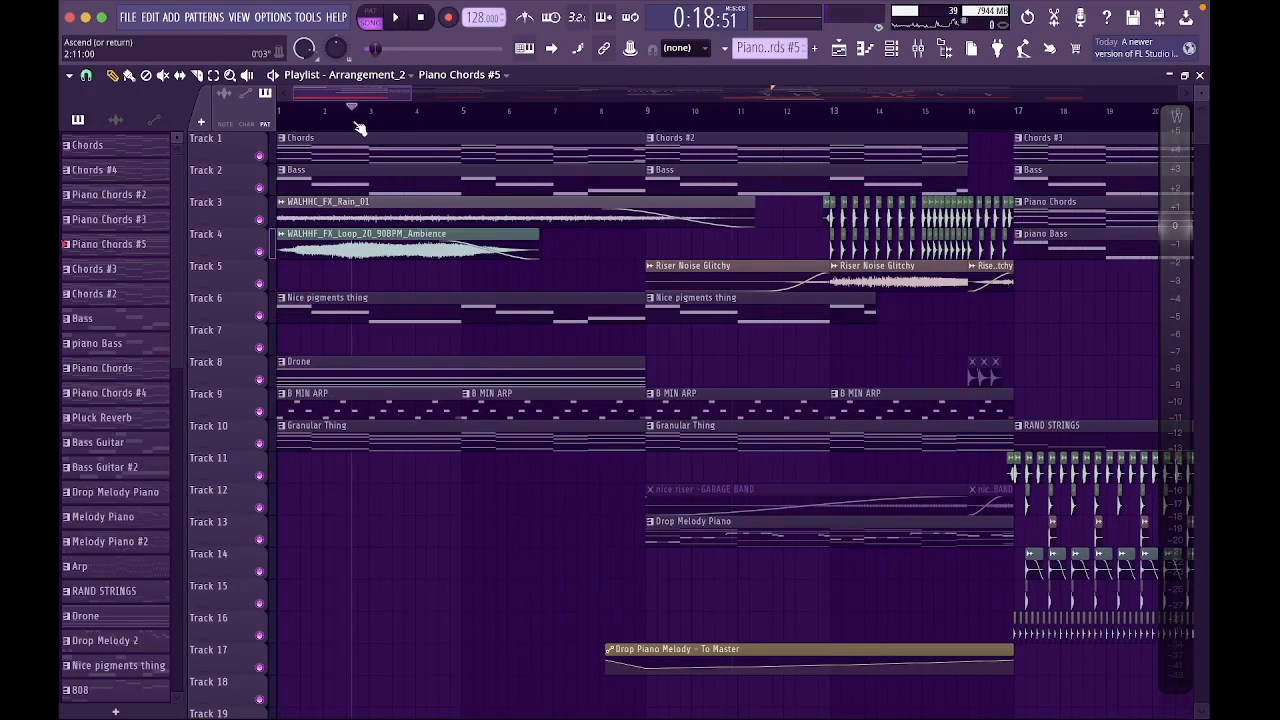
pyautogui.moveTo(352, 121); pyautogui.dragTo(66, 130)
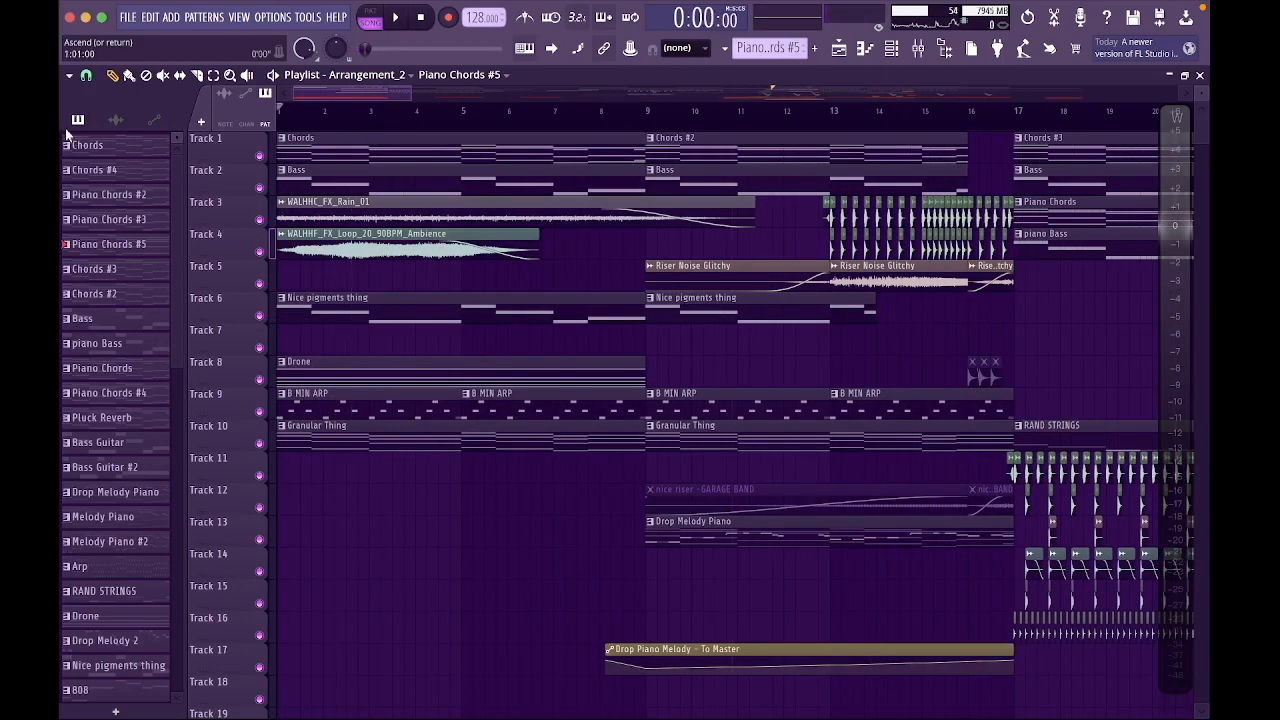
# Open the Chords pattern in the piano roll, audition its chords one after another, and close the piano roll.
pyautogui.doubleClick(355, 145)
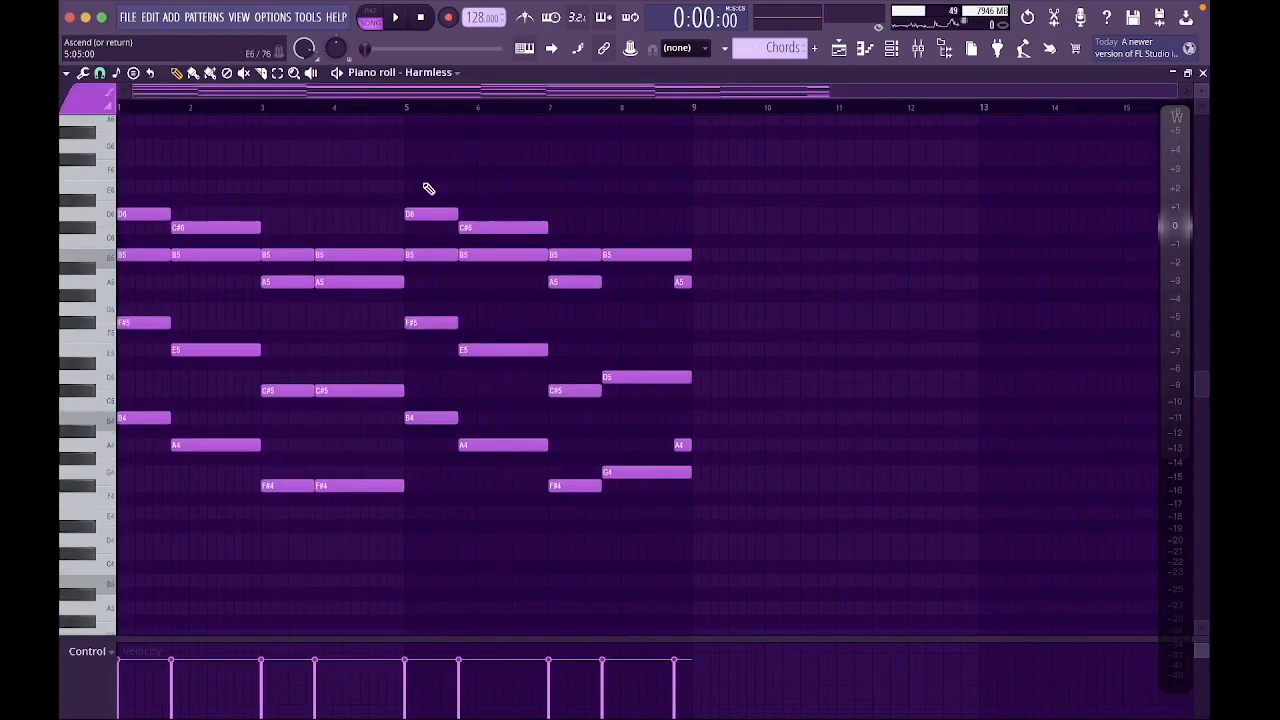
pyautogui.moveTo(247, 150); pyautogui.dragTo(145, 160)
pyautogui.click(203, 162)
pyautogui.click(277, 192)
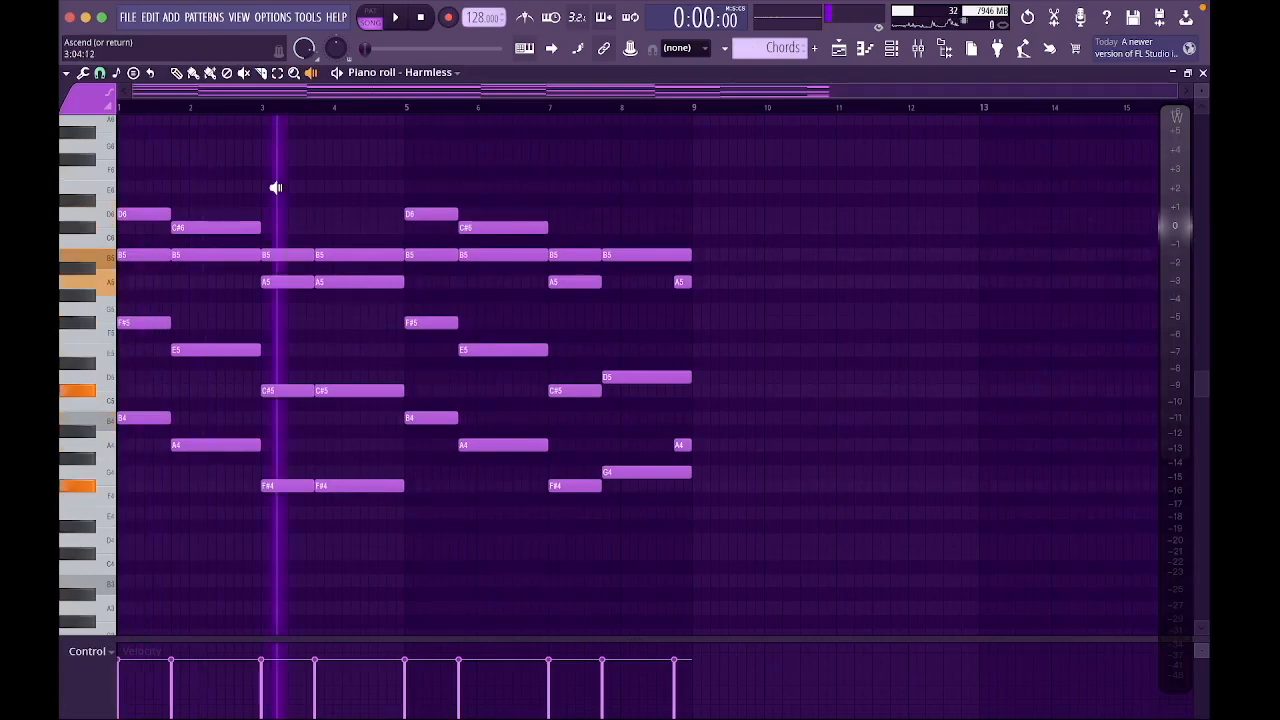
pyautogui.click(343, 188)
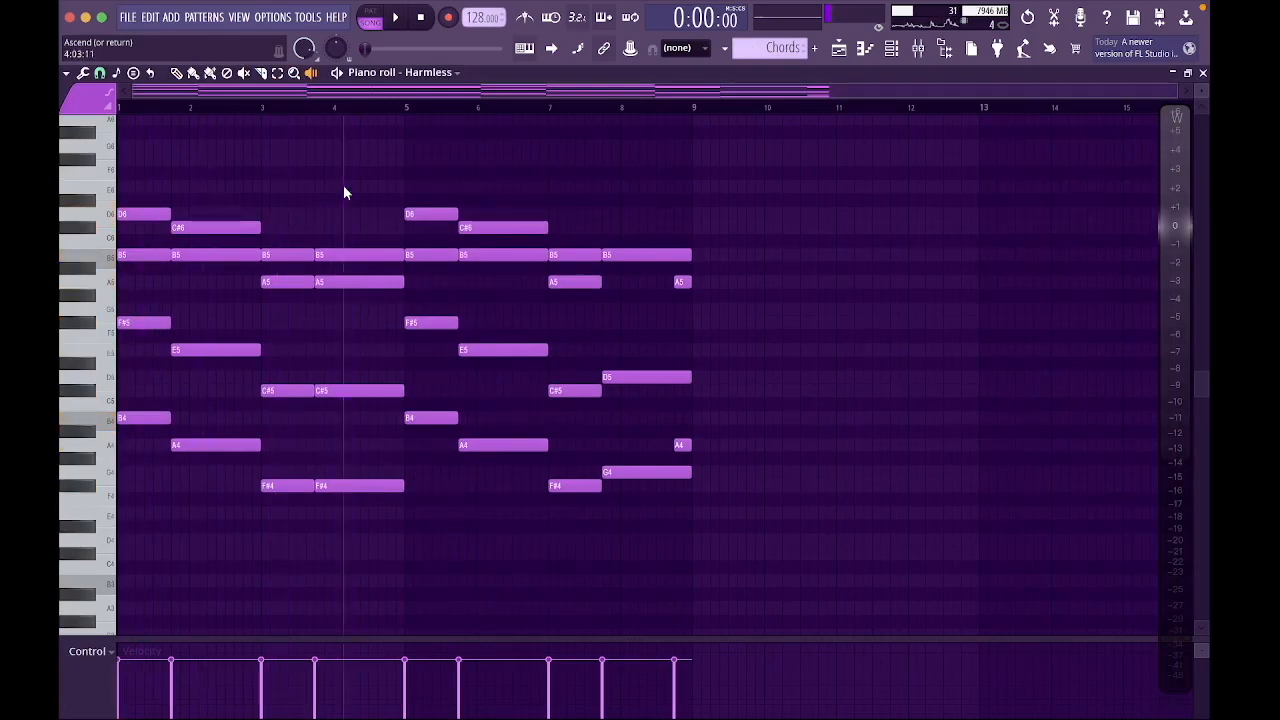
pyautogui.click(419, 192)
pyautogui.click(487, 205)
pyautogui.click(572, 221)
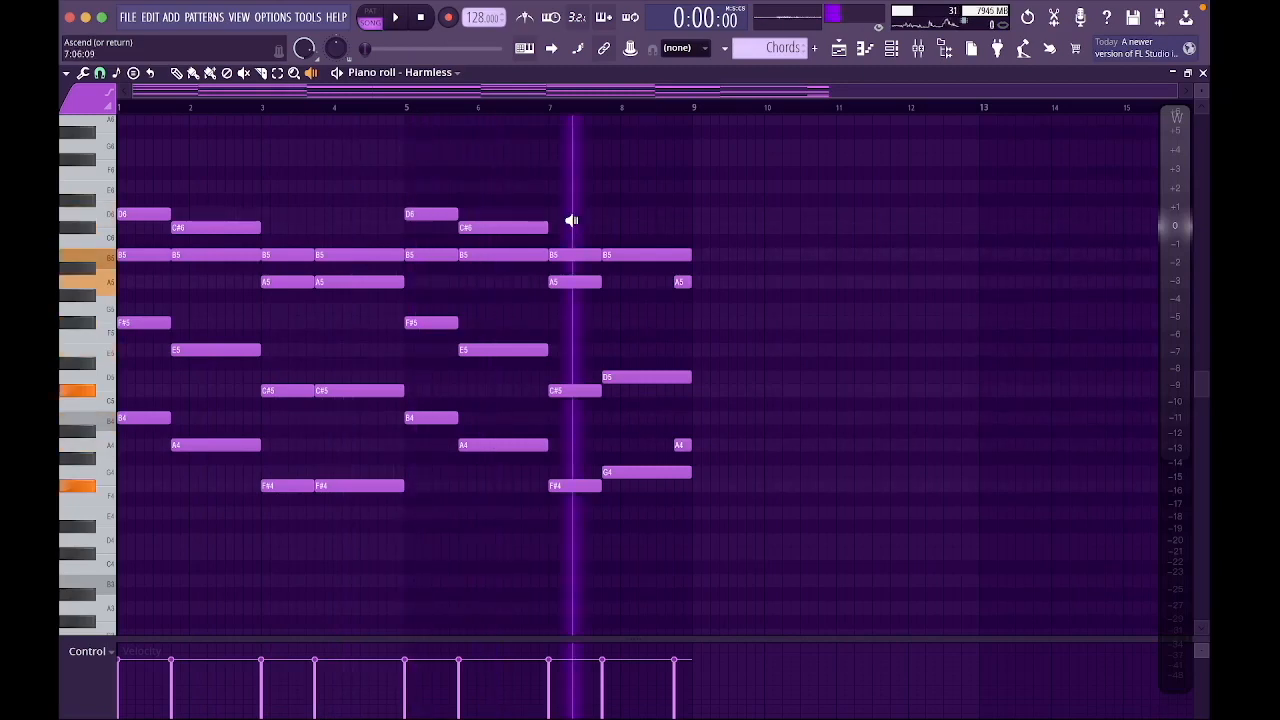
pyautogui.click(635, 241)
pyautogui.moveTo(635, 240); pyautogui.dragTo(679, 230)
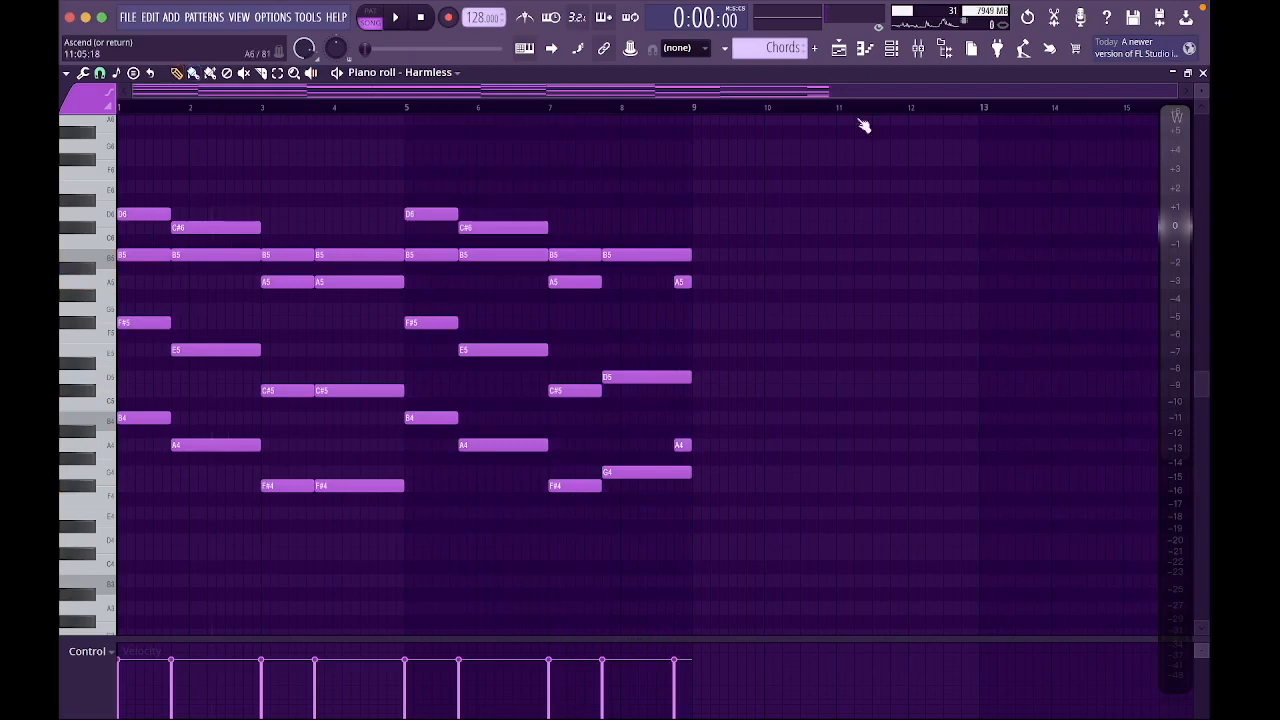
pyautogui.click(1203, 73)
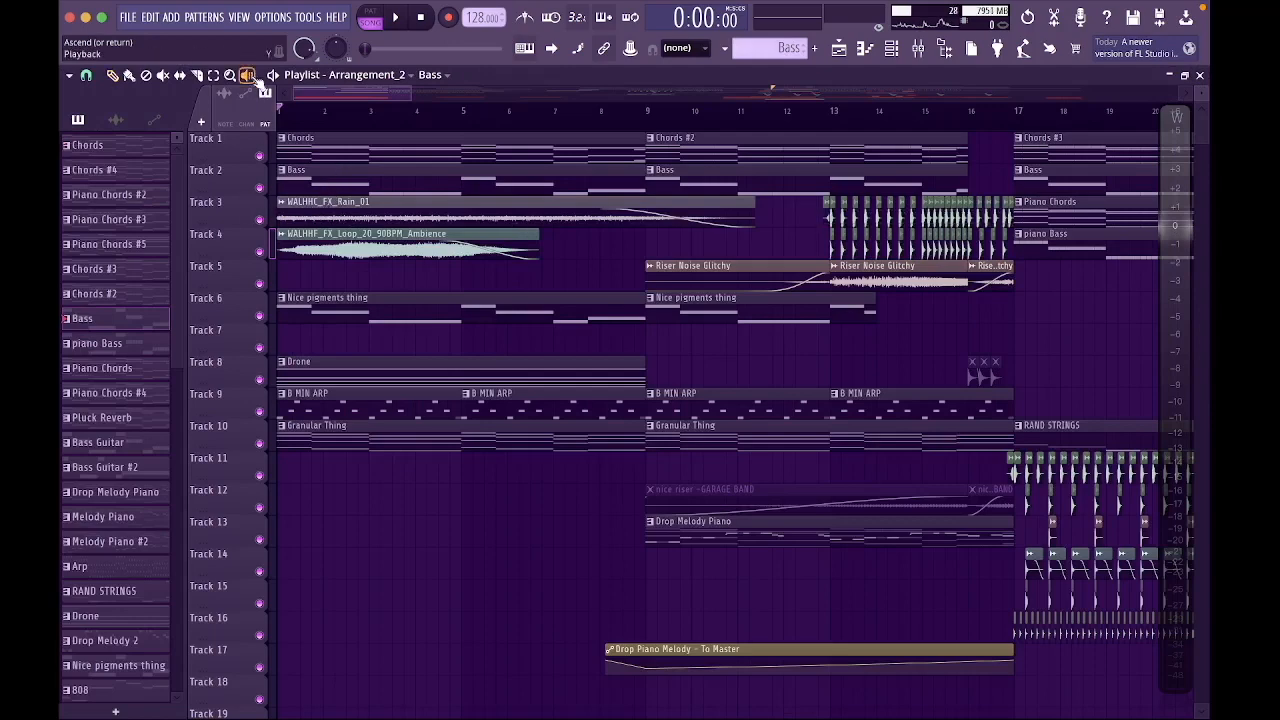
# Audition the rain, ambience and Drone clips at the start of the arrangement.
pyautogui.moveTo(325, 215); pyautogui.dragTo(362, 243)
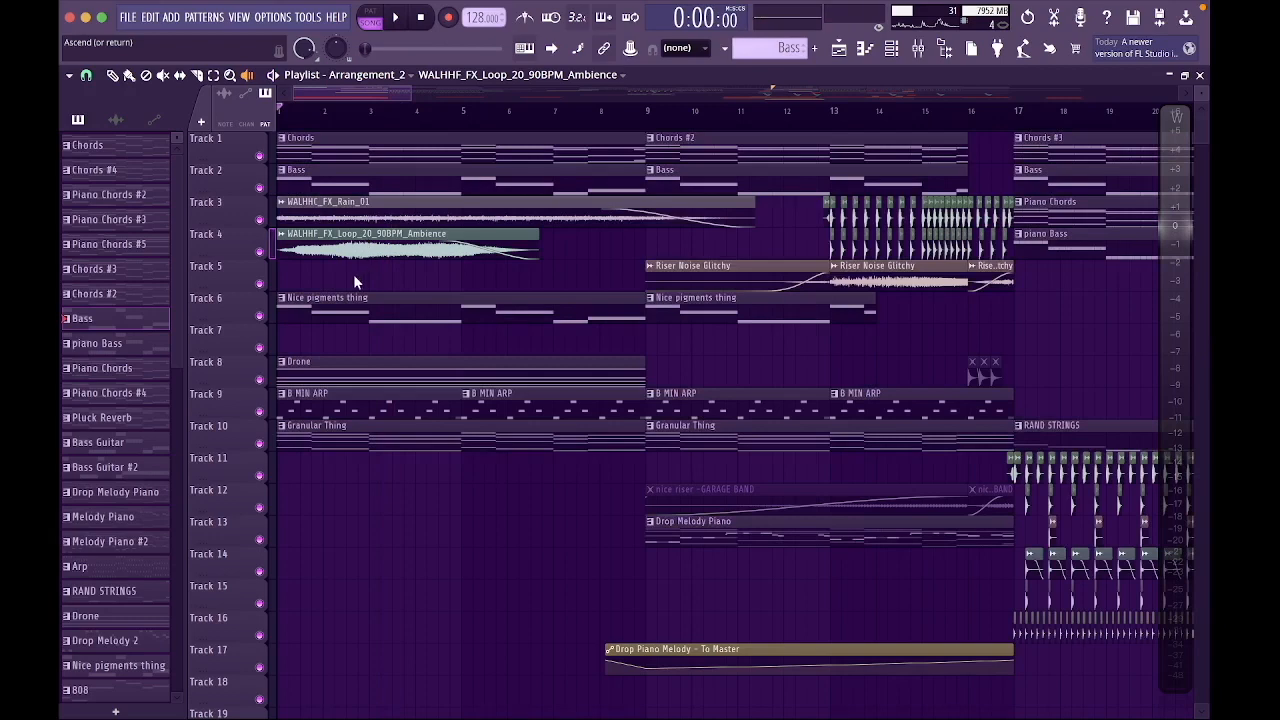
pyautogui.moveTo(296, 377); pyautogui.dragTo(296, 378)
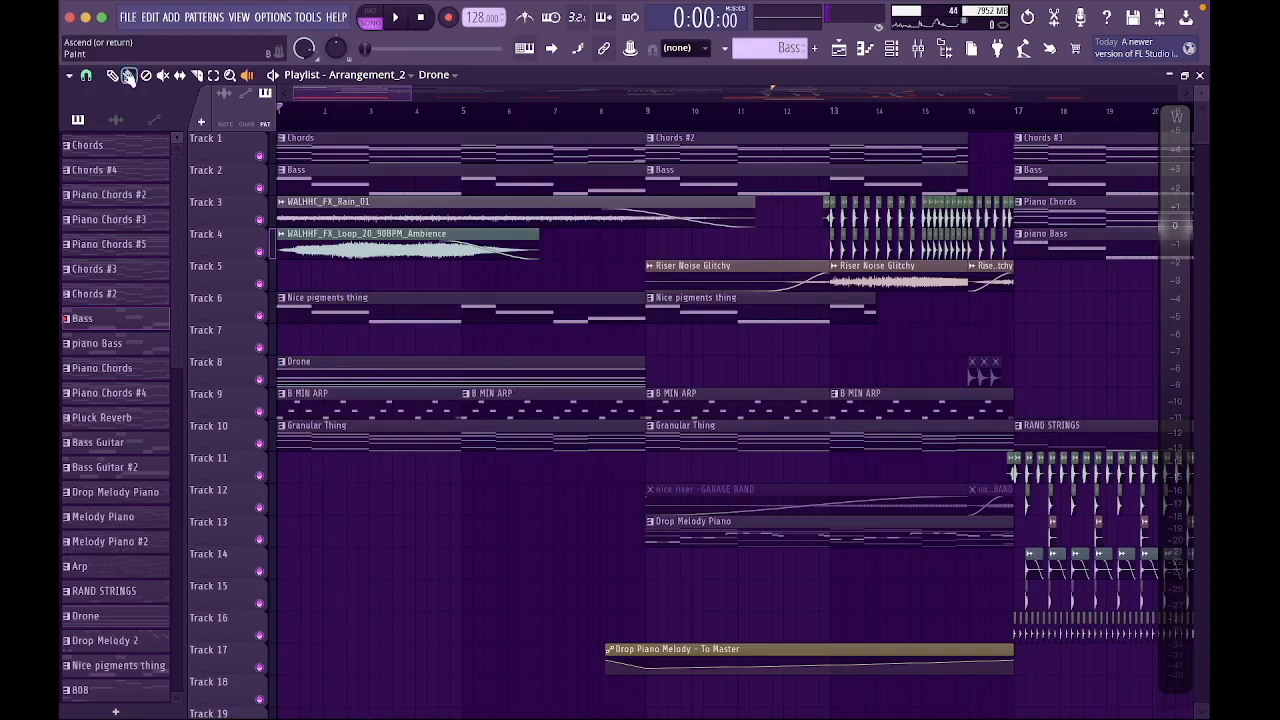
# Open the B MIN ARP pattern in the piano roll, play it briefly in pattern mode, and close the piano roll.
pyautogui.click(410, 407)
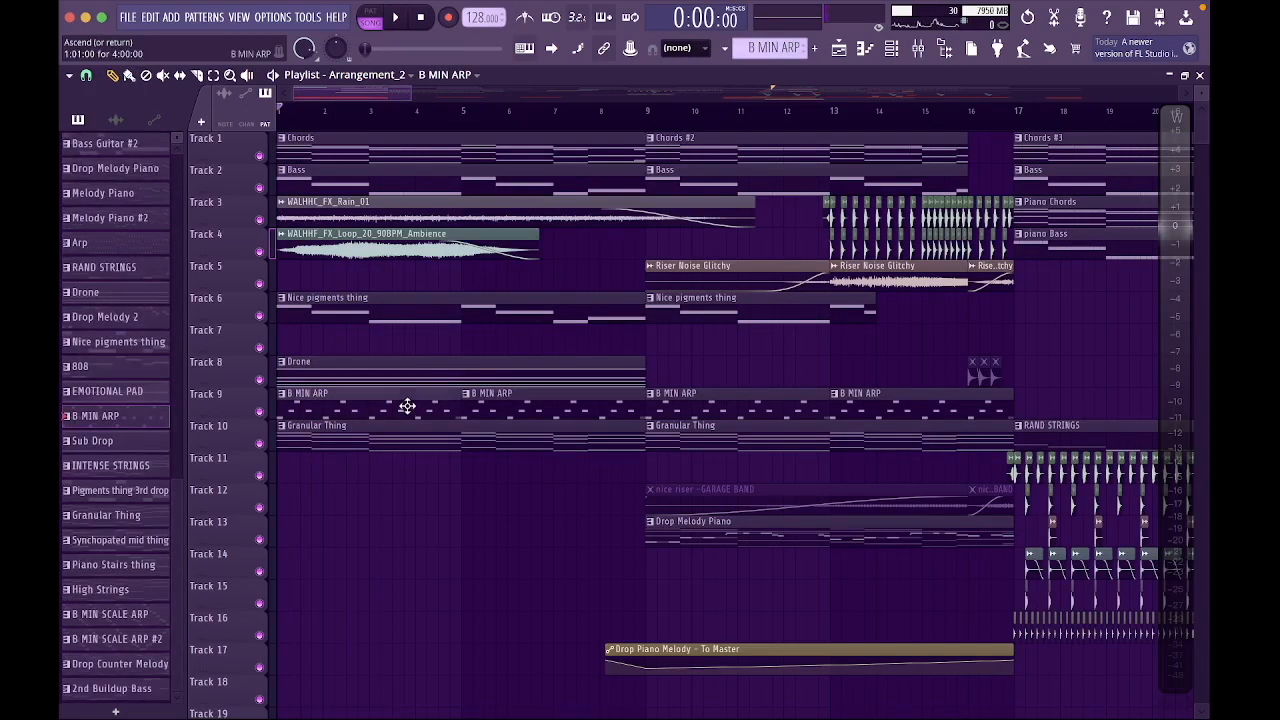
pyautogui.doubleClick(407, 405)
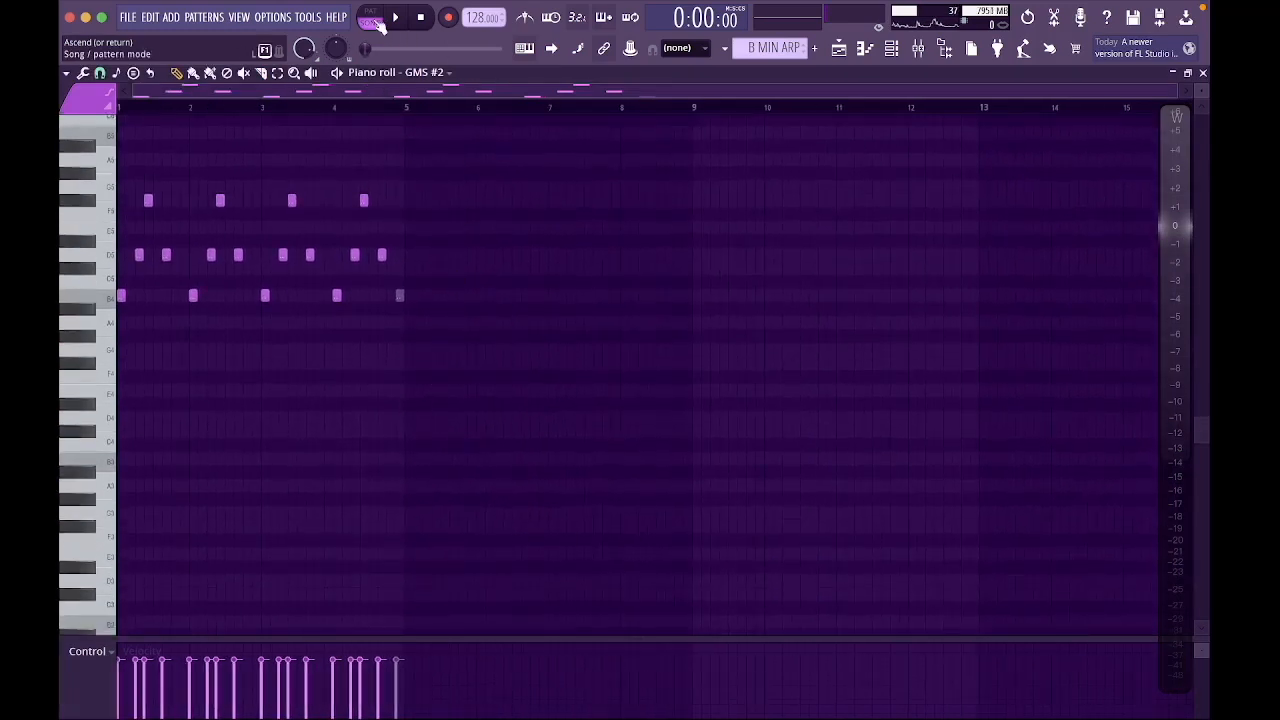
pyautogui.click(395, 17)
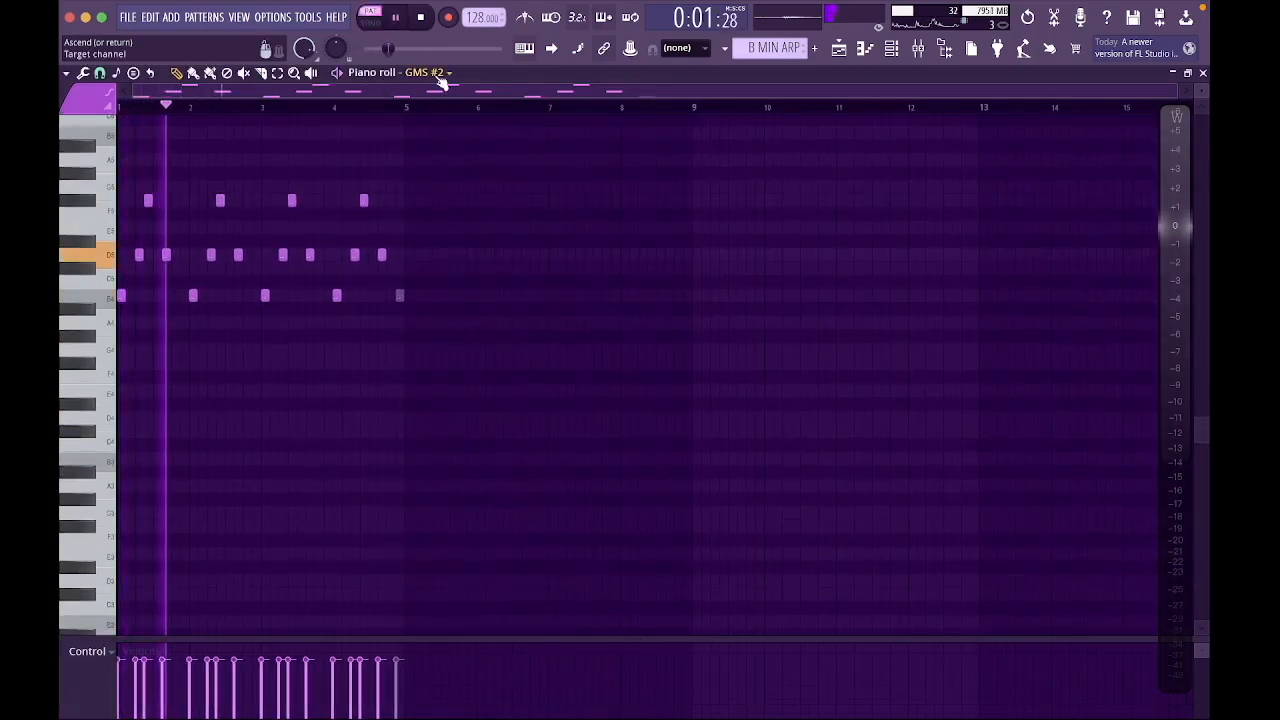
pyautogui.press('space')
pyautogui.click(1203, 73)
# Open the Granular Thing pattern in the piano roll, listen to its opening chords, and close the piano roll.
pyautogui.doubleClick(371, 443)
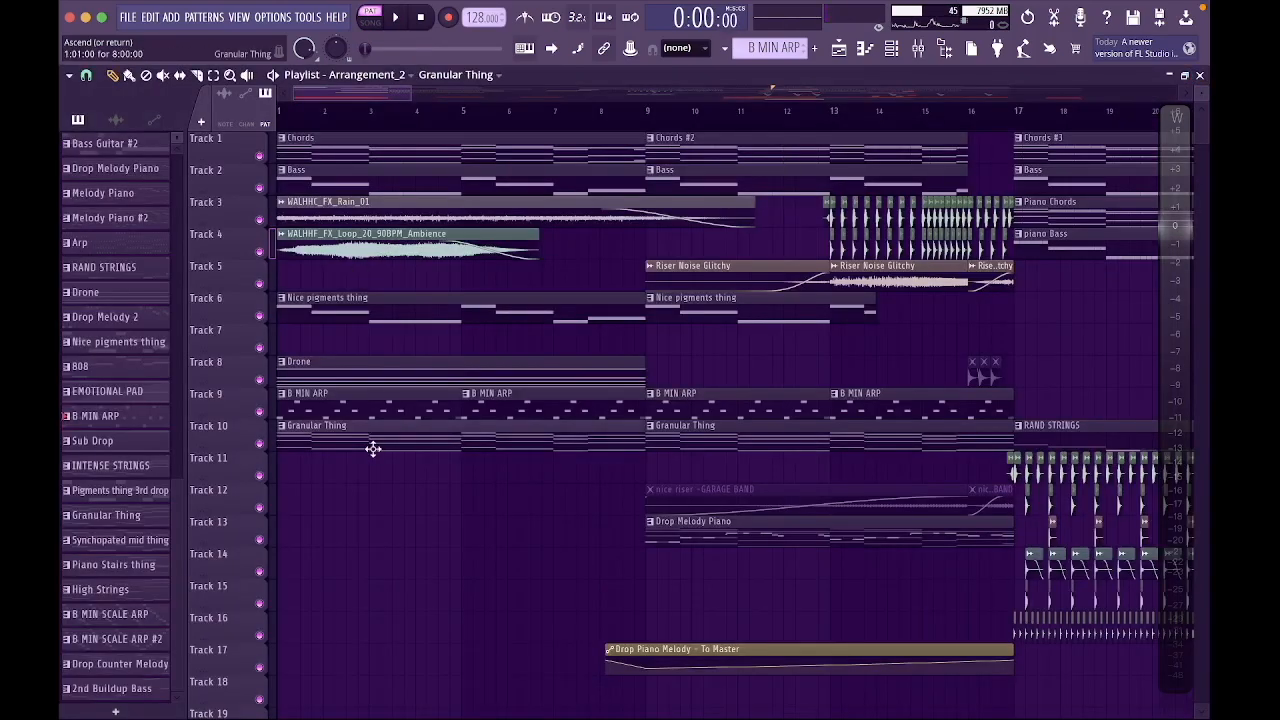
pyautogui.press('space')
pyautogui.scroll(-3, 447, 380)
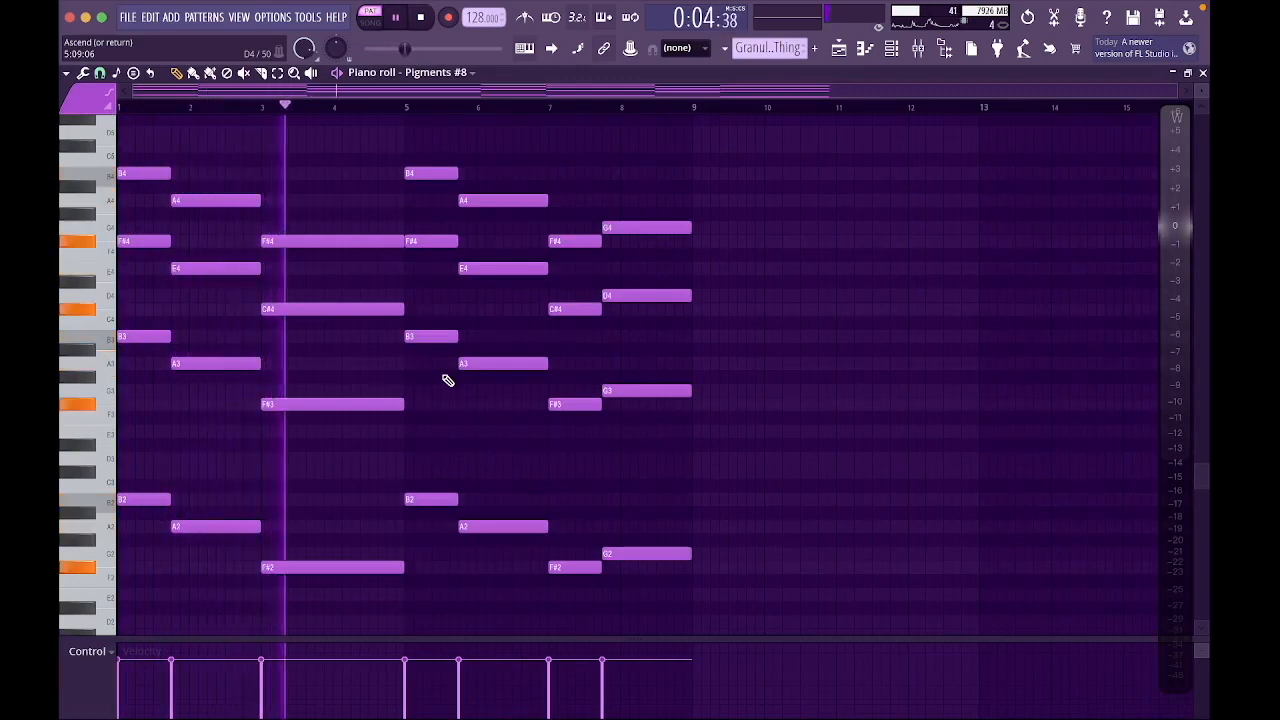
pyautogui.press('space')
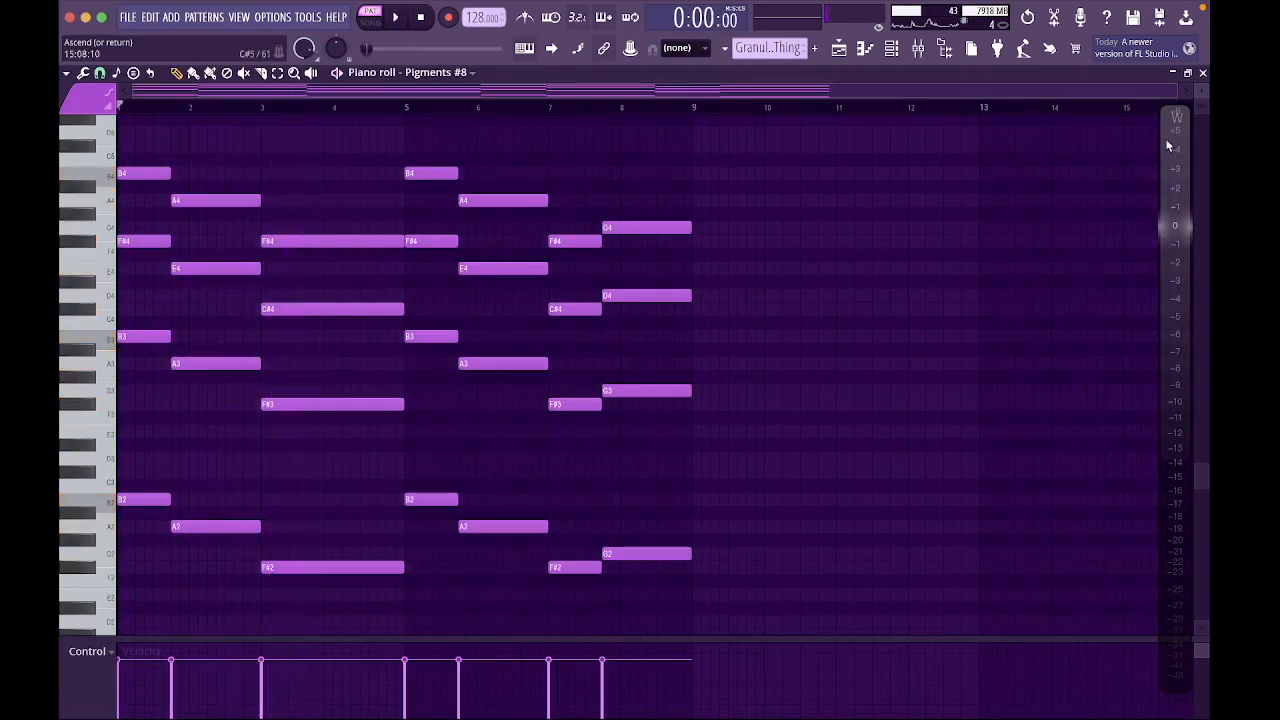
pyautogui.click(1203, 76)
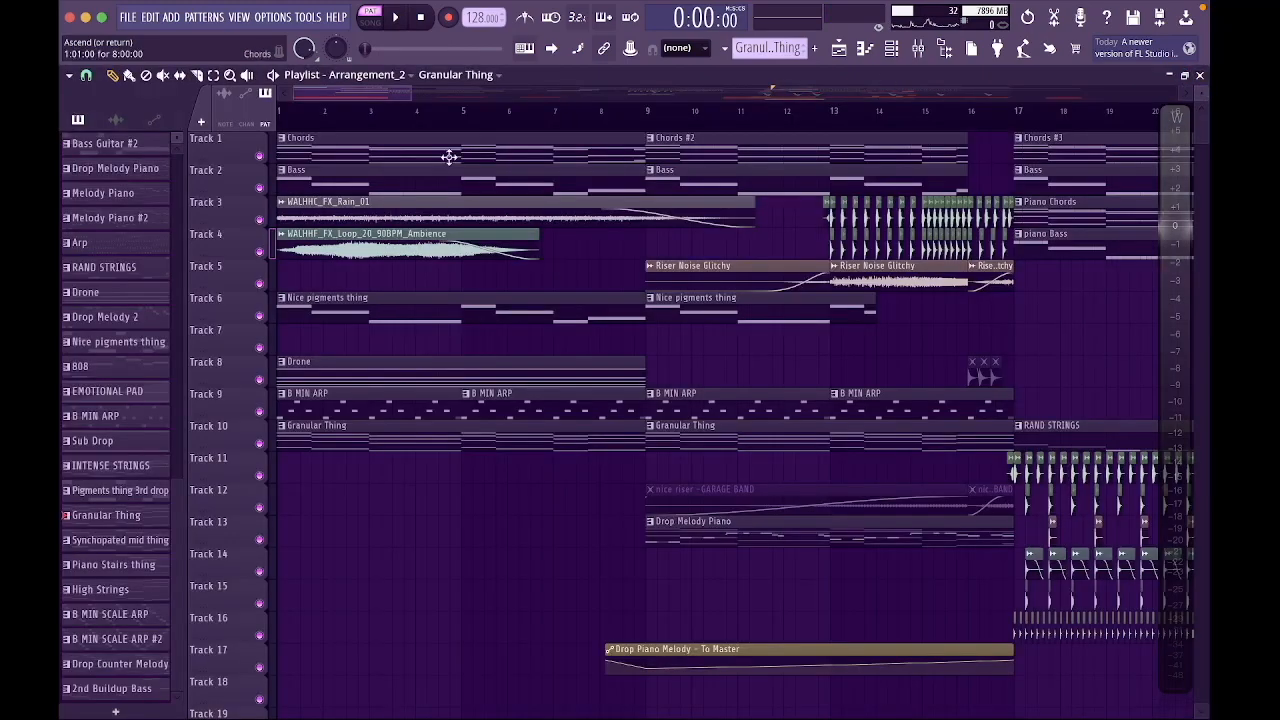
# Open the Chords #2 pattern from bar 9, play its rhythmic chords in pattern mode, and close the piano roll.
pyautogui.hscroll(4, 724, 155)
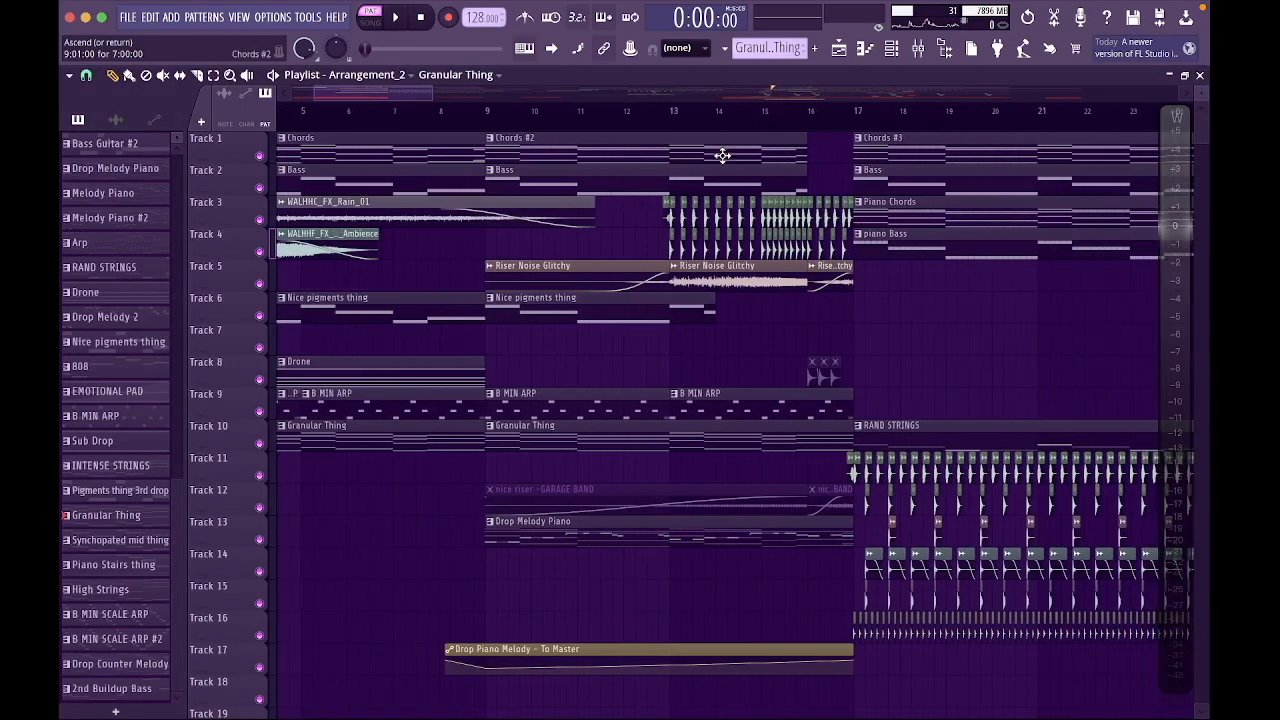
pyautogui.click(492, 134)
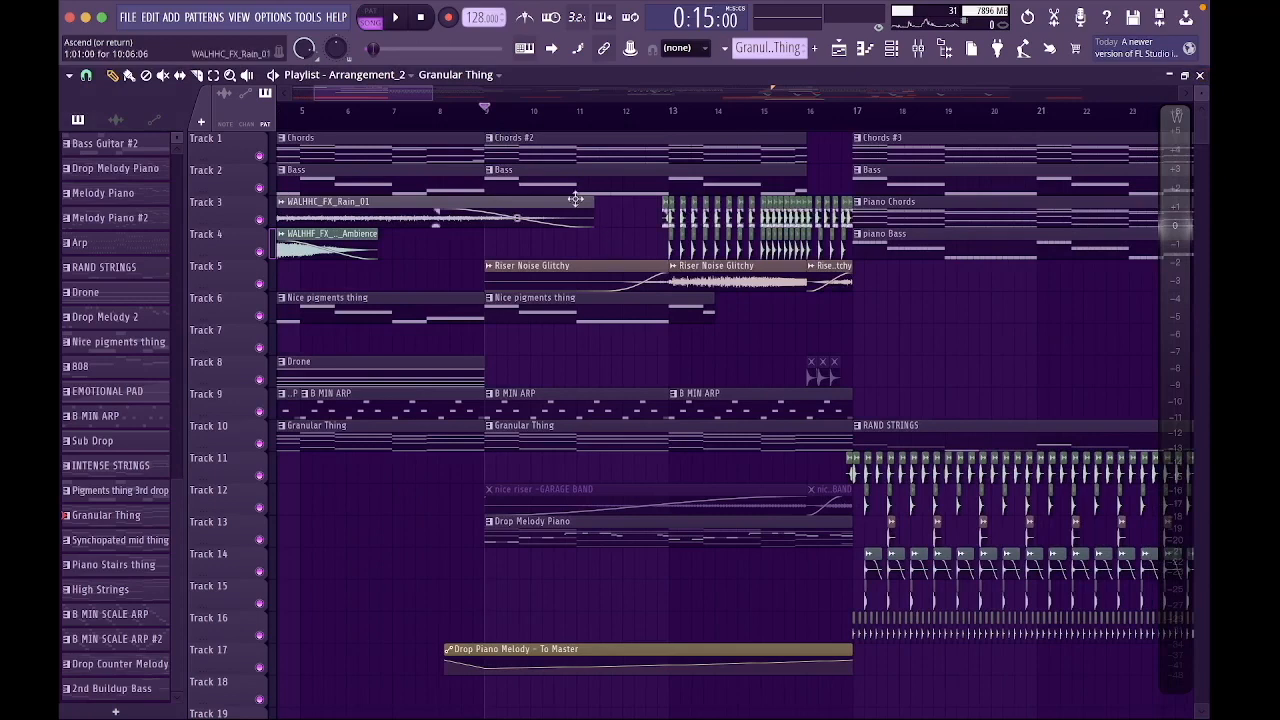
pyautogui.doubleClick(522, 147)
pyautogui.click(371, 18)
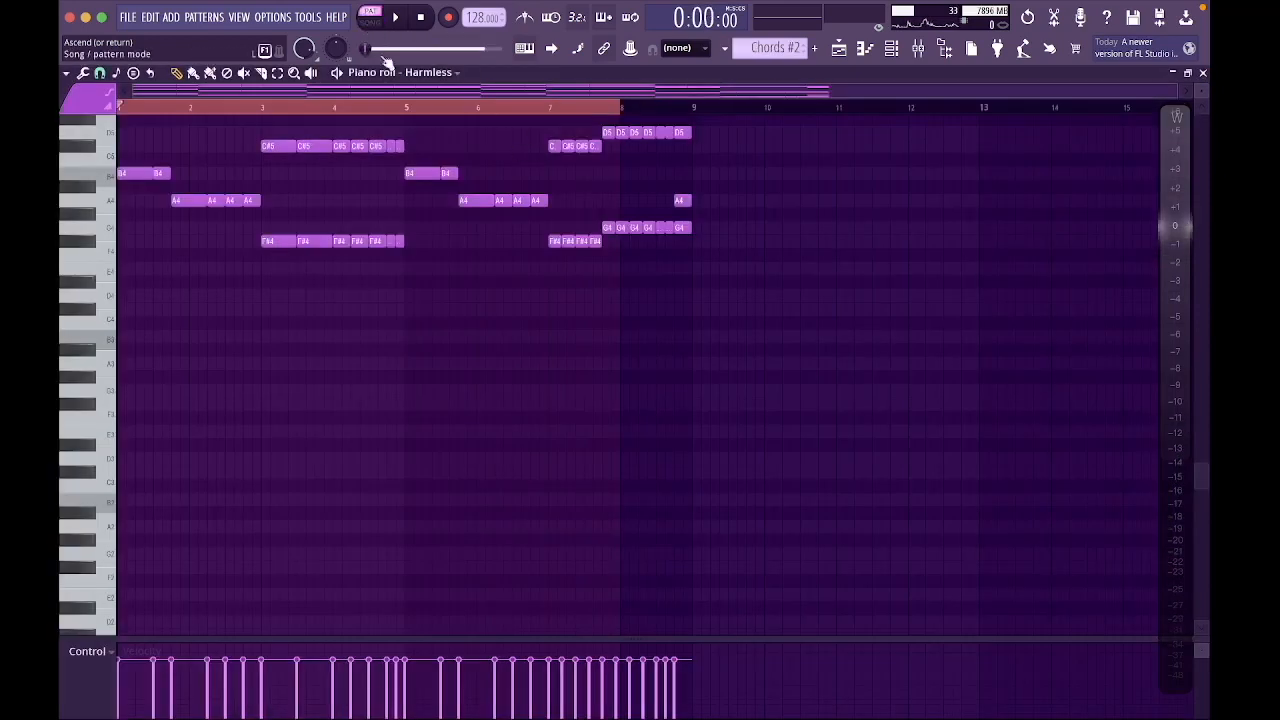
pyautogui.scroll(5, 461, 256)
pyautogui.press('space')
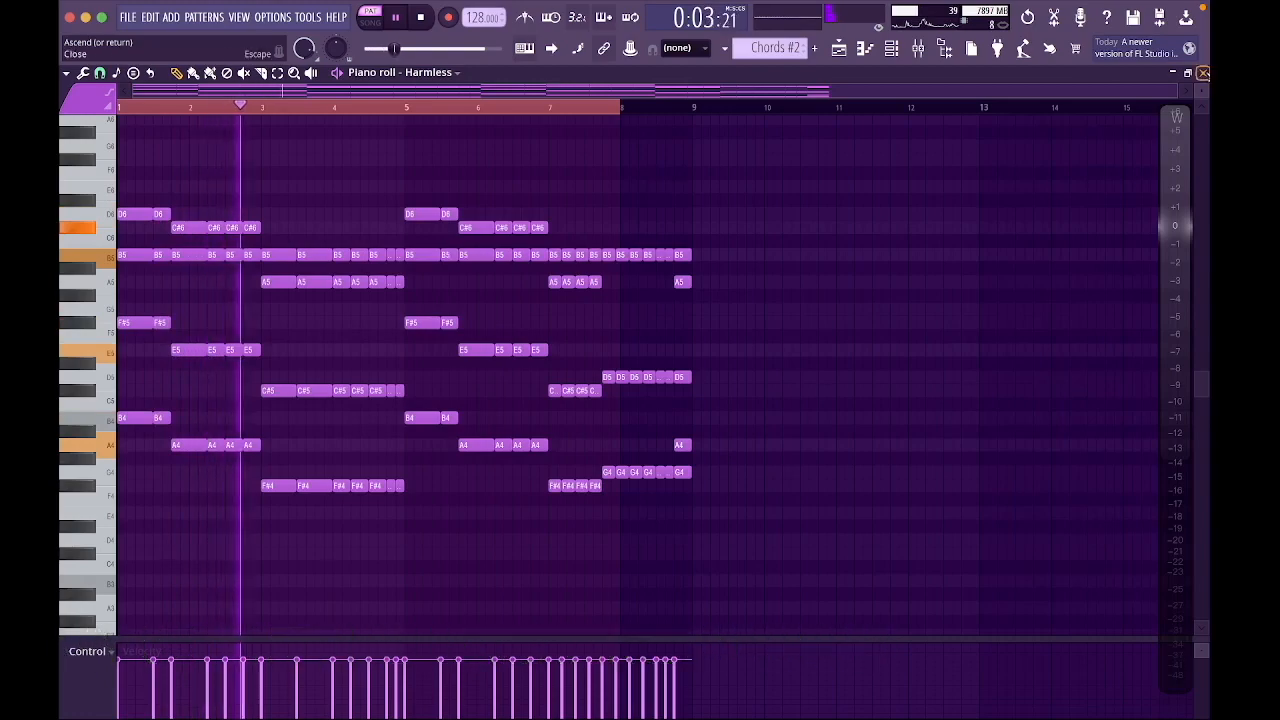
pyautogui.click(1203, 73)
# Examine the automation clips on Tracks 30 to 32 for filter cutoff, pluck decay length and bass level.
pyautogui.scroll(-3, 661, 388)
pyautogui.scroll(-14, 661, 388)
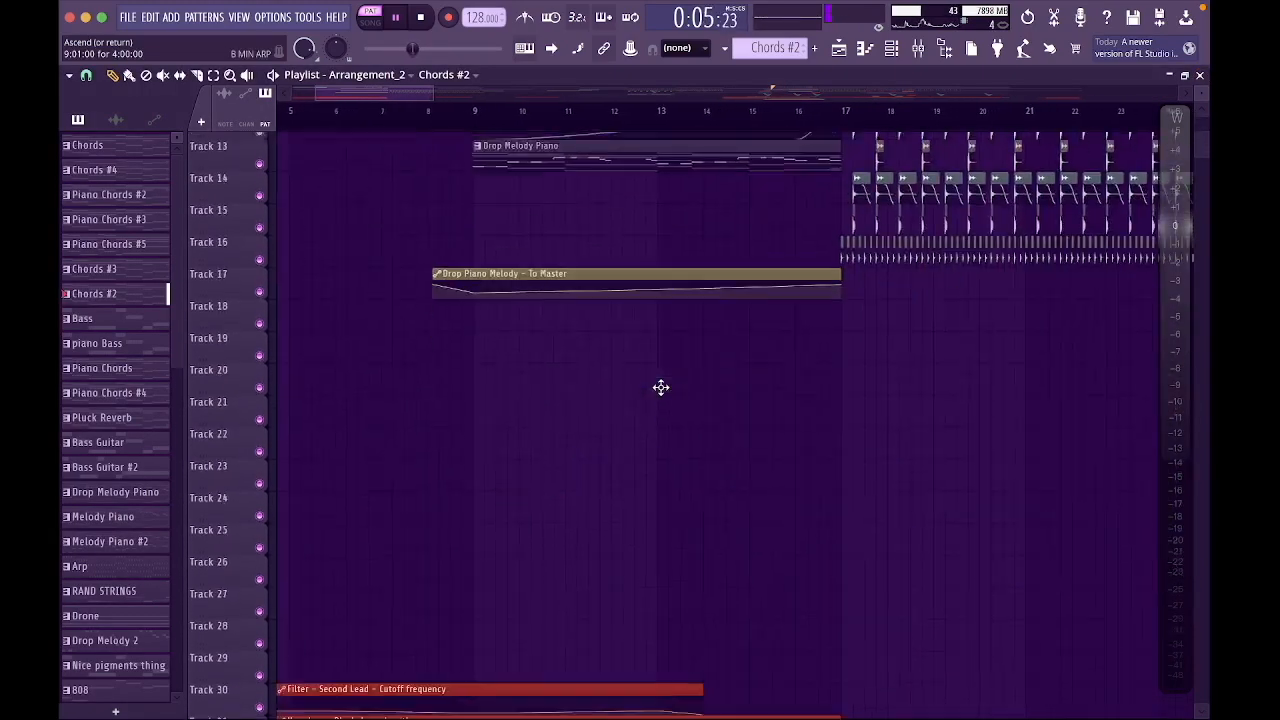
pyautogui.scroll(1, 661, 388)
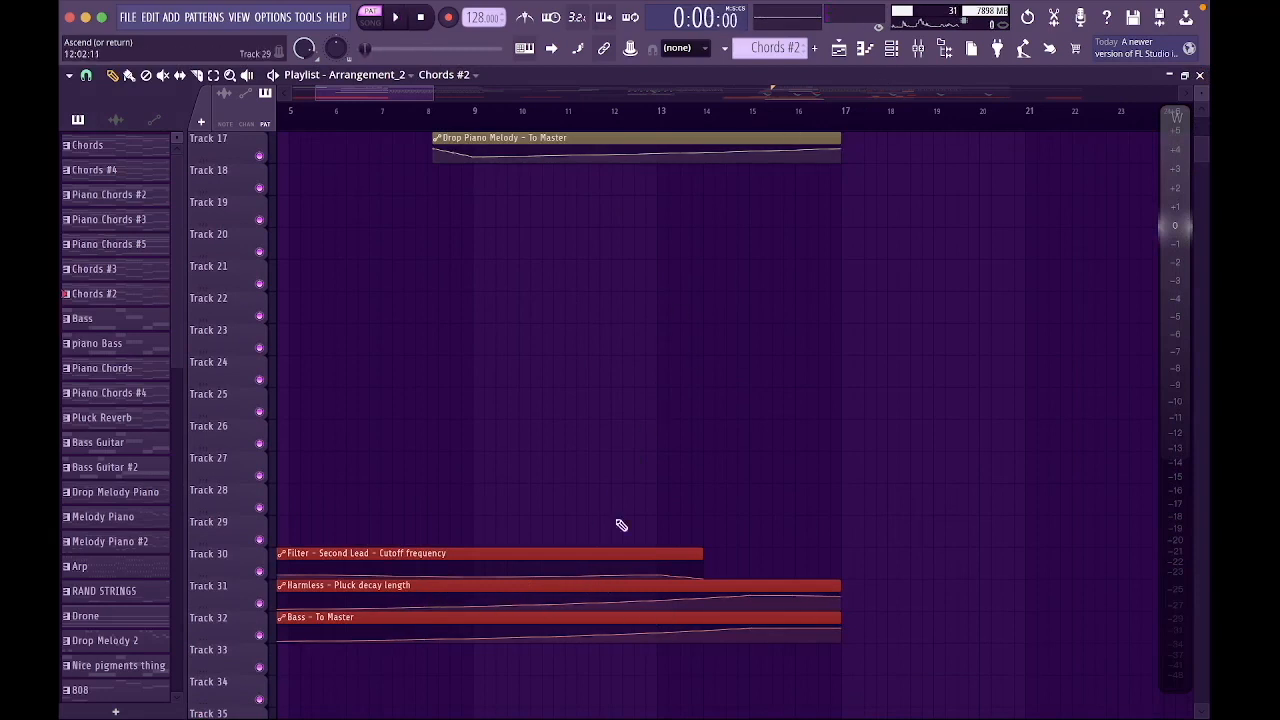
pyautogui.scroll(13, 803, 557)
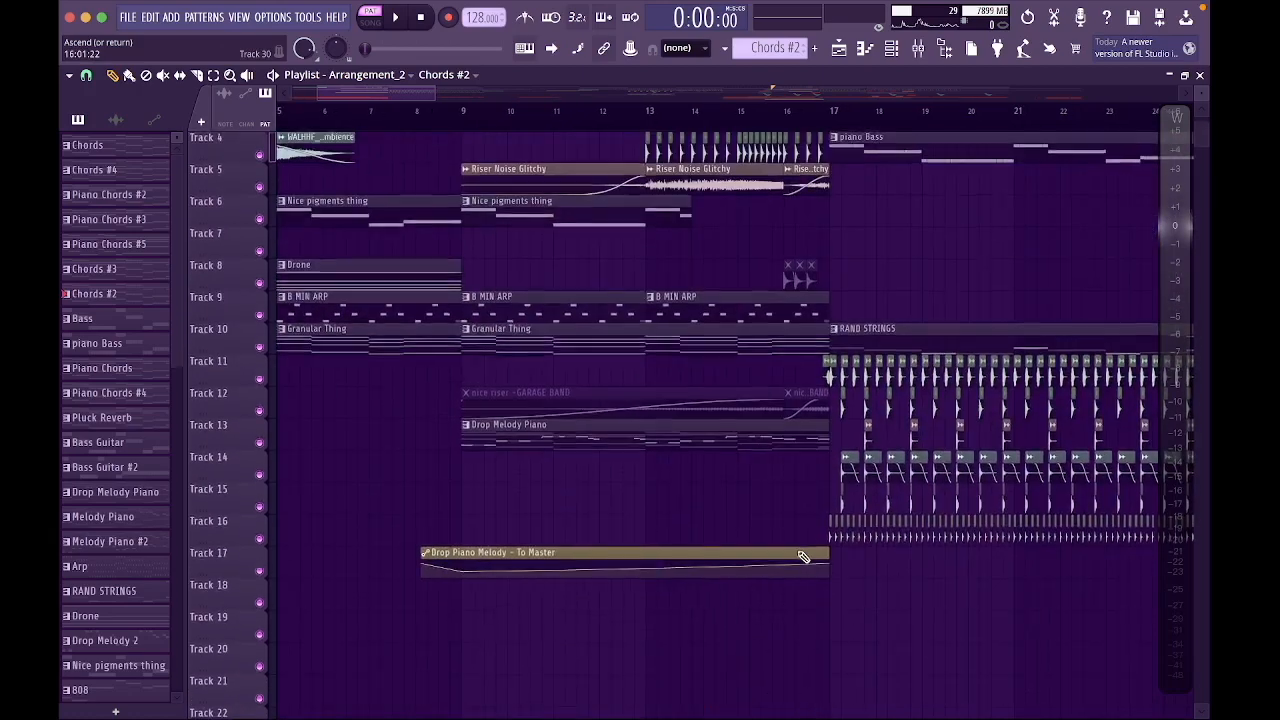
# Place the song position at bar 9 in song mode and select the Bass clip beginning there on Track 2.
pyautogui.click(463, 111)
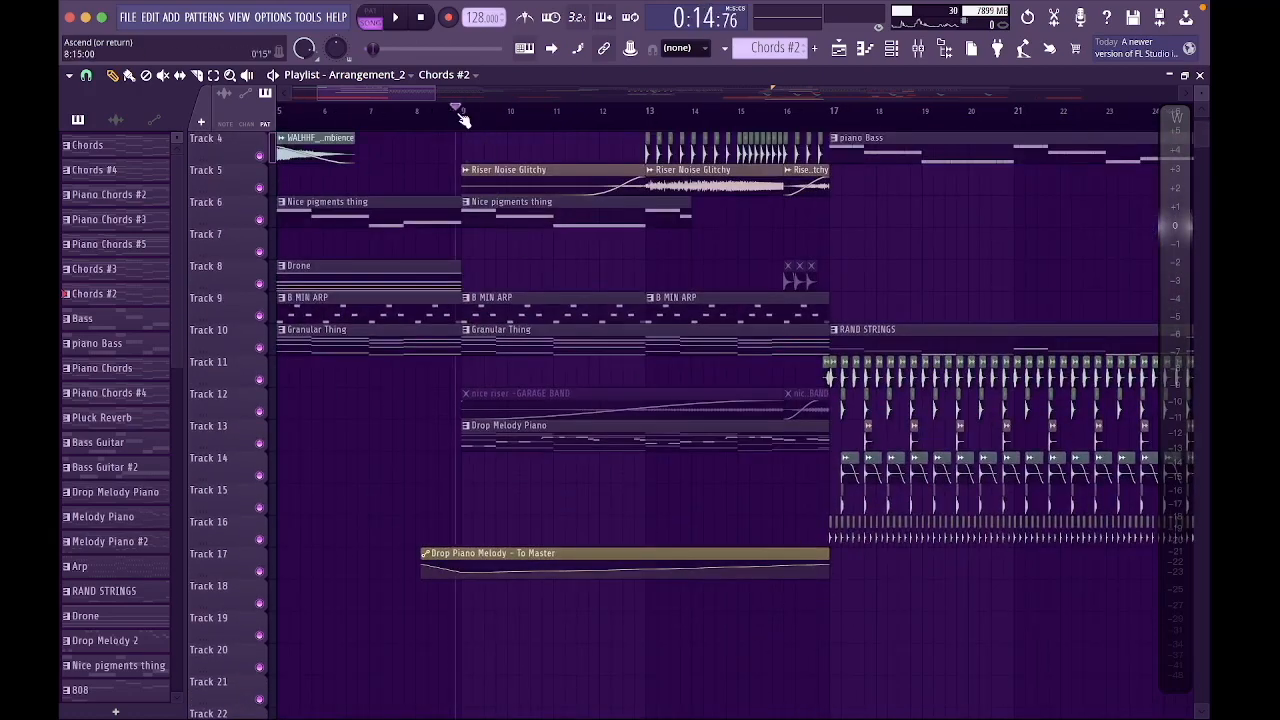
pyautogui.scroll(3, 528, 214)
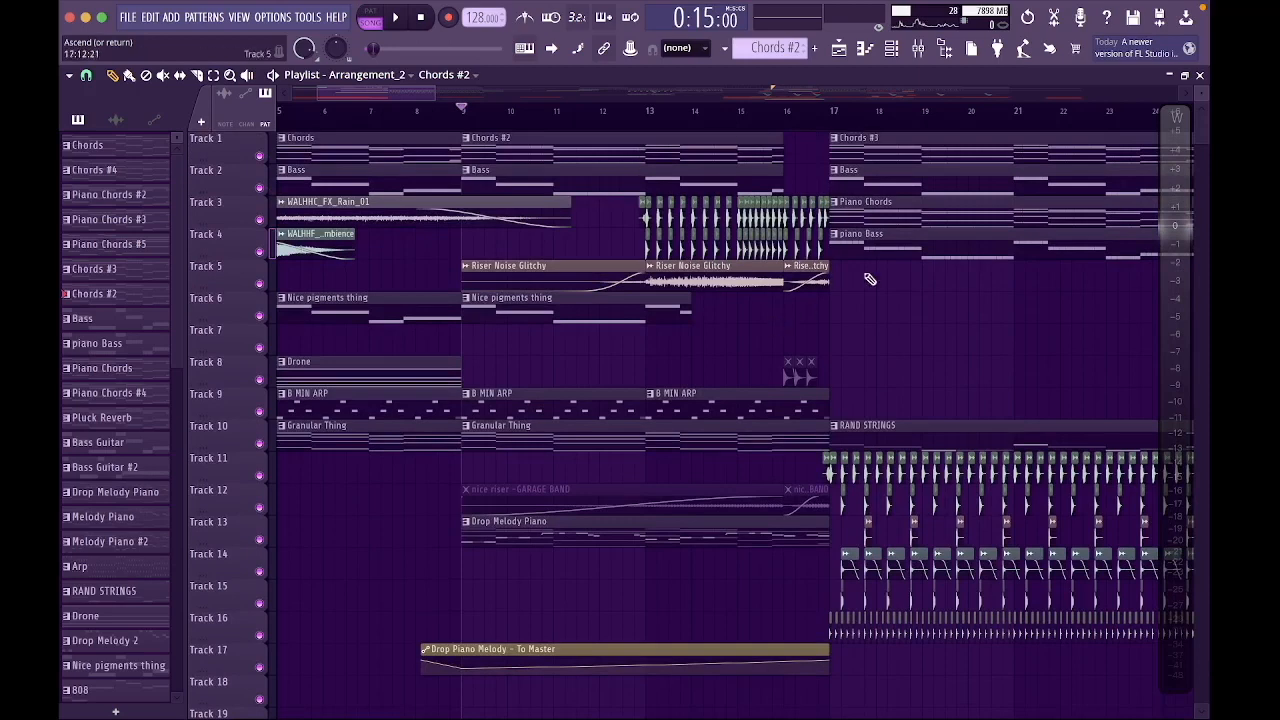
pyautogui.click(515, 170)
# Place the song position at bar 13 and examine the snare and kick build-up on Tracks 3 and 4.
pyautogui.click(648, 113)
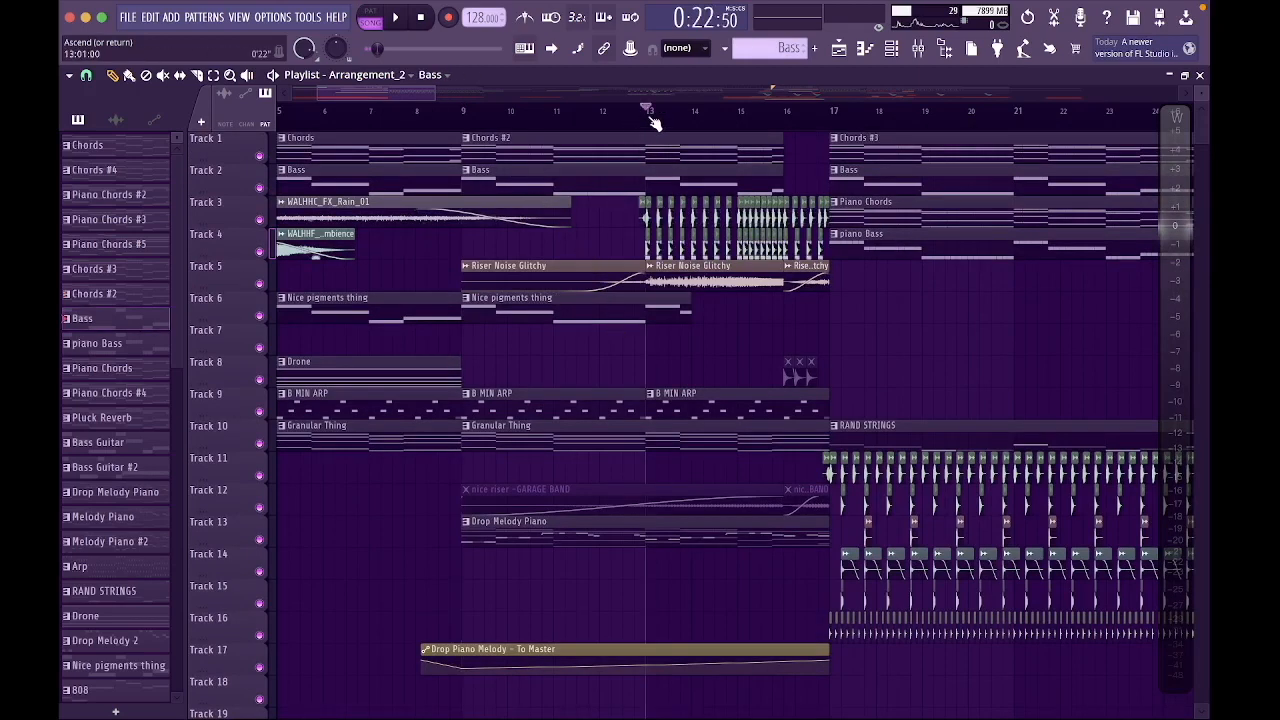
pyautogui.scroll(5, 672, 212)
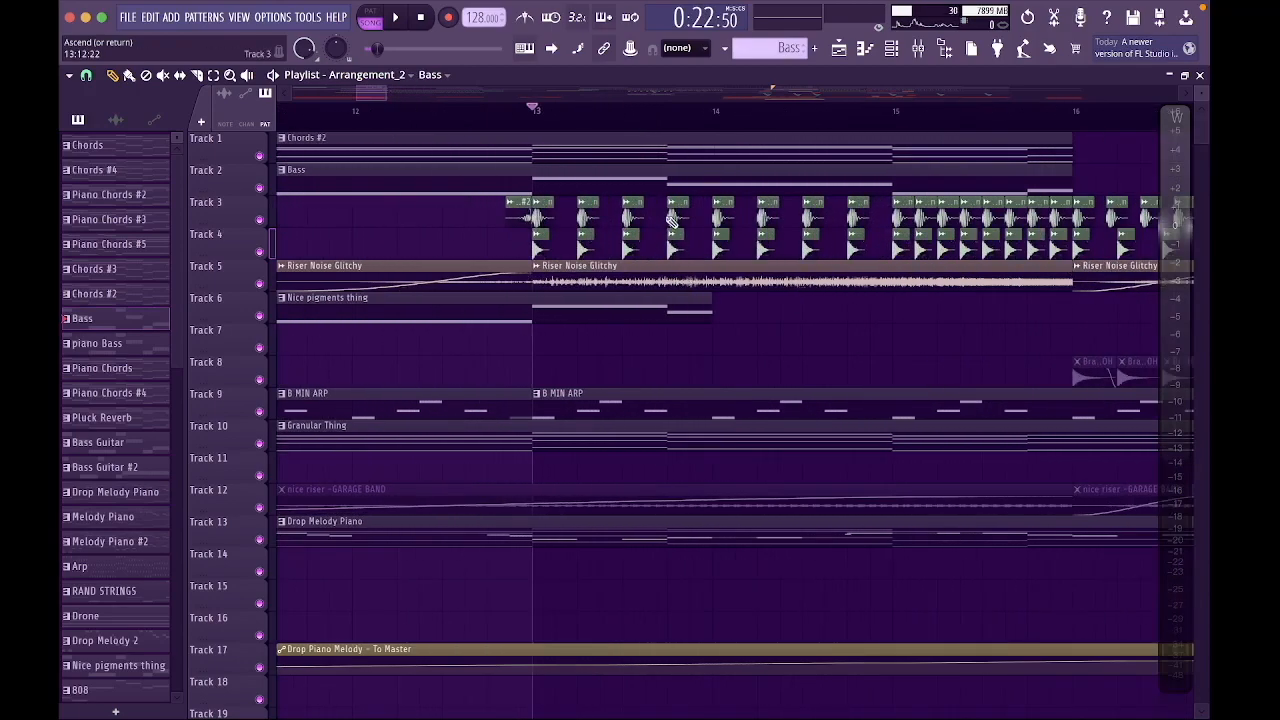
pyautogui.scroll(1, 672, 212)
pyautogui.hscroll(5, 691, 242)
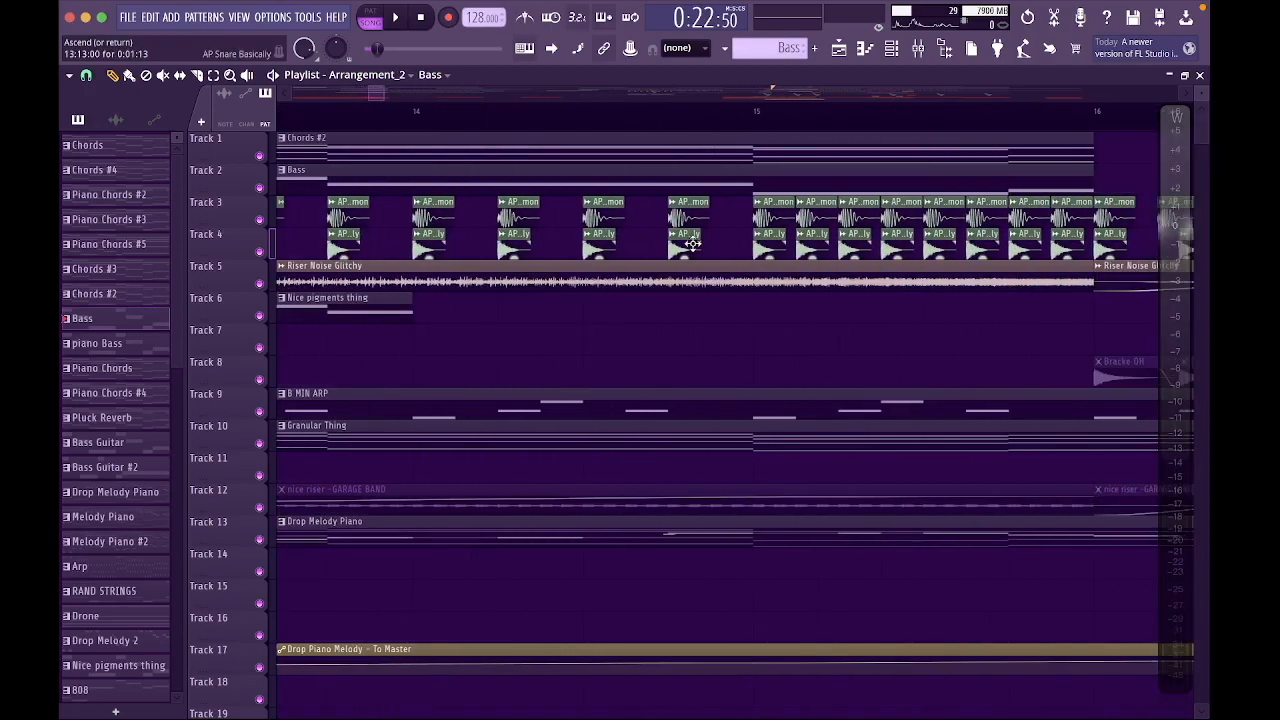
pyautogui.scroll(-6, 858, 212)
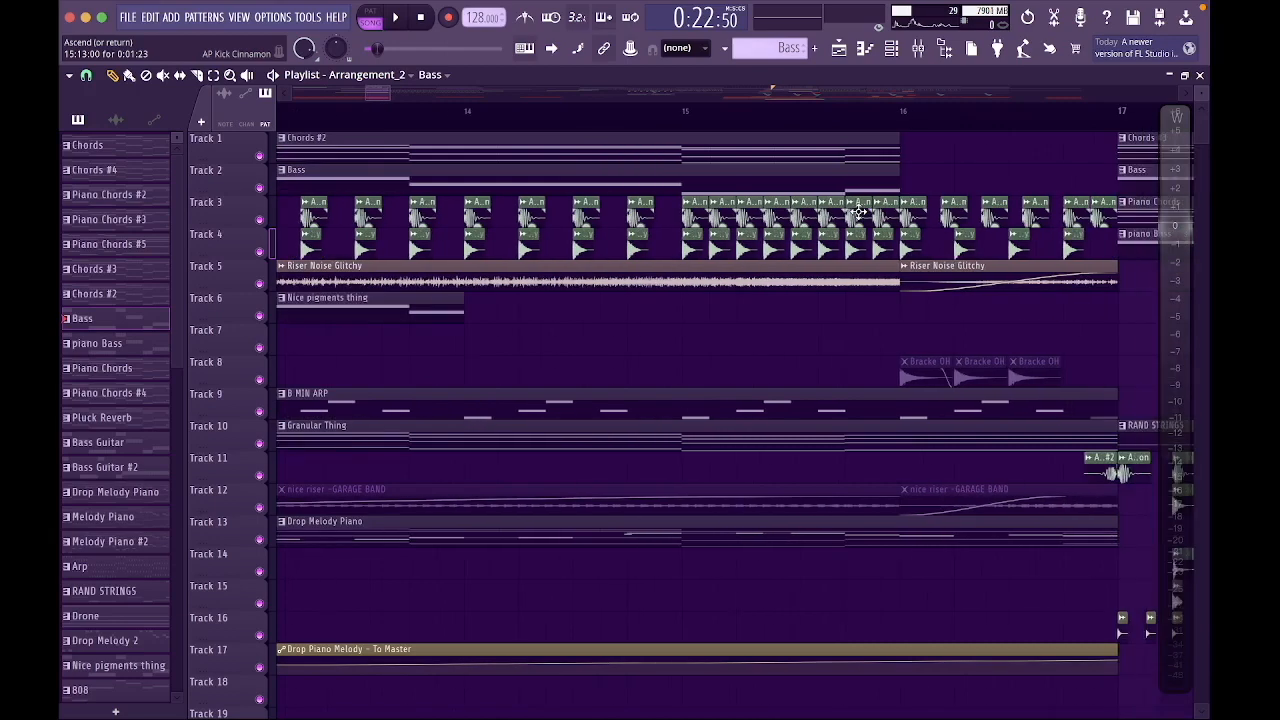
# Solo Track 5, listen to the Riser Noise Glitchy clip from bar 13, stop playback and unsolo the track.
pyautogui.rightClick(260, 284)
pyautogui.press('space')
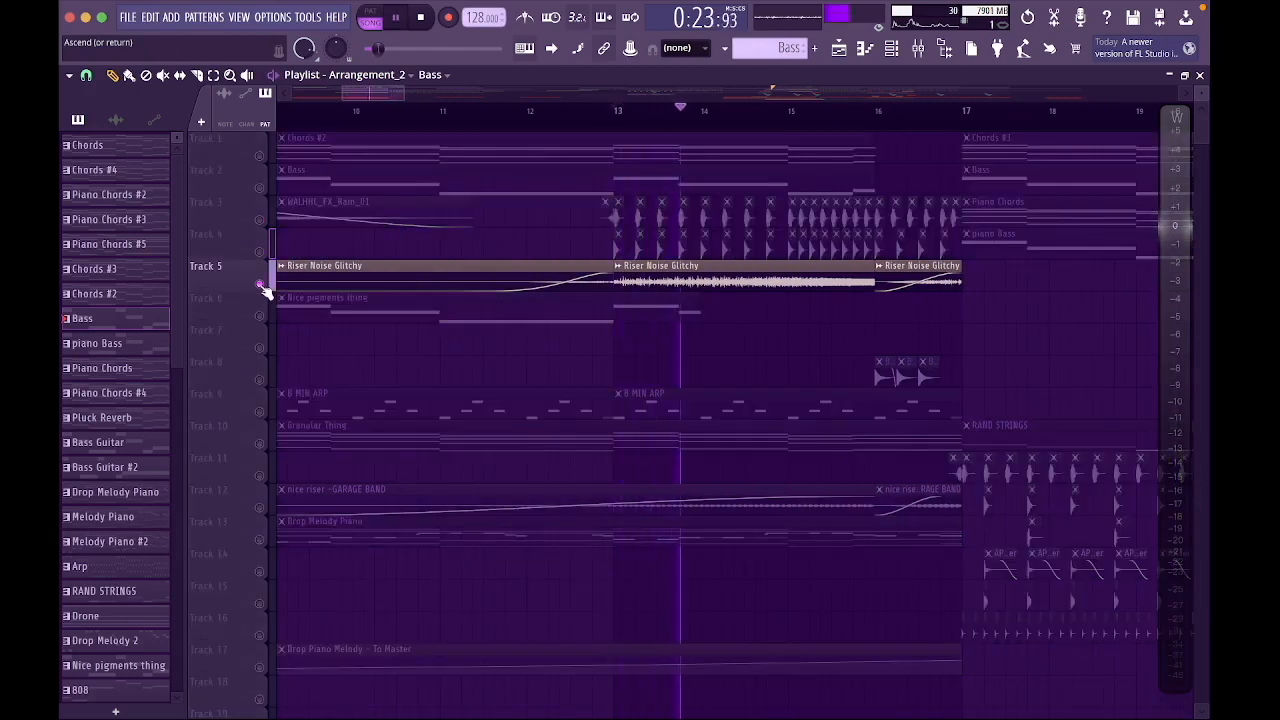
pyautogui.press('space')
pyautogui.rightClick(261, 284)
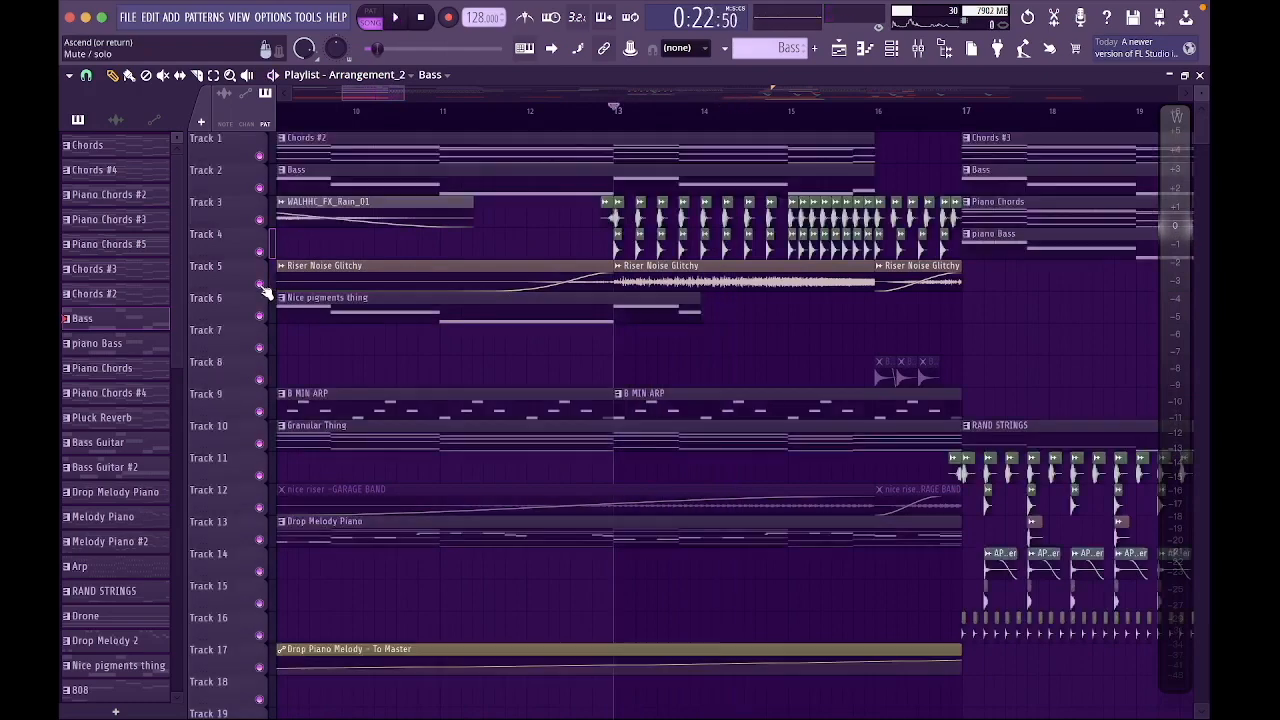
pyautogui.scroll(-3, 482, 367)
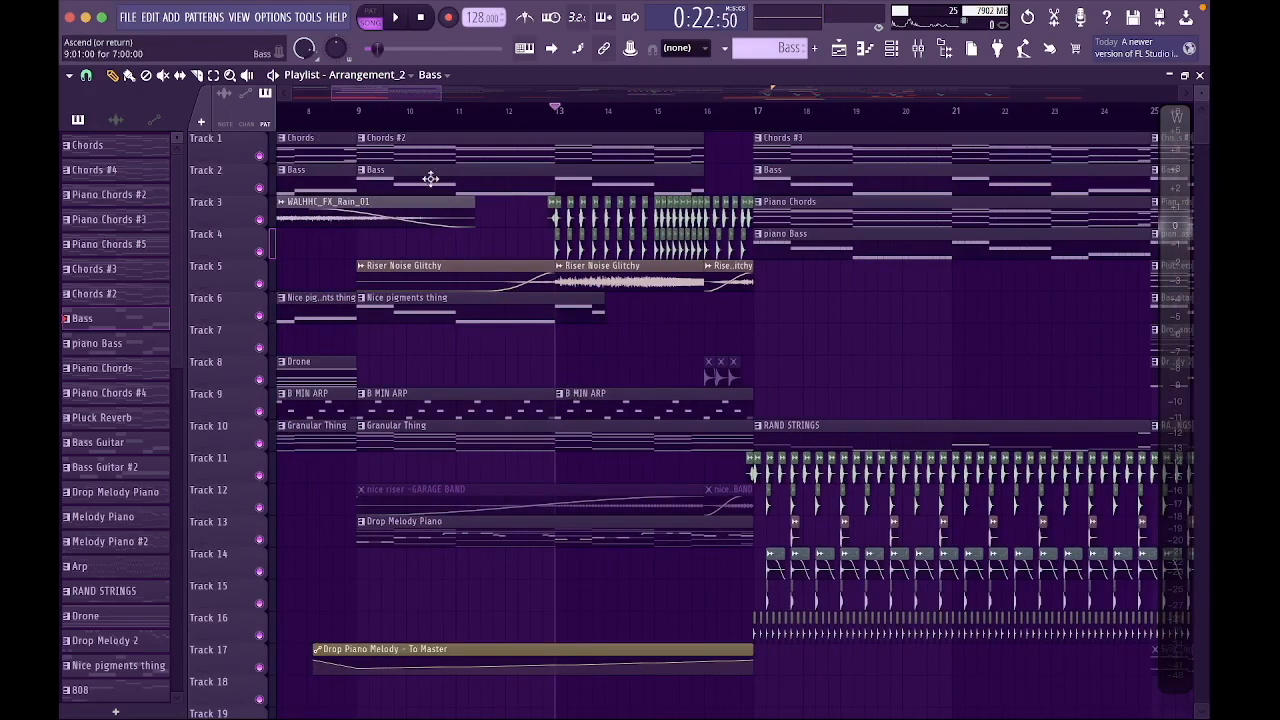
# Place the song position at bar 9, examine the Nice pigments thing notes from Track 6 in the piano roll, and close it.
pyautogui.click(360, 109)
pyautogui.doubleClick(393, 292)
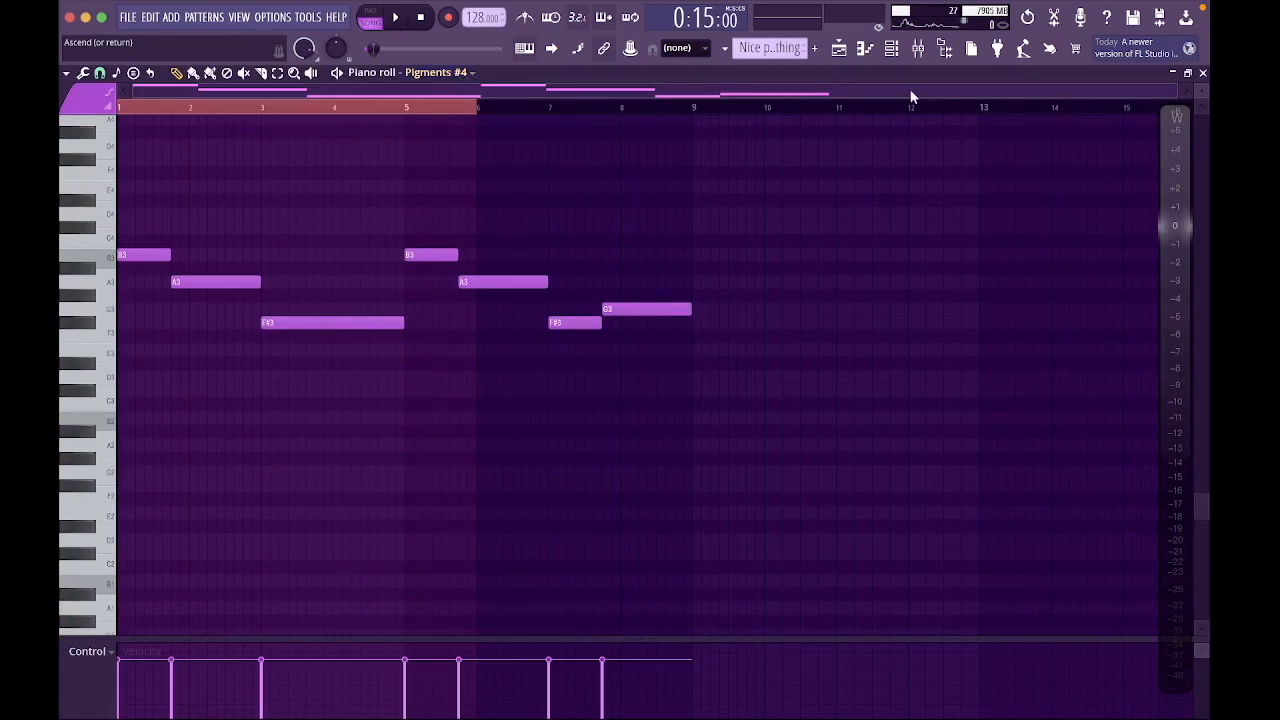
pyautogui.click(1203, 74)
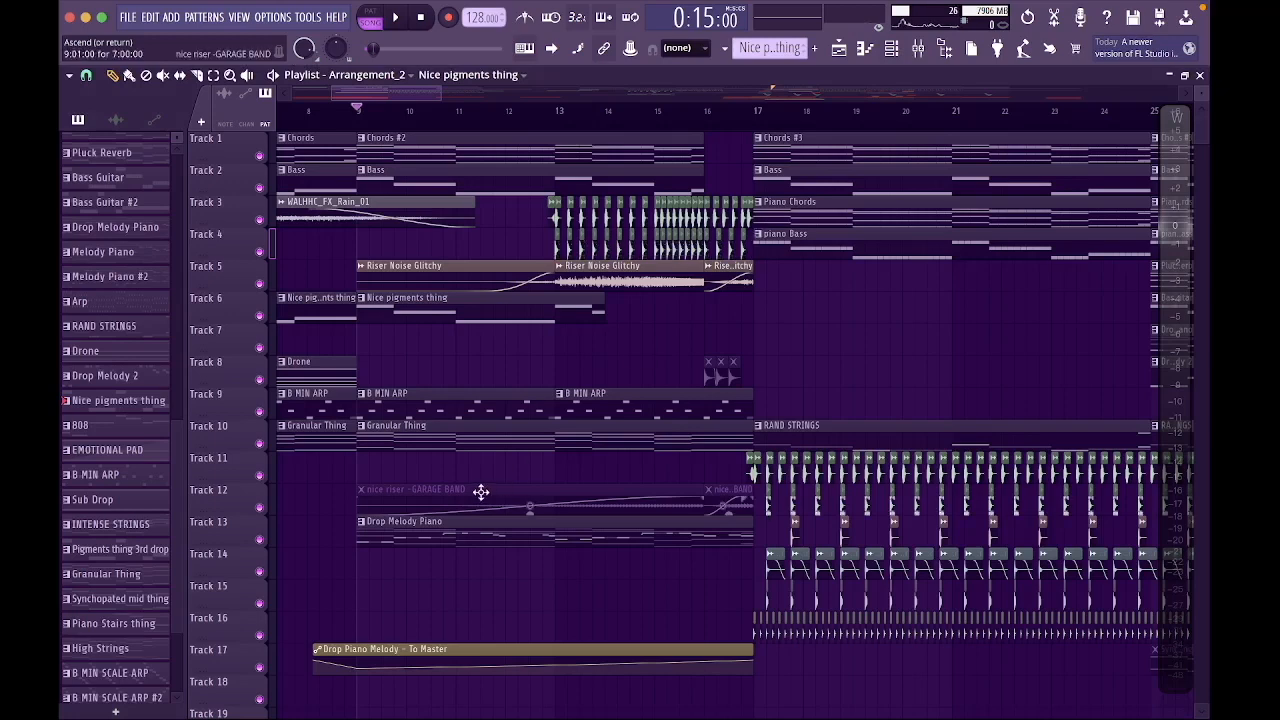
# Solo Track 13 together with the Track 17 automation, listen to the Drop Melody Piano from bar 9, stop playback and unsolo.
pyautogui.scroll(-1, 368, 587)
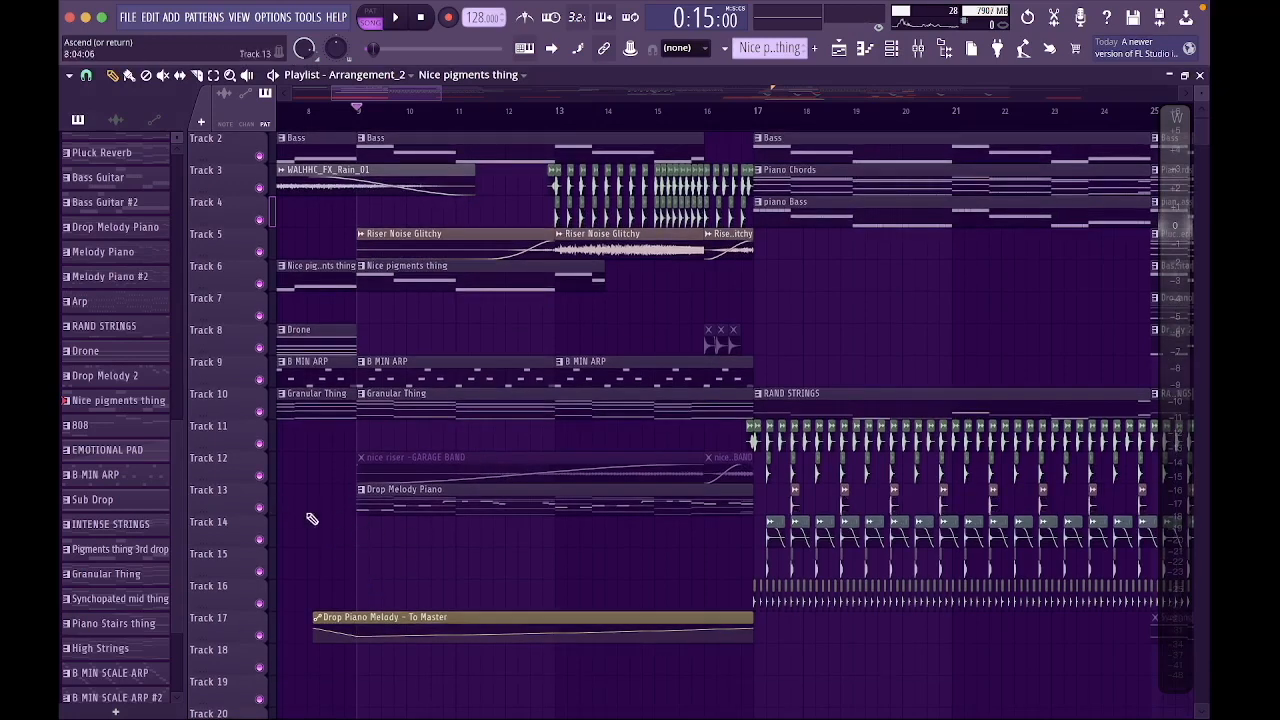
pyautogui.rightClick(260, 508)
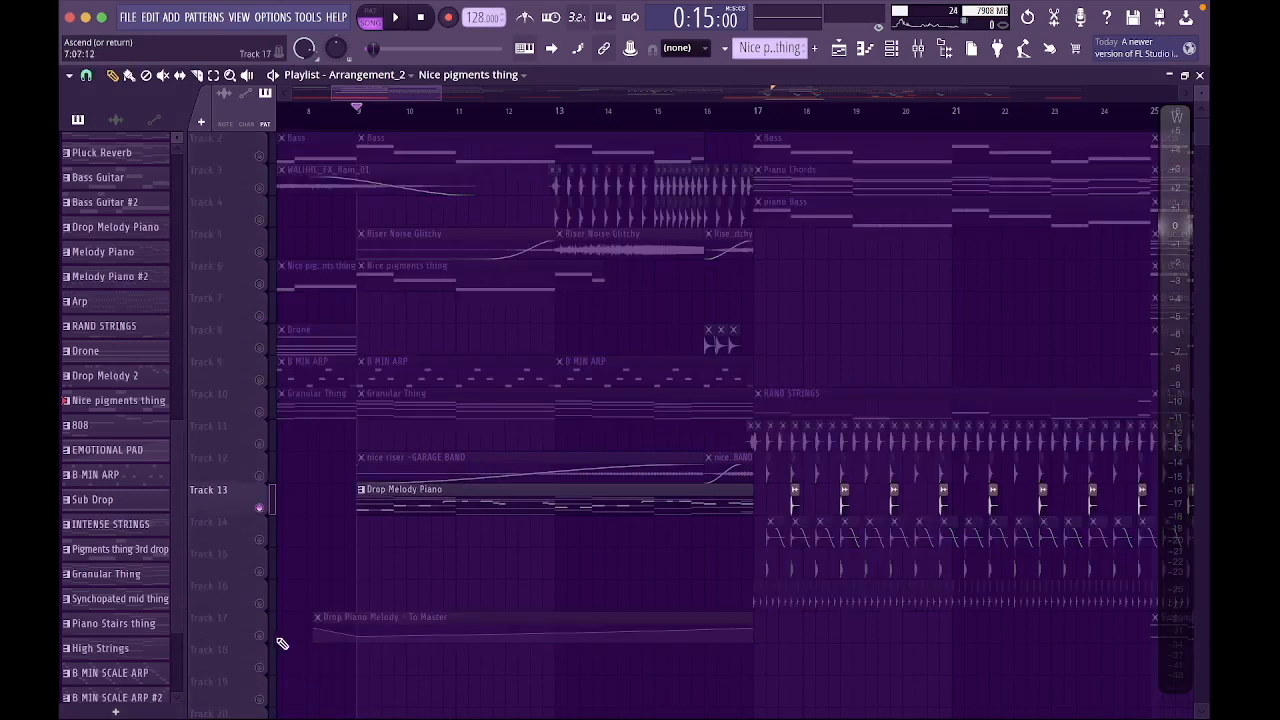
pyautogui.click(262, 637)
pyautogui.press('space')
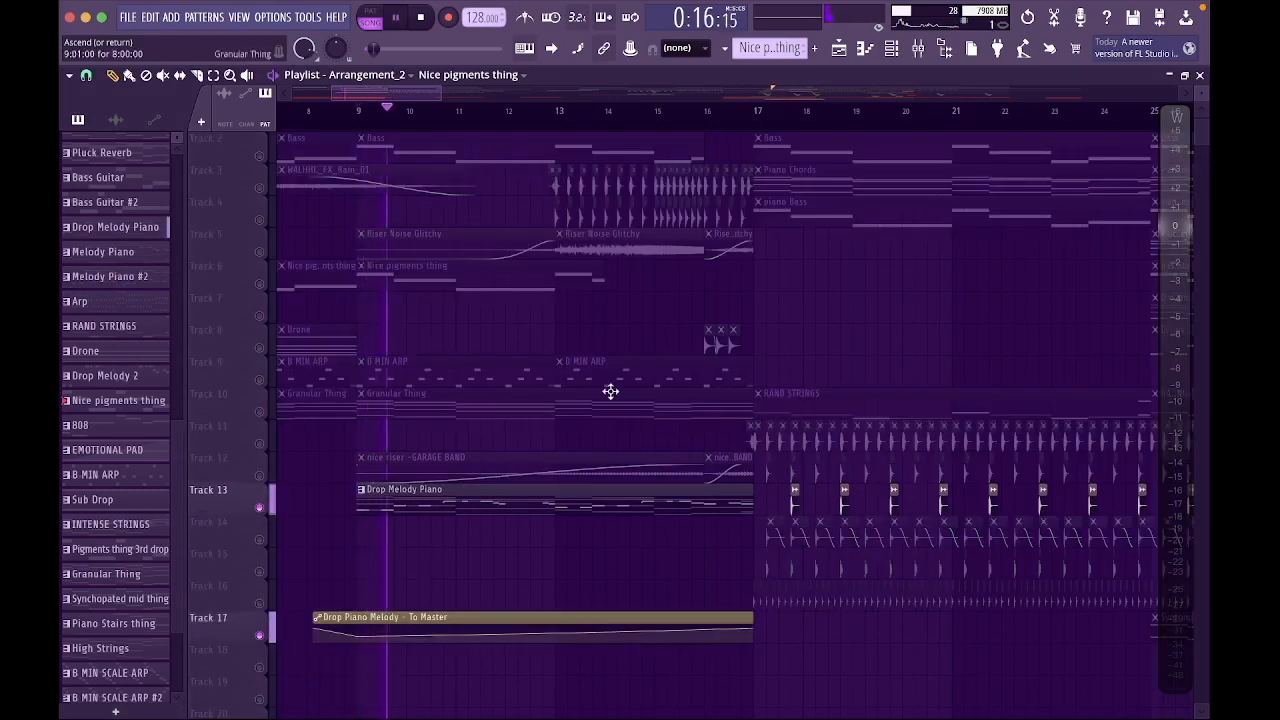
pyautogui.press('space')
pyautogui.rightClick(262, 509)
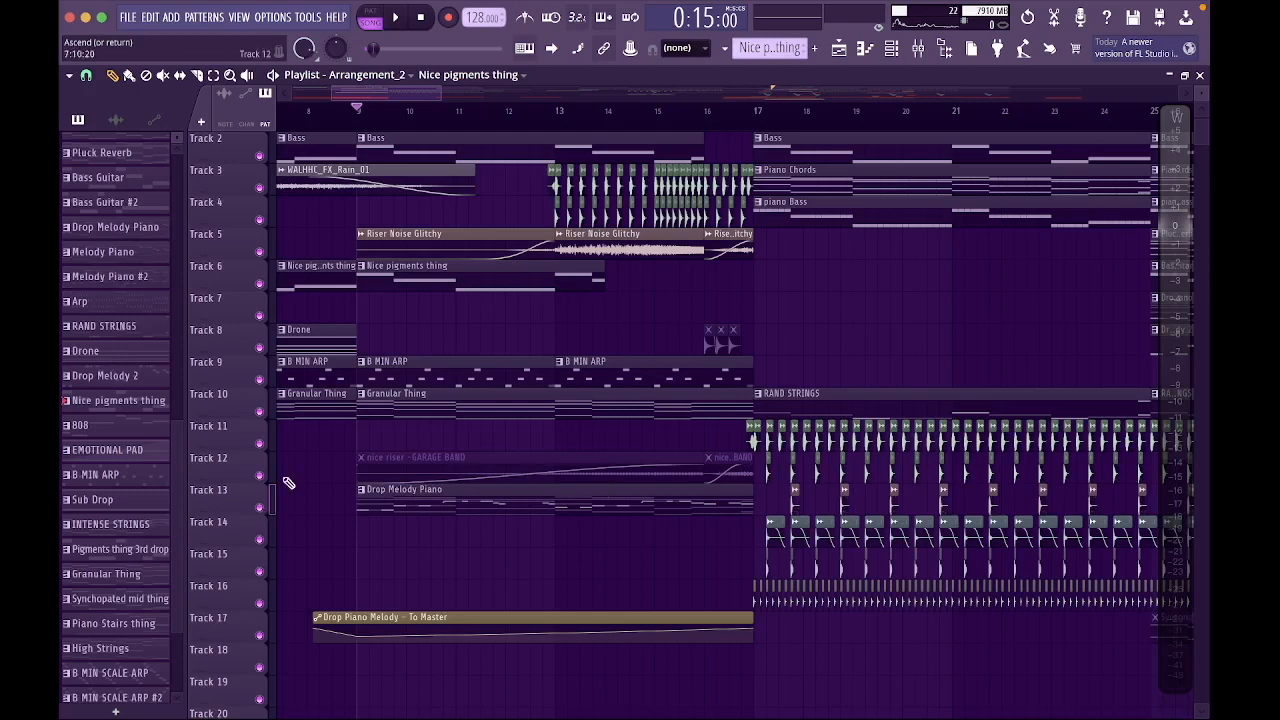
# Open the Chords #3 pattern that begins at bar 17 in the piano roll, listen to its notes, and close the piano roll.
pyautogui.hscroll(4, 609, 398)
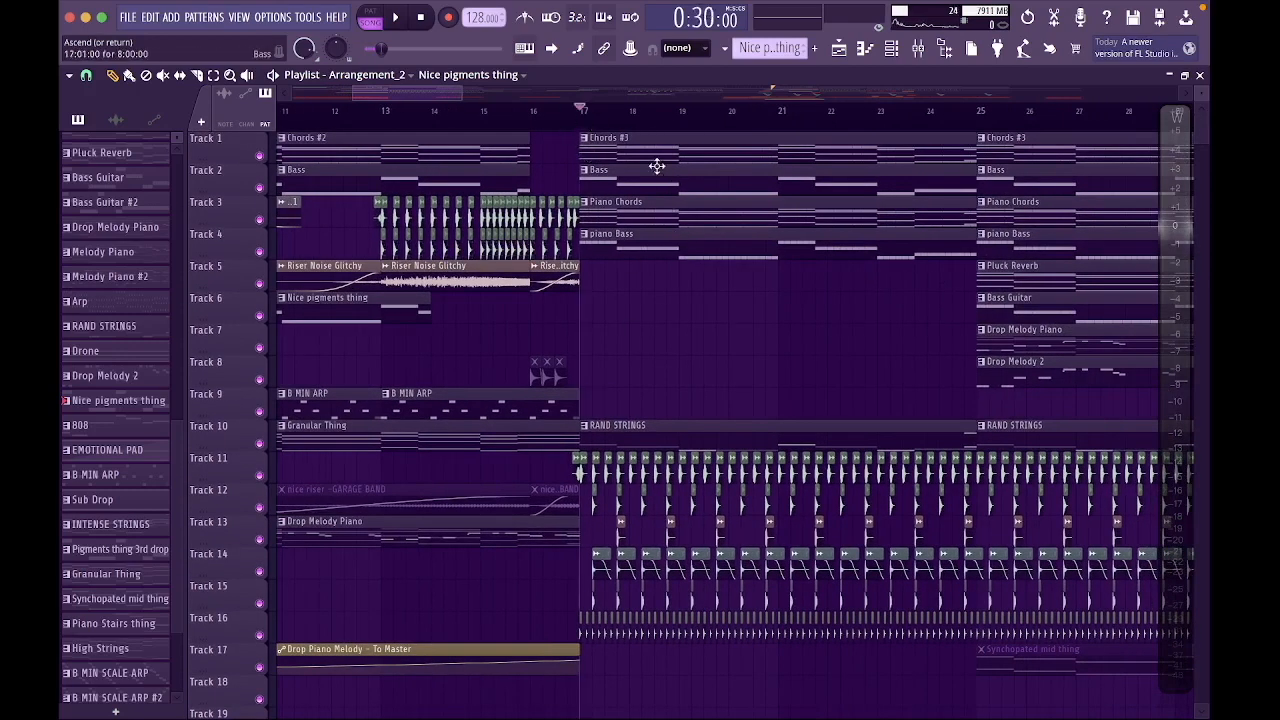
pyautogui.hscroll(2, 654, 168)
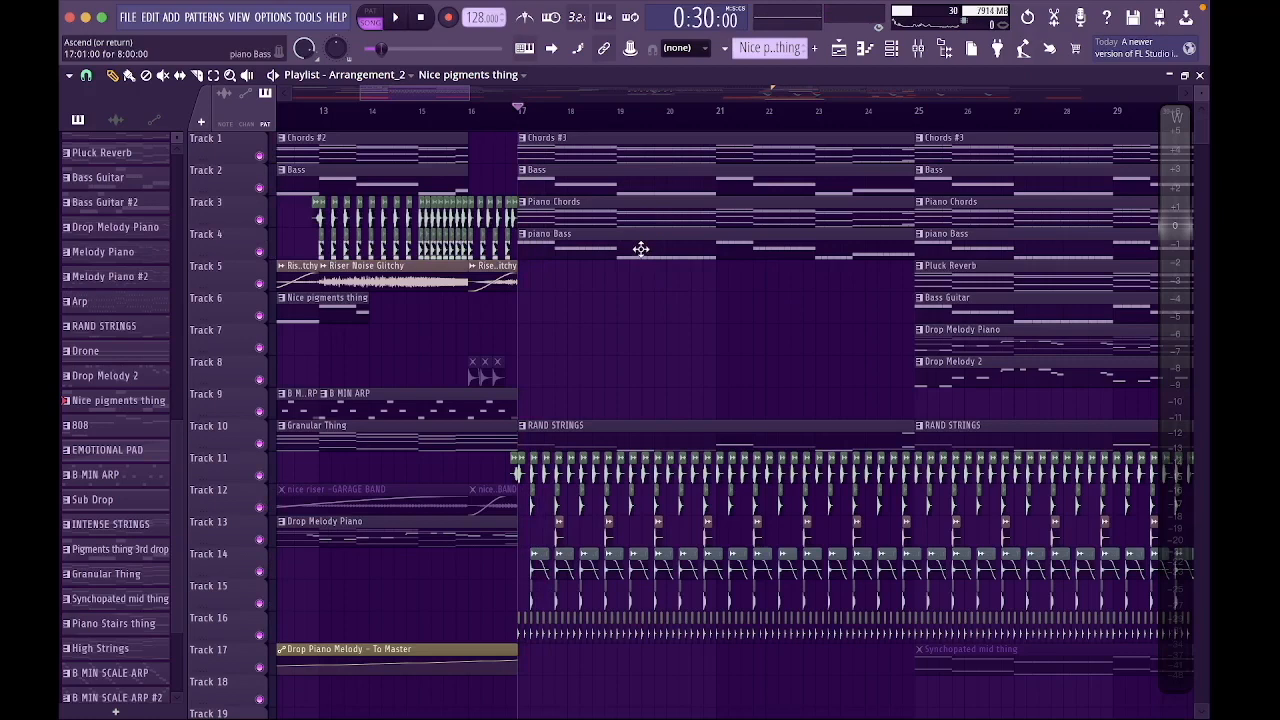
pyautogui.doubleClick(587, 162)
pyautogui.press('l')
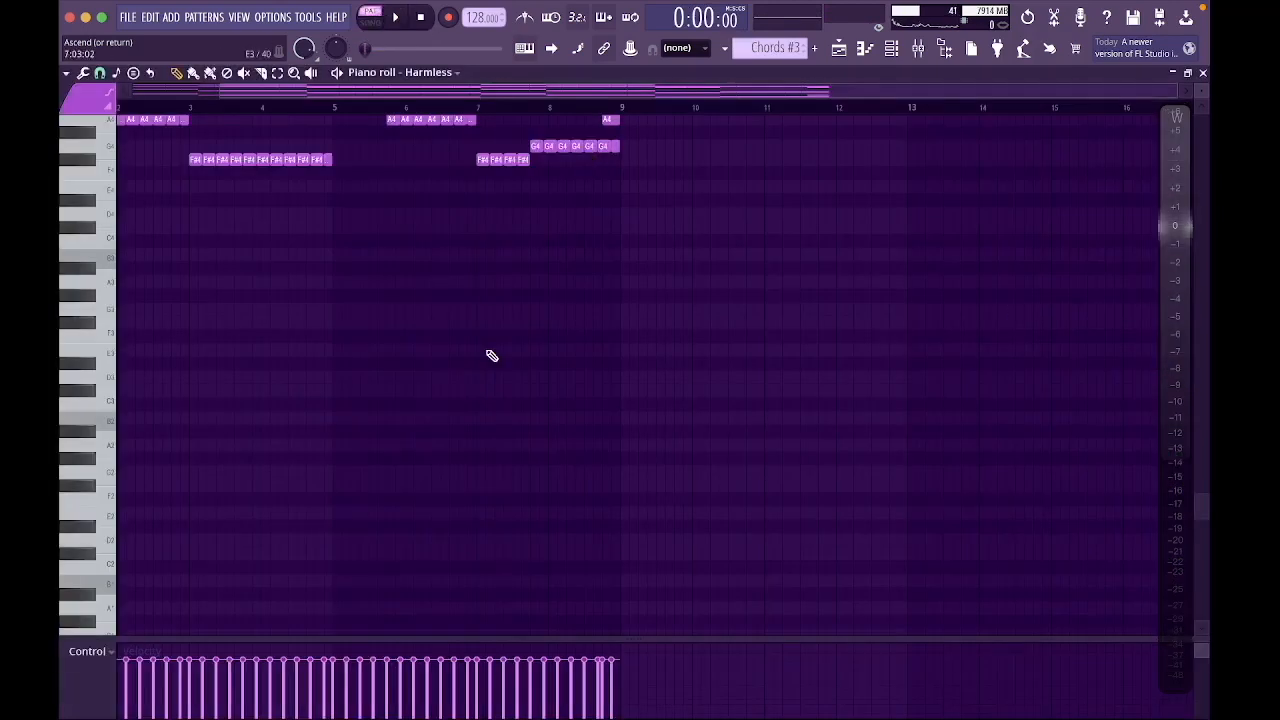
pyautogui.press('space')
pyautogui.scroll(5, 491, 355)
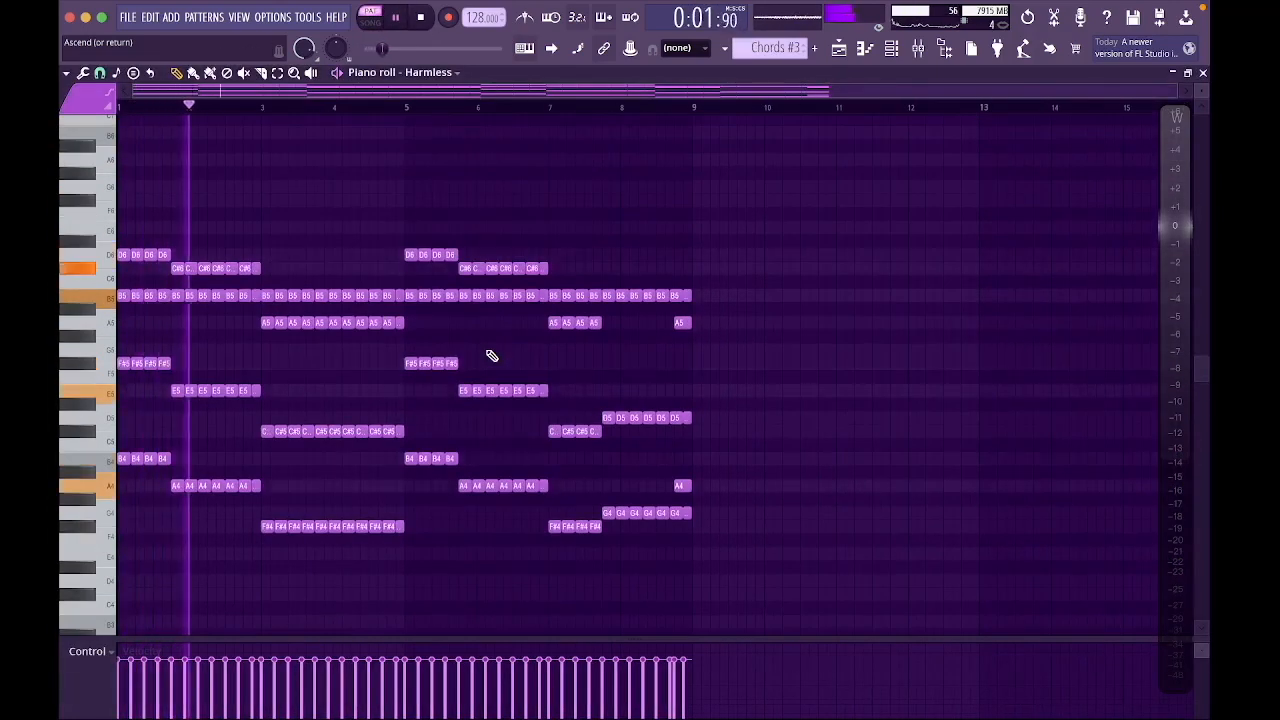
pyautogui.press('space')
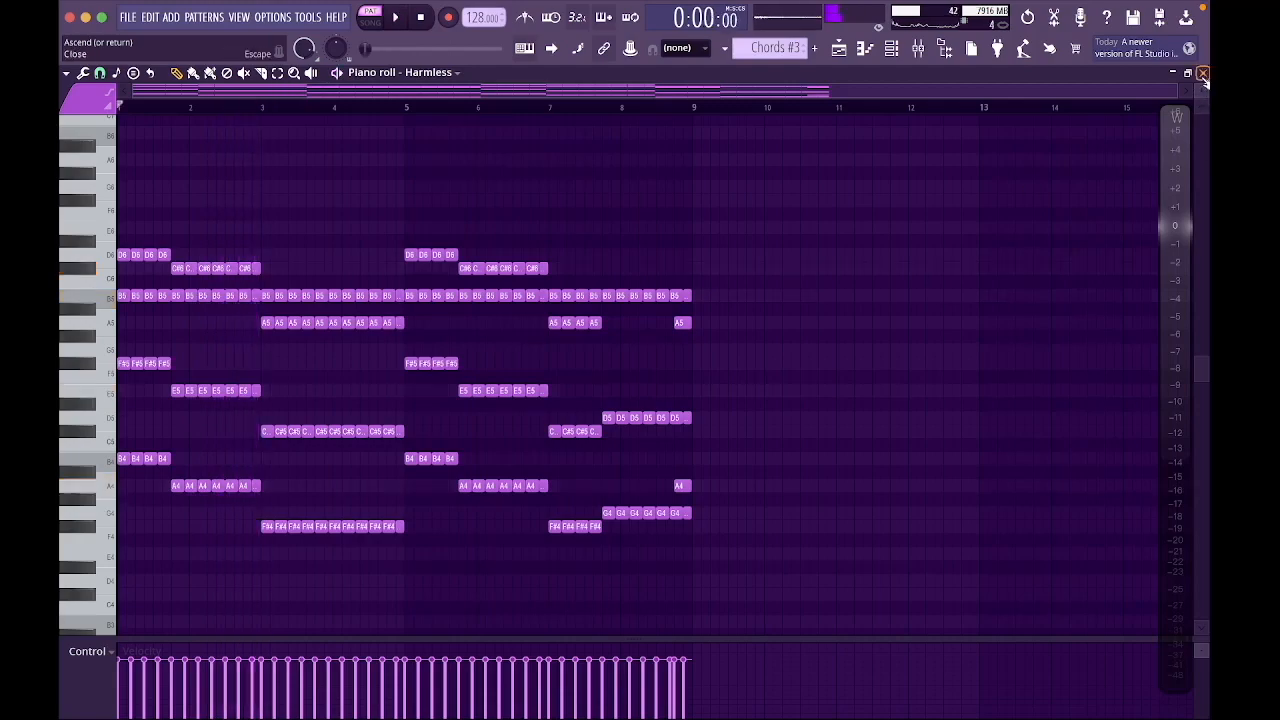
pyautogui.click(1203, 73)
# Open the RAND STRINGS pattern from Track 10 in the piano roll, listen to its notes, and close the piano roll.
pyautogui.doubleClick(629, 428)
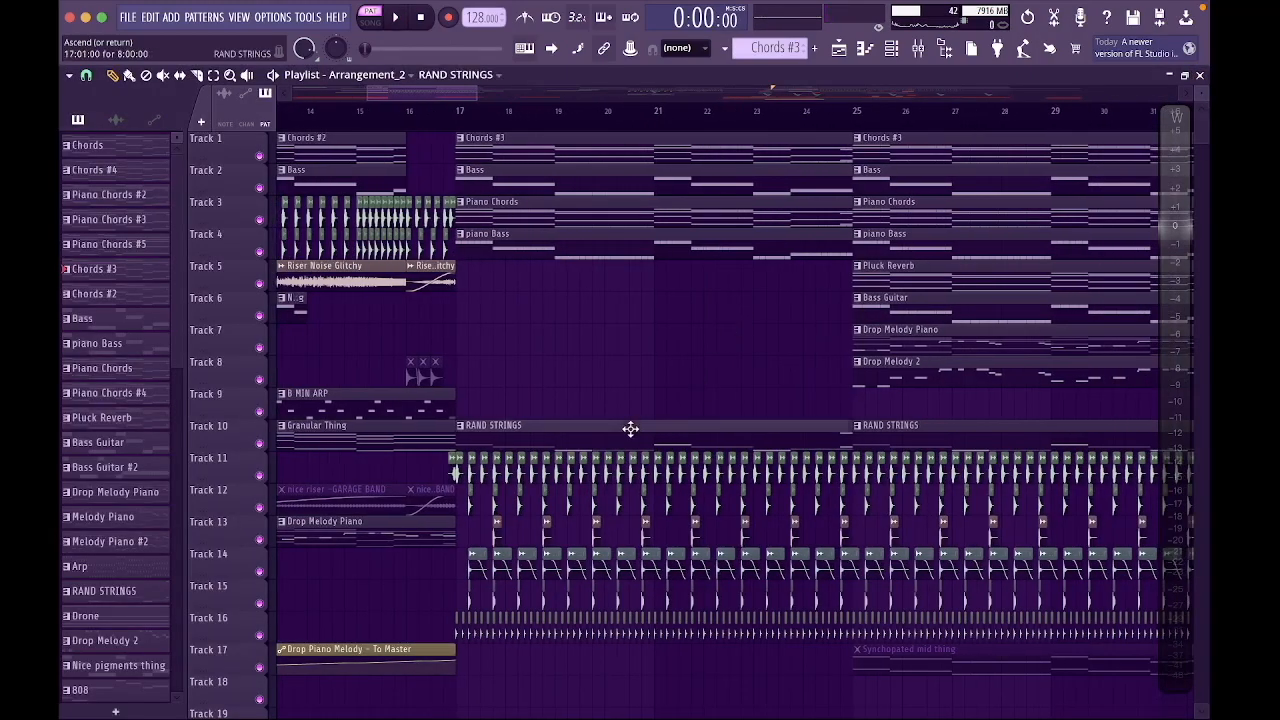
pyautogui.scroll(-1, 280, 320)
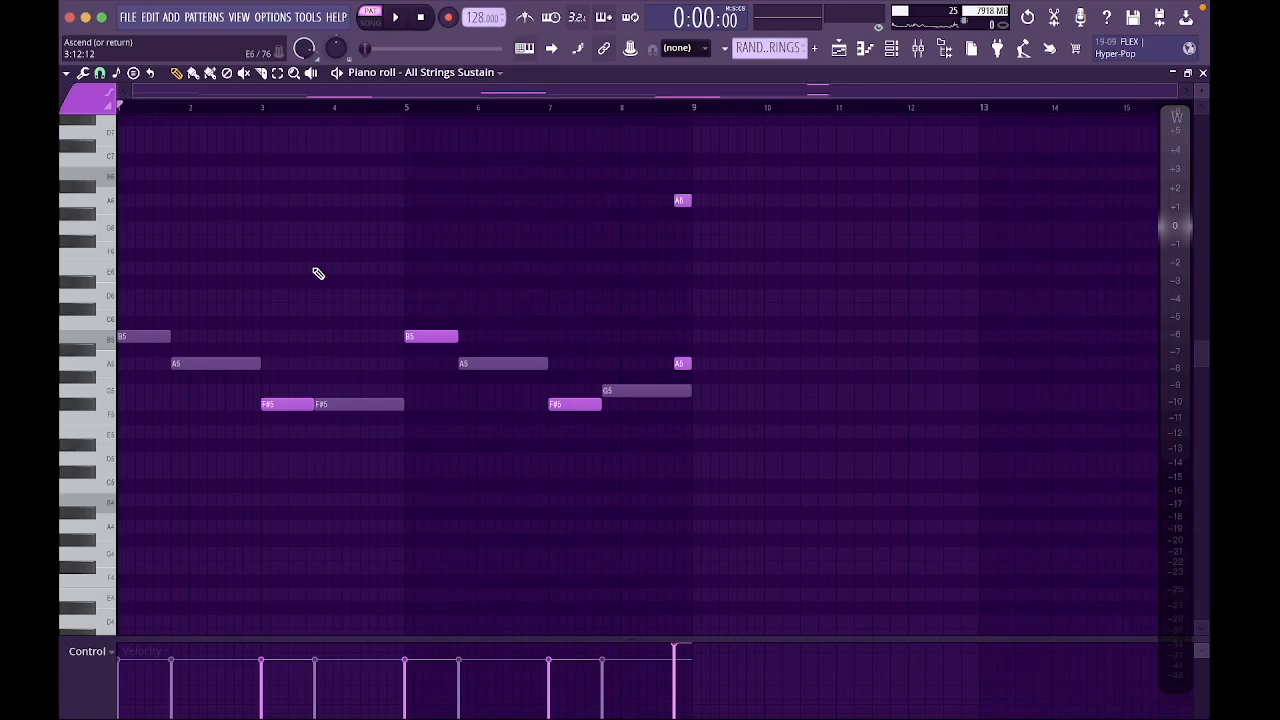
pyautogui.press('space')
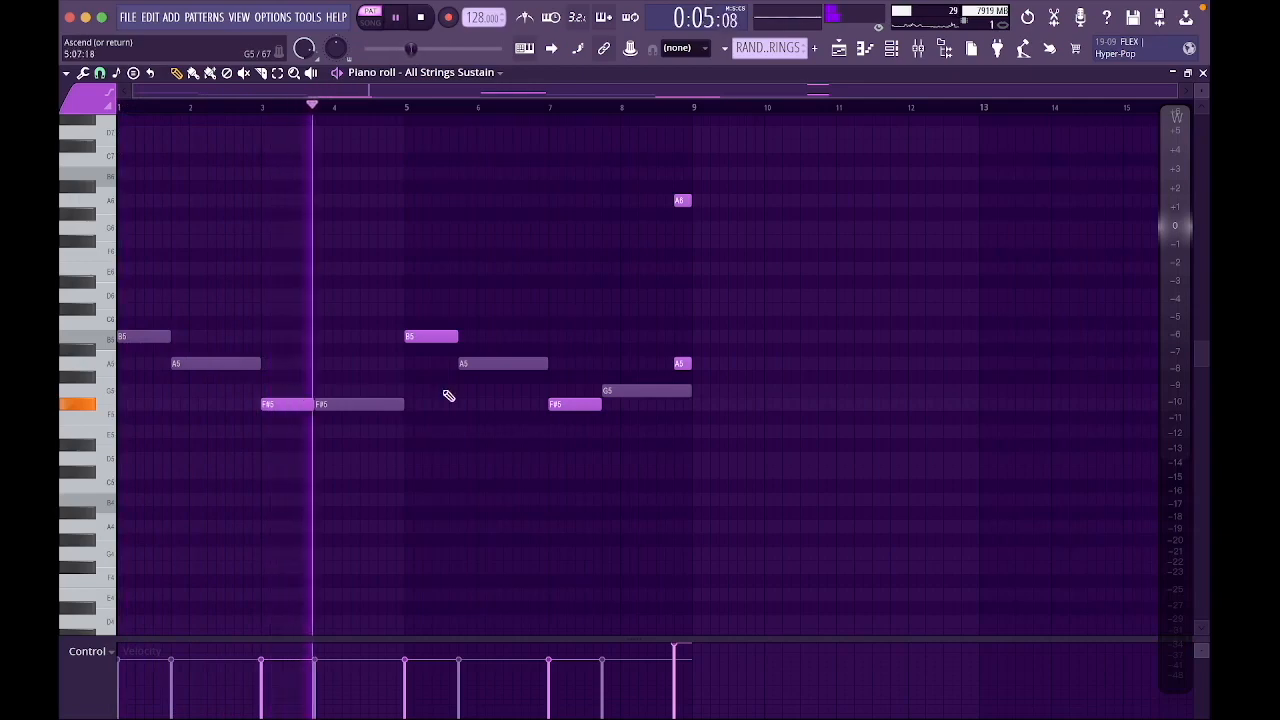
pyautogui.press('space')
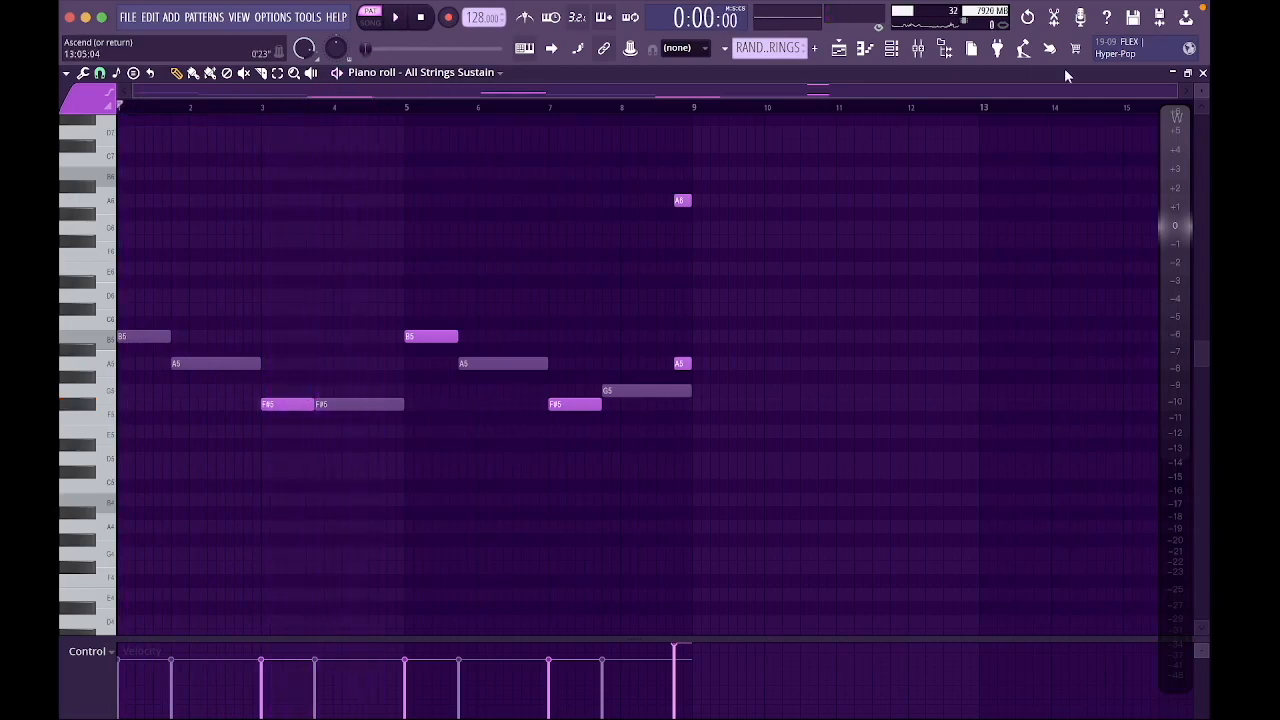
pyautogui.click(1202, 73)
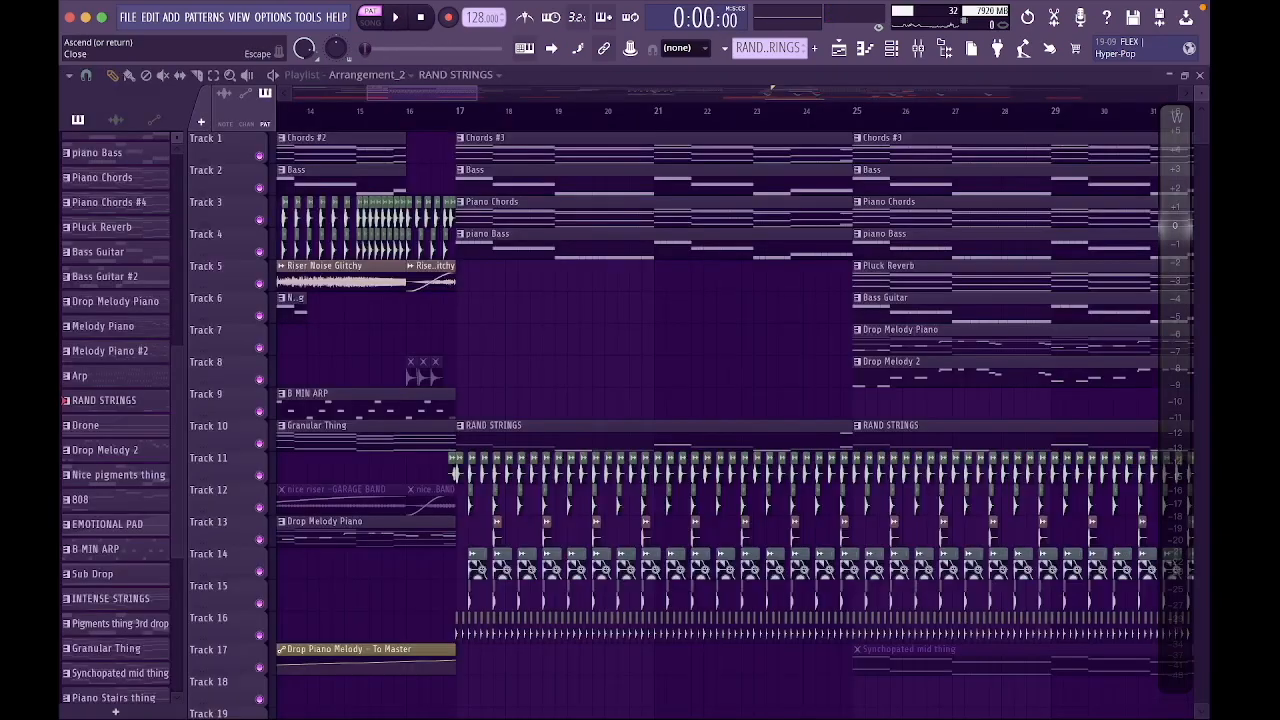
# Solo Tracks 11 to 16, listen to the drums from bar 17 in song mode, stop playback and unsolo the tracks.
pyautogui.click(465, 112)
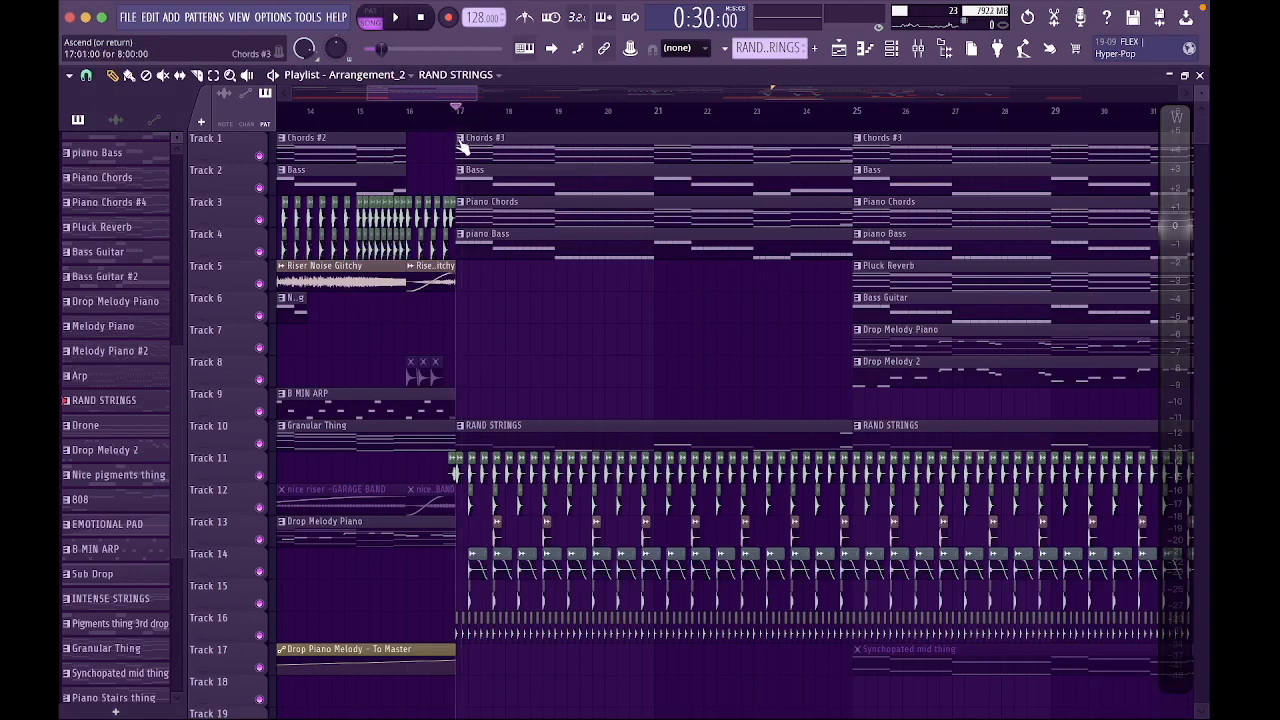
pyautogui.keyDown('ctrl'); pyautogui.click(260, 475); pyautogui.keyUp('ctrl')
pyautogui.click(259, 507)
pyautogui.click(259, 539)
pyautogui.click(259, 571)
pyautogui.click(259, 603)
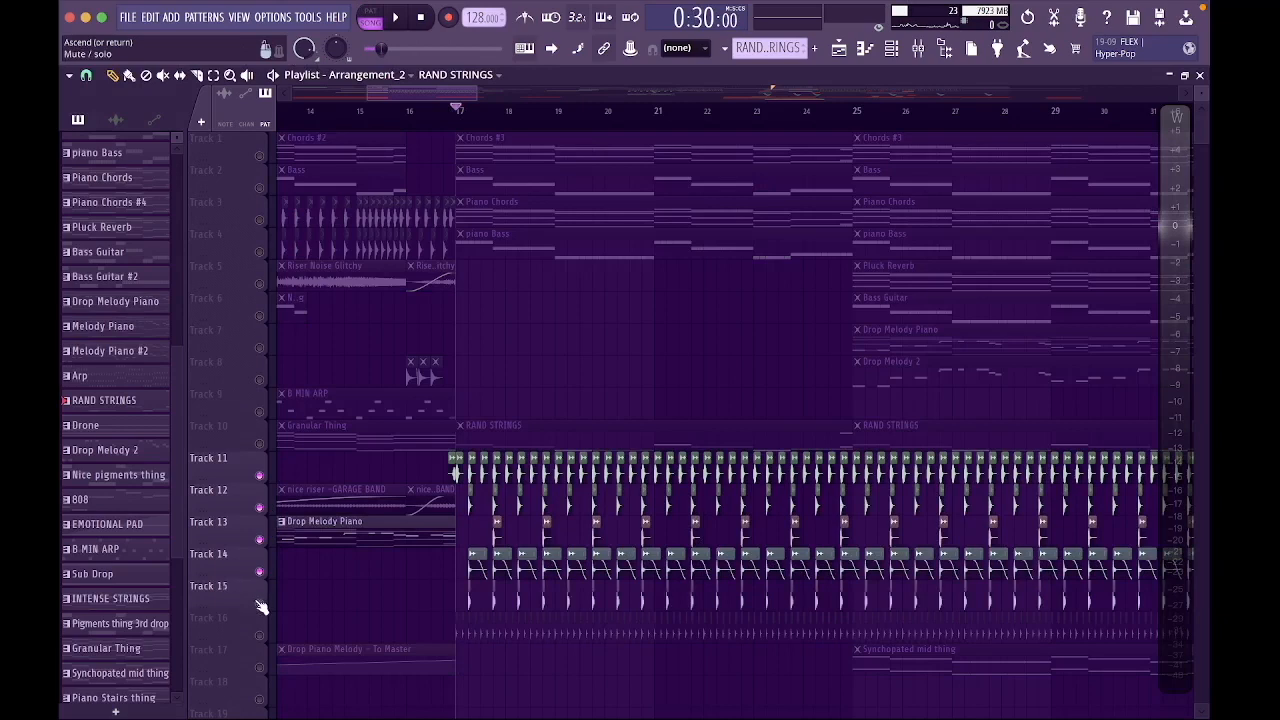
pyautogui.click(259, 636)
pyautogui.press('space')
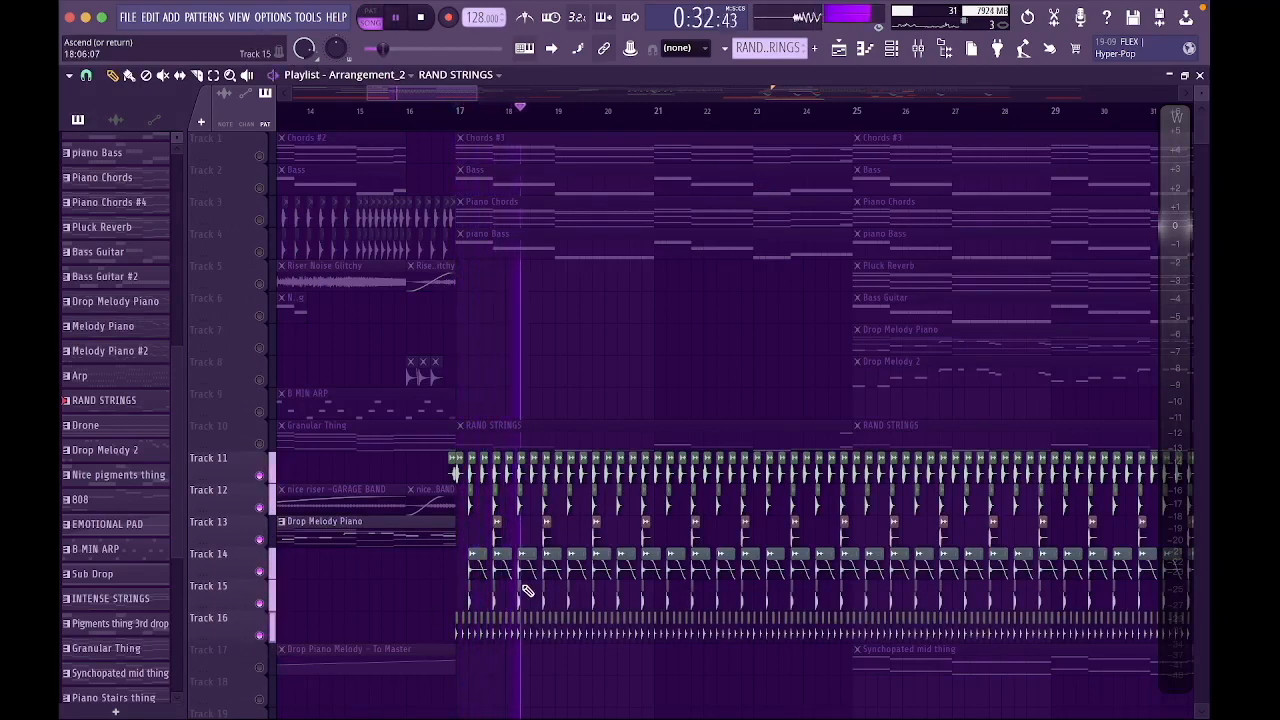
pyautogui.press('space')
pyautogui.rightClick(262, 571)
pyautogui.rightClick(262, 571)
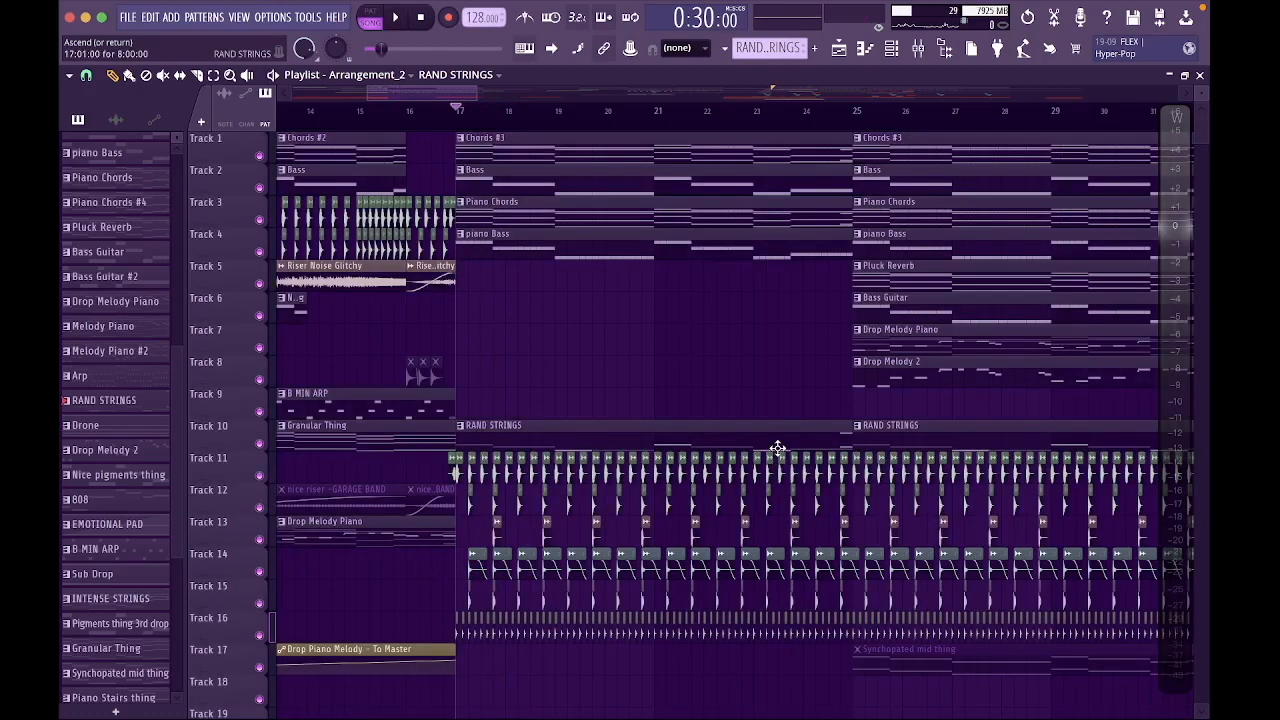
# Place the song position at bar 25 and listen to the Pluck Reverb pattern from Track 5 in the piano roll.
pyautogui.hscroll(2, 778, 448)
pyautogui.hscroll(3, 778, 448)
pyautogui.click(645, 112)
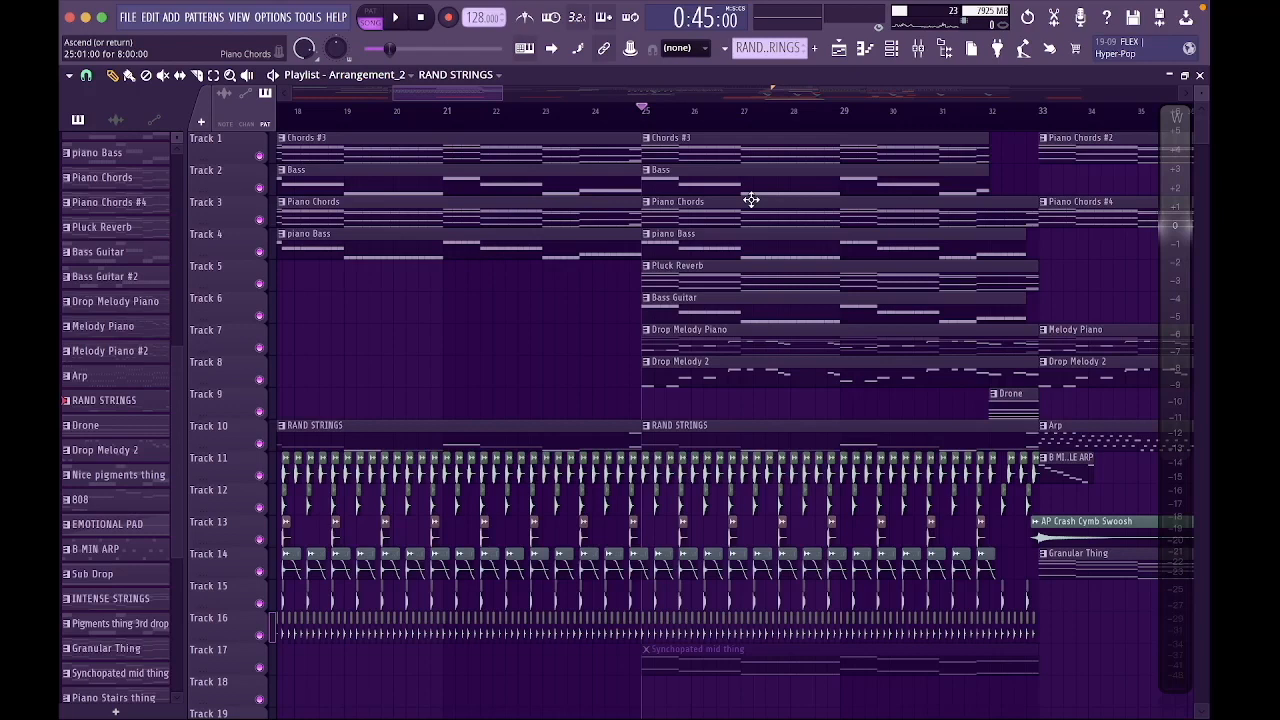
pyautogui.doubleClick(674, 271)
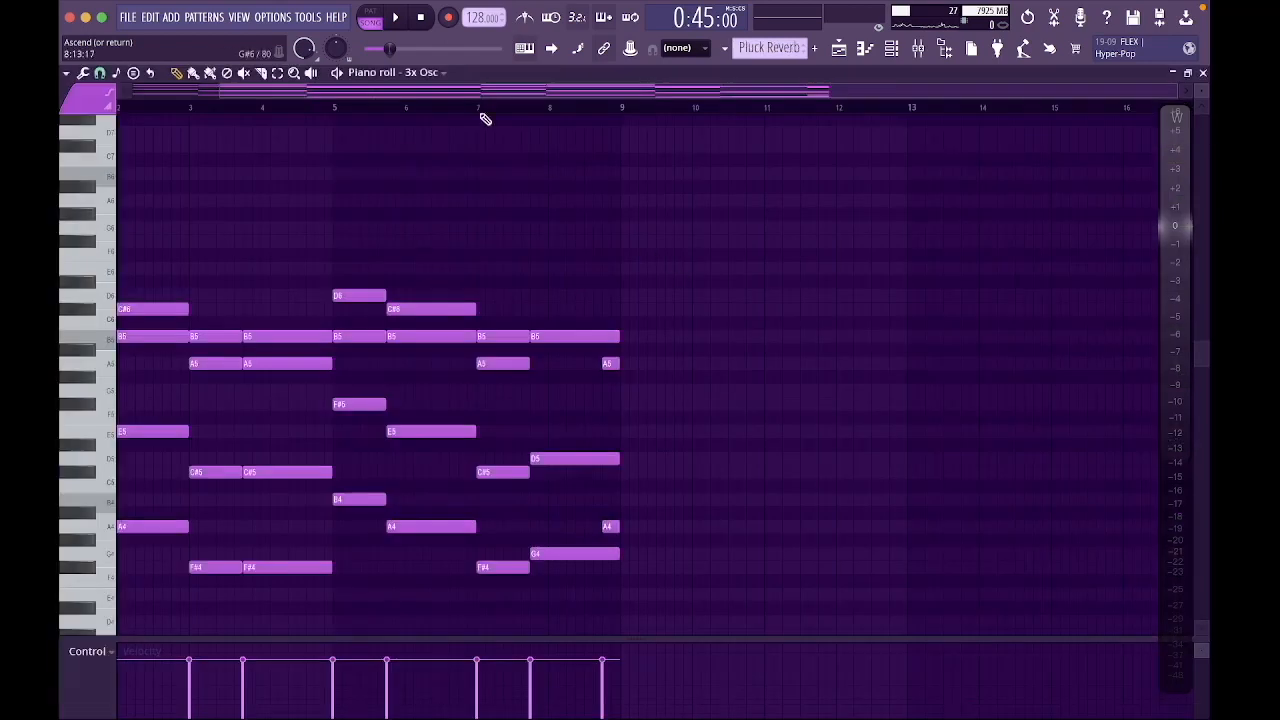
pyautogui.press('space')
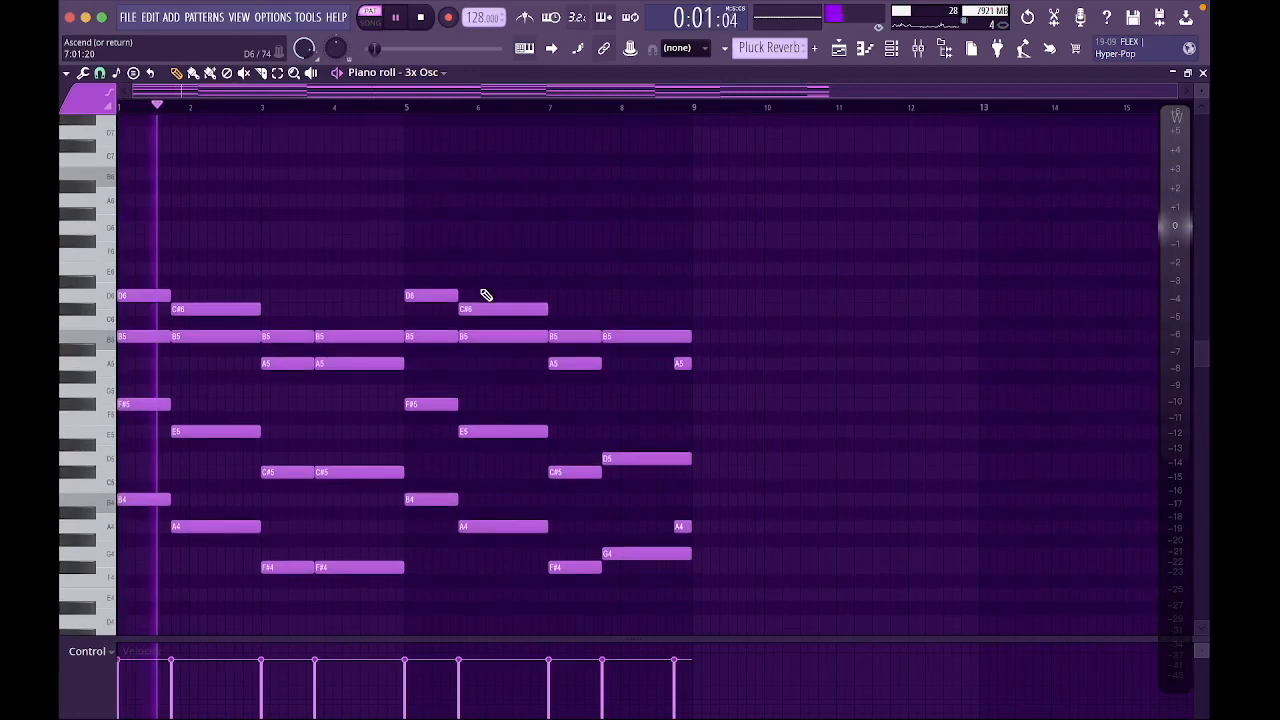
pyautogui.press('space')
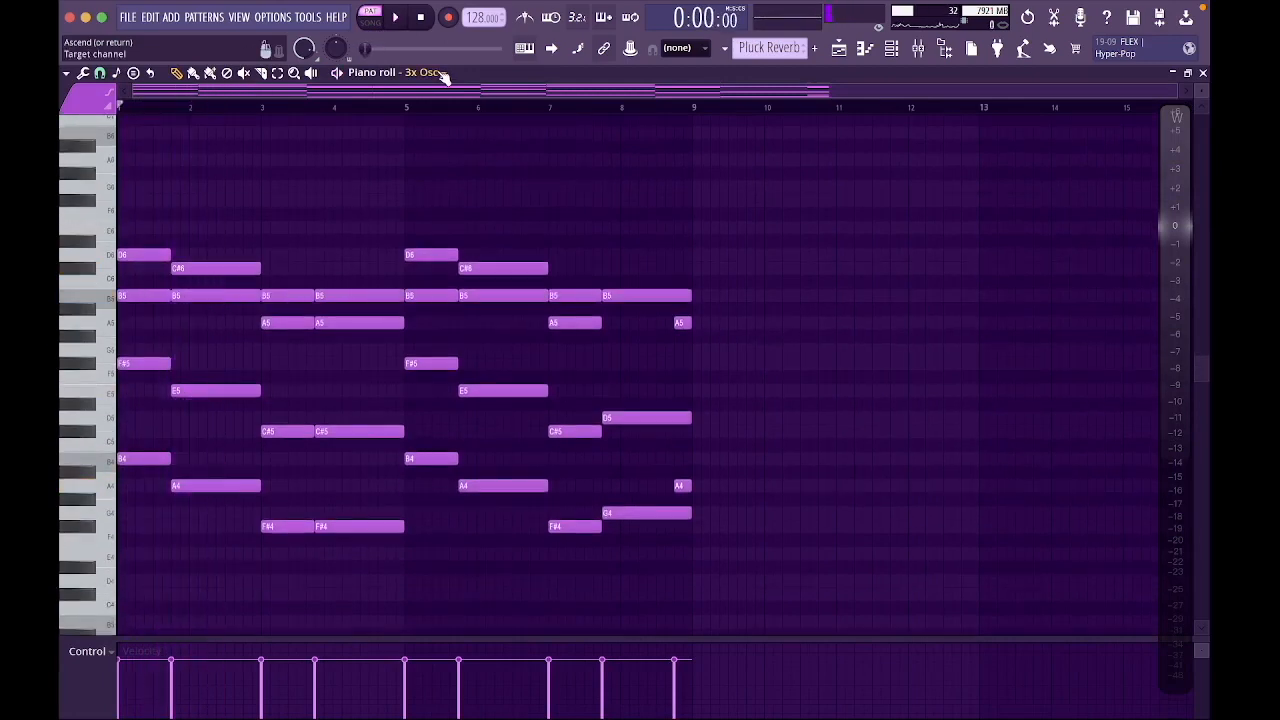
# Examine the Pluck Reverb channel's 3x Osc oscillators and volume envelope, and close the plugin and the piano roll.
pyautogui.click(441, 76)
pyautogui.click(322, 329)
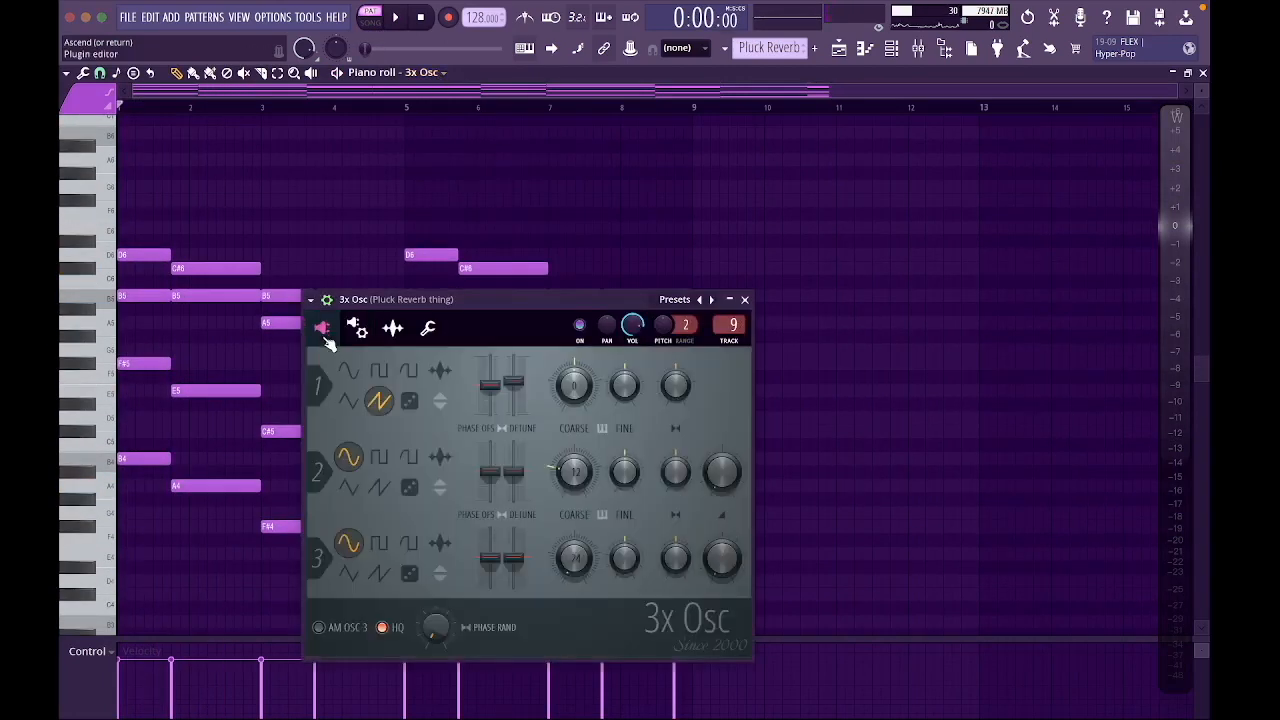
pyautogui.click(356, 332)
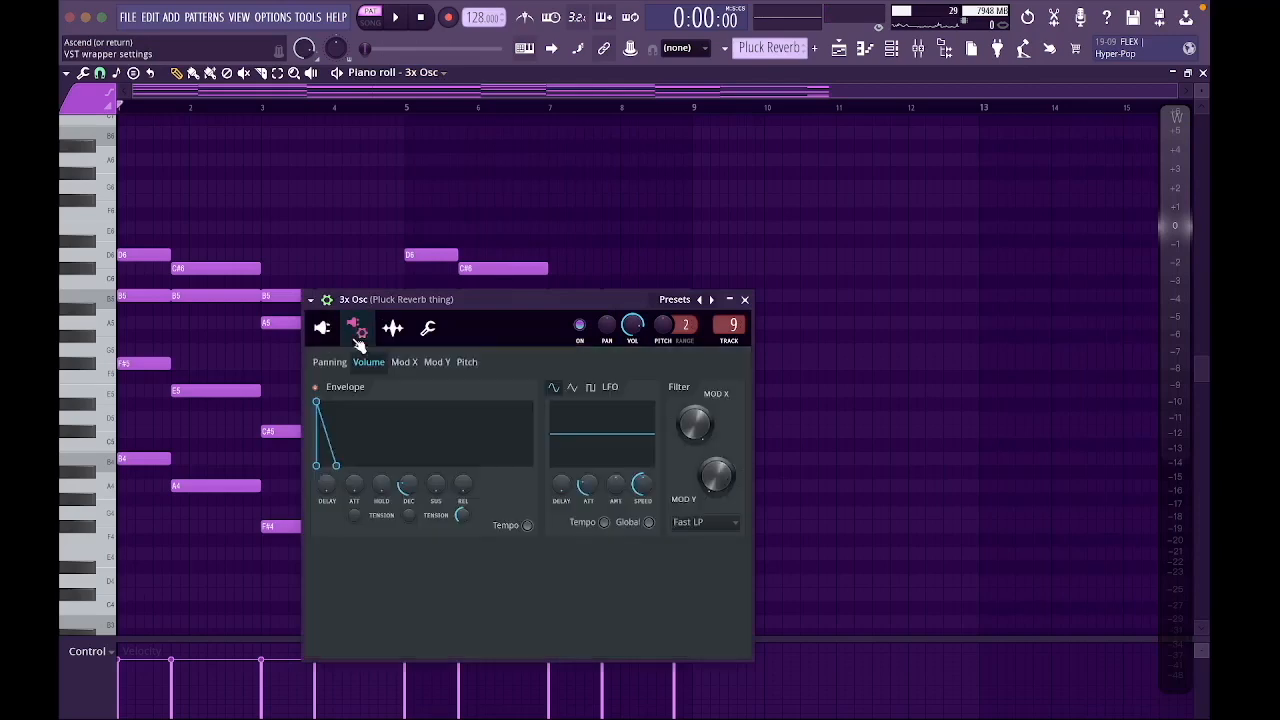
pyautogui.click(744, 299)
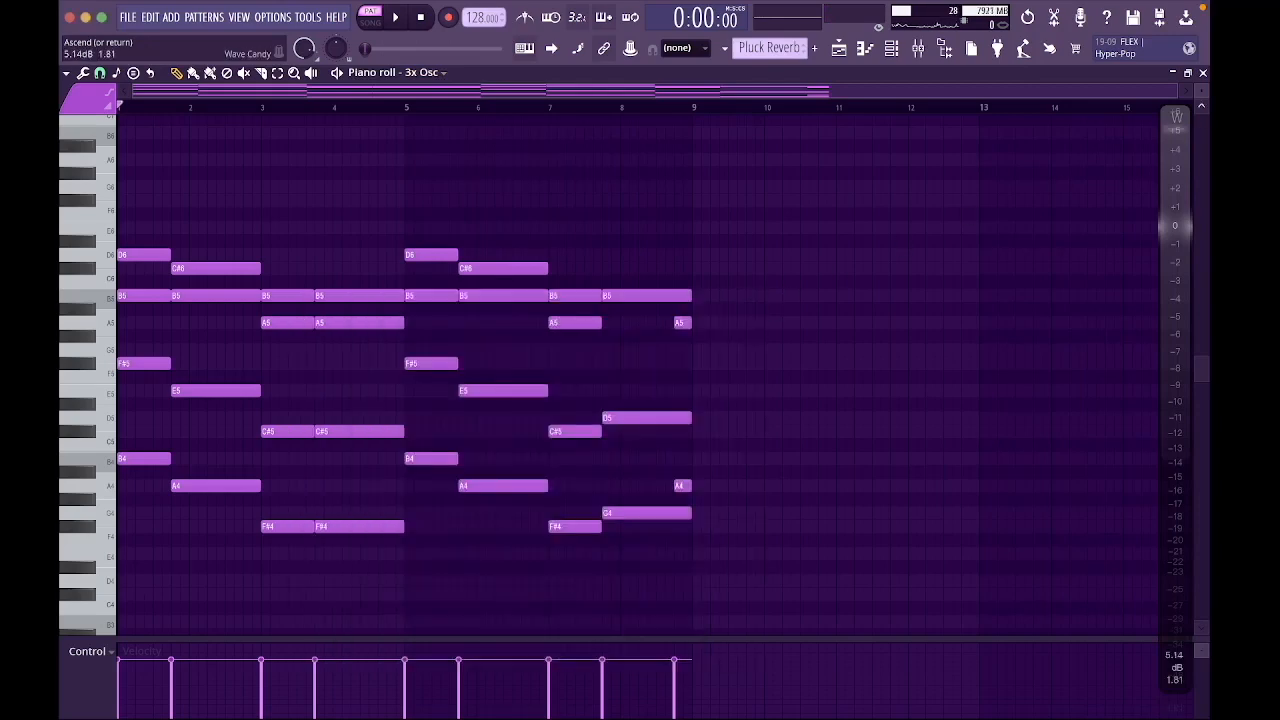
pyautogui.click(1202, 73)
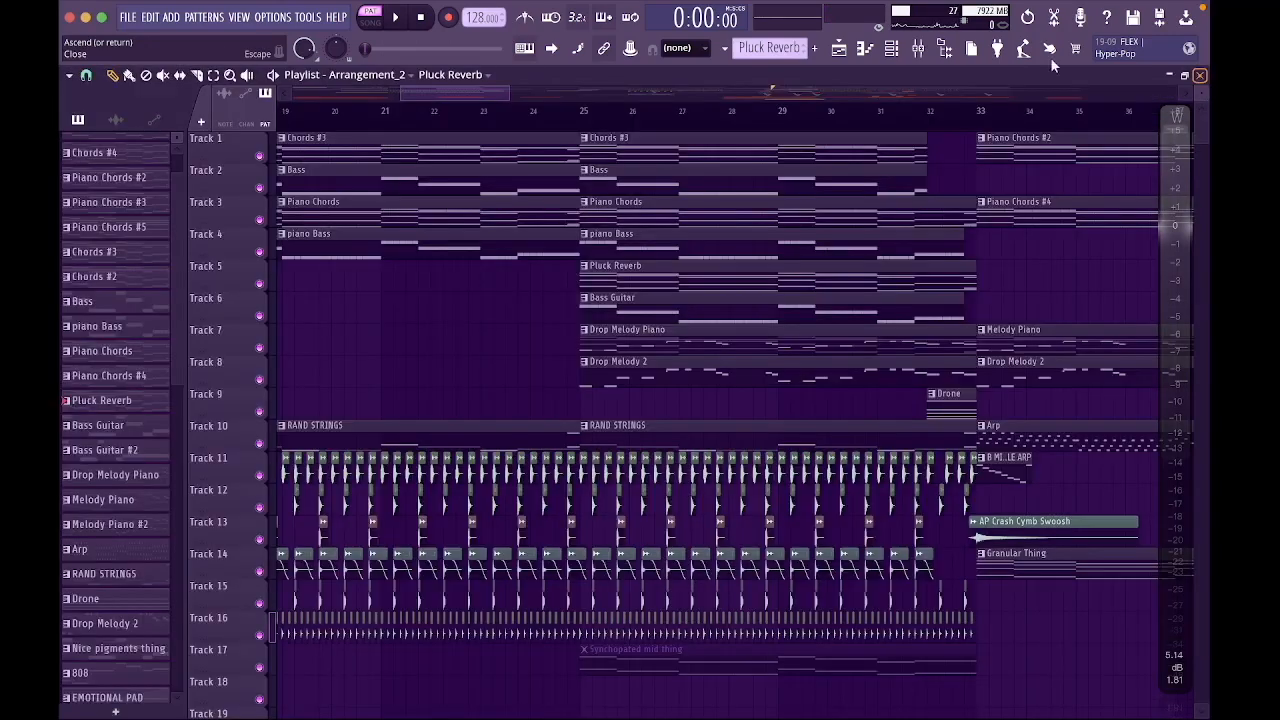
# Return the song position to bar 25 and listen to the Bass Guitar pattern from Track 6 in pattern mode.
pyautogui.click(582, 112)
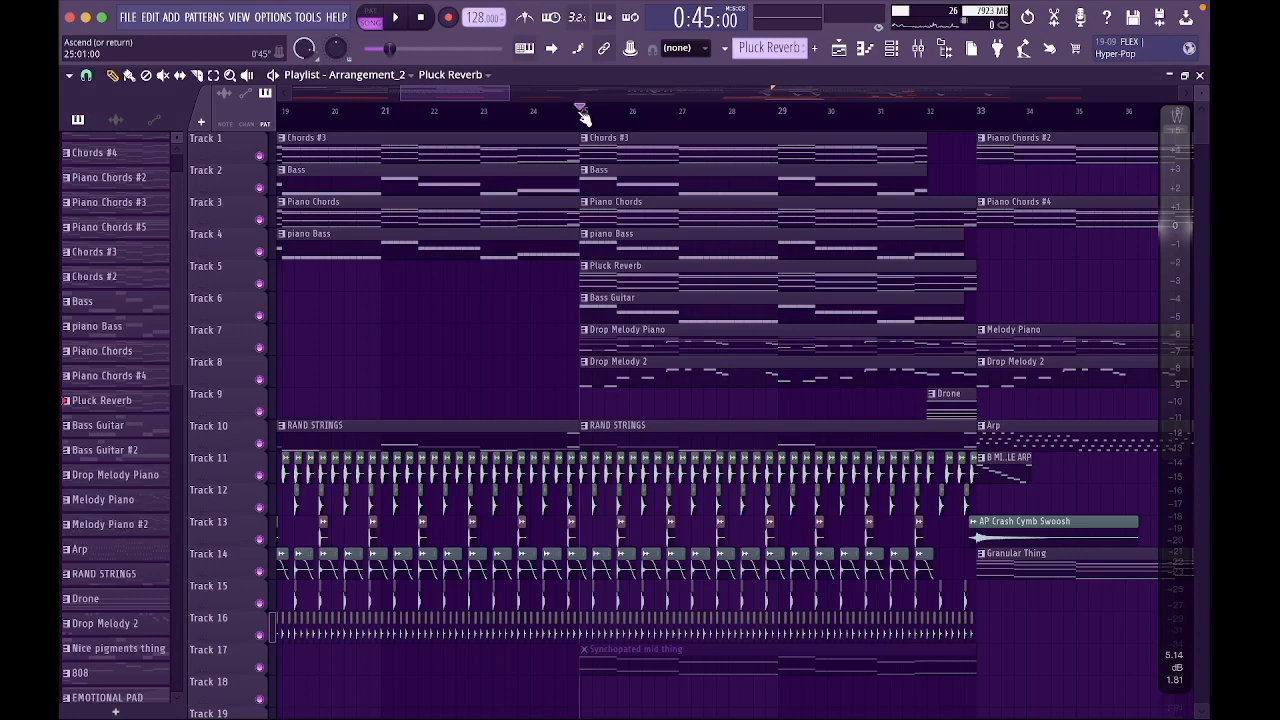
pyautogui.click(724, 152)
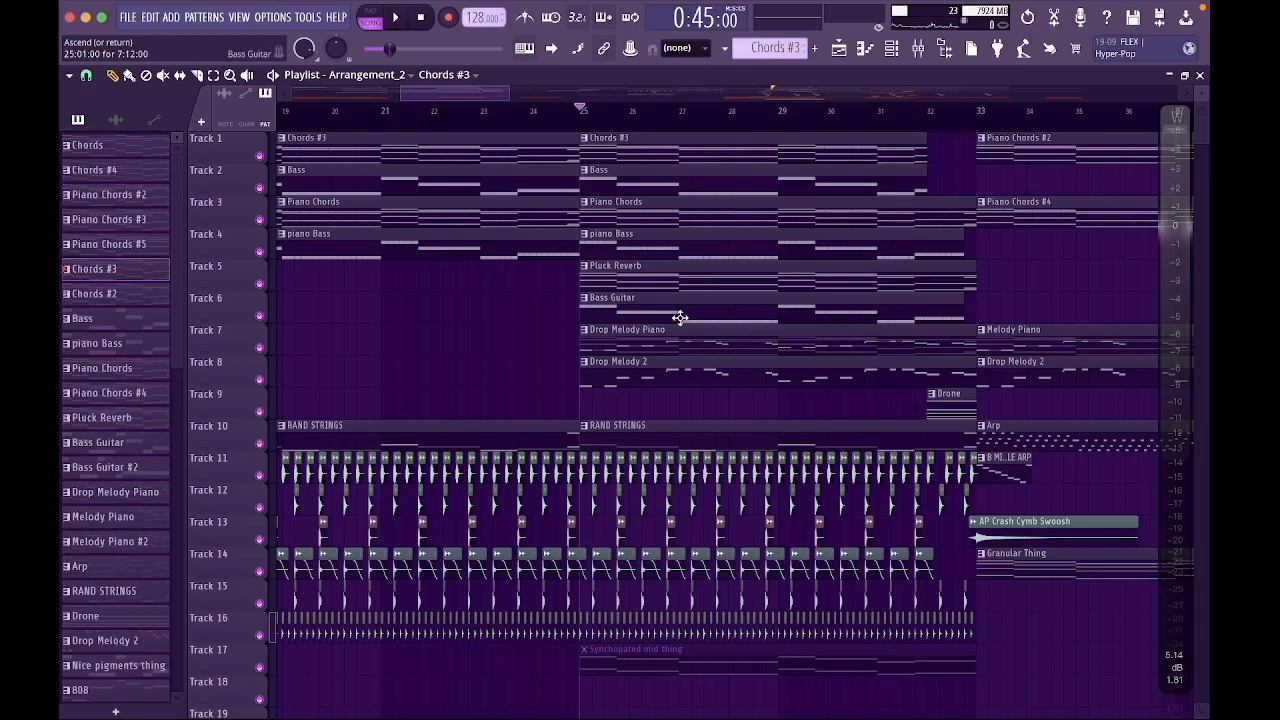
pyautogui.scroll(2, 679, 318)
pyautogui.click(606, 312)
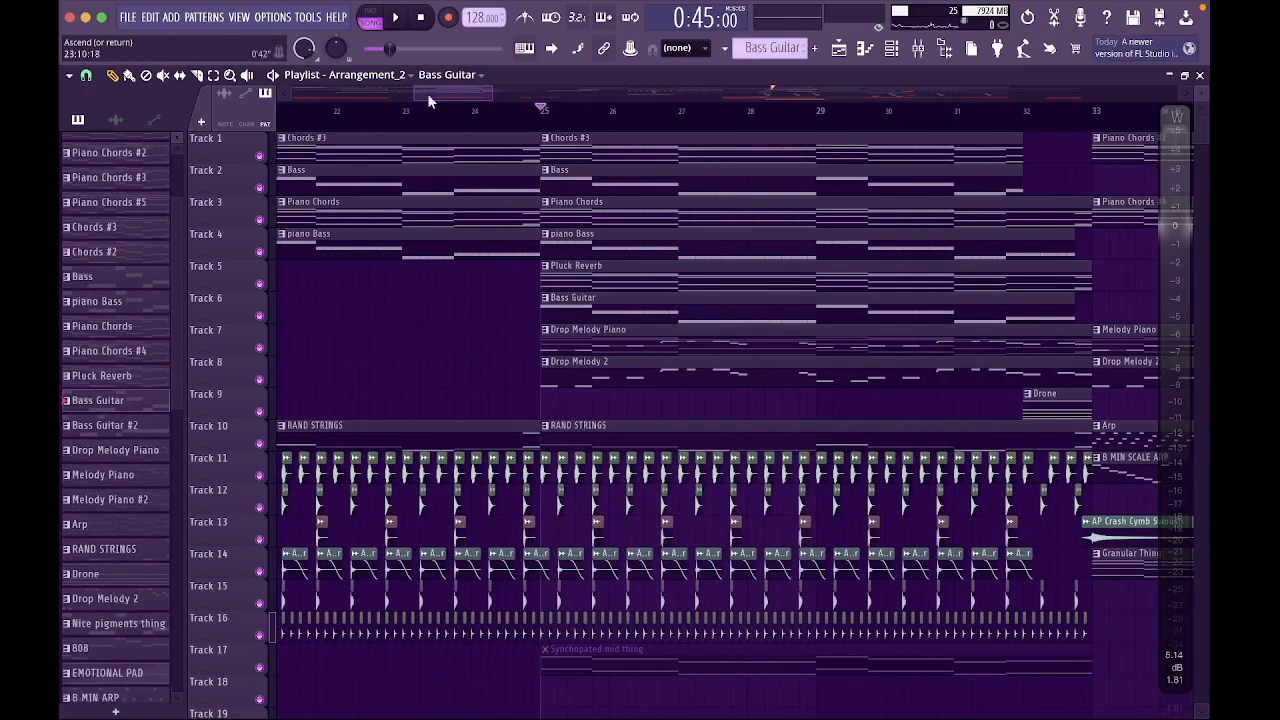
pyautogui.press('l')
pyautogui.press('space')
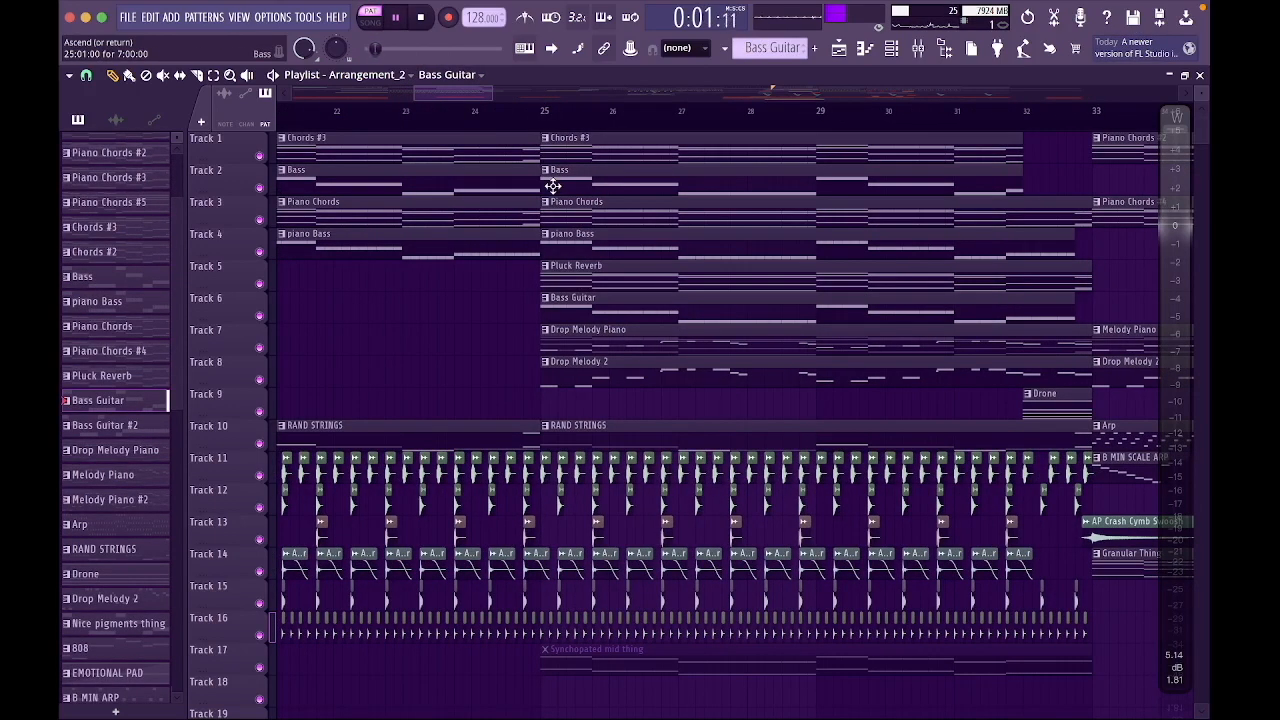
pyautogui.press('space')
# Select the Drop Melody 2 pattern on Track 8, listen to it in pattern mode, and stop playback.
pyautogui.click(594, 371)
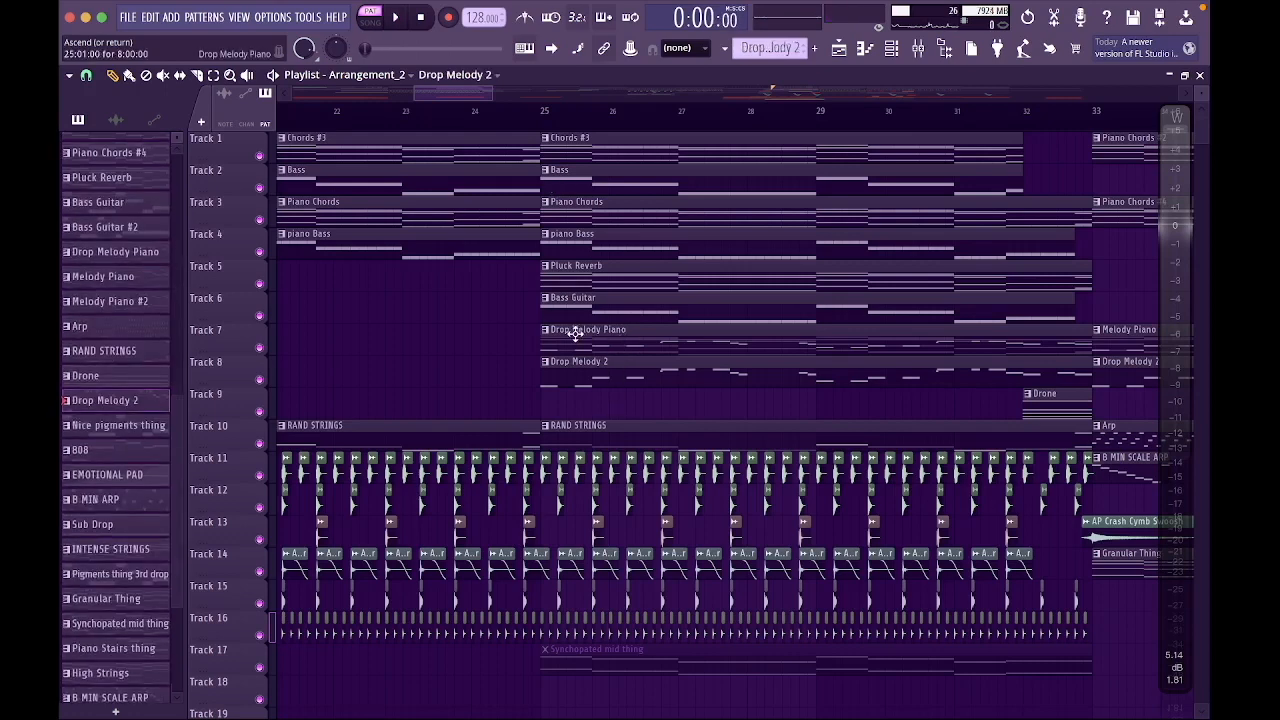
pyautogui.press('space')
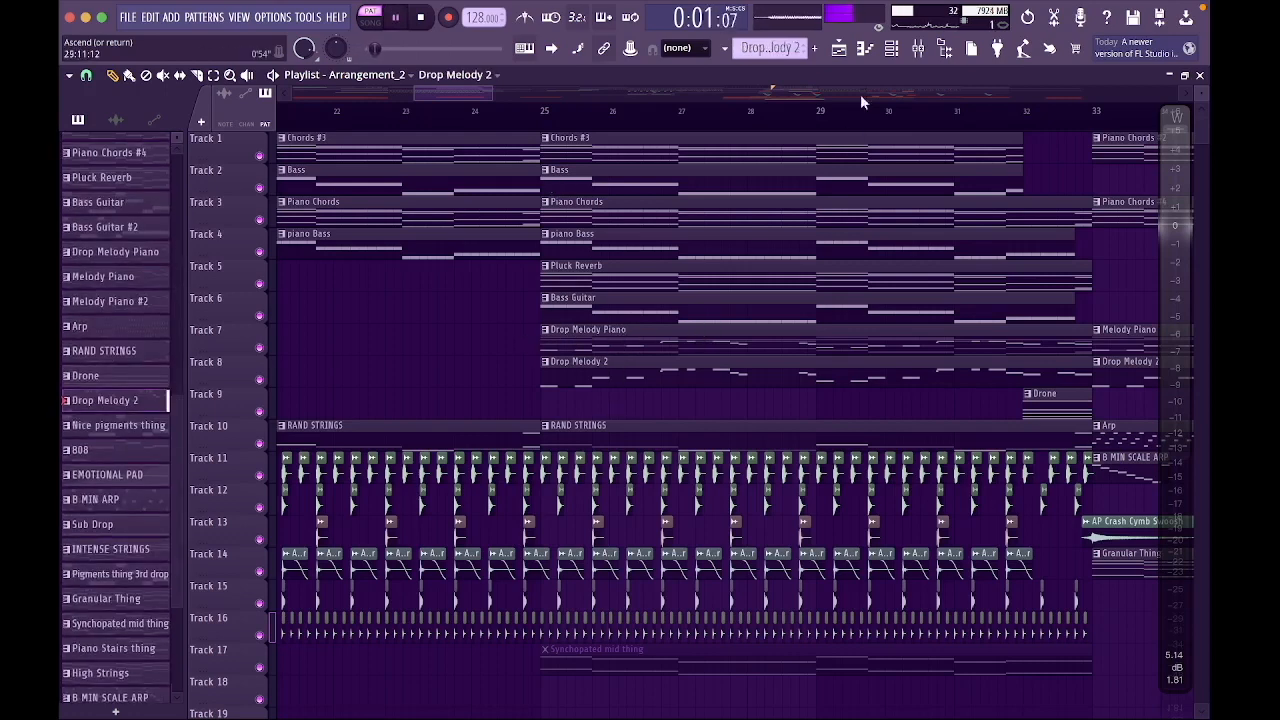
pyautogui.press('space')
# Open the Drop Melody Piano pattern from Track 7 in the piano roll and examine its Addictive Keys #3 melody notes.
pyautogui.doubleClick(680, 346)
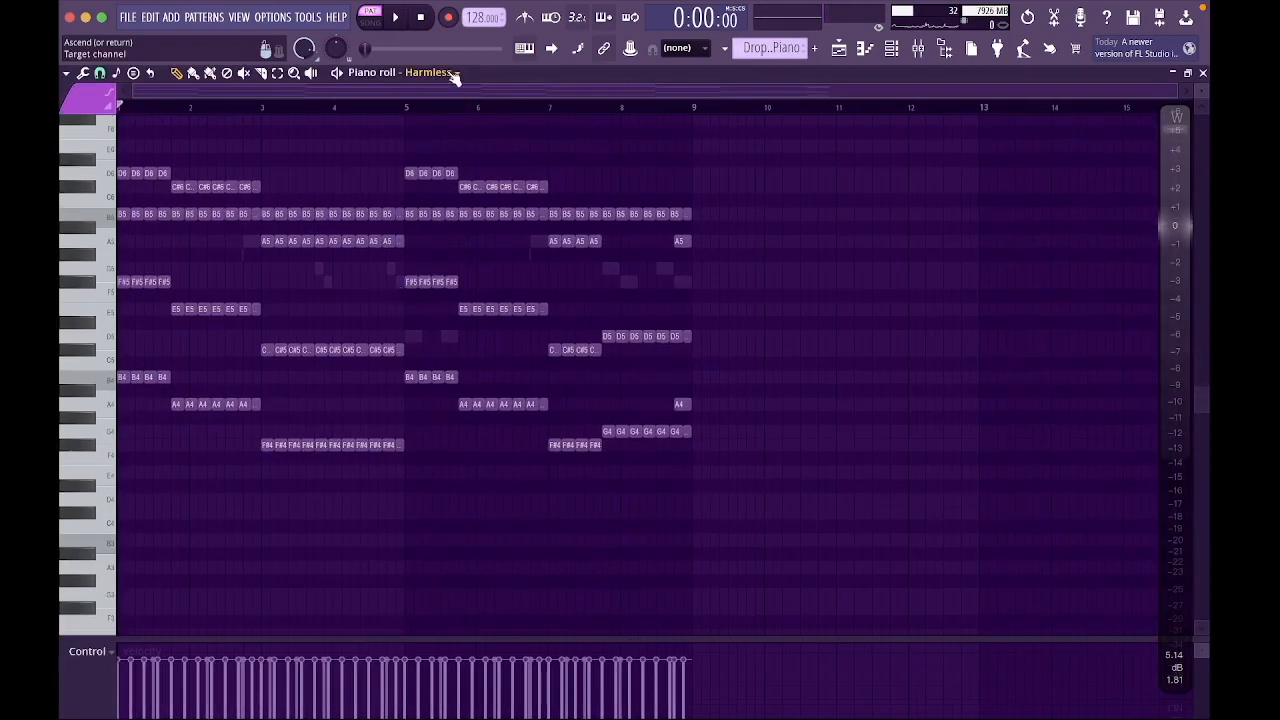
pyautogui.scroll(-1, 455, 80)
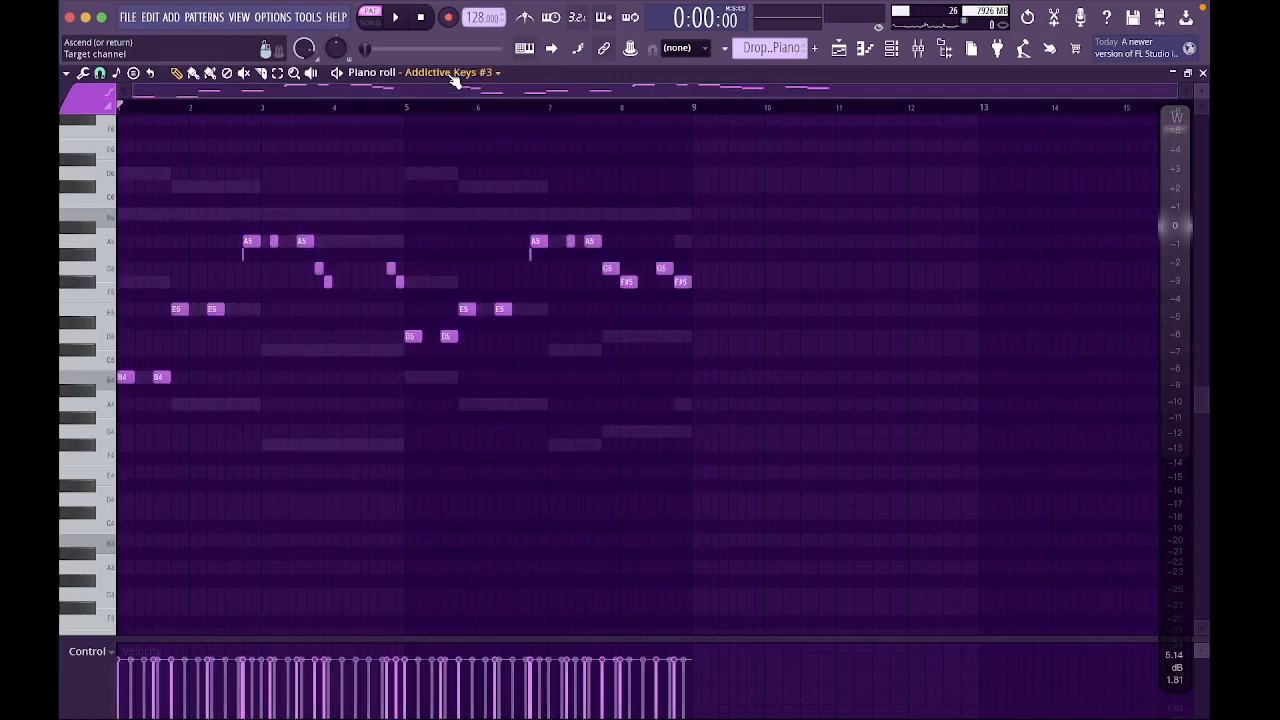
pyautogui.scroll(3, 477, 217)
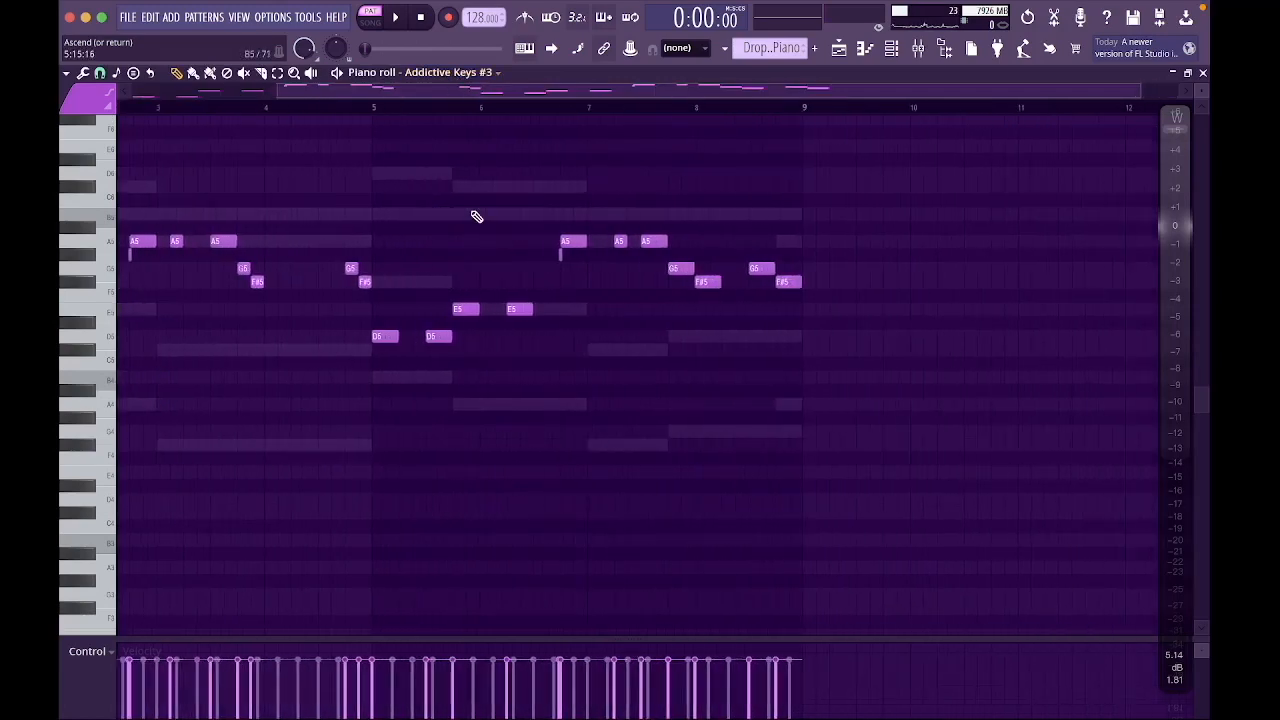
# Show the Harmless channel's repeated chord notes in the Drop Melody Piano pattern and listen to the pattern.
pyautogui.rightClick(477, 214)
pyautogui.rightClick(477, 214)
pyautogui.scroll(3, 603, 234)
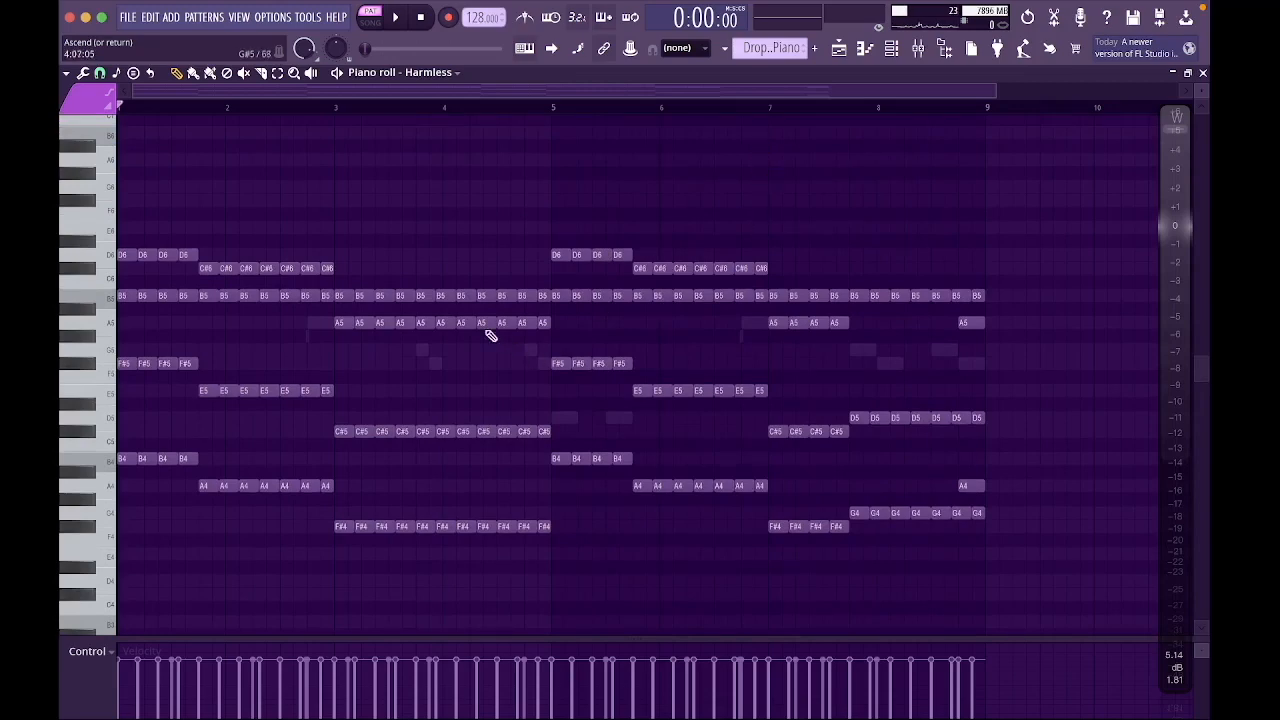
pyautogui.click(398, 19)
pyautogui.press('space')
# Compare the Addictive Keys #3 melody with the Harmless chords in the piano roll, and close the piano roll.
pyautogui.doubleClick(423, 356)
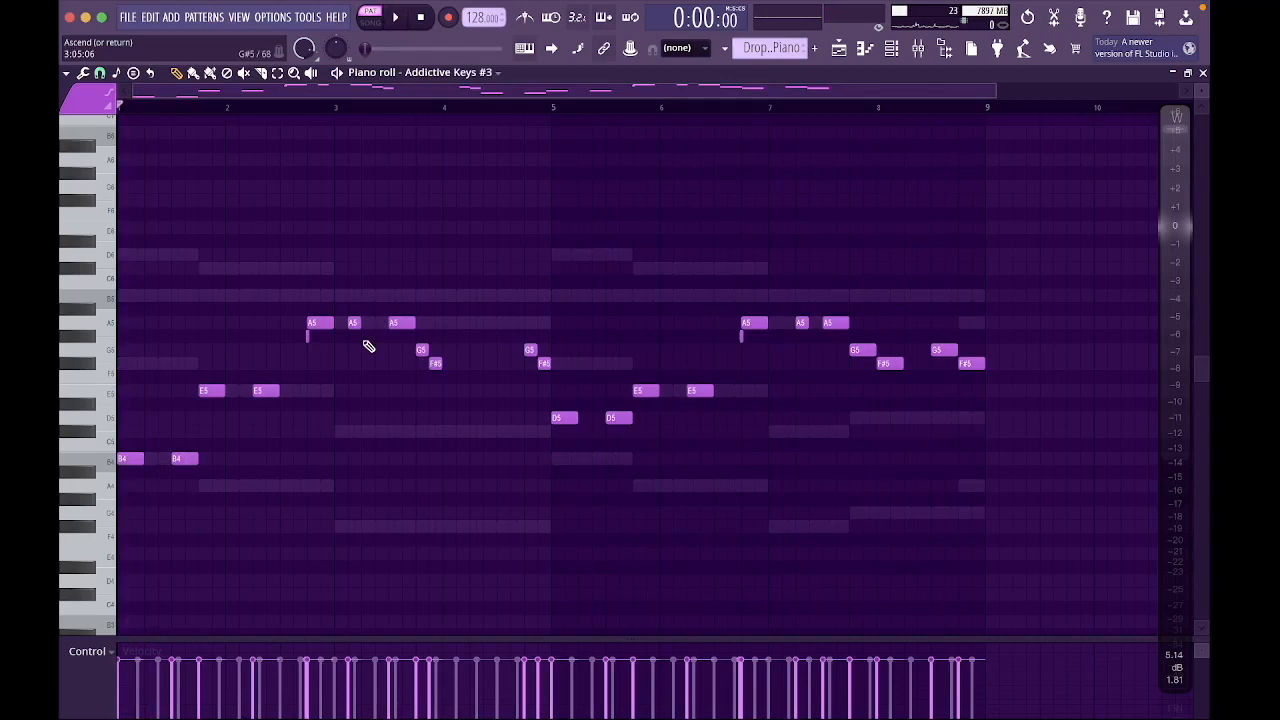
pyautogui.click(471, 296)
pyautogui.rightClick(474, 297)
pyautogui.scroll(3, 422, 352)
pyautogui.click(445, 362)
pyautogui.scroll(-3, 540, 346)
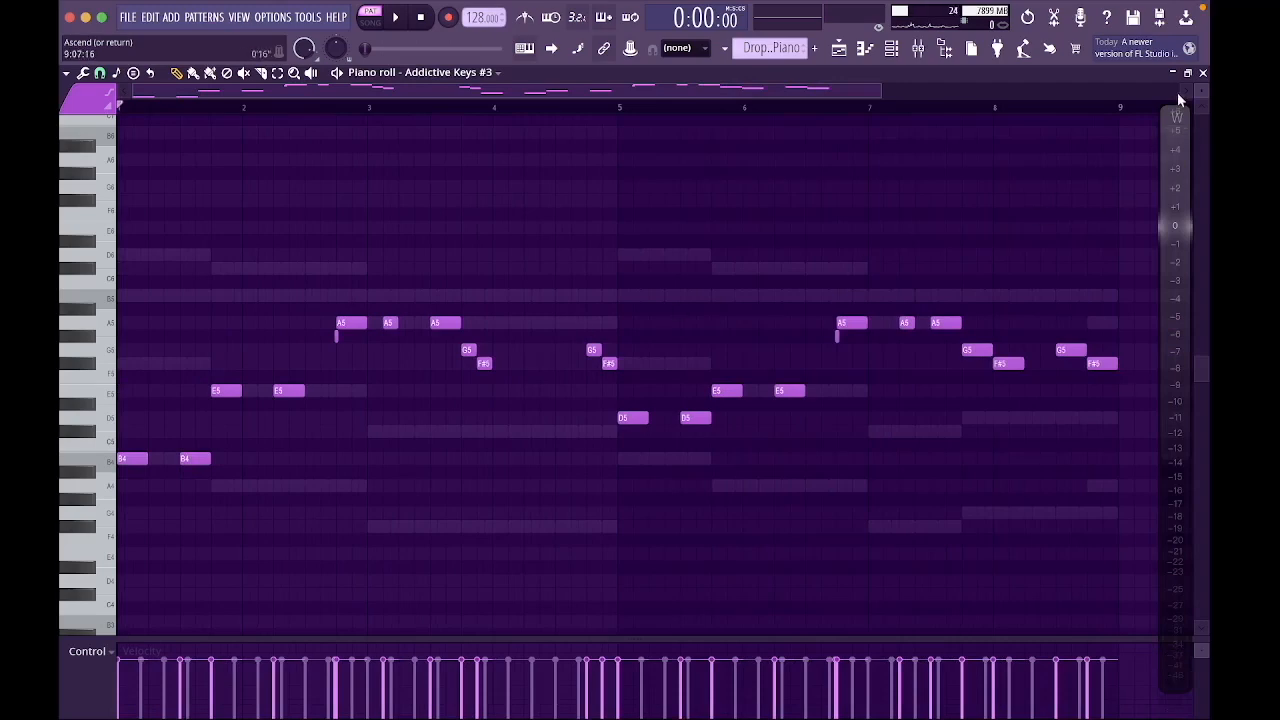
pyautogui.click(1203, 73)
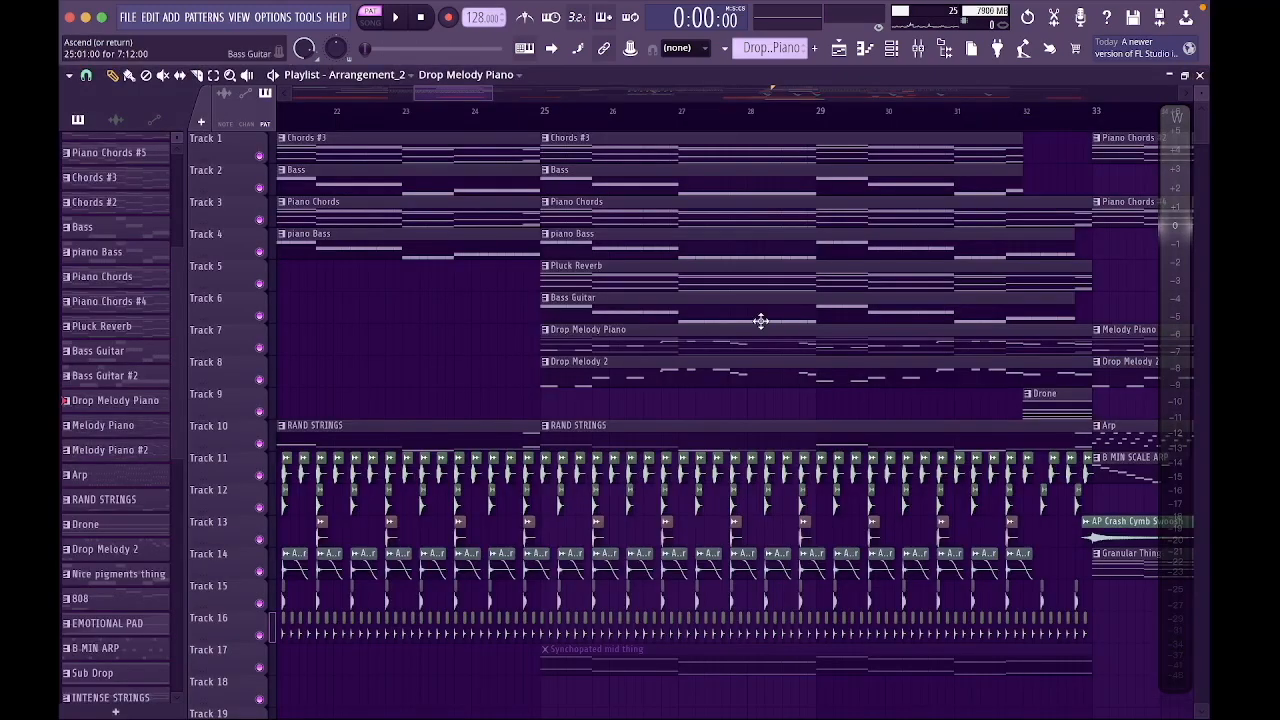
# Place the song position at bar 32 and briefly play the end of the drop in song mode.
pyautogui.hscroll(3, 757, 380)
pyautogui.hscroll(3, 873, 422)
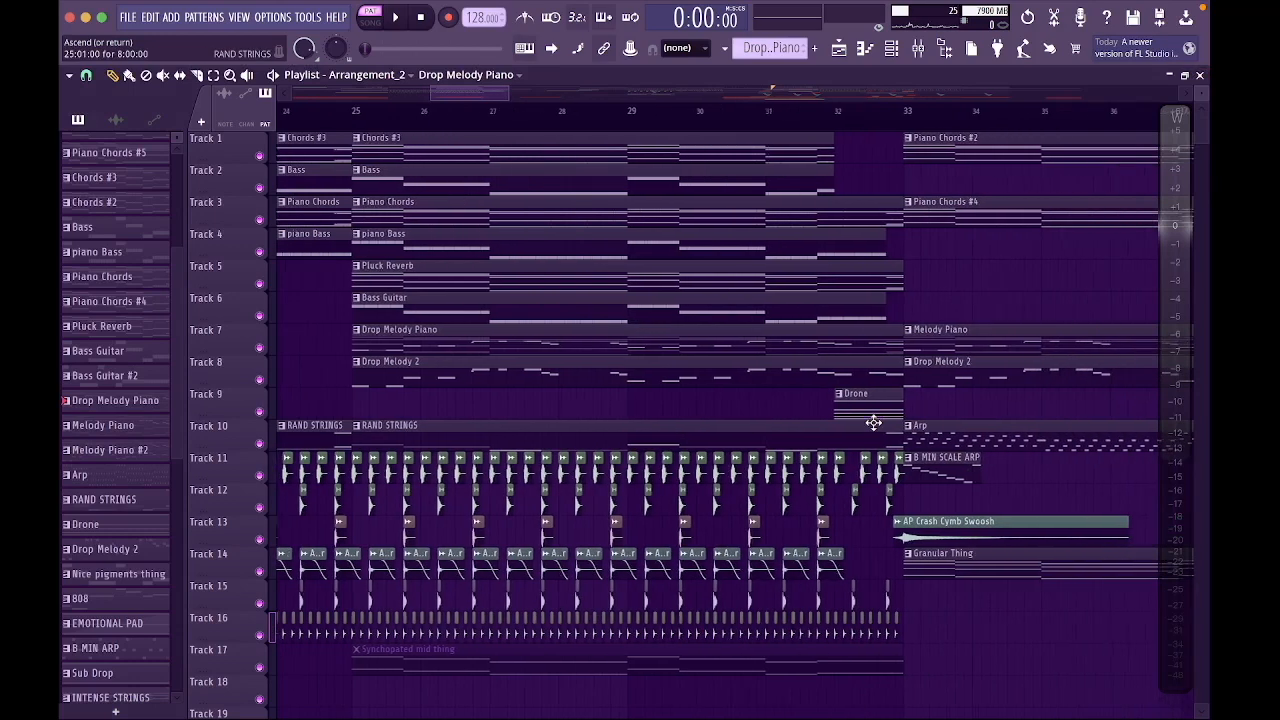
pyautogui.click(837, 113)
pyautogui.press('space')
pyautogui.press('space')
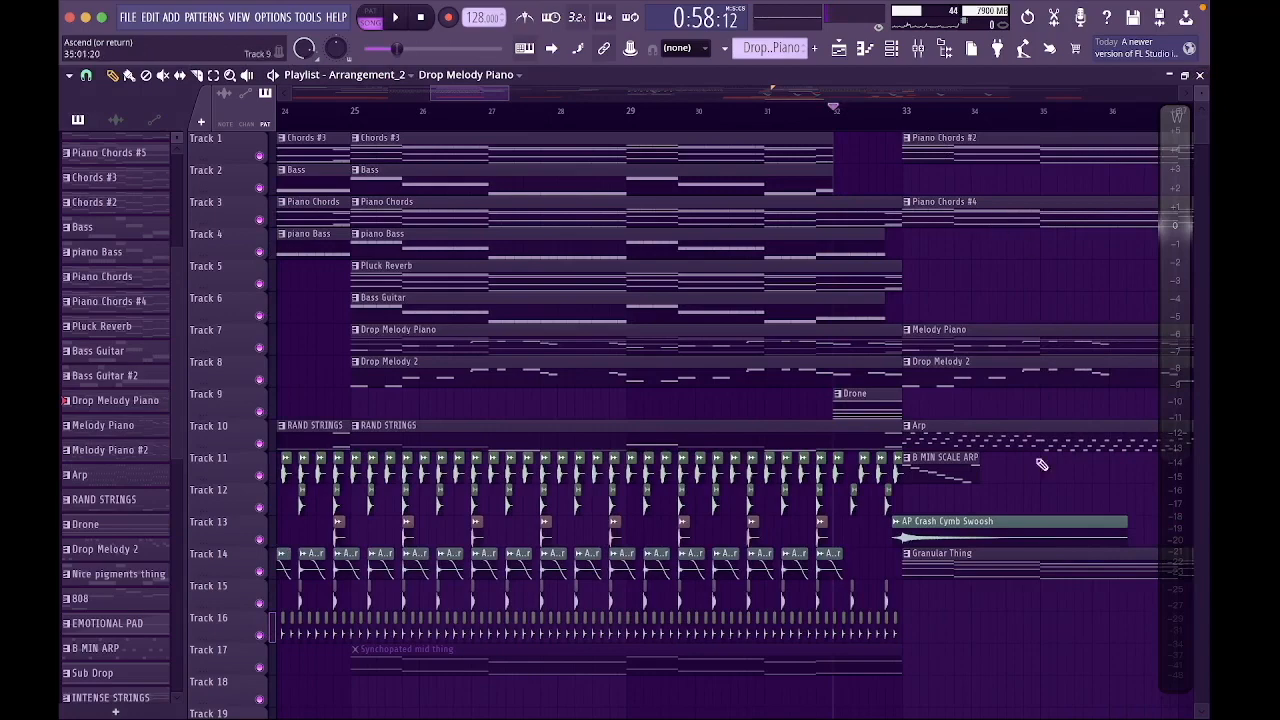
# Select the Drone pattern on Track 9, listen to the transition from bar 32, and move the song position slightly past bar 32.
pyautogui.scroll(4, 818, 503)
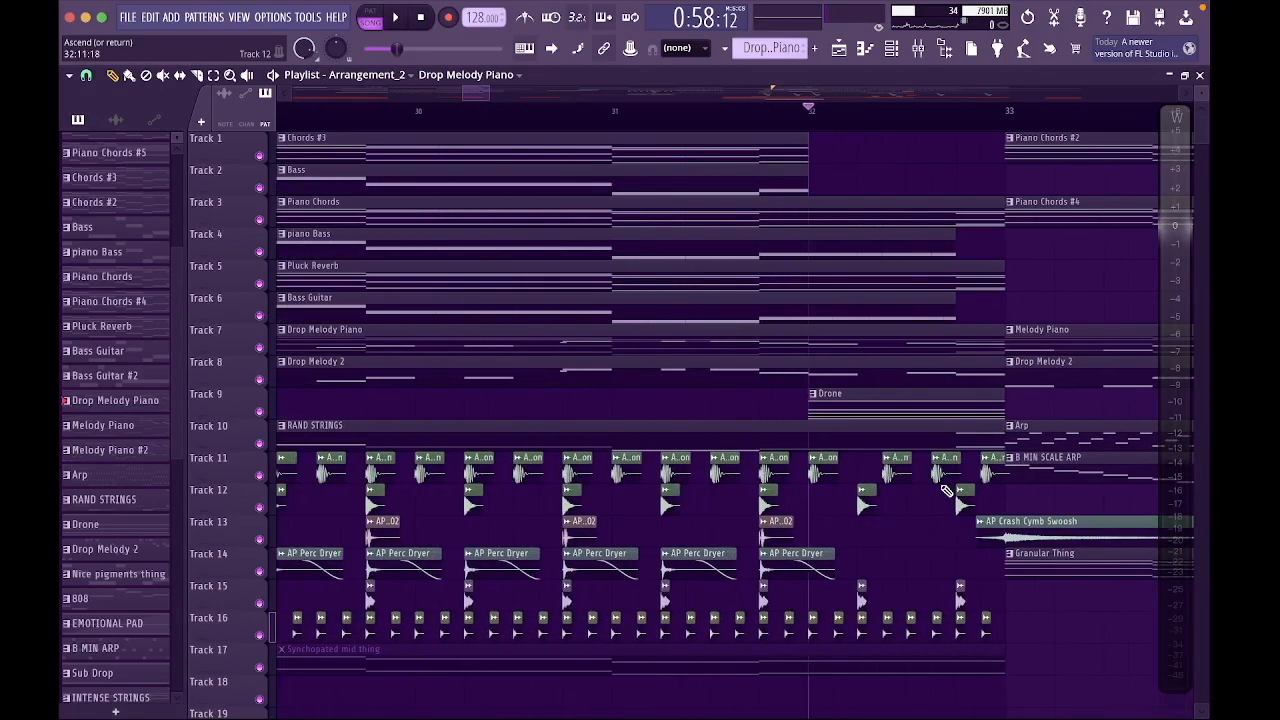
pyautogui.scroll(-2, 965, 508)
pyautogui.click(751, 410)
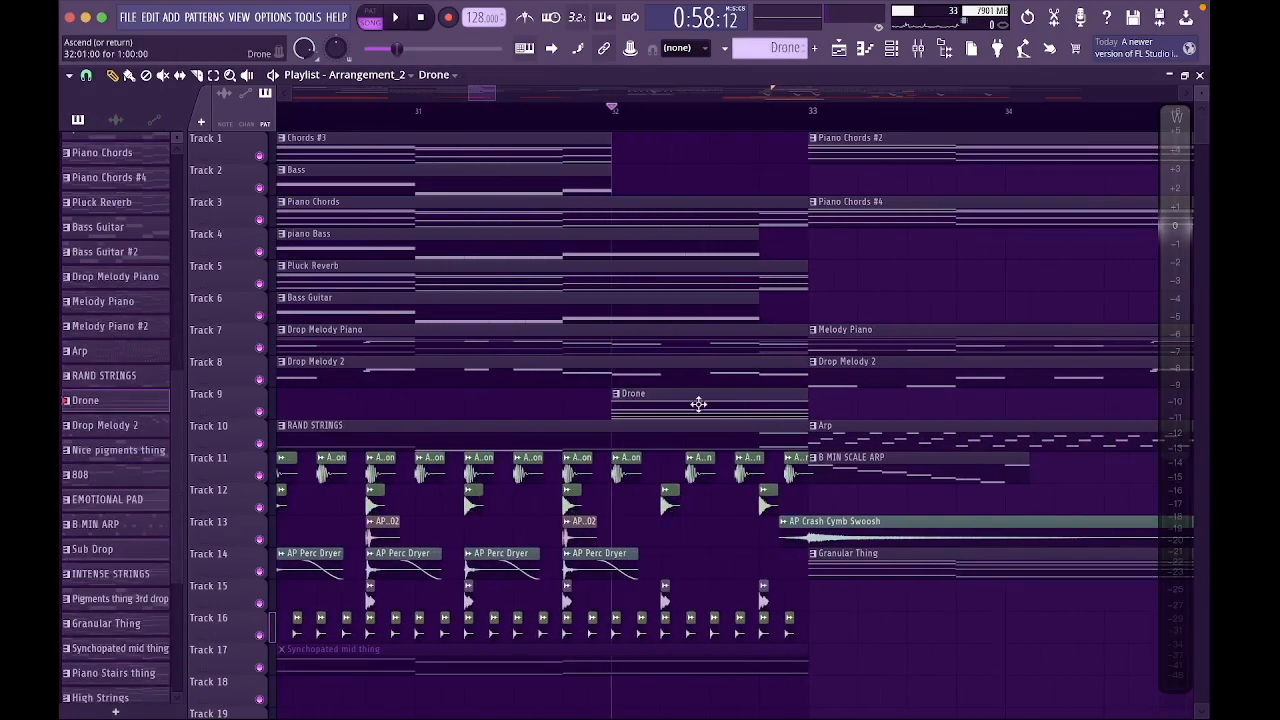
pyautogui.scroll(-1, 694, 403)
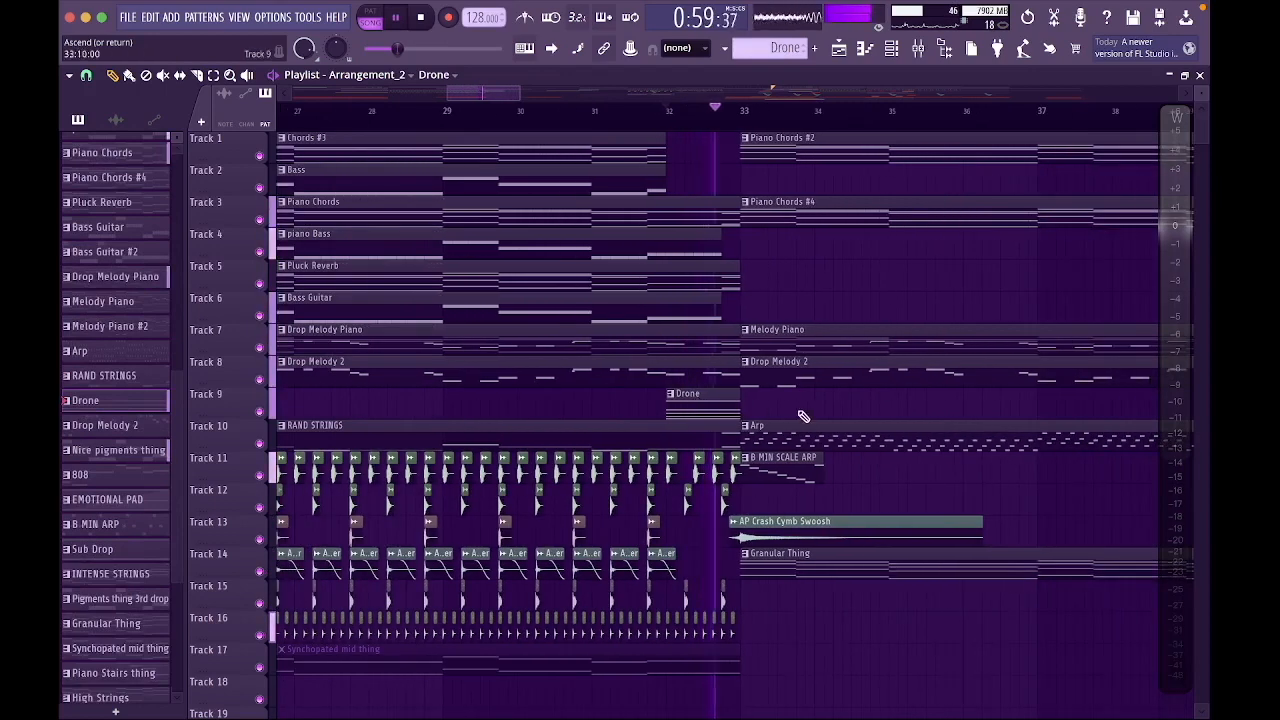
pyautogui.hscroll(3, 778, 324)
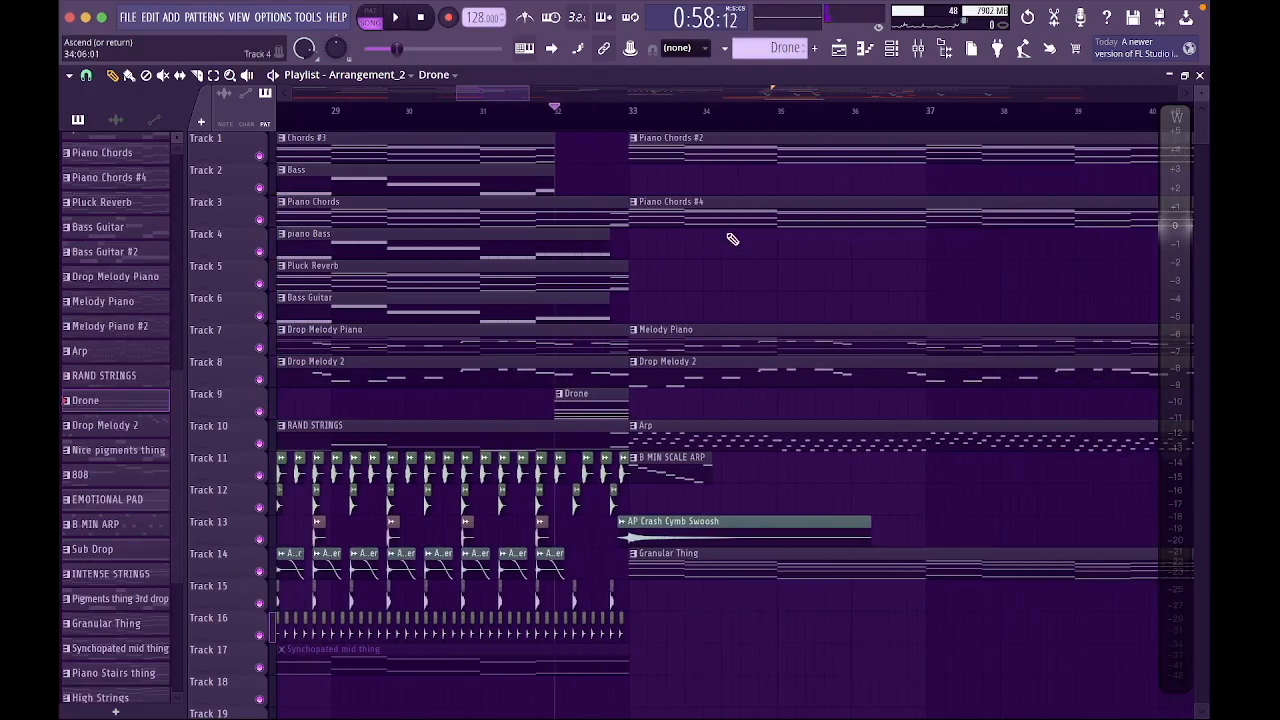
pyautogui.moveTo(631, 120); pyautogui.dragTo(571, 286)
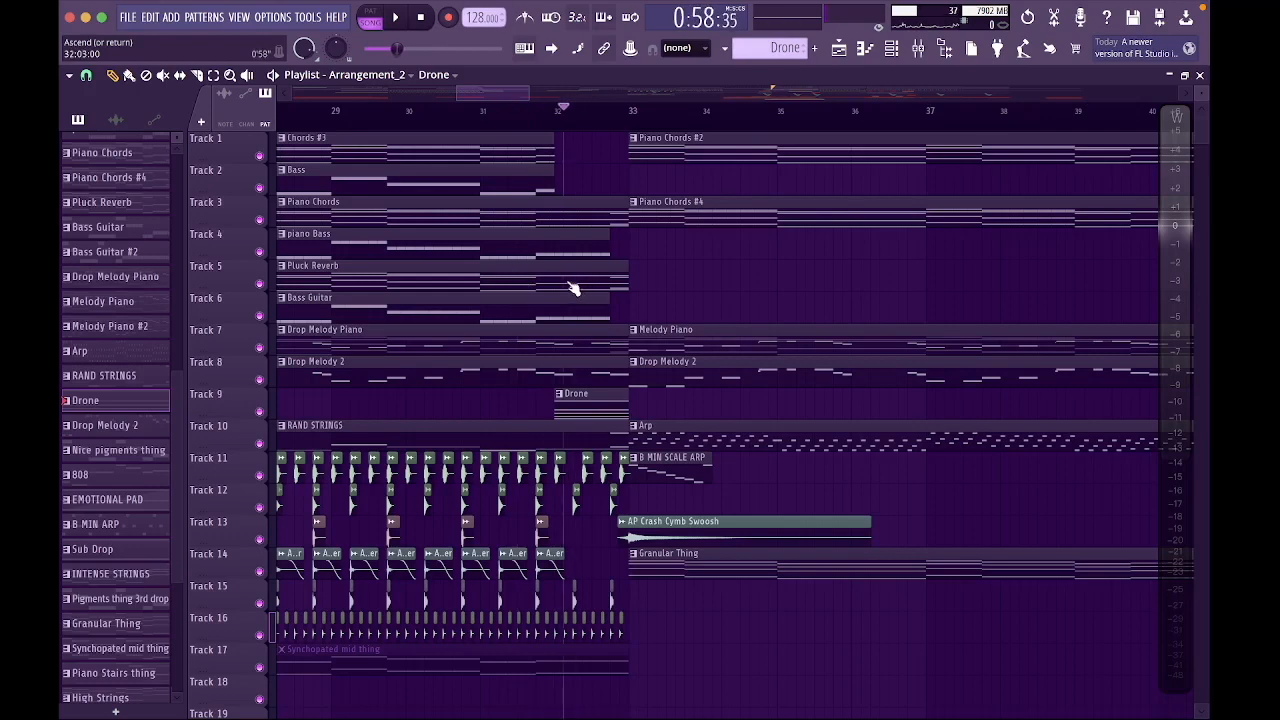
# Open the B MIN SCALE ARP pattern from Track 11, listen to its descending notes in pattern mode, and close the piano roll.
pyautogui.doubleClick(674, 462)
pyautogui.scroll(3, 678, 471)
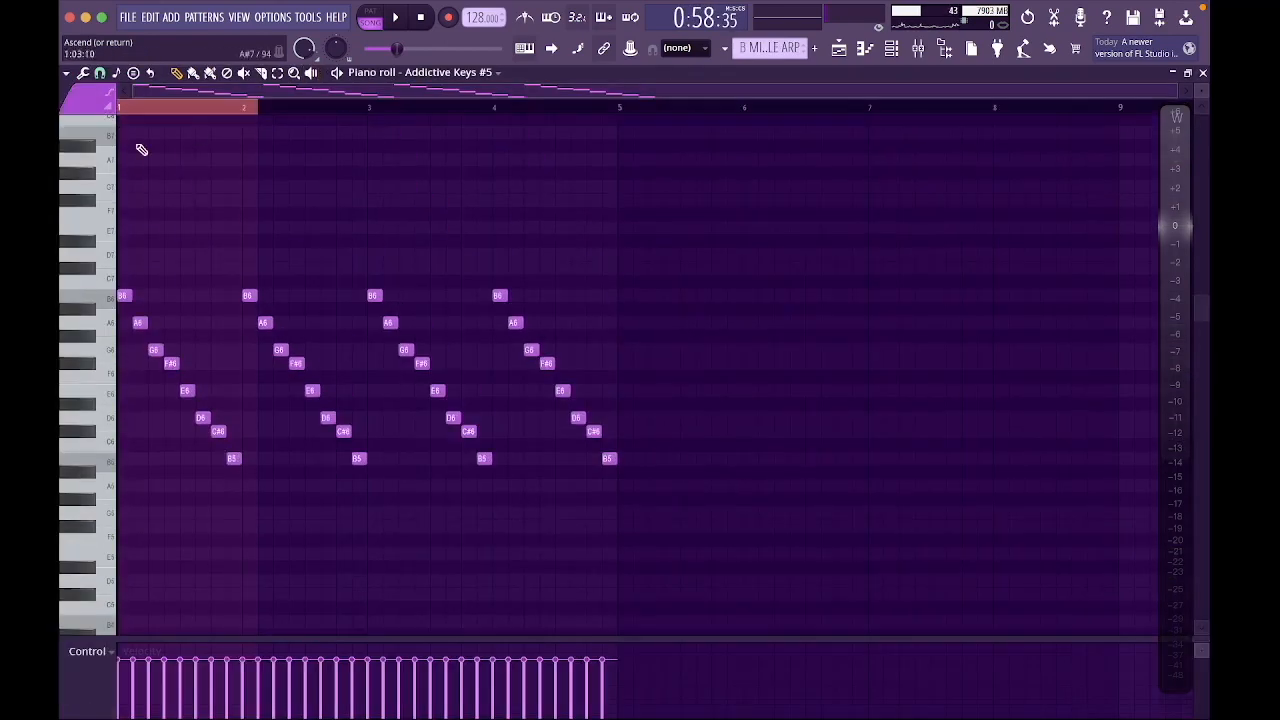
pyautogui.click(371, 11)
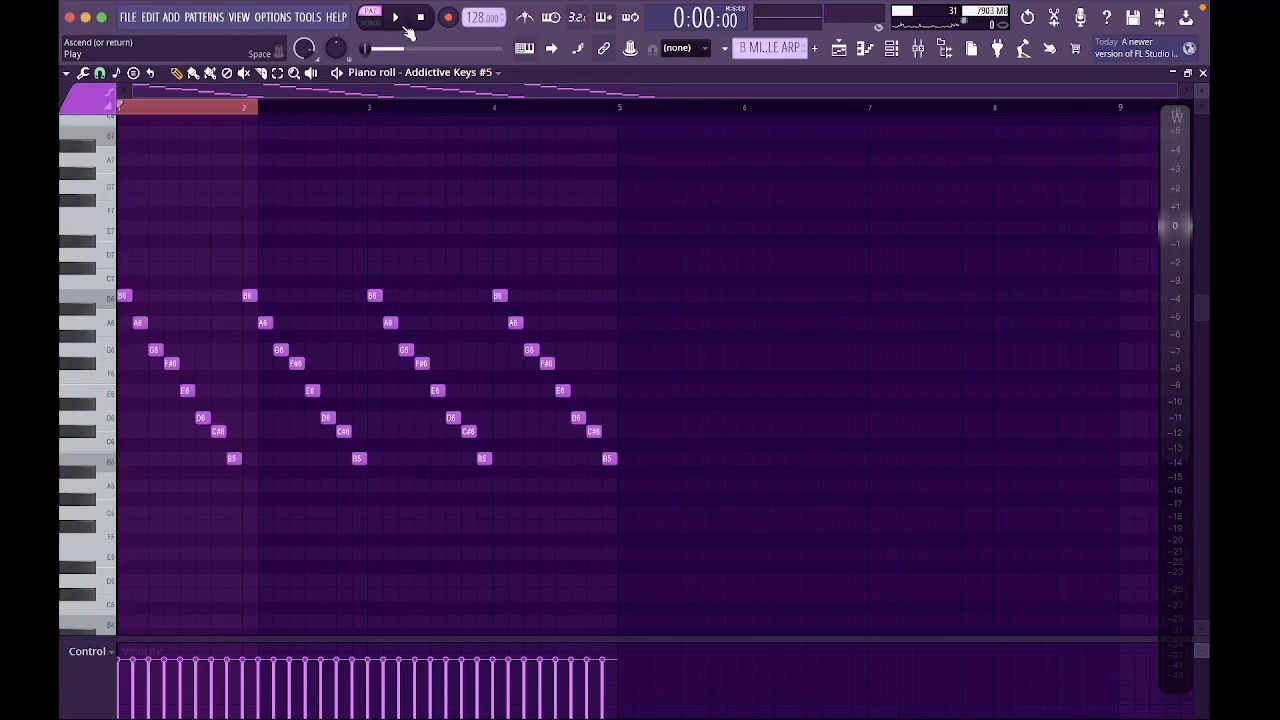
pyautogui.click(405, 29)
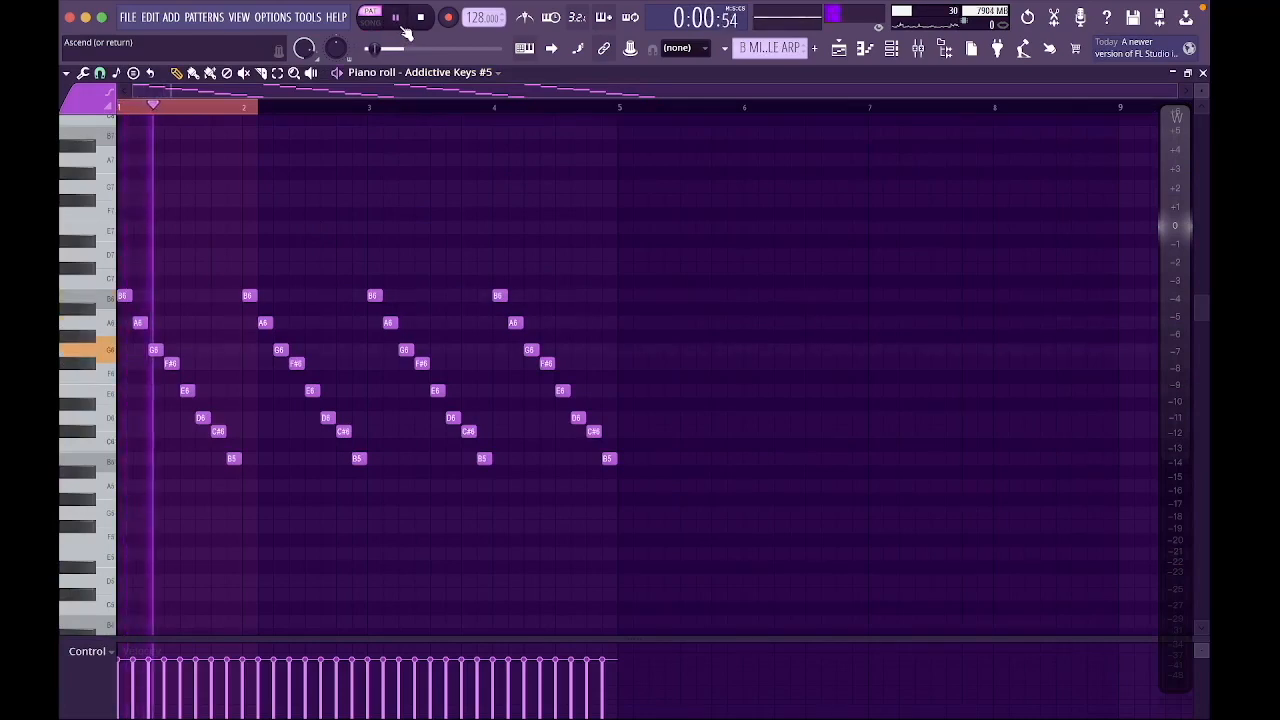
pyautogui.click(396, 18)
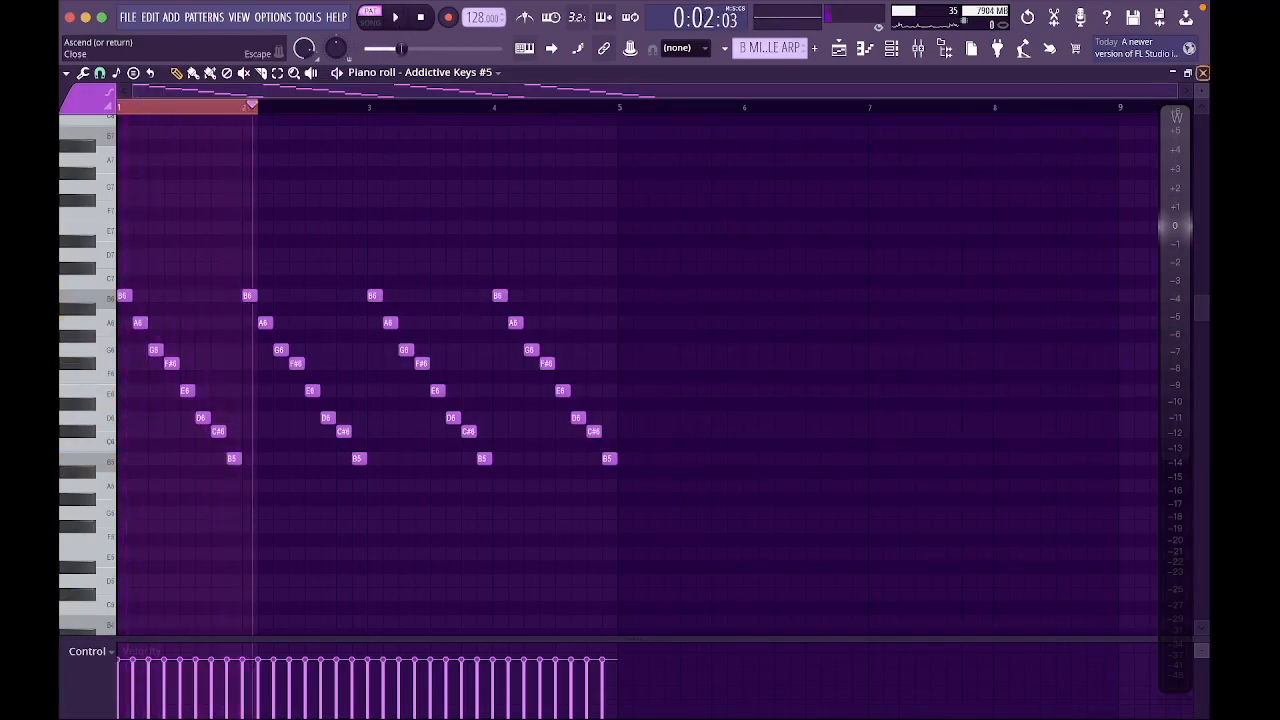
pyautogui.click(1203, 75)
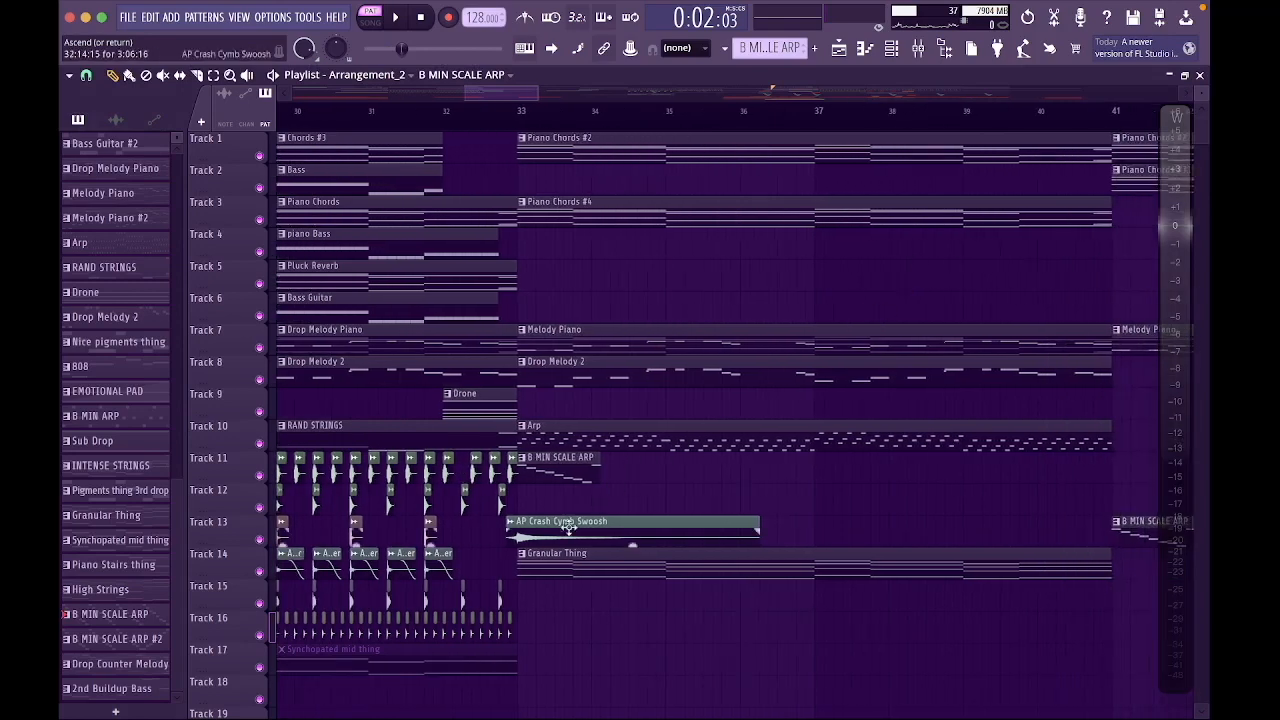
# Preview the AP Crash Cymb Swoosh clip on Track 13 with the playback tool and return to the drawing tool.
pyautogui.click(247, 76)
pyautogui.moveTo(502, 538); pyautogui.dragTo(531, 540)
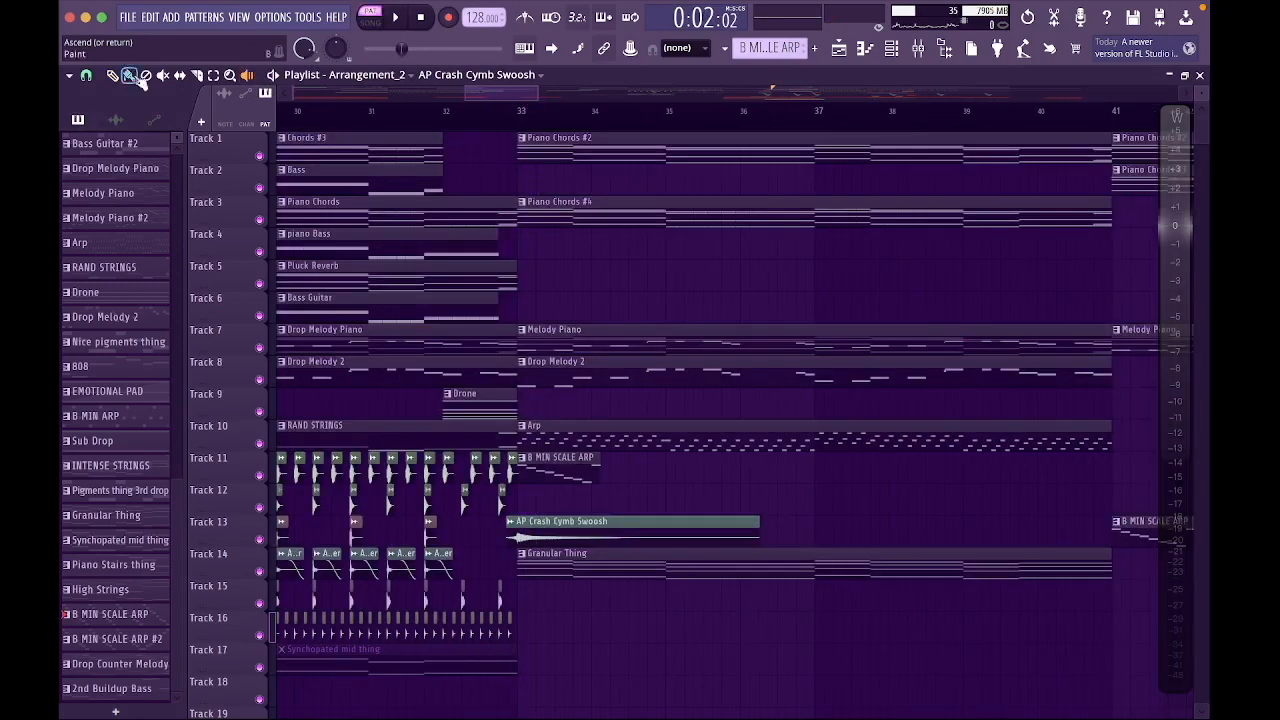
pyautogui.hscroll(1, 723, 550)
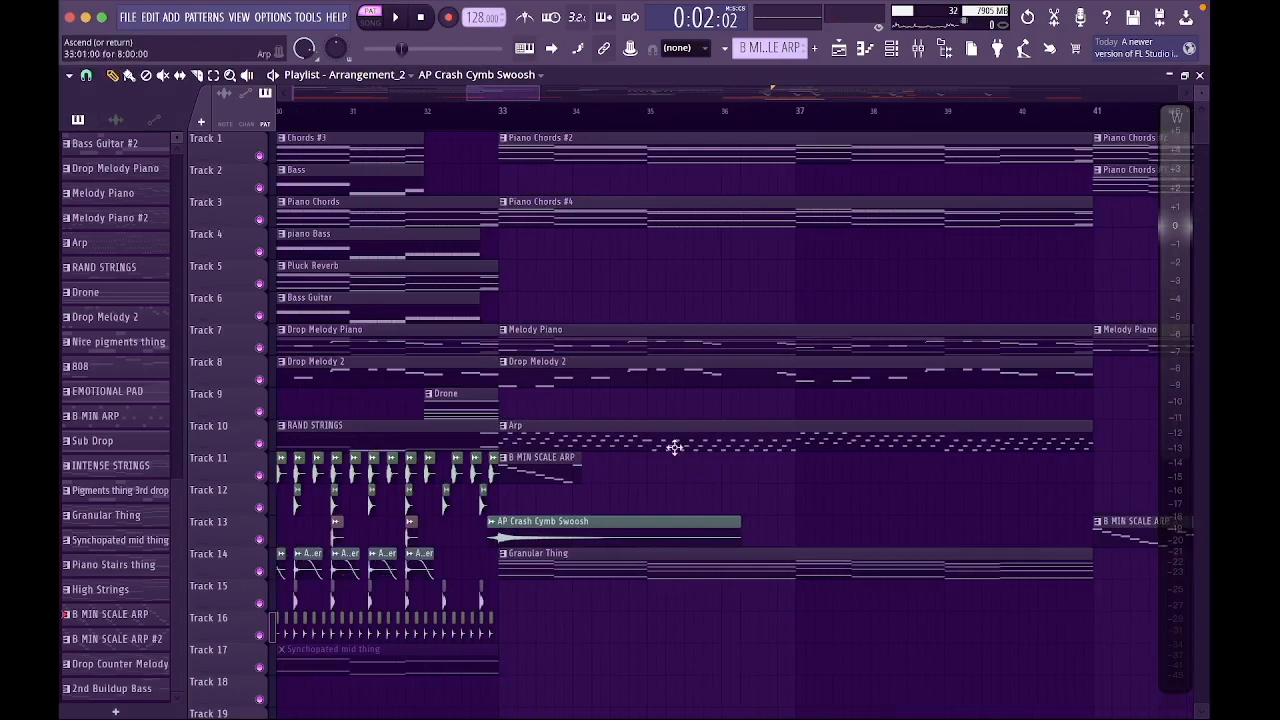
# Play the Arp pattern from Track 10 in the piano roll and show the Arp track's effects in the mixer.
pyautogui.doubleClick(674, 448)
pyautogui.press('space')
pyautogui.press('F9')
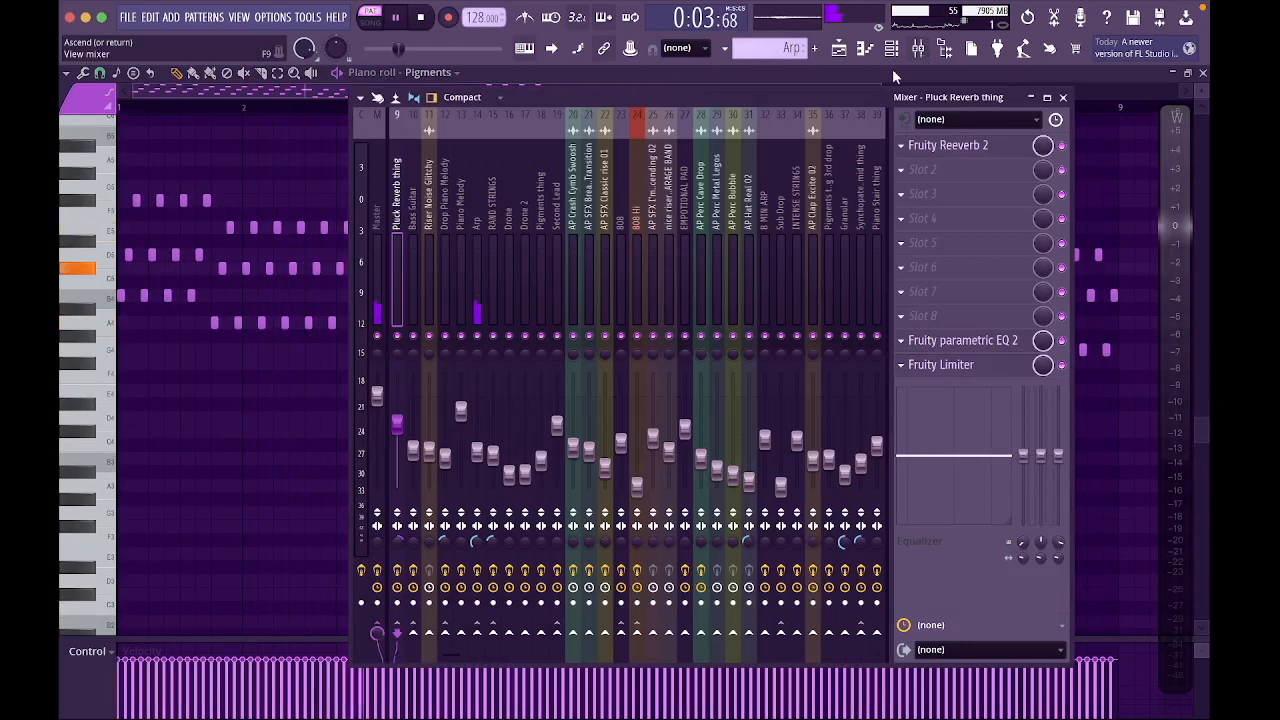
pyautogui.click(474, 239)
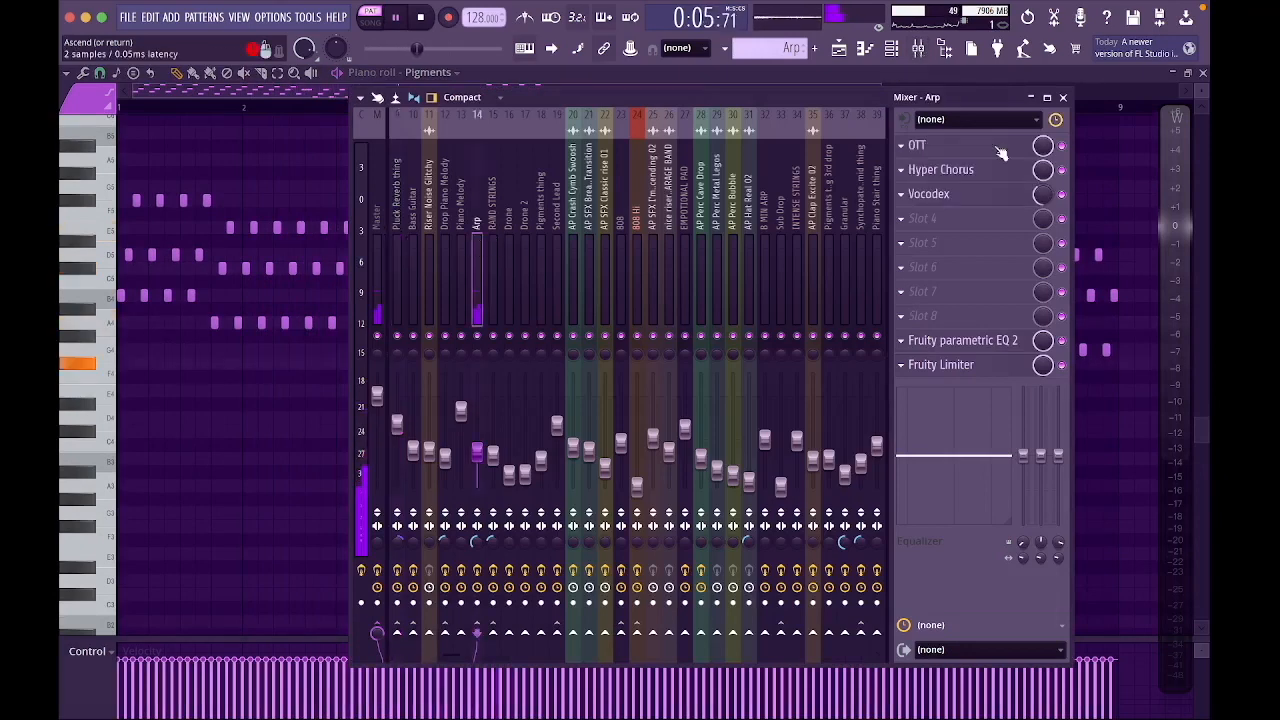
# Inspect the Vocodex effect on the Arp mixer track, stop playback, and close the plugin, mixer and piano roll.
pyautogui.click(978, 195)
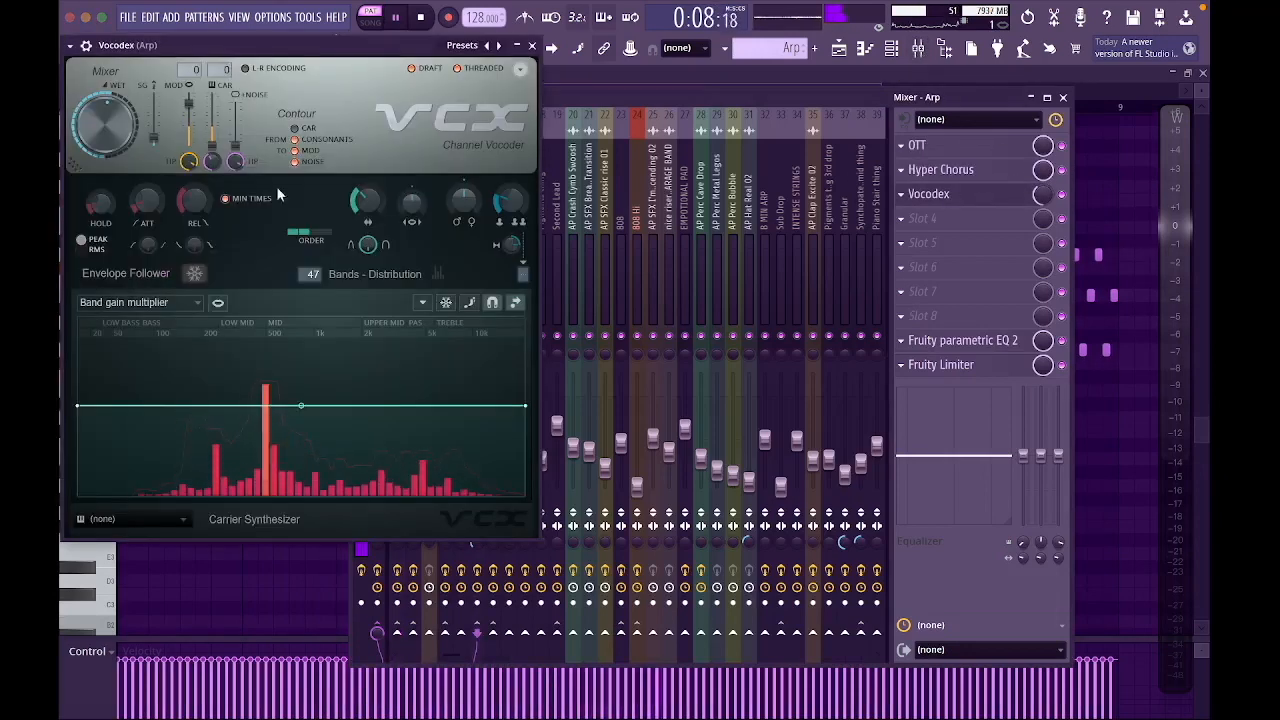
pyautogui.press('space')
pyautogui.click(952, 193)
pyautogui.click(1064, 97)
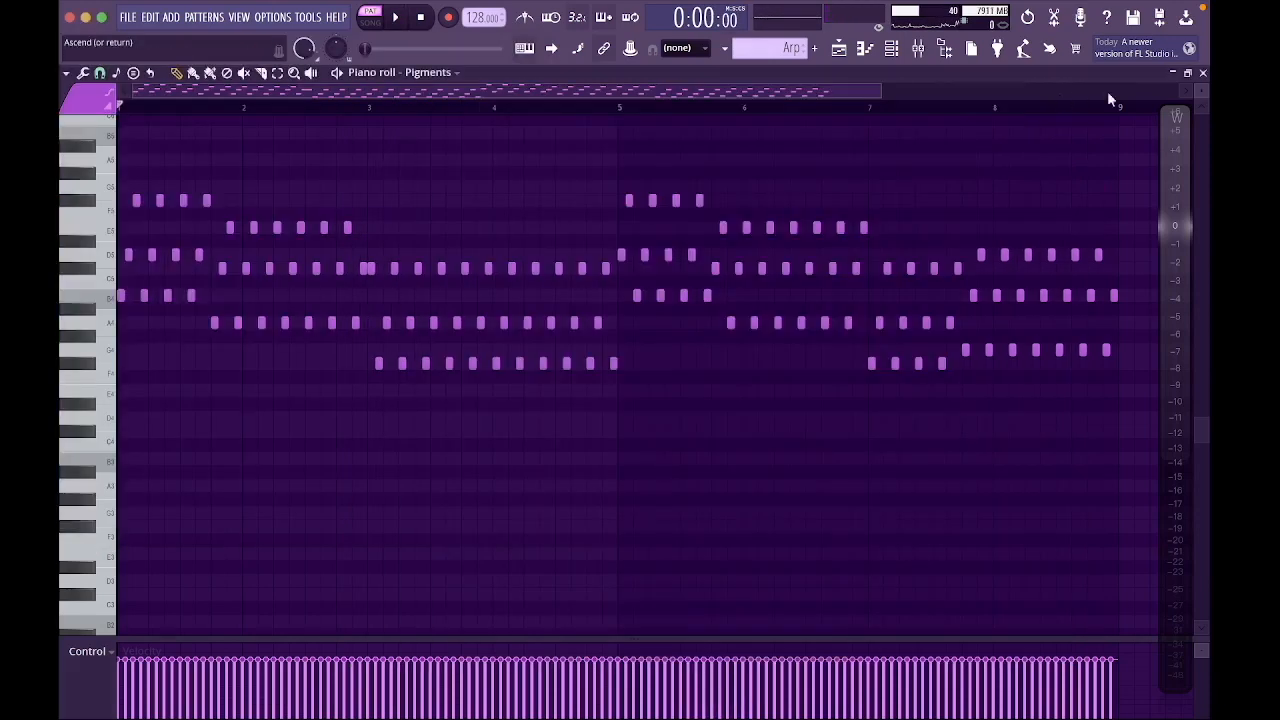
pyautogui.click(1203, 75)
# Place the song position near bar 33, listen to the Piano Chords #2 pattern from Track 1 in the piano roll, and close it.
pyautogui.click(510, 106)
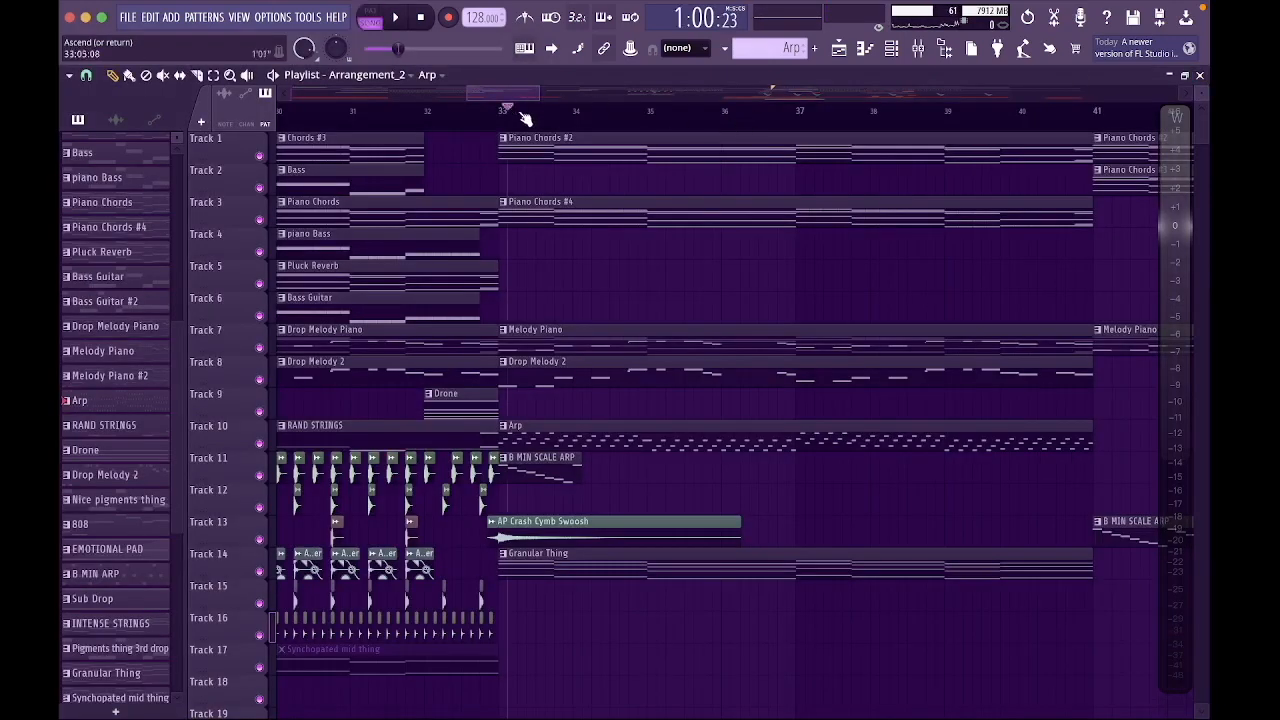
pyautogui.doubleClick(534, 149)
pyautogui.scroll(5, 523, 234)
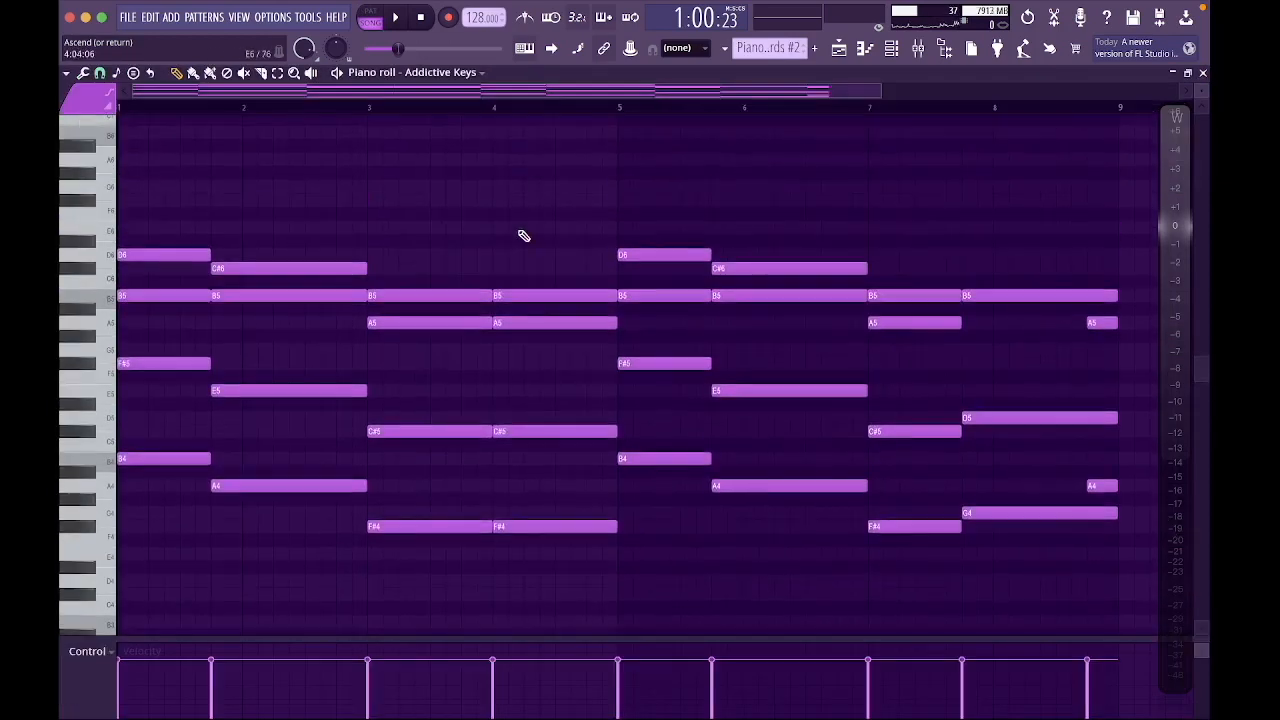
pyautogui.press('space')
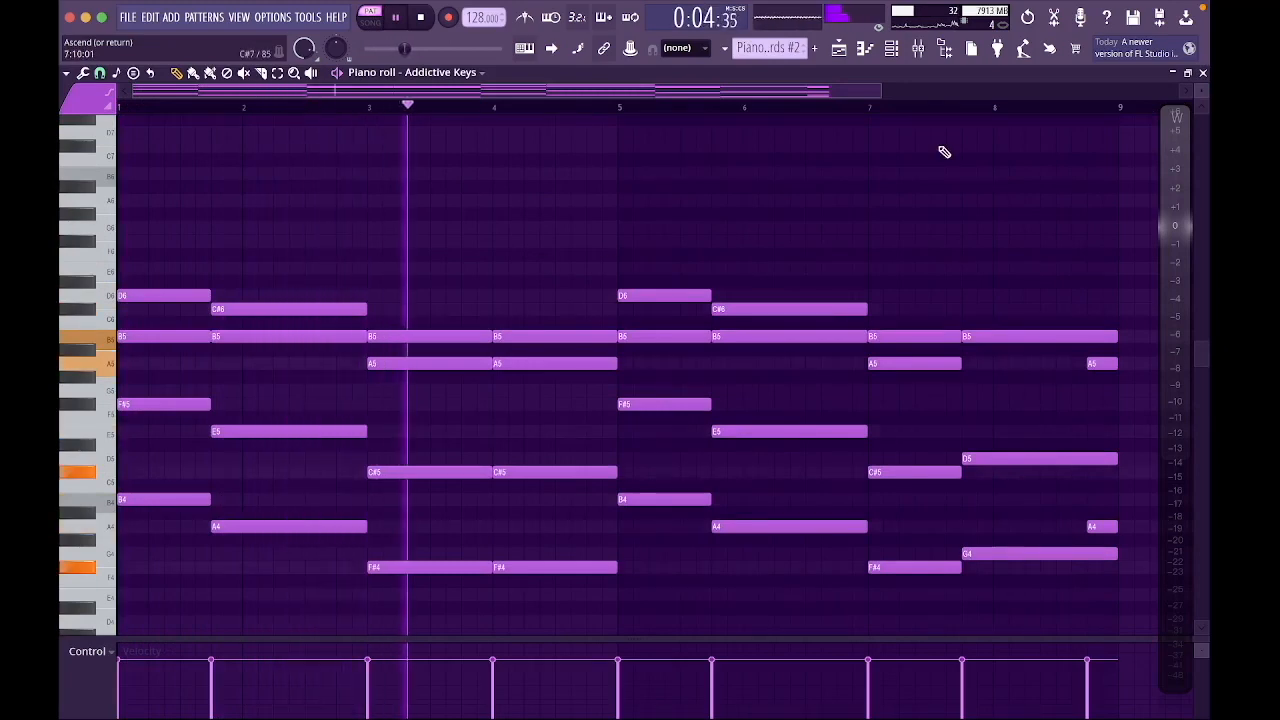
pyautogui.press('space')
pyautogui.click(1203, 73)
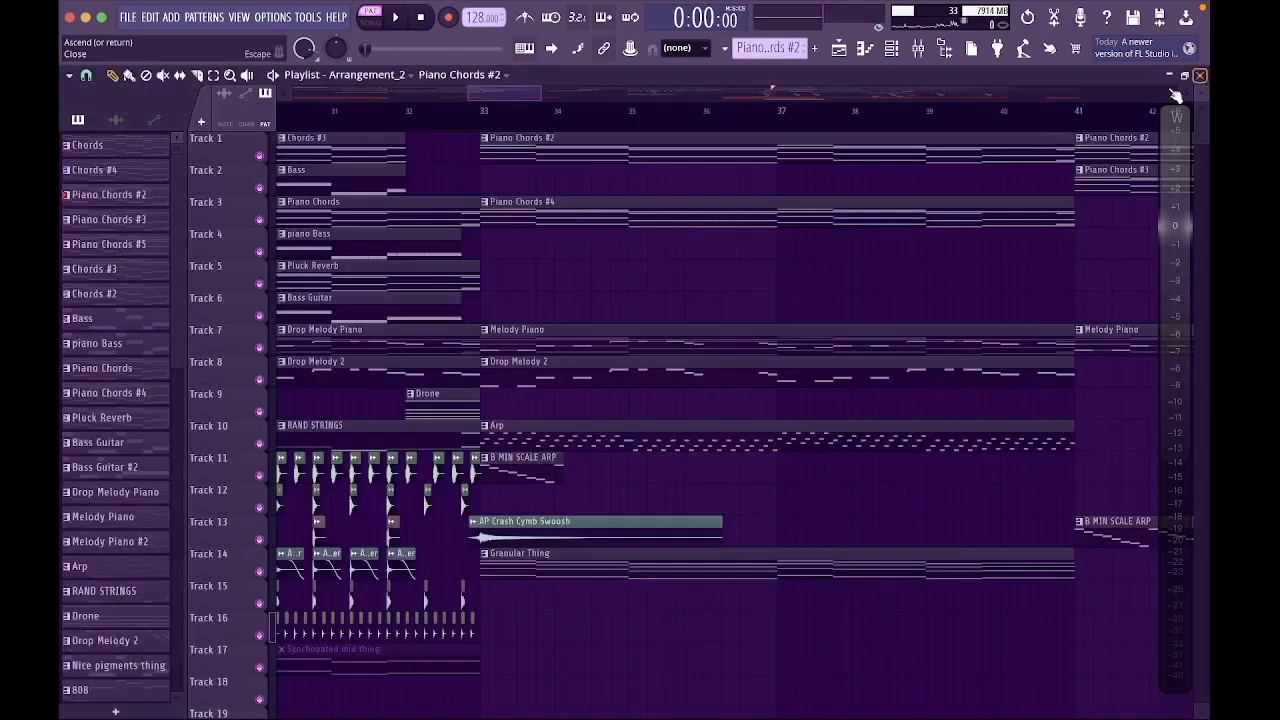
# Listen to the Piano Chords #4 pattern from Track 3 in the piano roll and return to the playlist.
pyautogui.doubleClick(623, 209)
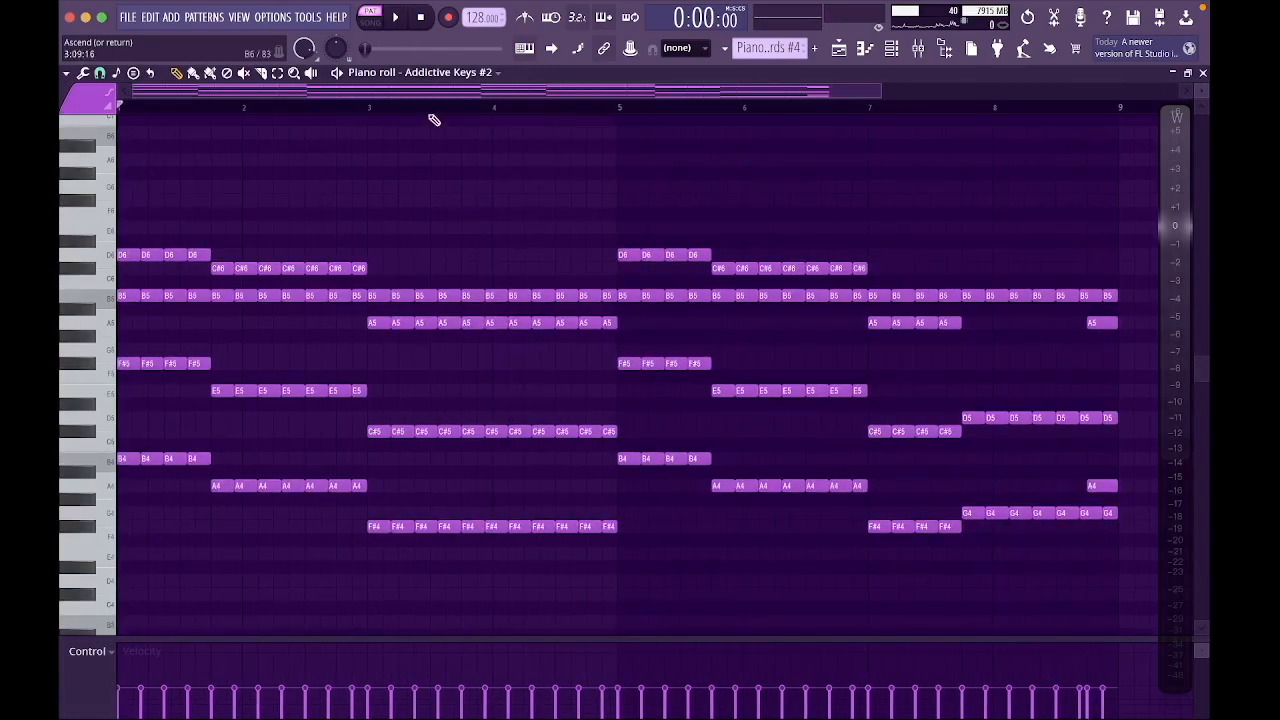
pyautogui.press('space')
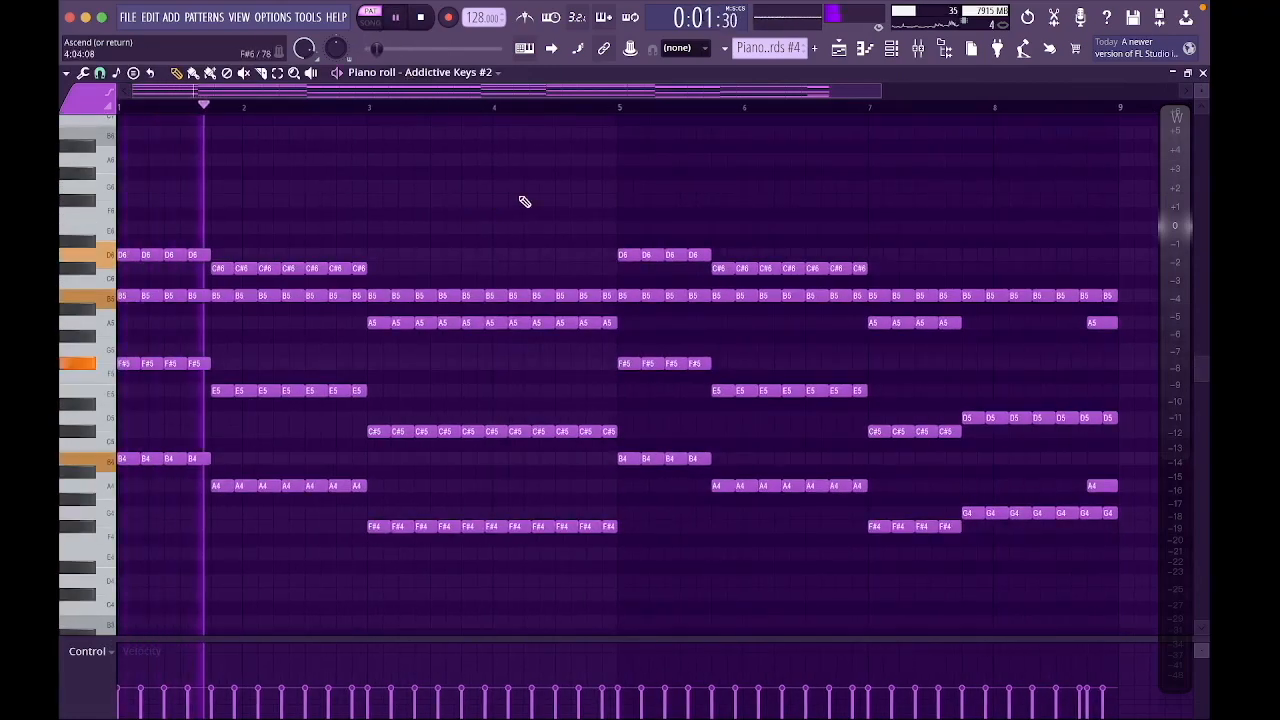
pyautogui.press('space')
pyautogui.press('F7')
pyautogui.scroll(-3, 711, 331)
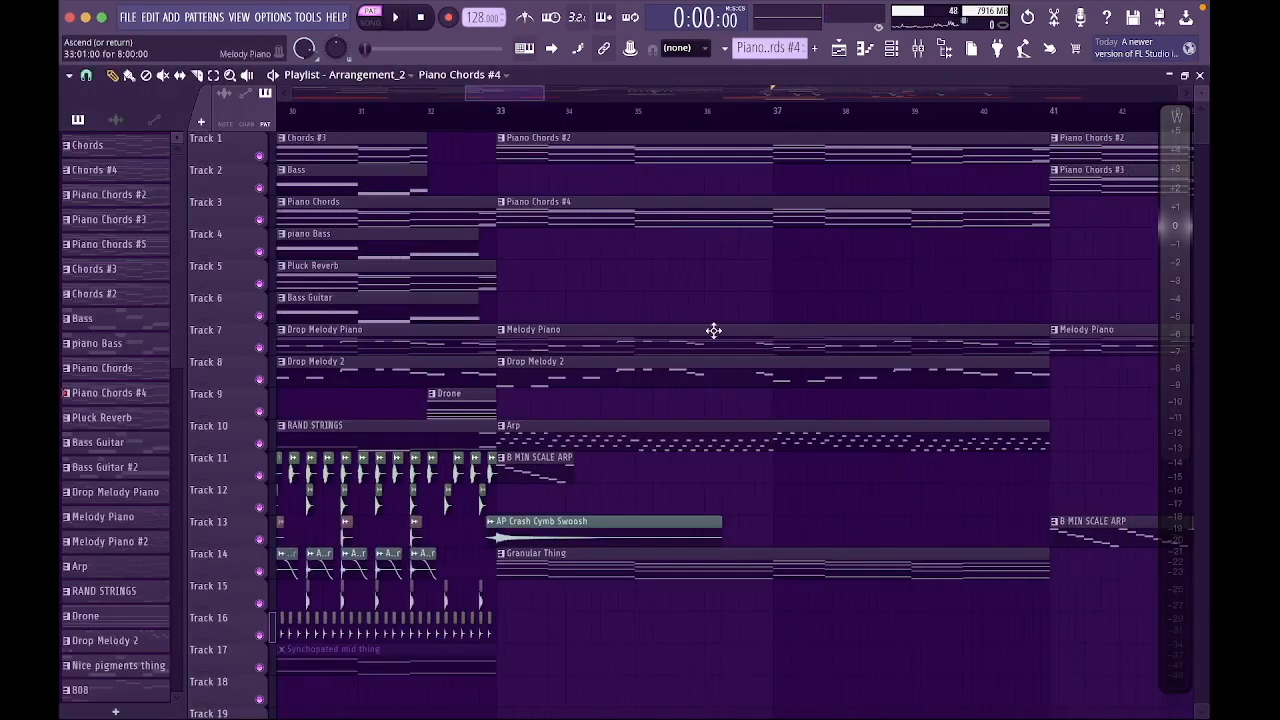
# Select the Melody Piano and Drop Melody 2 patterns at bar 33, and listen to the Granular Thing pattern on Track 14.
pyautogui.click(645, 333)
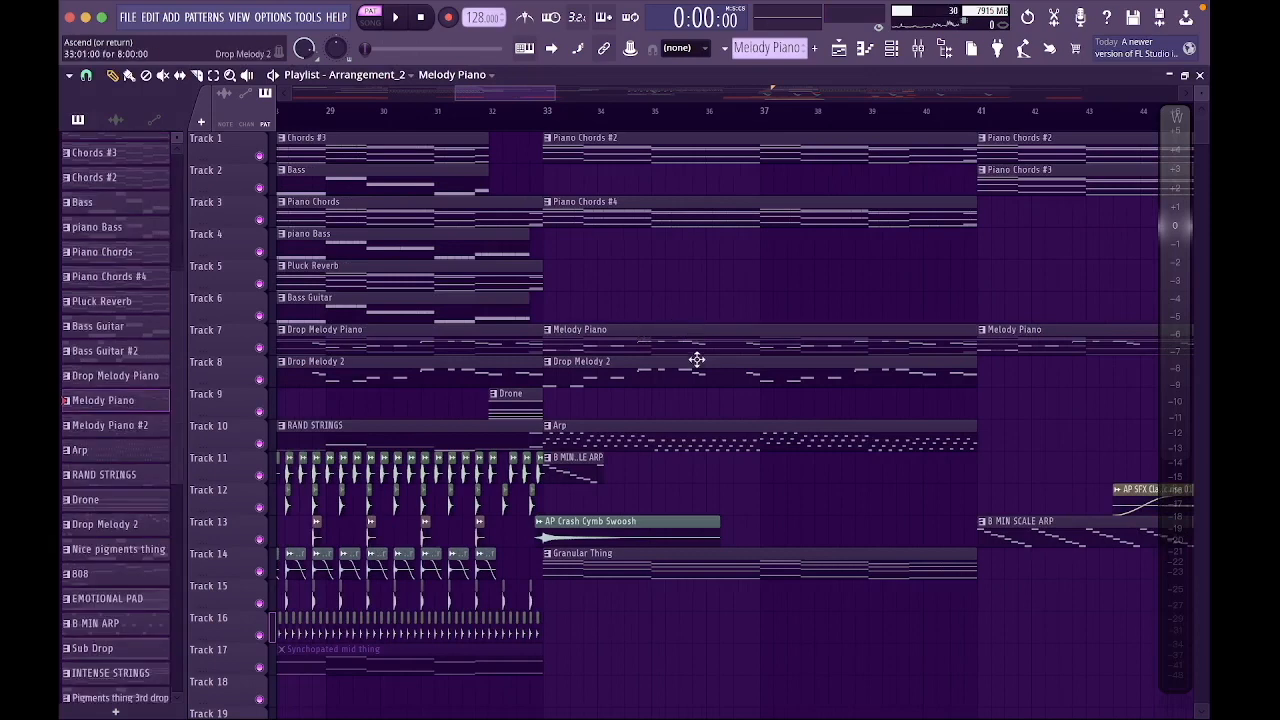
pyautogui.click(630, 372)
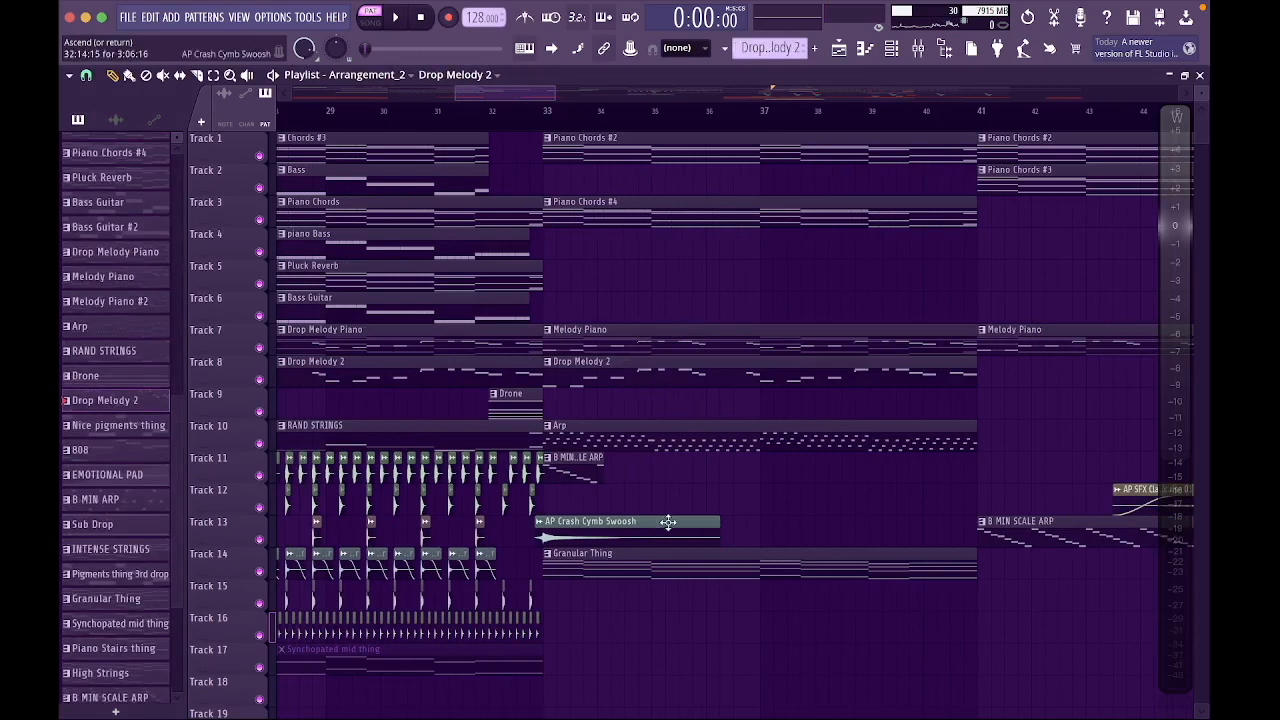
pyautogui.hscroll(1, 680, 510)
pyautogui.click(729, 563)
pyautogui.press('space')
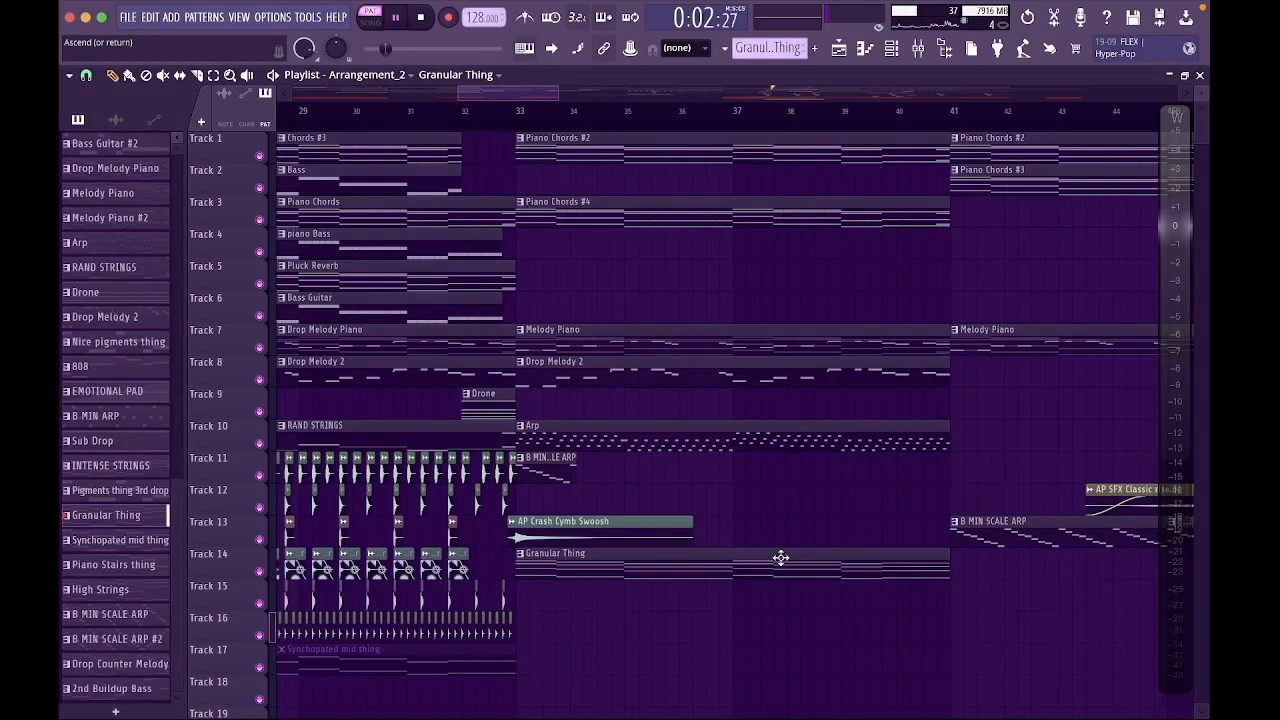
# Stop the current pattern and play the song from bar 41, following the Piano Chords and B MIN SCALE ARP patterns.
pyautogui.hscroll(6, 780, 557)
pyautogui.press('space')
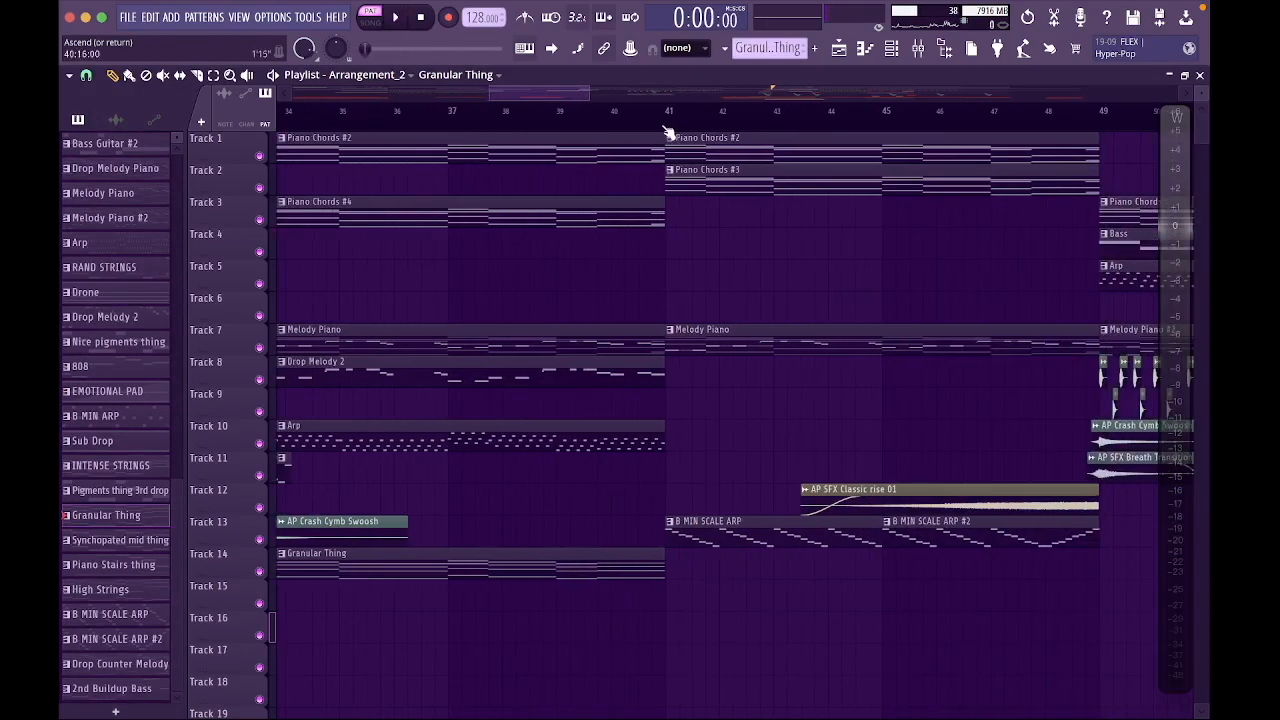
pyautogui.click(668, 118)
pyautogui.press('space')
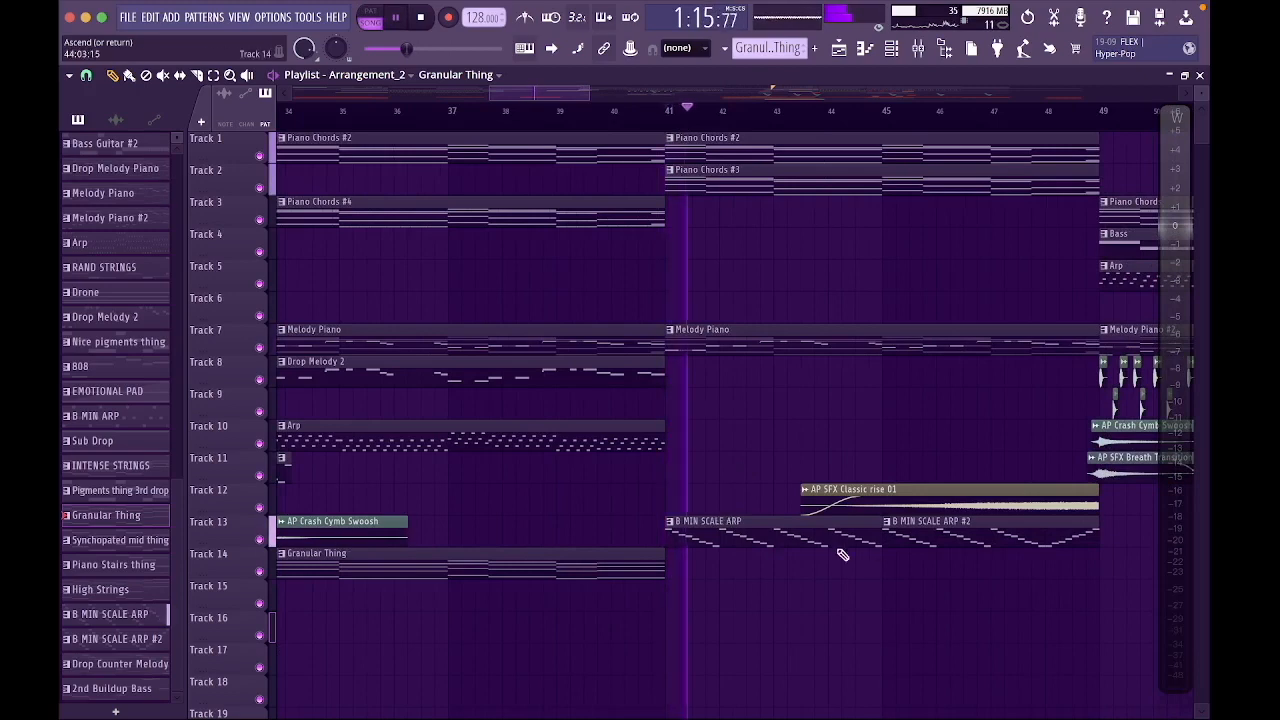
pyautogui.hscroll(2, 876, 560)
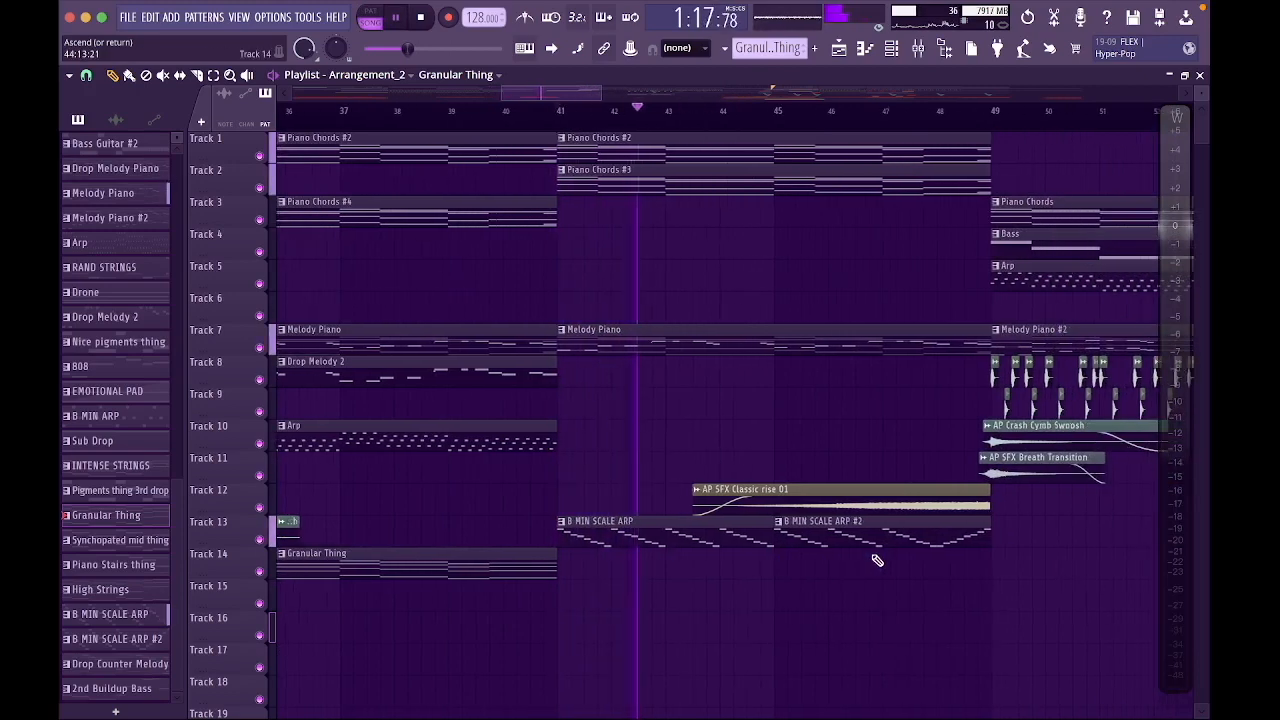
# Skip song playback ahead to around bar 46 and on to bar 49, listen to the transition, and stop.
pyautogui.click(838, 112)
pyautogui.hscroll(1, 1006, 316)
pyautogui.hscroll(2, 1006, 316)
pyautogui.click(832, 113)
pyautogui.hscroll(4, 891, 277)
pyautogui.hscroll(2, 820, 283)
pyautogui.press('space')
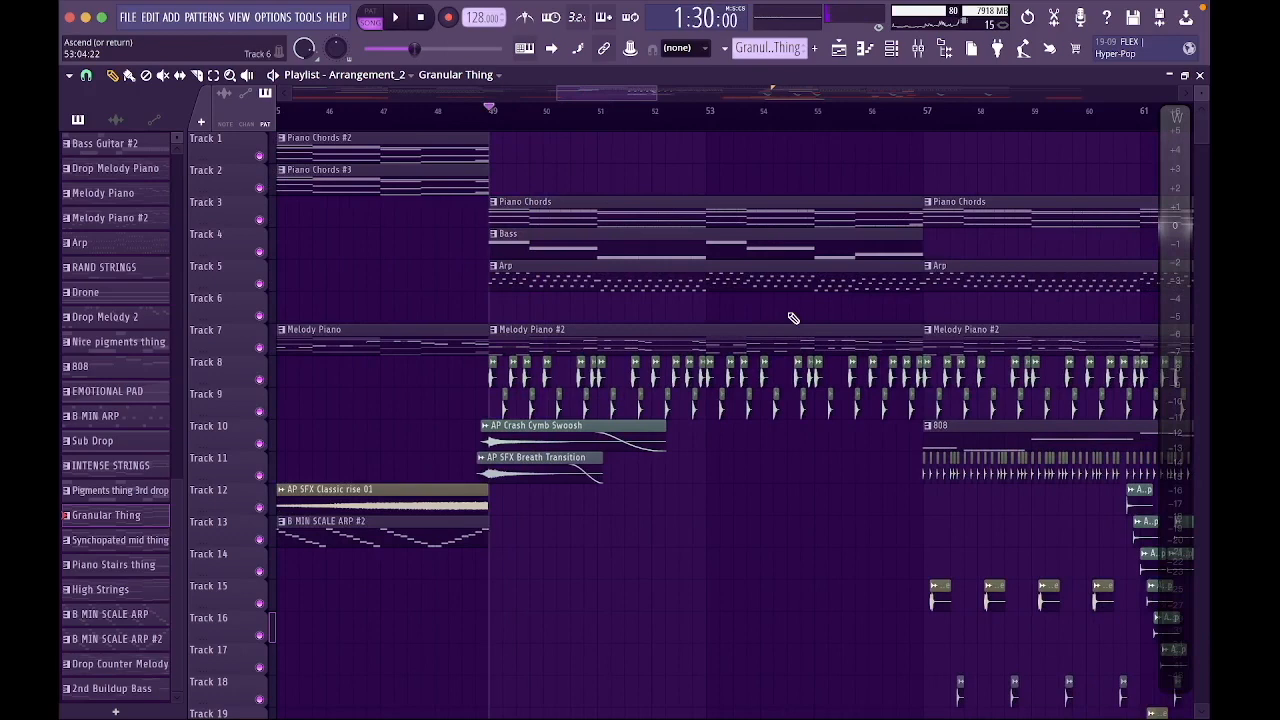
# Inspect the Piano Chords pattern starting at bar 49 on Track 3 in the piano roll and return to the playlist.
pyautogui.scroll(3, 583, 343)
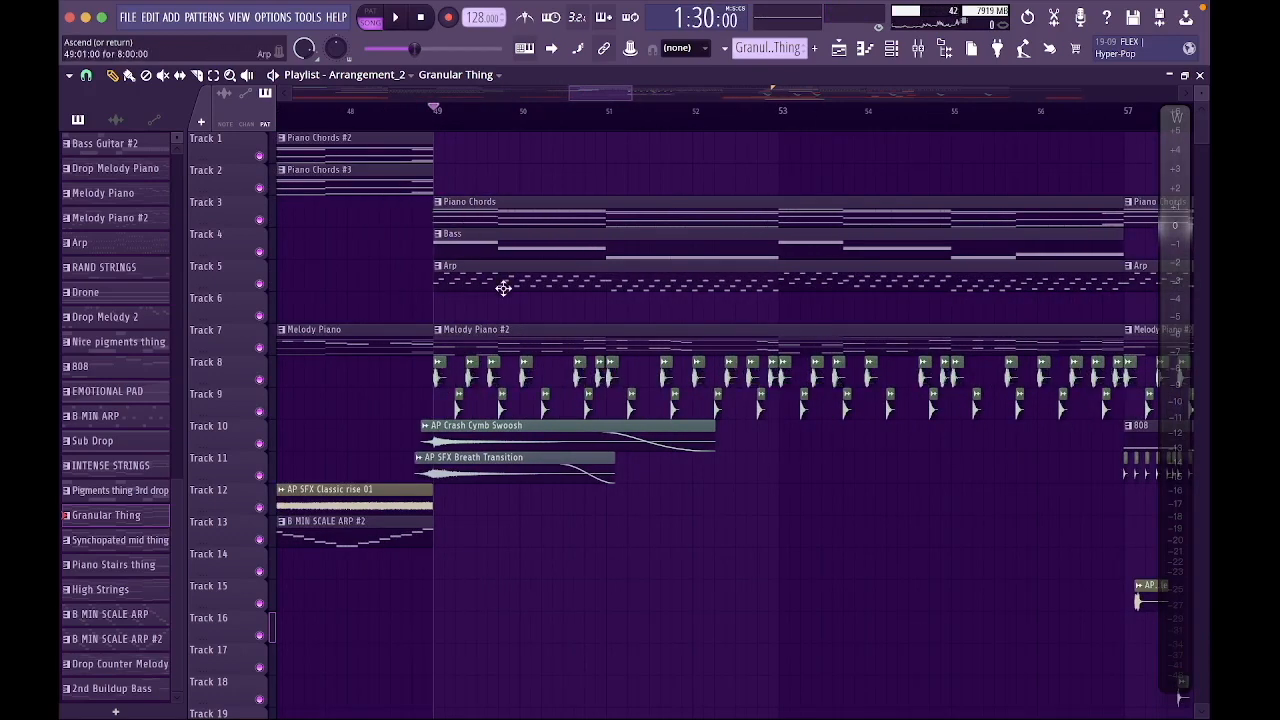
pyautogui.click(466, 206)
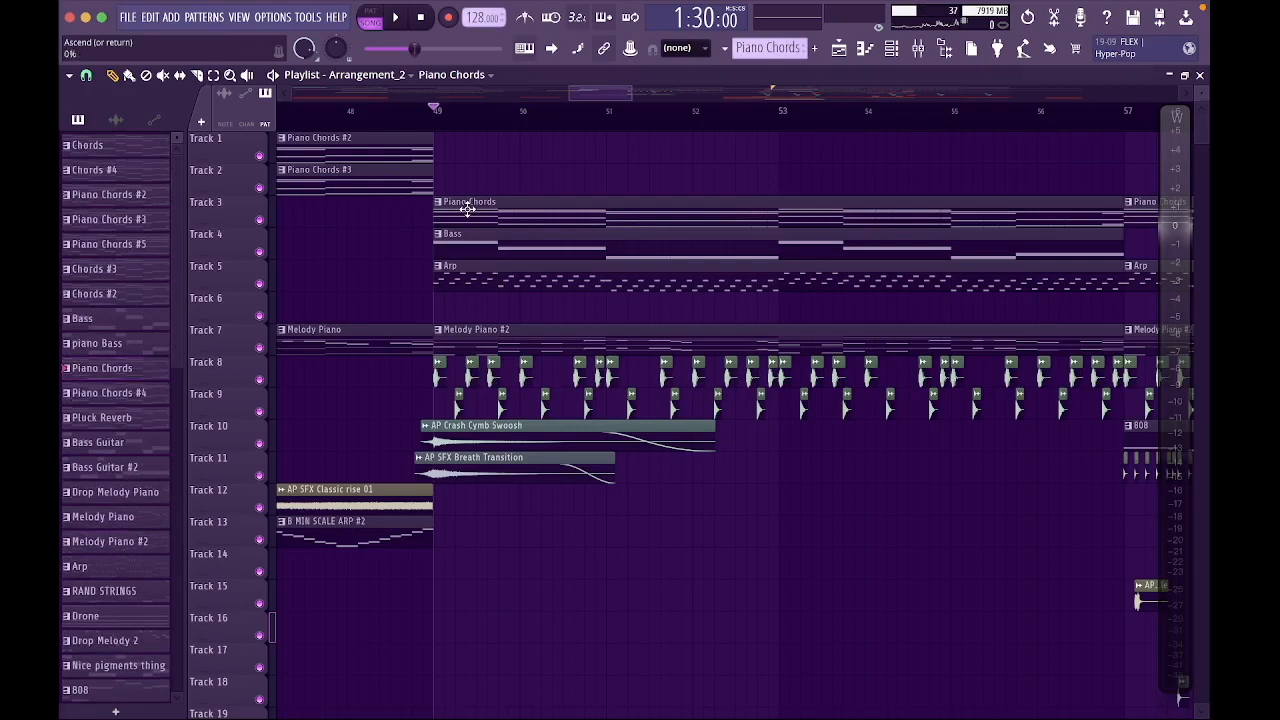
pyautogui.doubleClick(468, 208)
pyautogui.press('Escape')
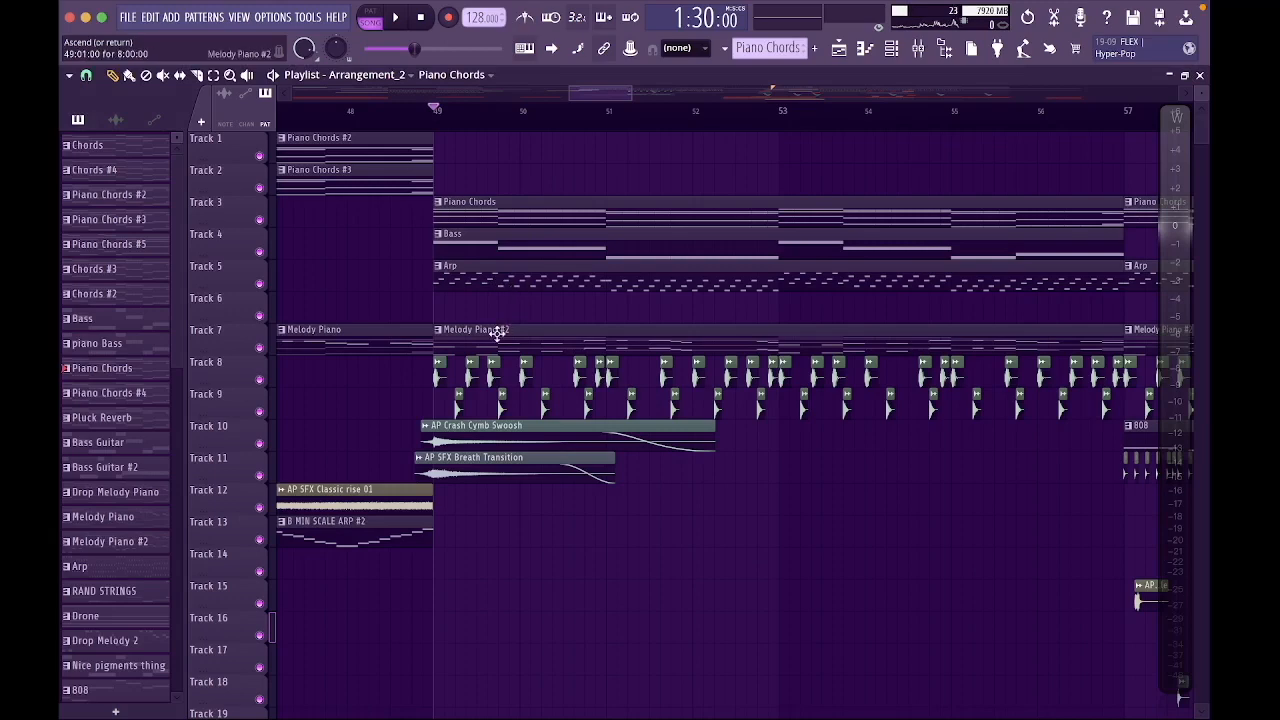
# Examine the notes of the Melody Piano #2 pattern from Track 7 in the piano roll, and close it.
pyautogui.doubleClick(494, 331)
pyautogui.rightClick(469, 353)
pyautogui.rightClick(469, 353)
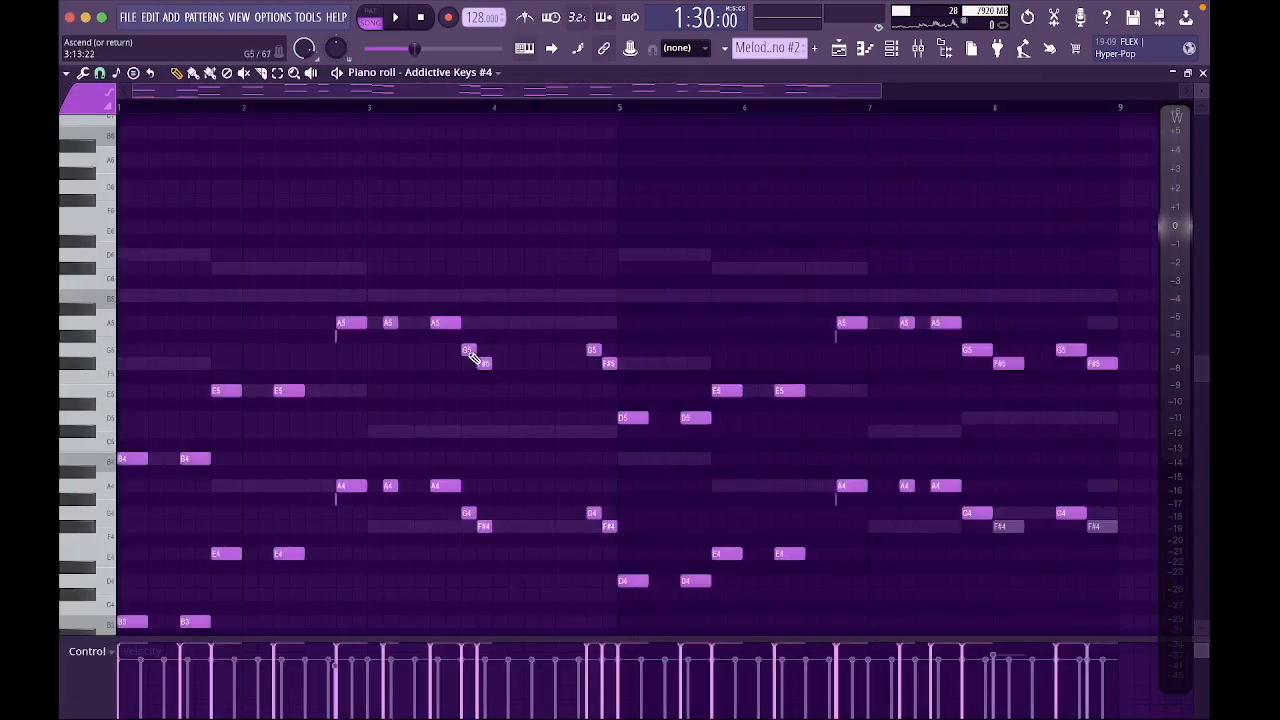
pyautogui.scroll(-5, 519, 372)
pyautogui.scroll(1, 514, 367)
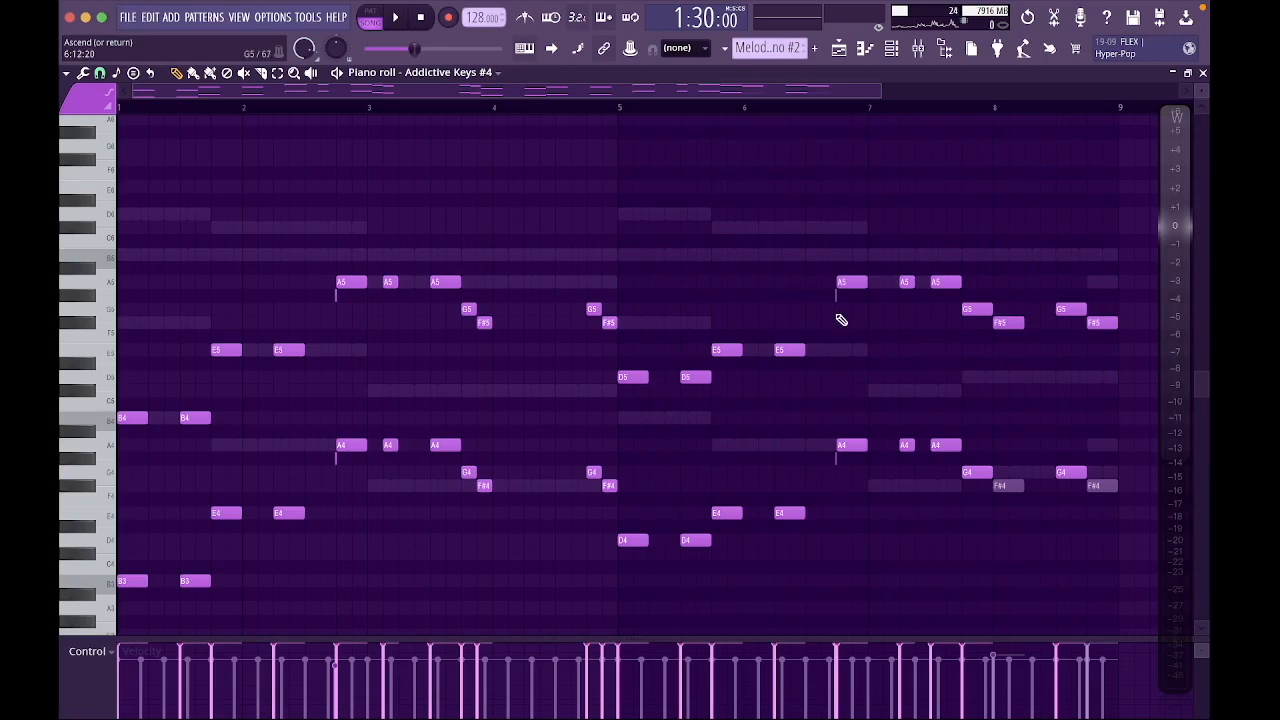
pyautogui.click(1203, 73)
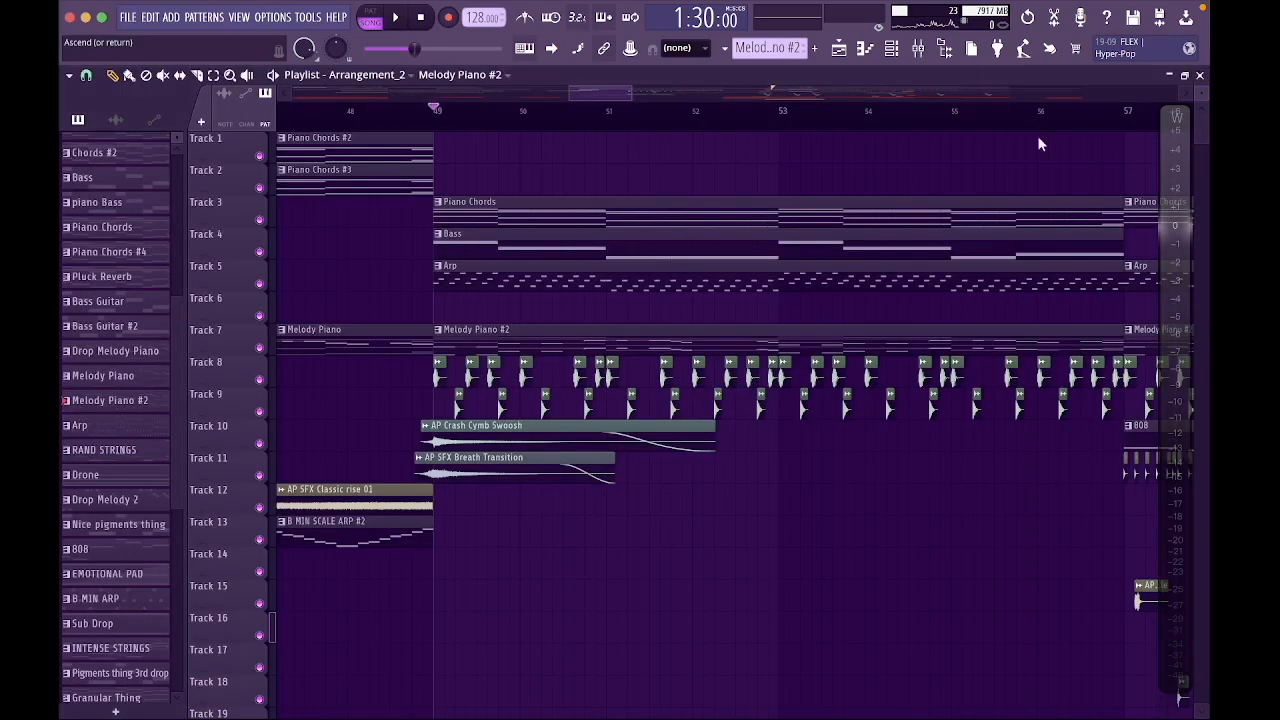
# Place the song position at bar 57, listen briefly to the section where the 808 enters, and stop.
pyautogui.scroll(-2, 510, 304)
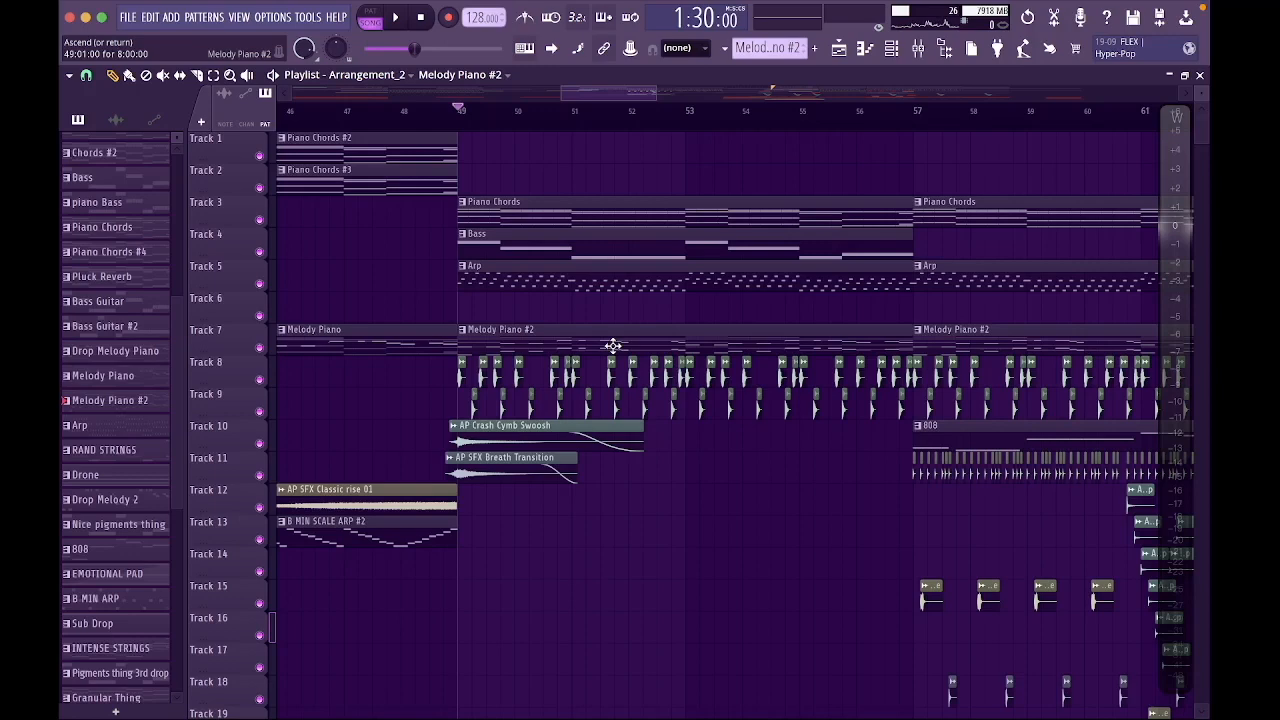
pyautogui.hscroll(5, 613, 345)
pyautogui.click(630, 116)
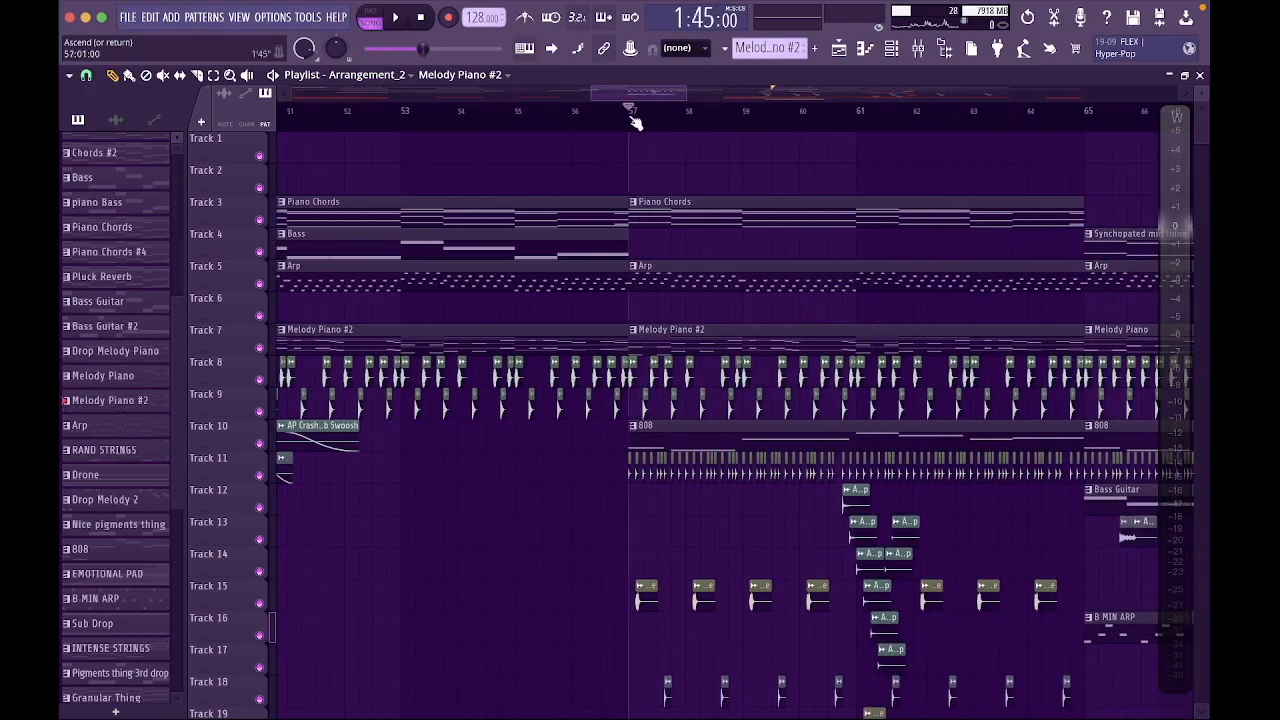
pyautogui.press('space')
pyautogui.hscroll(3, 700, 211)
pyautogui.press('space')
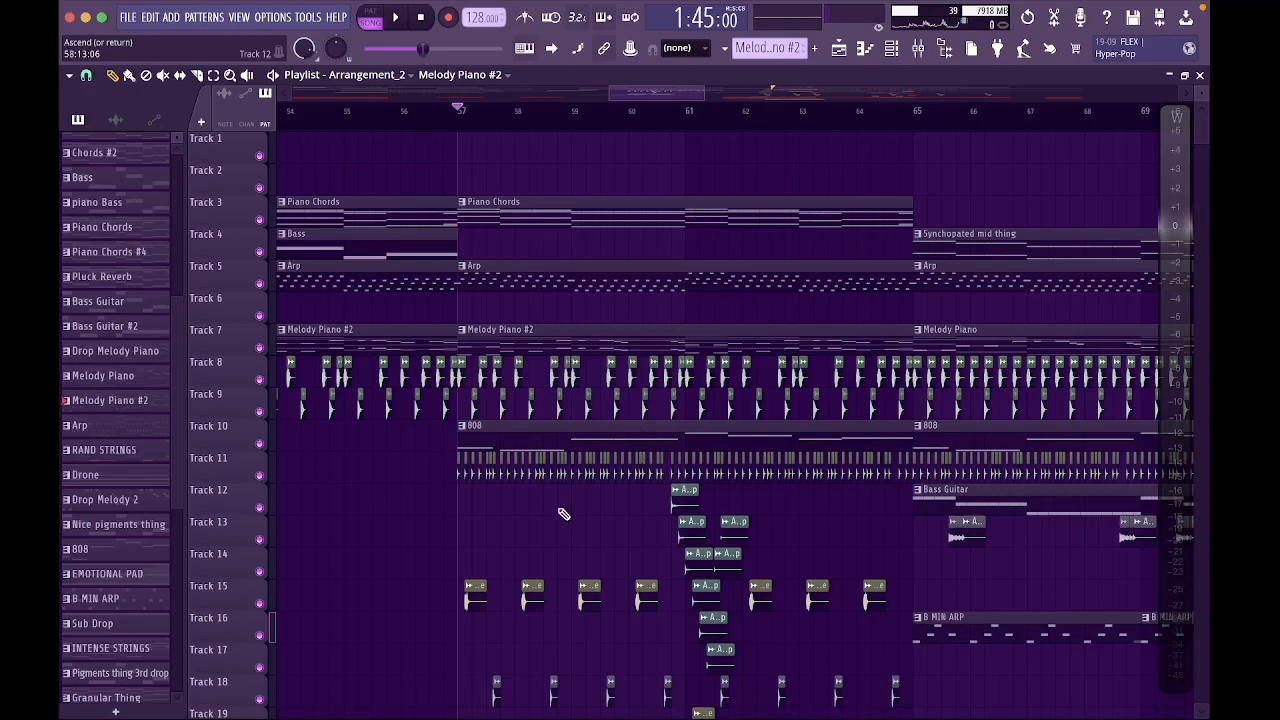
# Replay the section from bar 57 while viewing its lower tracks, stop, and select the AP Perc Bubble clip on Track 15.
pyautogui.scroll(-6, 563, 513)
pyautogui.press('space')
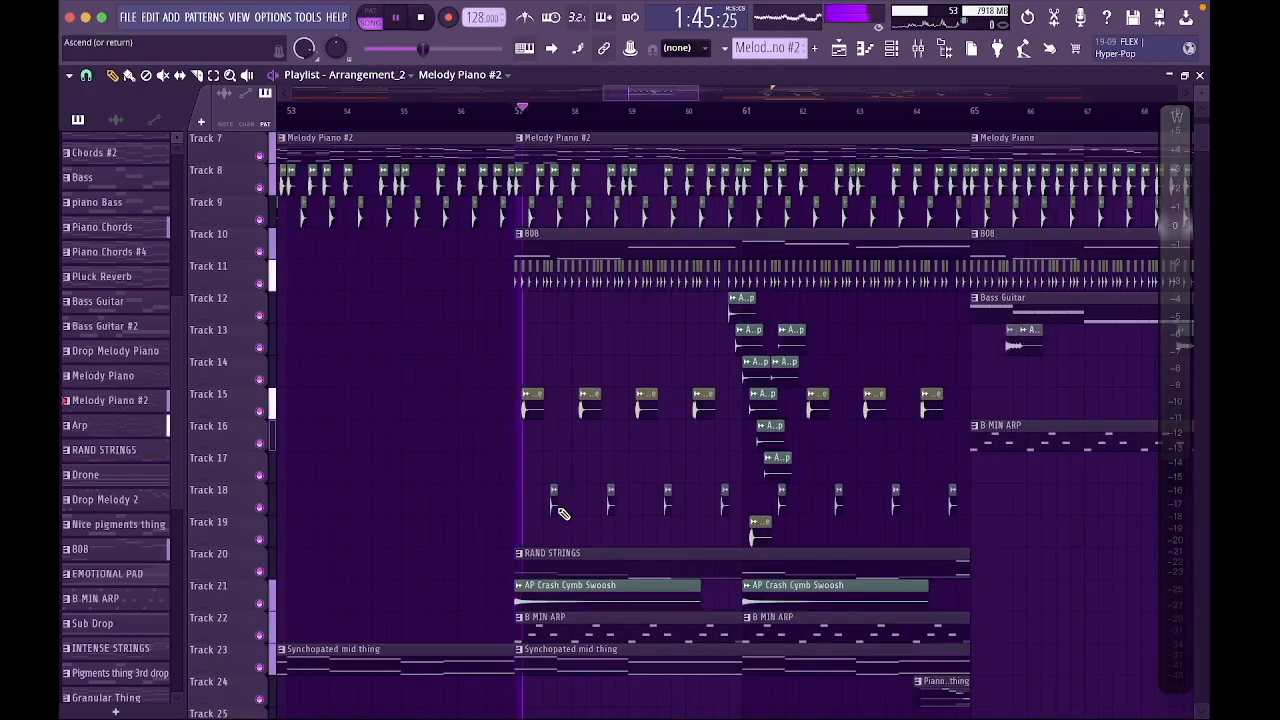
pyautogui.scroll(4, 540, 447)
pyautogui.press('space')
pyautogui.click(532, 401)
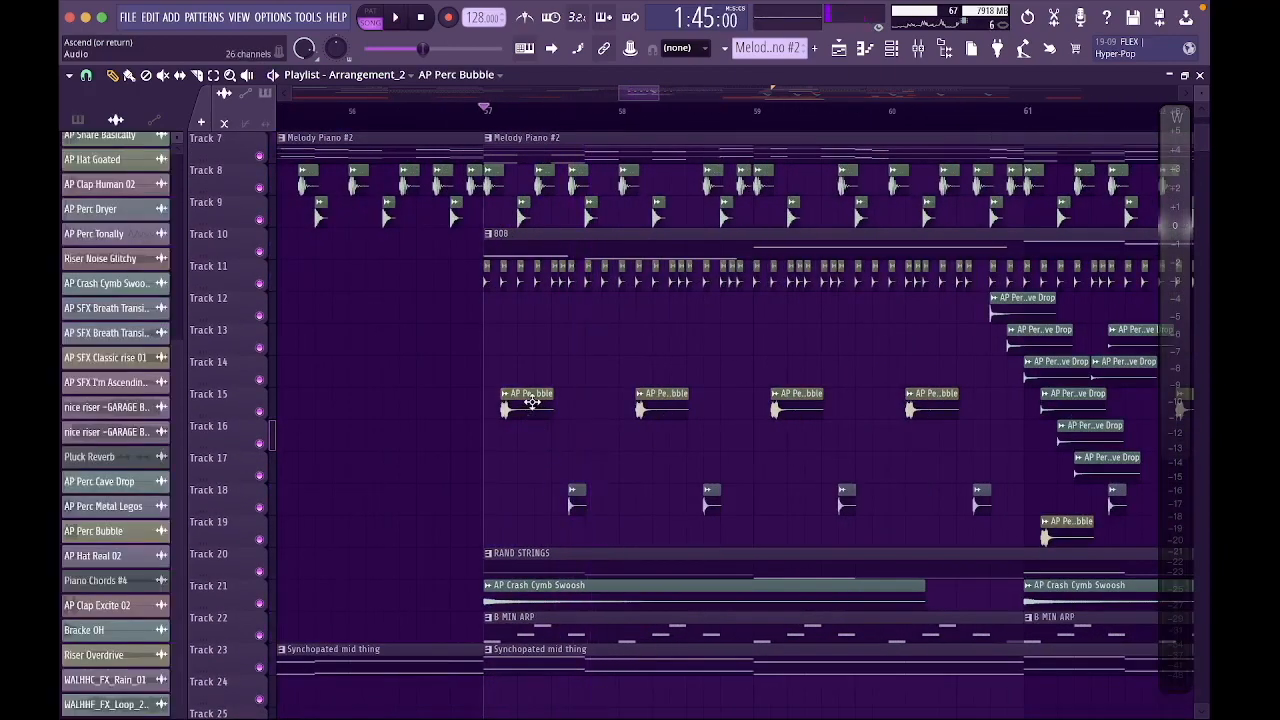
pyautogui.hscroll(3, 700, 420)
pyautogui.scroll(2, 700, 420)
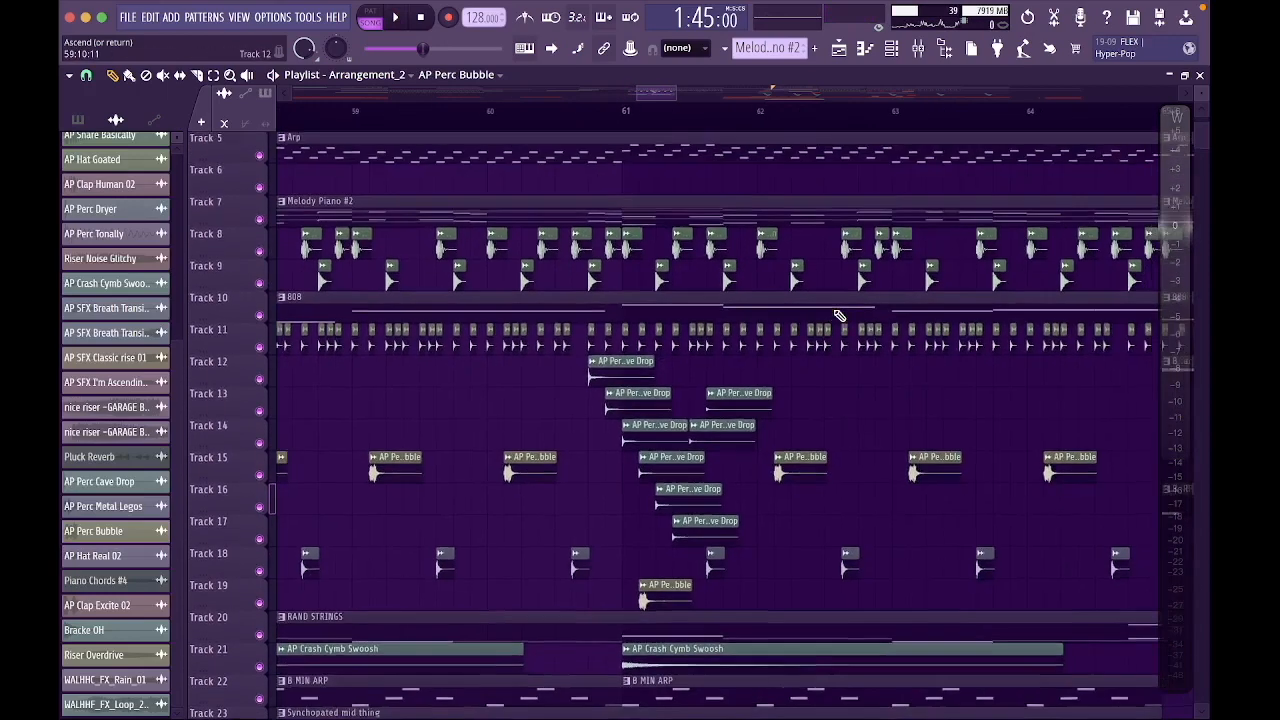
# Listen briefly from just before bar 61, and inspect the AP Perc Cave Drop clip's sampler settings from Track 12.
pyautogui.click(576, 120)
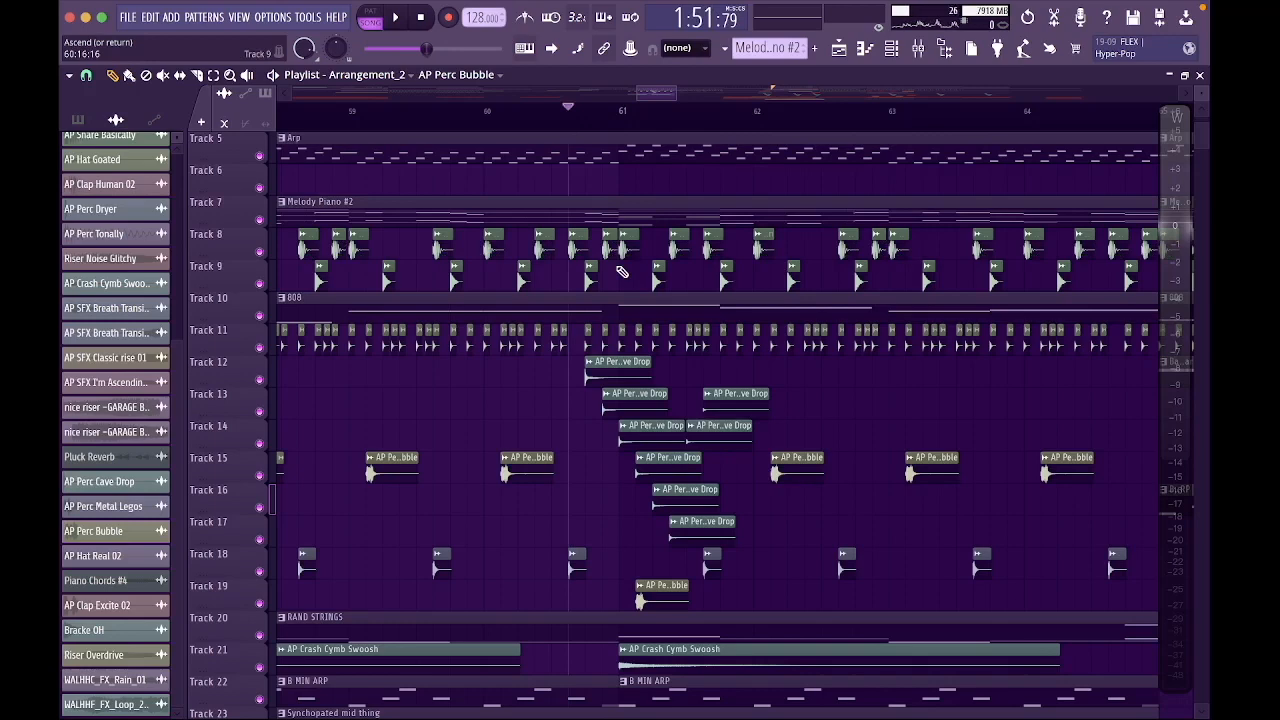
pyautogui.press('space')
pyautogui.press('space')
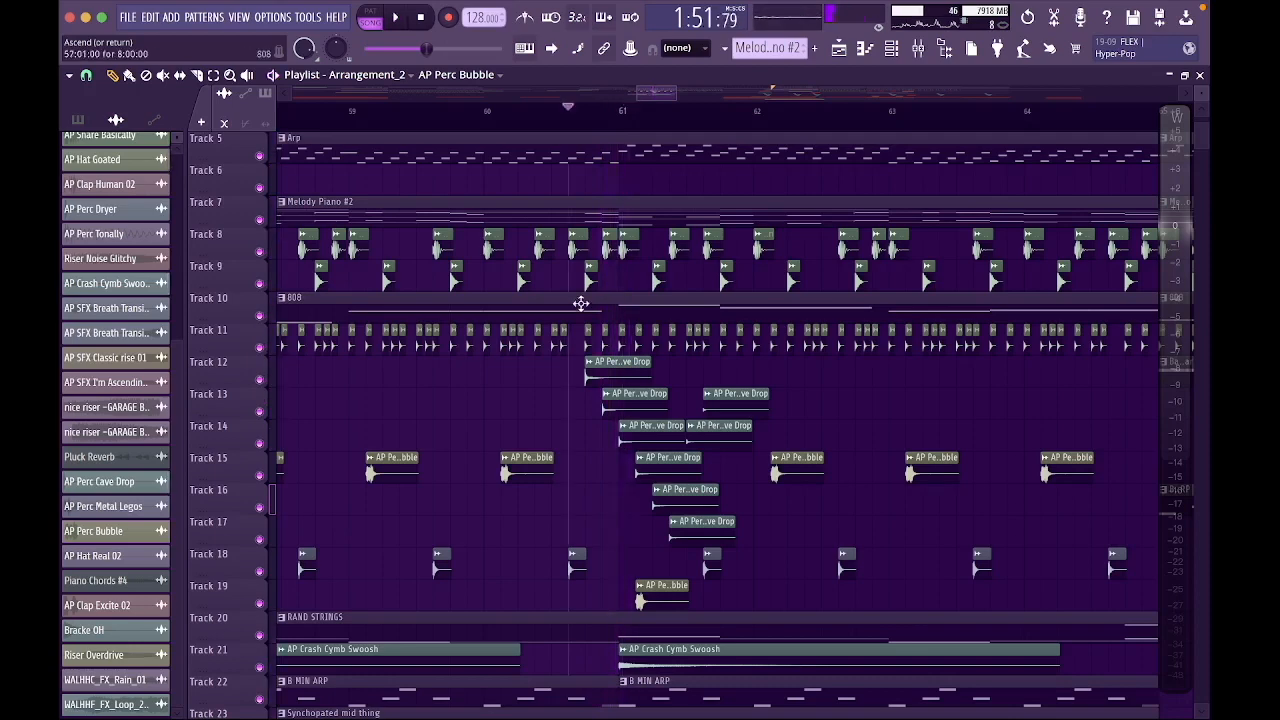
pyautogui.doubleClick(632, 374)
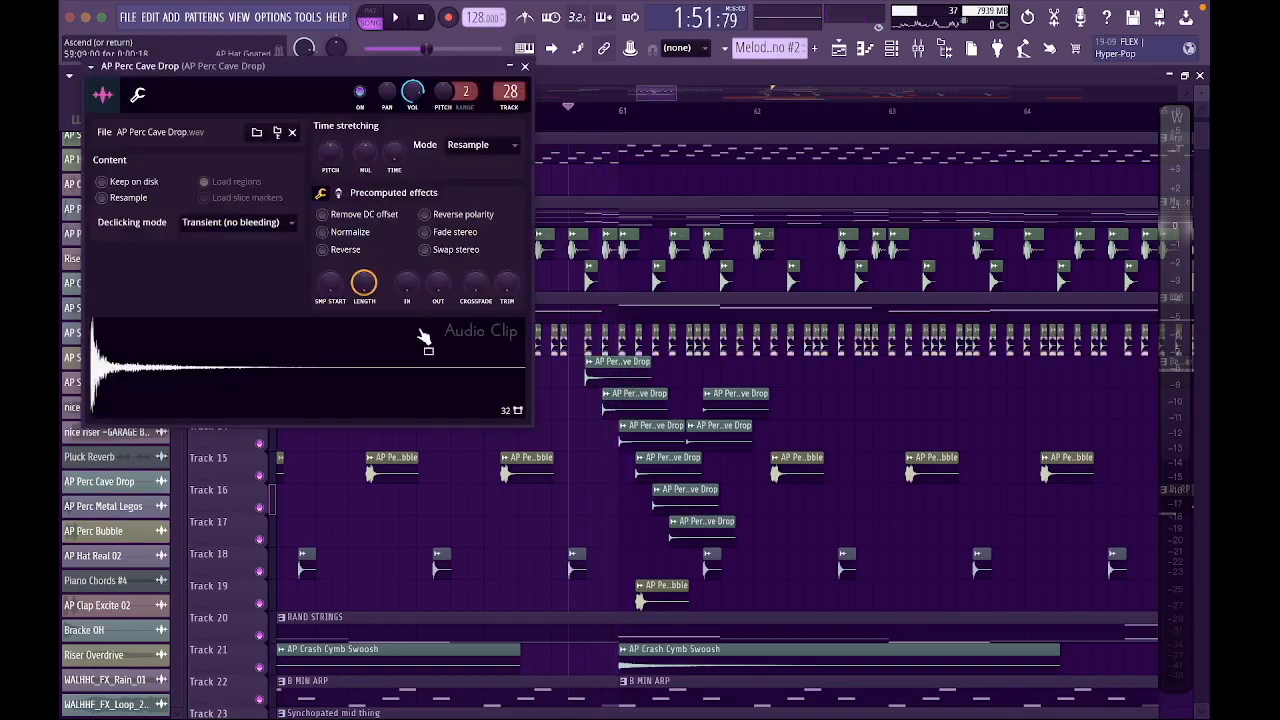
pyautogui.click(524, 67)
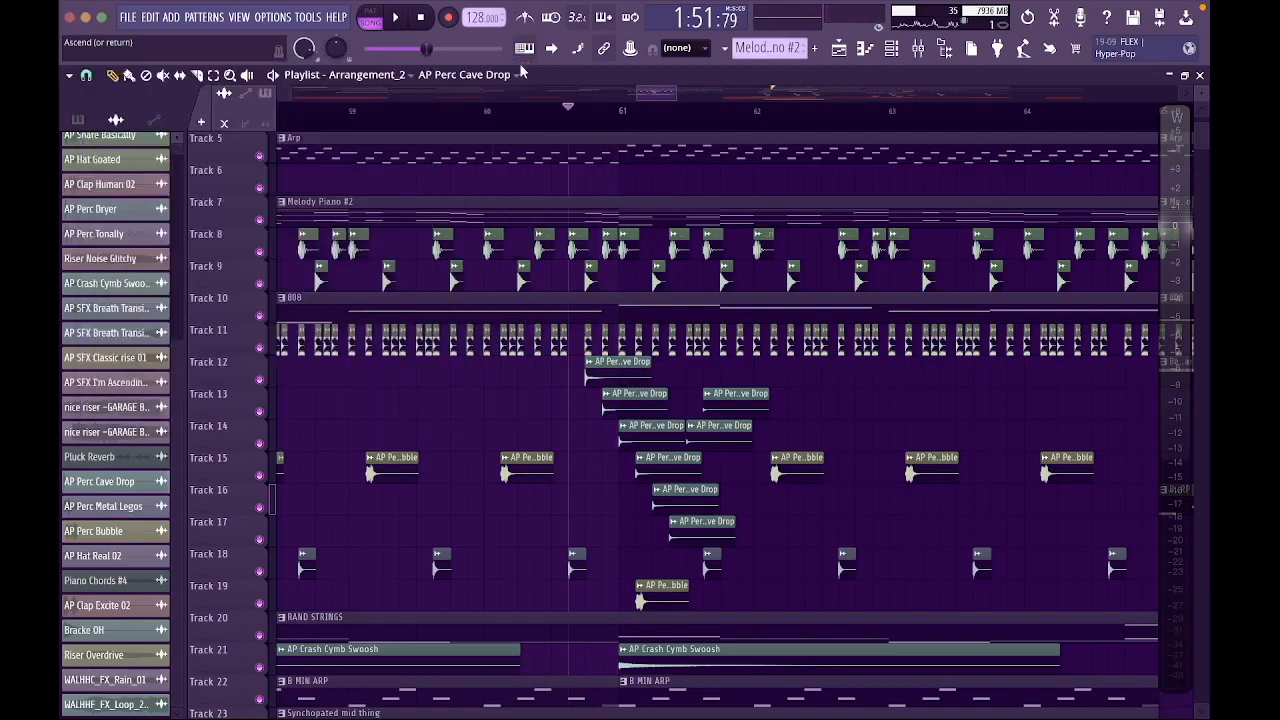
# Solo Tracks 12 to 17, listen to the AP Perc Cave Drop fill on its own, and turn all tracks back on.
pyautogui.scroll(3, 600, 400)
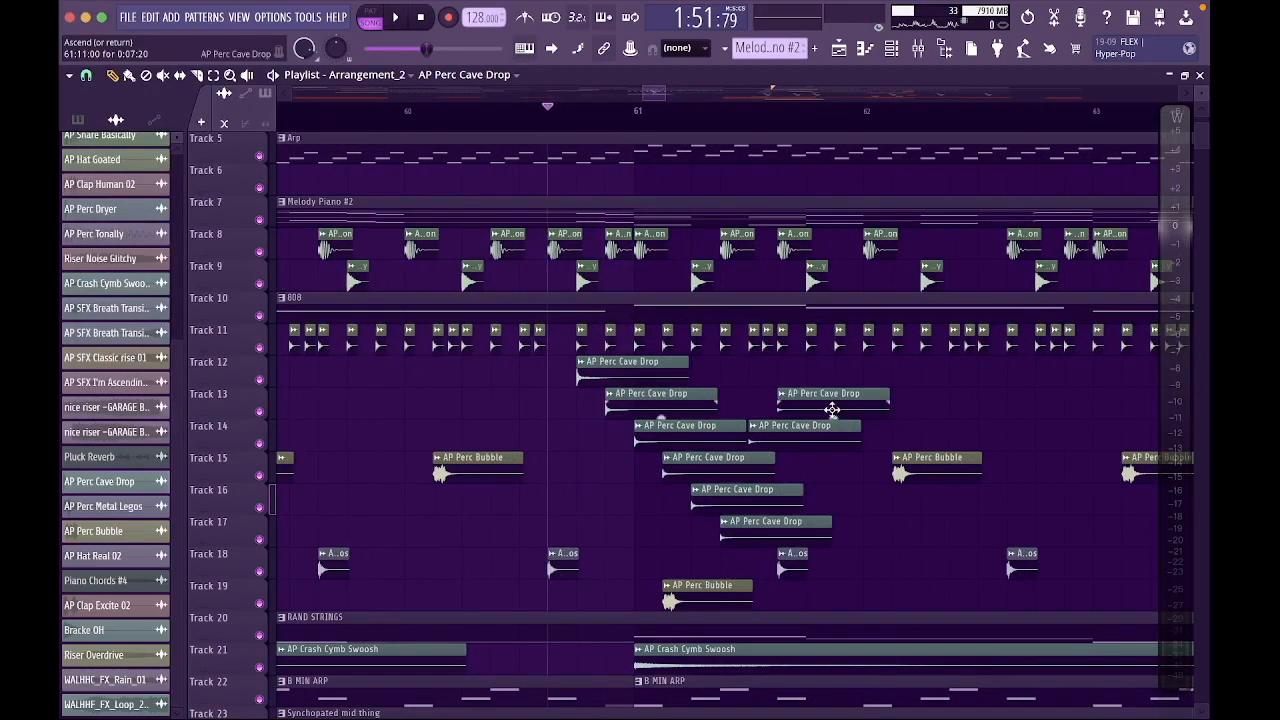
pyautogui.rightClick(259, 380)
pyautogui.click(259, 411)
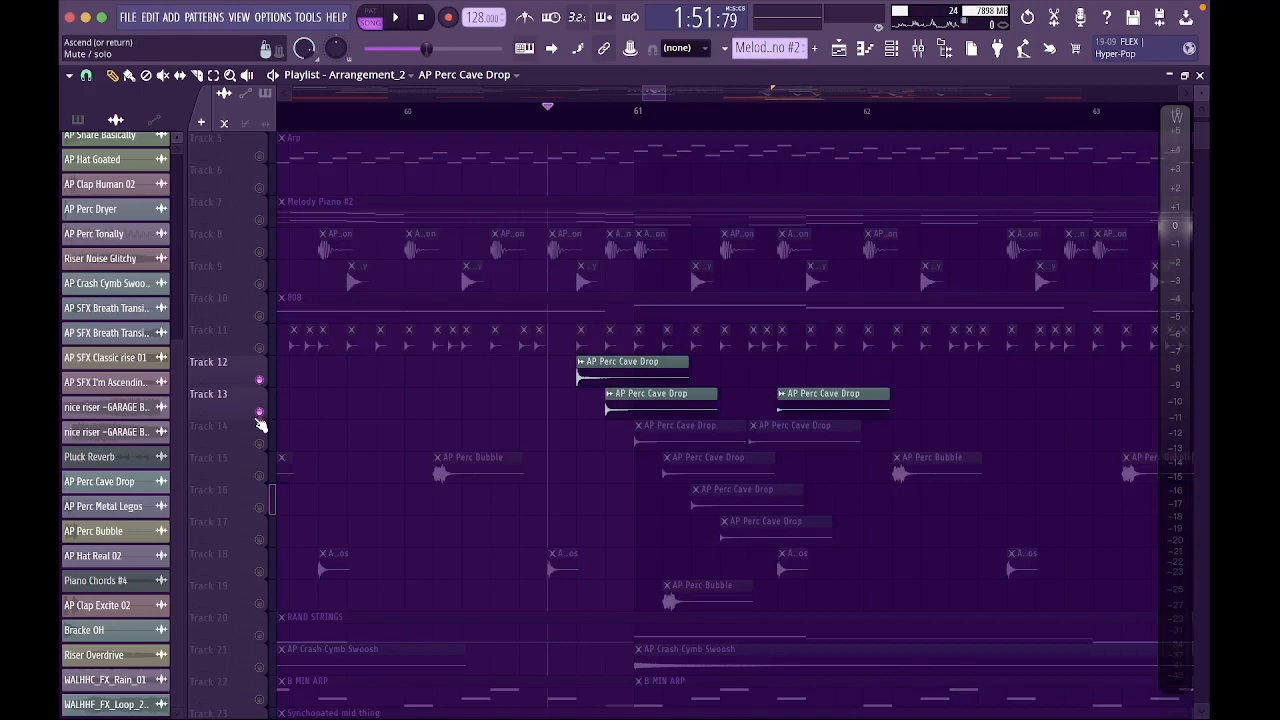
pyautogui.click(259, 443)
pyautogui.click(259, 475)
pyautogui.click(259, 507)
pyautogui.click(259, 539)
pyautogui.press('space')
pyautogui.press('space')
pyautogui.rightClick(262, 541)
pyautogui.rightClick(262, 541)
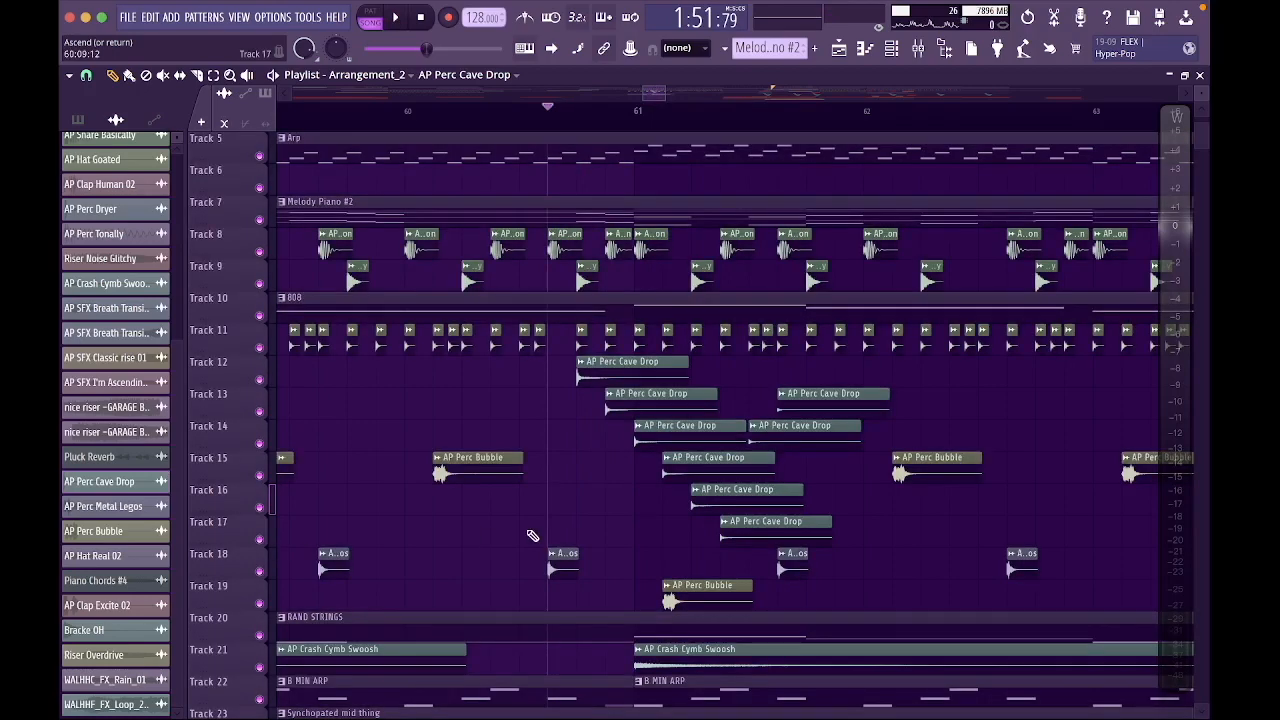
# Listen to the AP Perc Cave Drop fill around bar 61 together with the full arrangement, and stop playback.
pyautogui.scroll(-3, 532, 536)
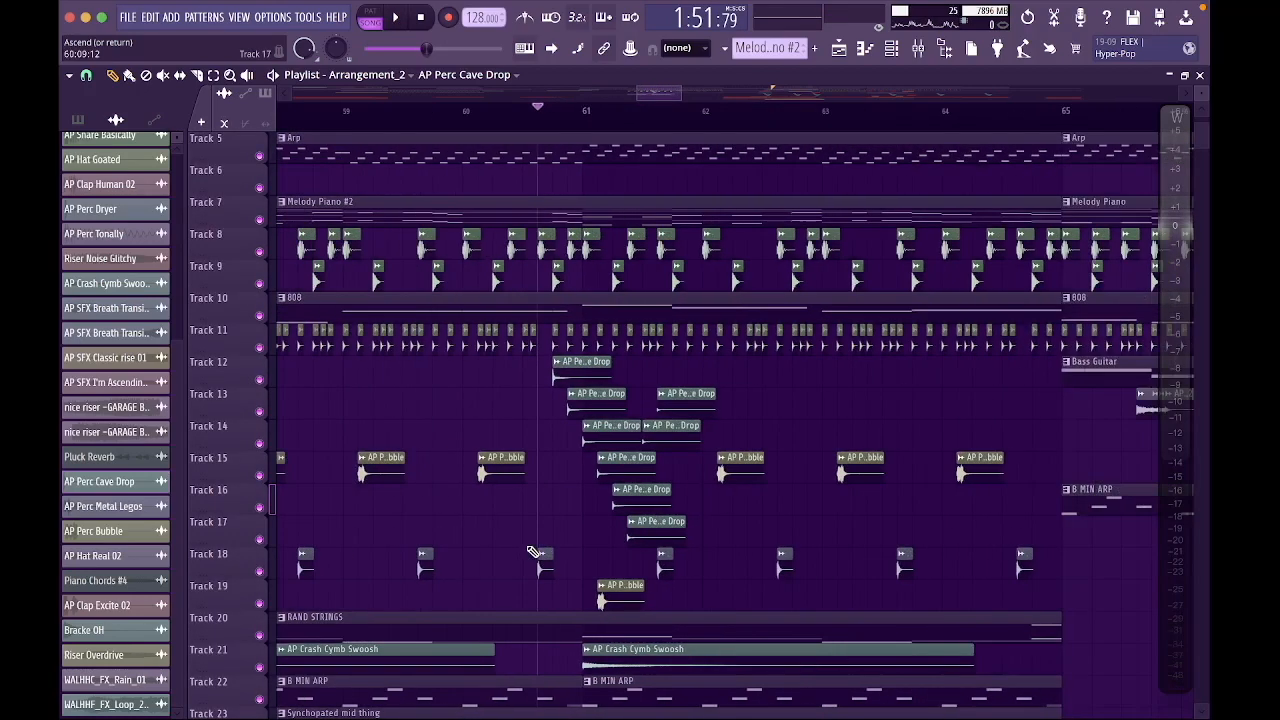
pyautogui.scroll(4, 533, 552)
pyautogui.hscroll(-1, 533, 552)
pyautogui.hscroll(-1, 645, 548)
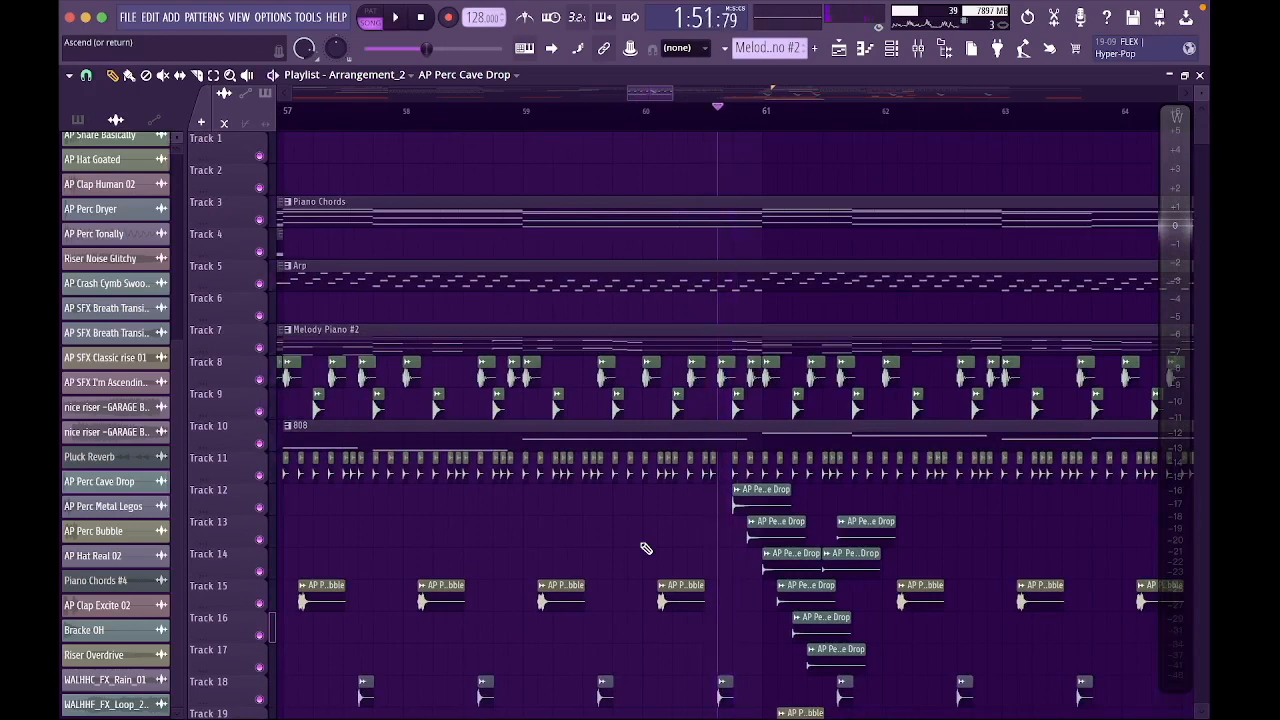
pyautogui.press('space')
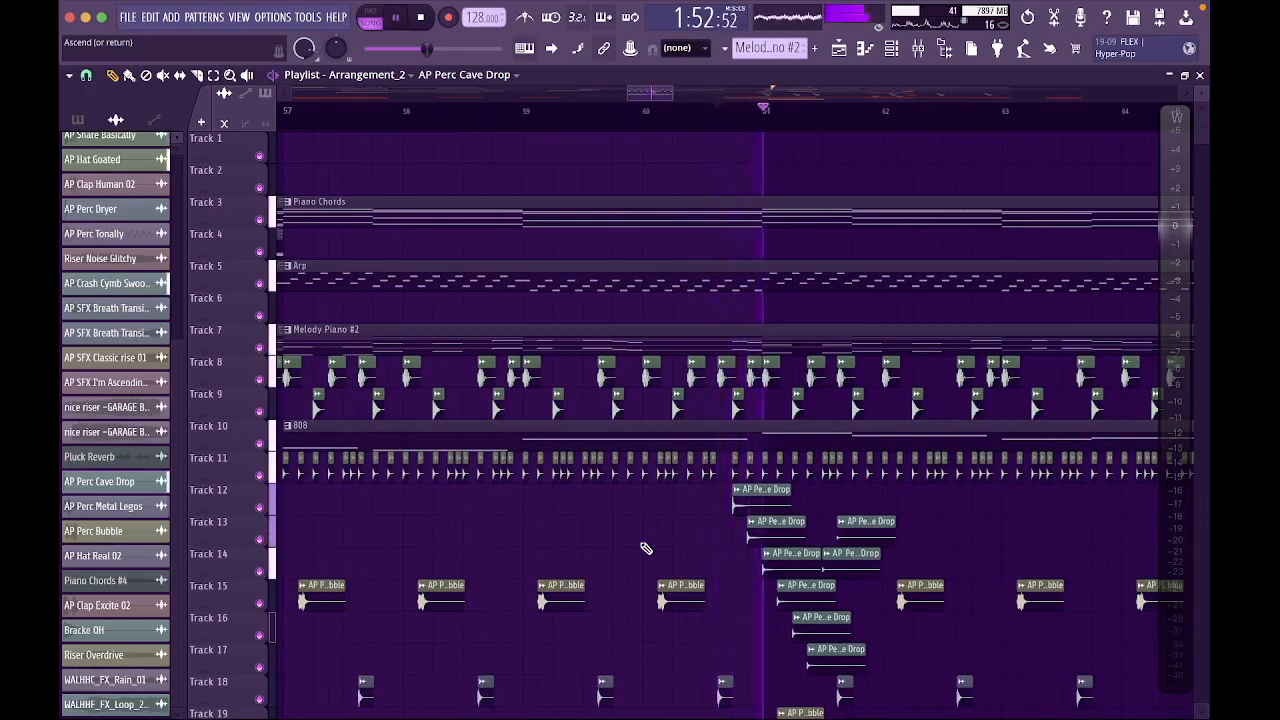
pyautogui.press('space')
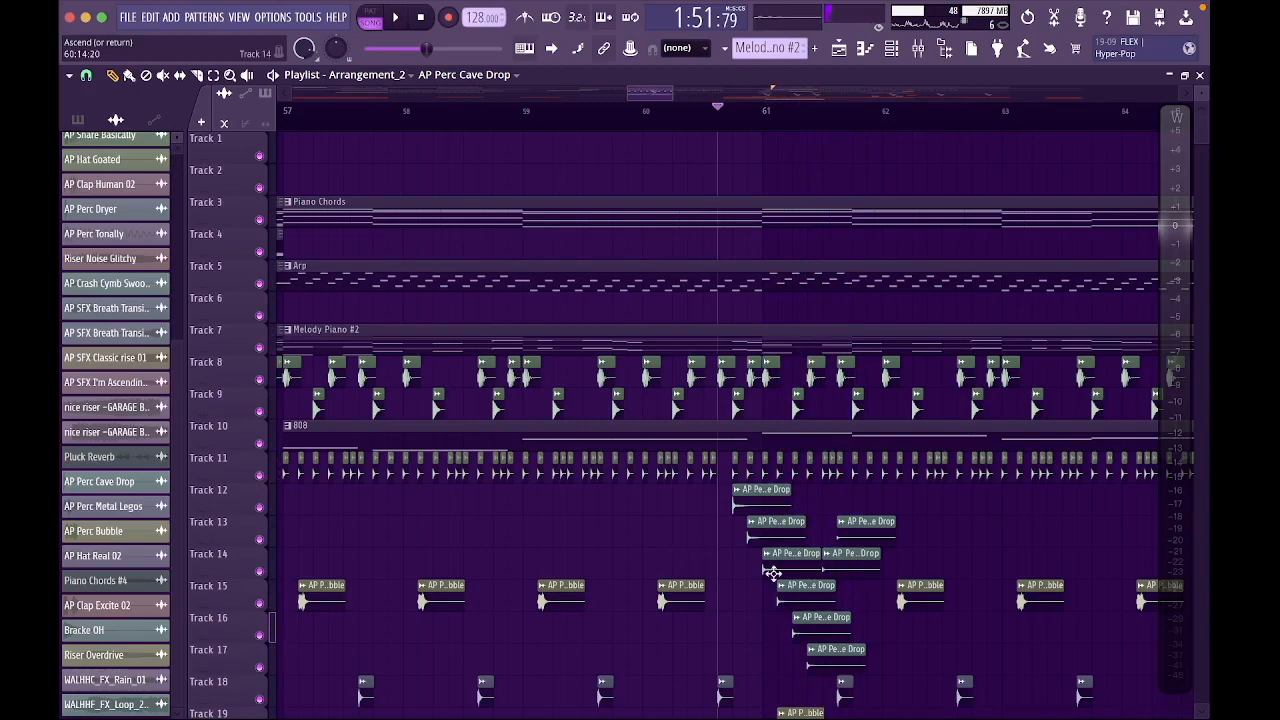
# Place the song position at bar 65 and listen to the Synchopated mid thing pattern from Track 4 in pattern mode.
pyautogui.scroll(-2, 806, 578)
pyautogui.scroll(-2, 806, 578)
pyautogui.hscroll(4, 806, 578)
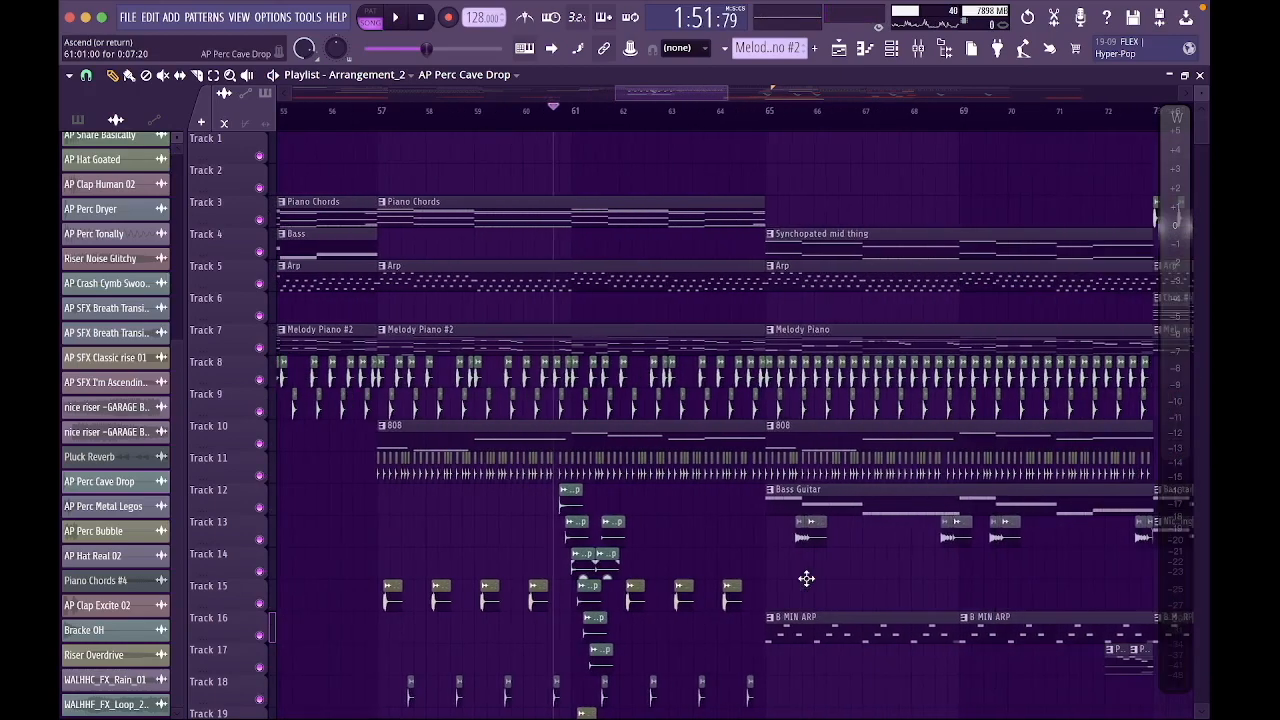
pyautogui.click(601, 120)
pyautogui.doubleClick(637, 242)
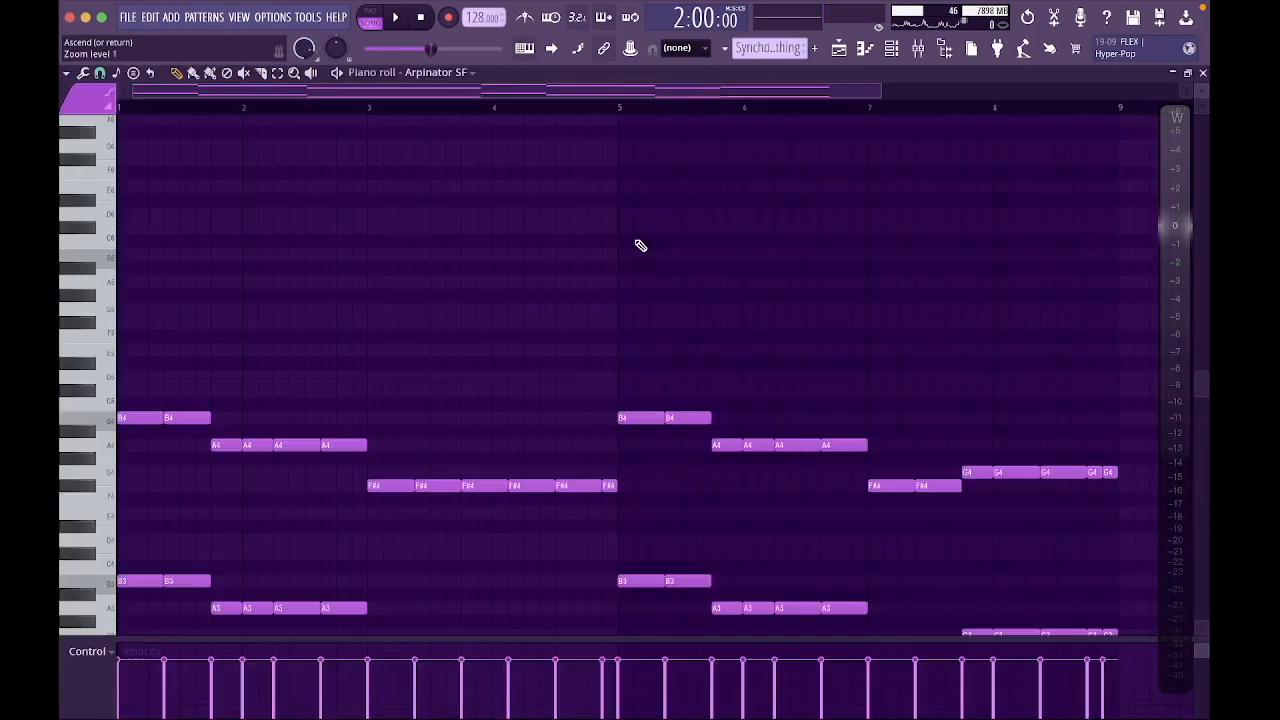
pyautogui.click(370, 17)
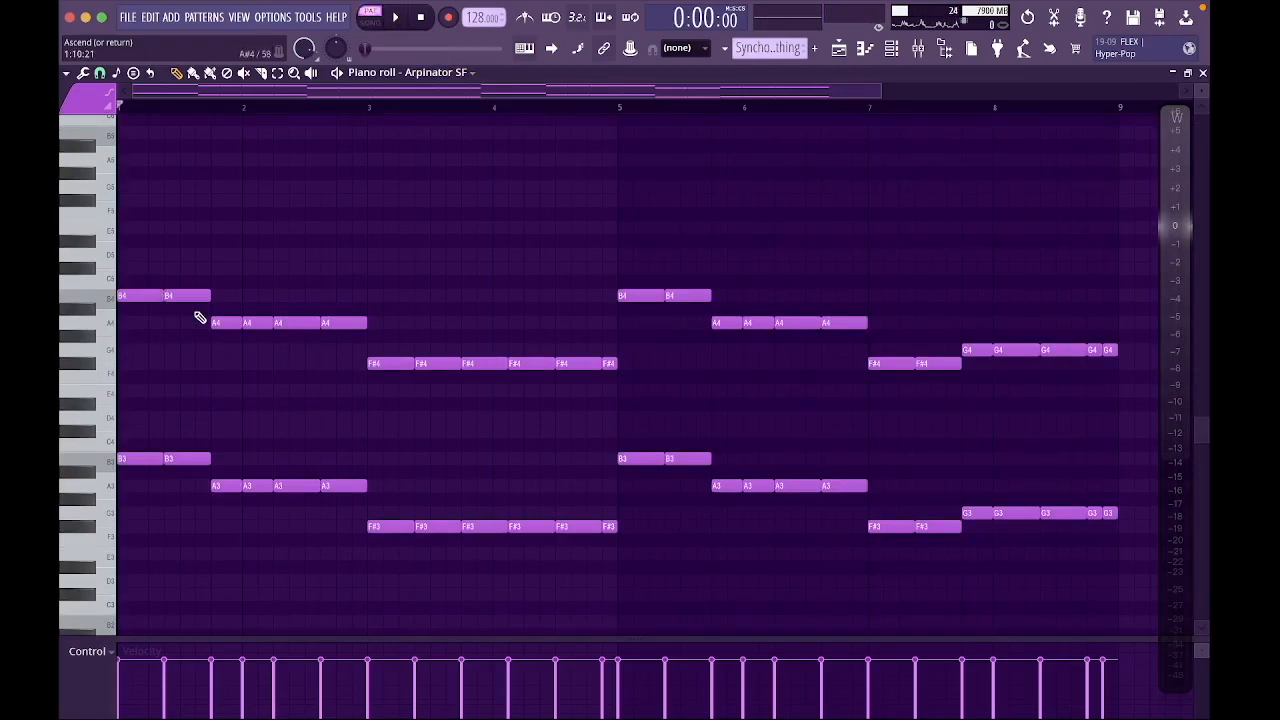
pyautogui.press('space')
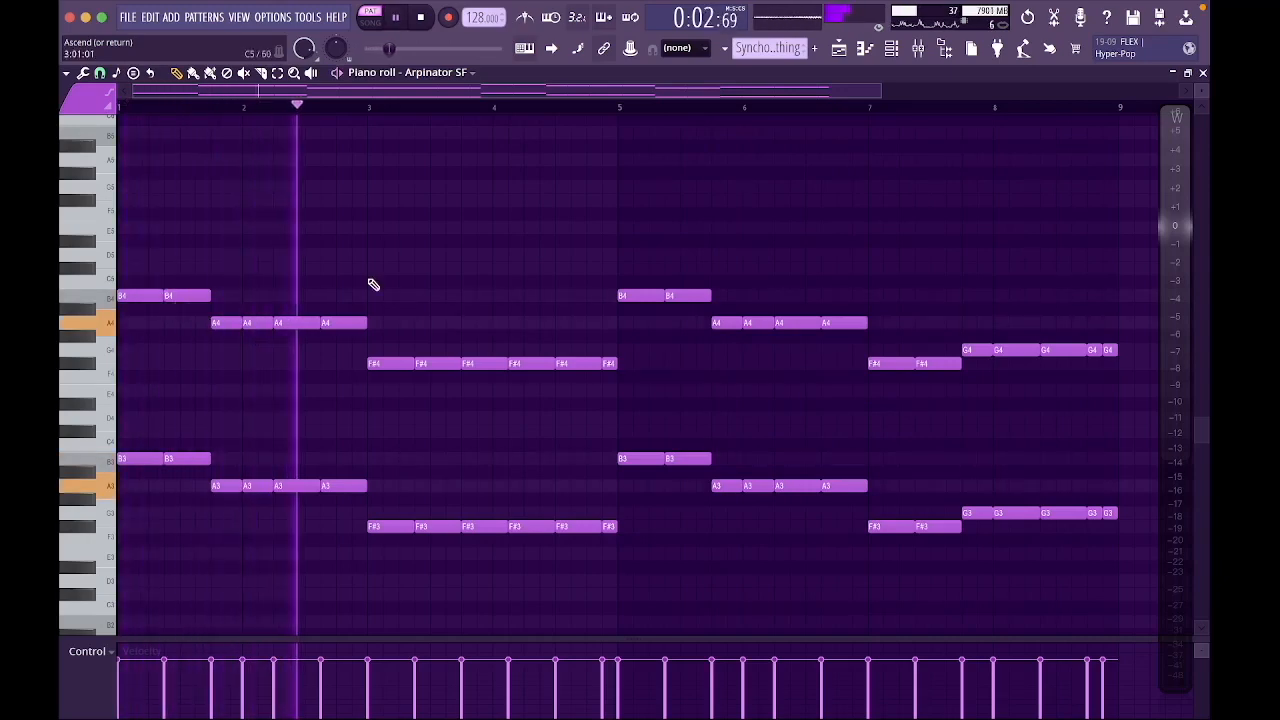
pyautogui.press('space')
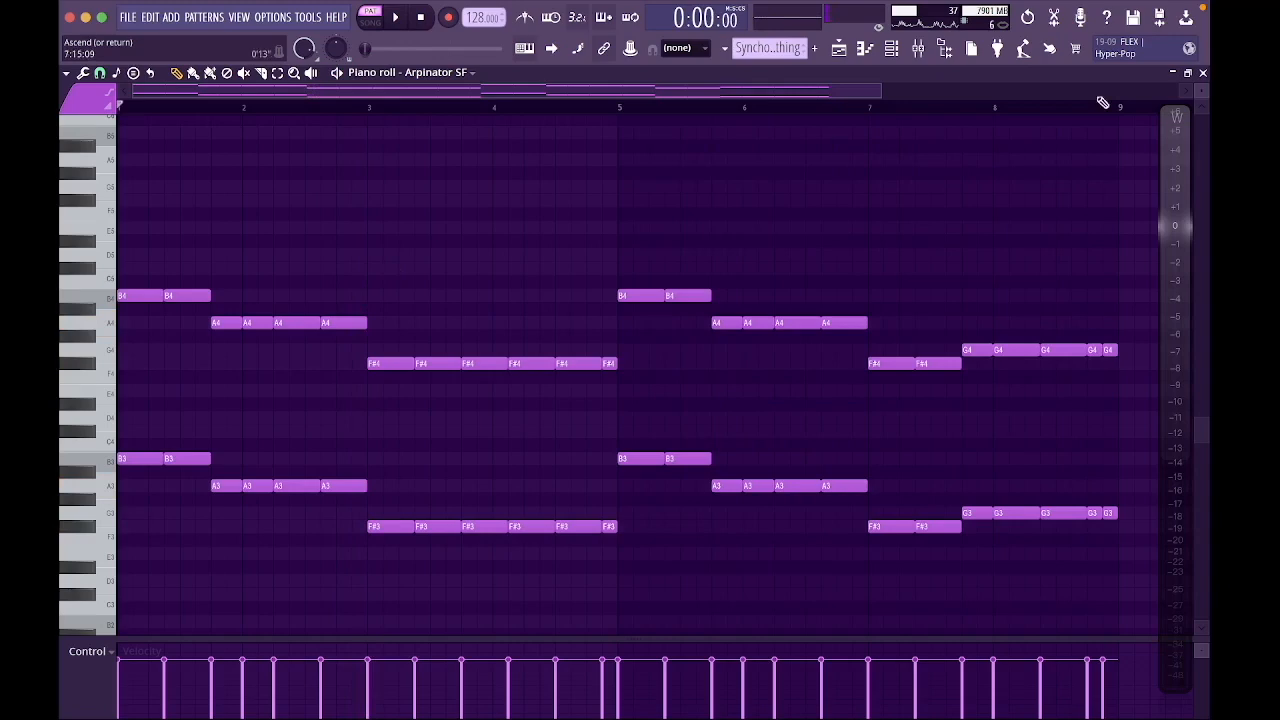
# Return to the playlist in song mode and set the song position to bar 65.
pyautogui.press('F5')
pyautogui.click(593, 109)
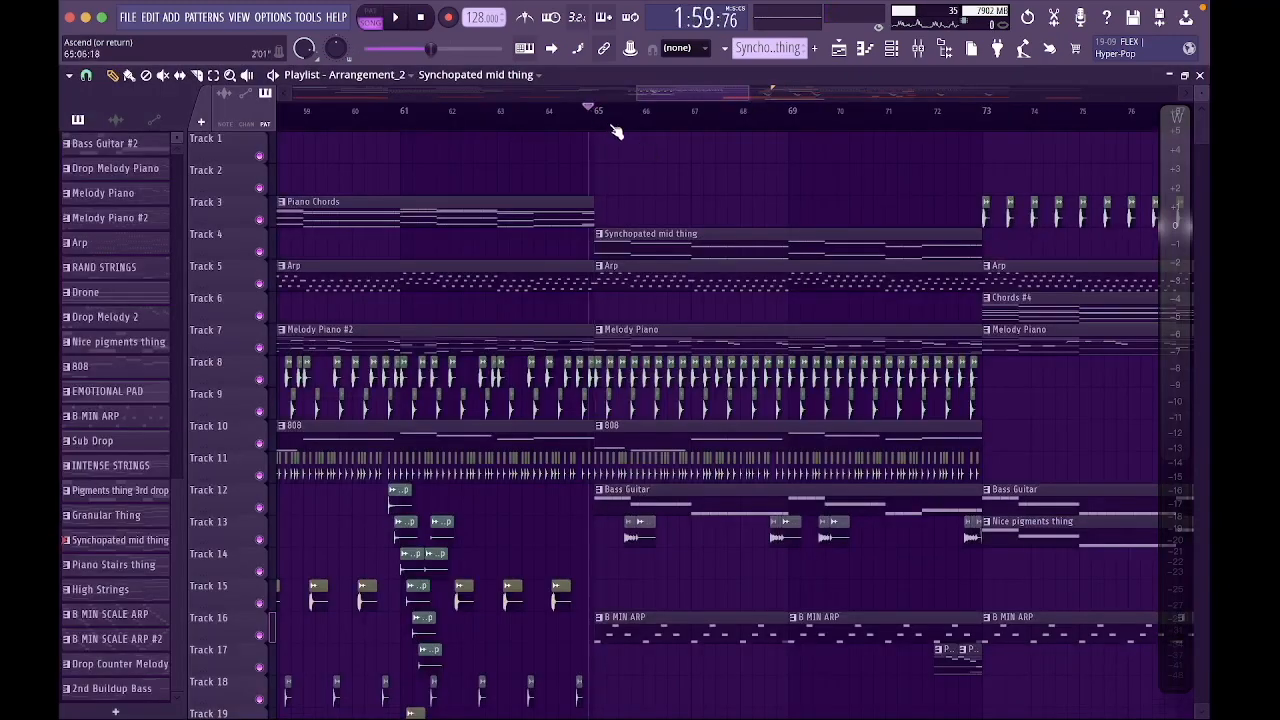
pyautogui.moveTo(604, 122); pyautogui.dragTo(596, 123)
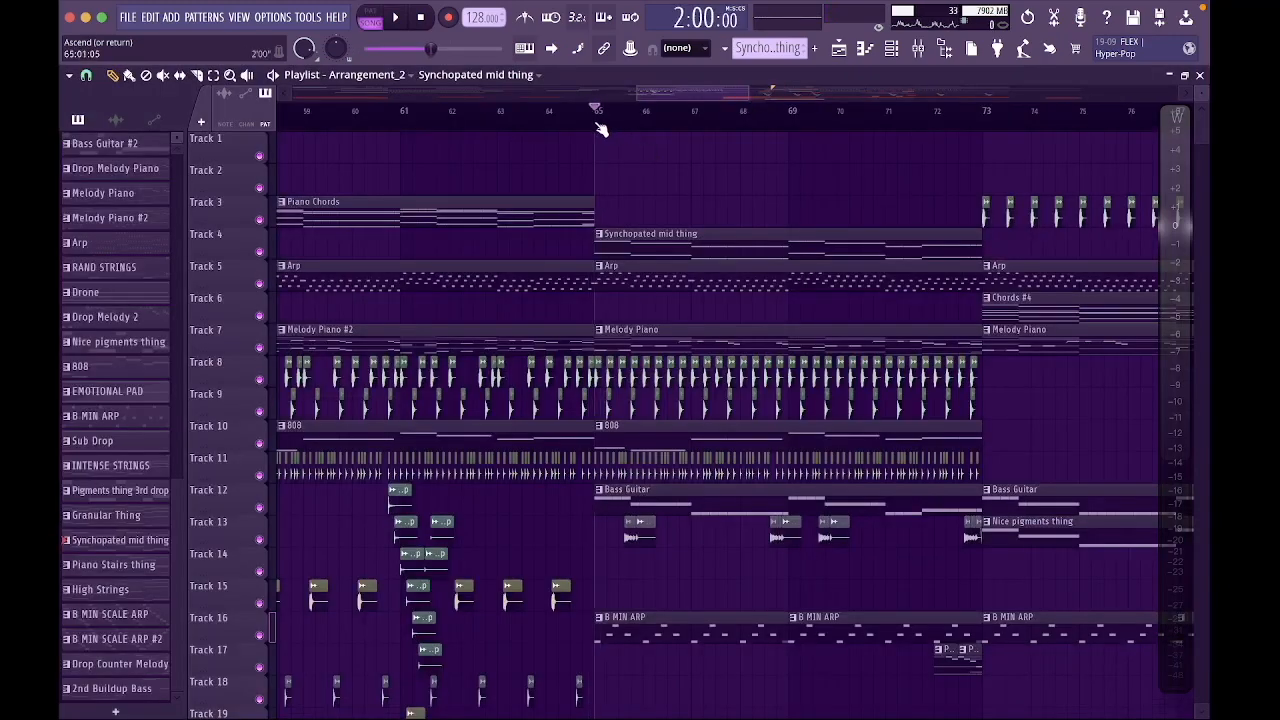
pyautogui.hscroll(2, 733, 225)
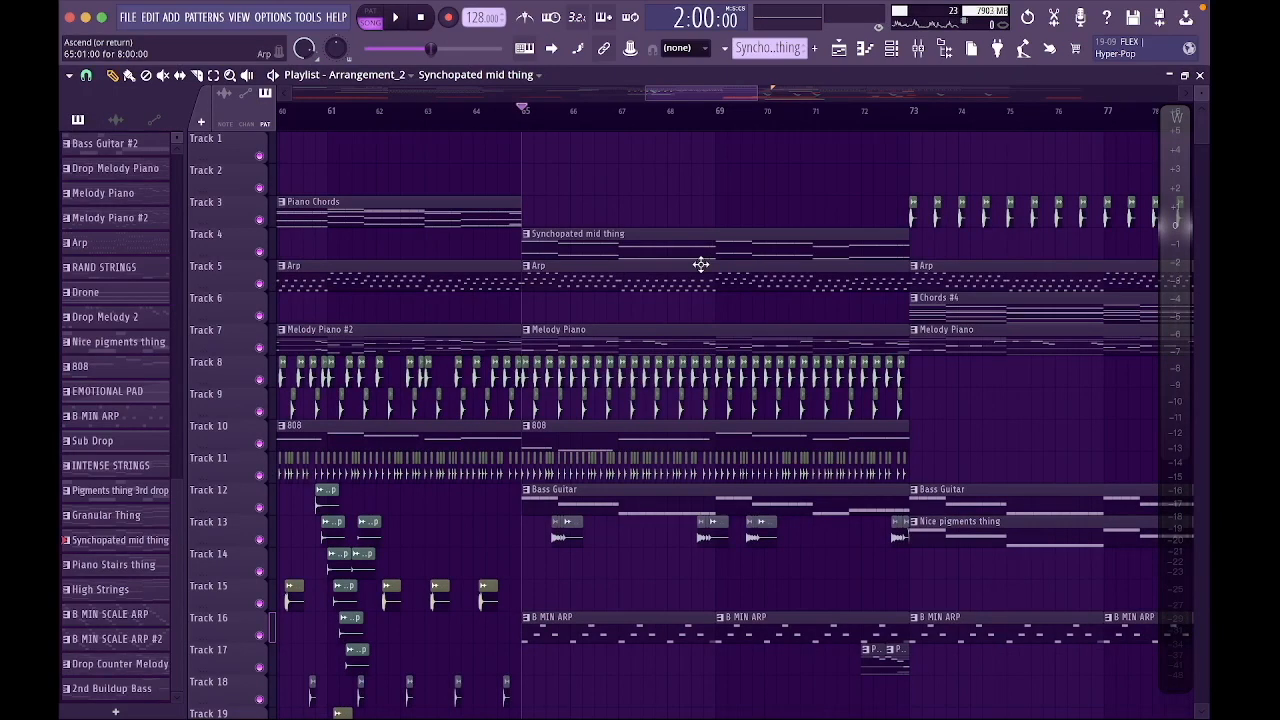
# Listen briefly to the full arrangement from bar 65 and stop playback.
pyautogui.scroll(4, 582, 610)
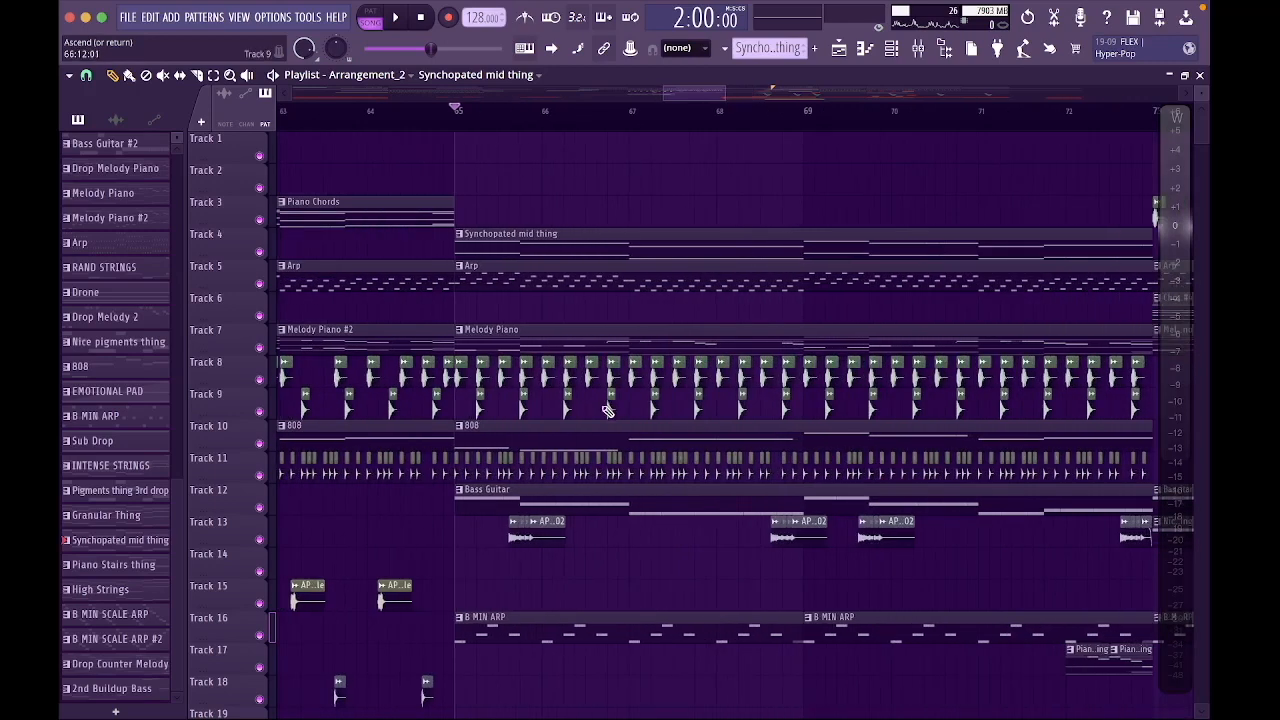
pyautogui.press('space')
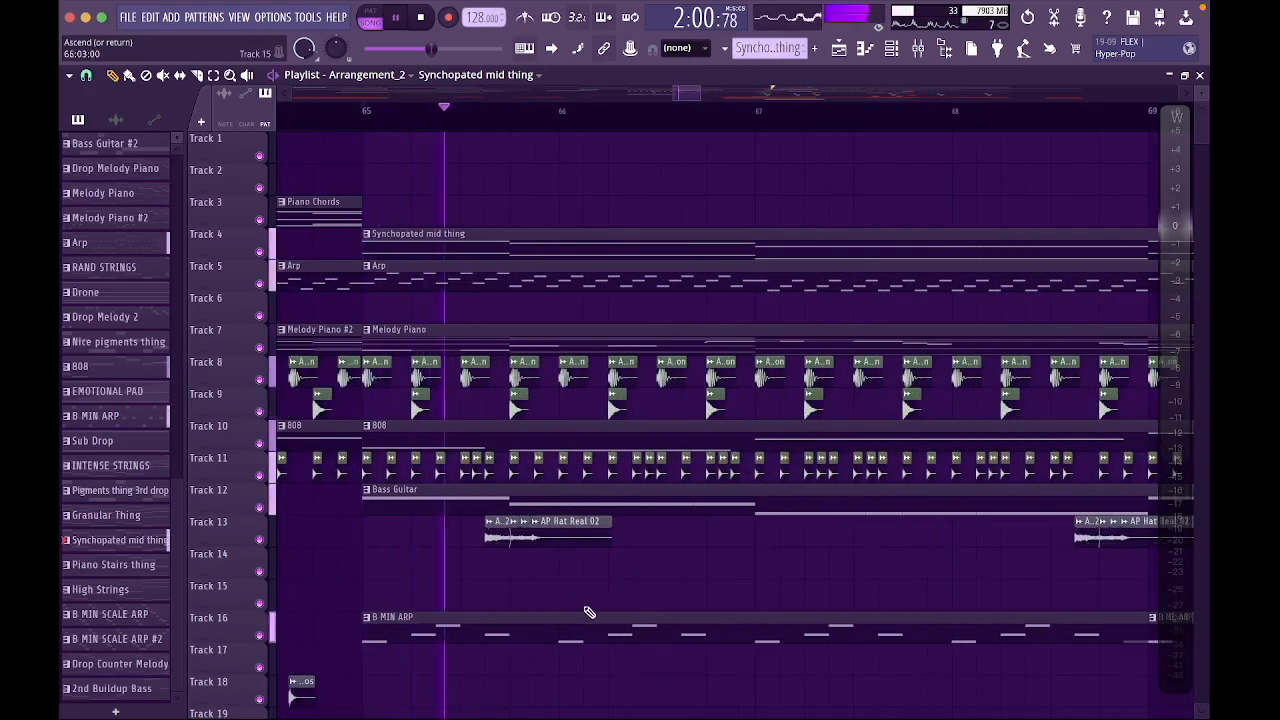
pyautogui.press('space')
# Solo Track 13, listen to its AP Hat Real 02 fill before bar 66, then turn all tracks on and return to bar 65.
pyautogui.rightClick(262, 541)
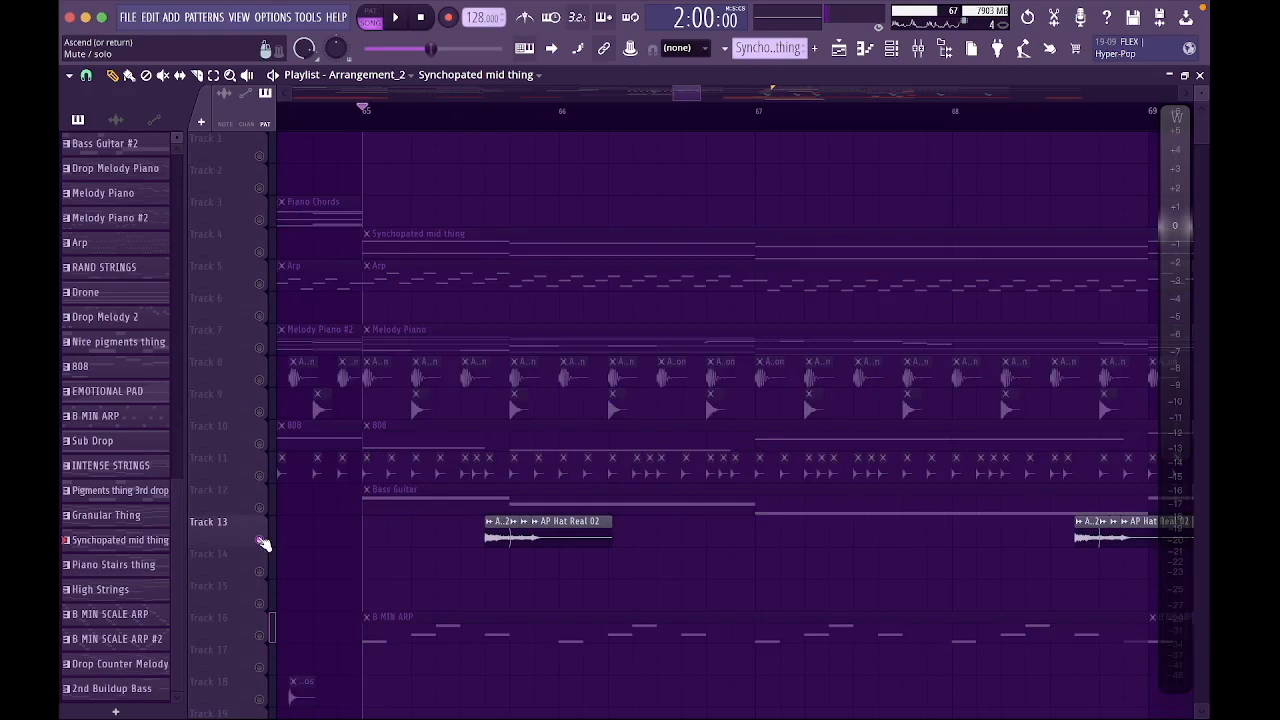
pyautogui.click(481, 111)
pyautogui.press('space')
pyautogui.press('space')
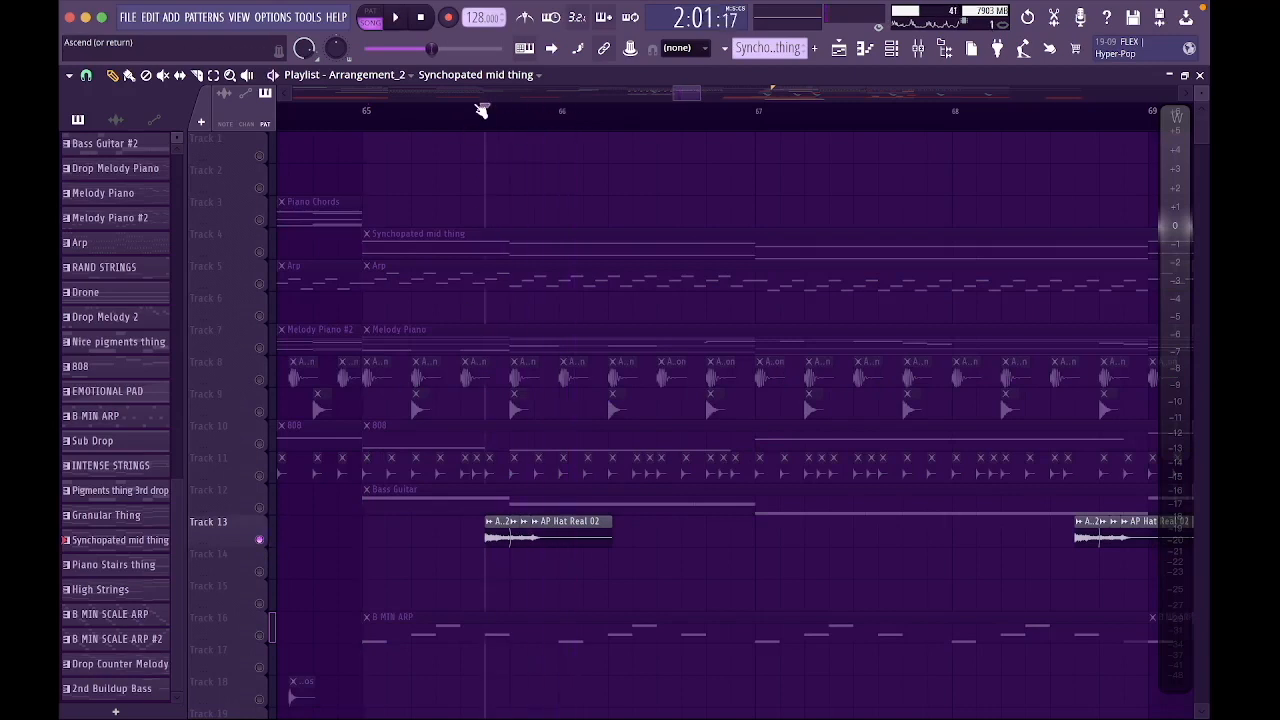
pyautogui.rightClick(262, 543)
pyautogui.click(363, 113)
pyautogui.scroll(-2, 504, 438)
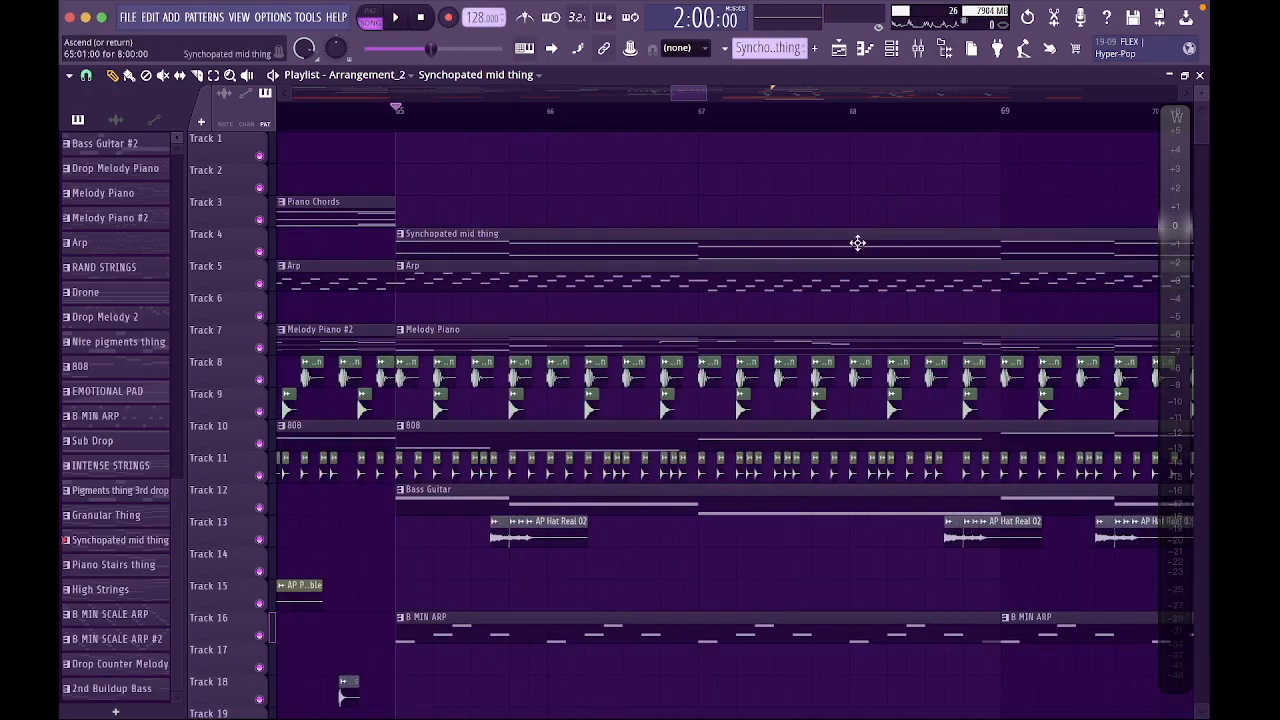
# Open the B MIN ARP pattern from Track 16, listen to it in pattern mode, and return to the playlist.
pyautogui.scroll(4, 586, 423)
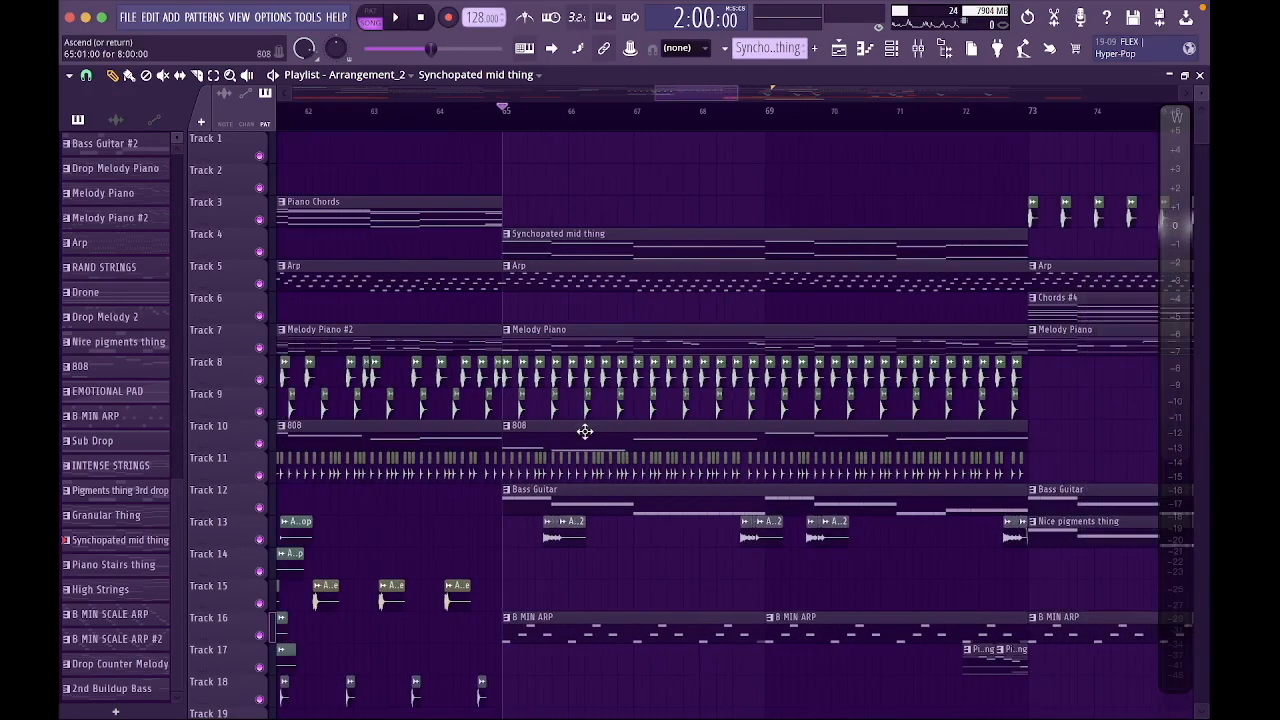
pyautogui.doubleClick(634, 629)
pyautogui.hscroll(-5, 514, 452)
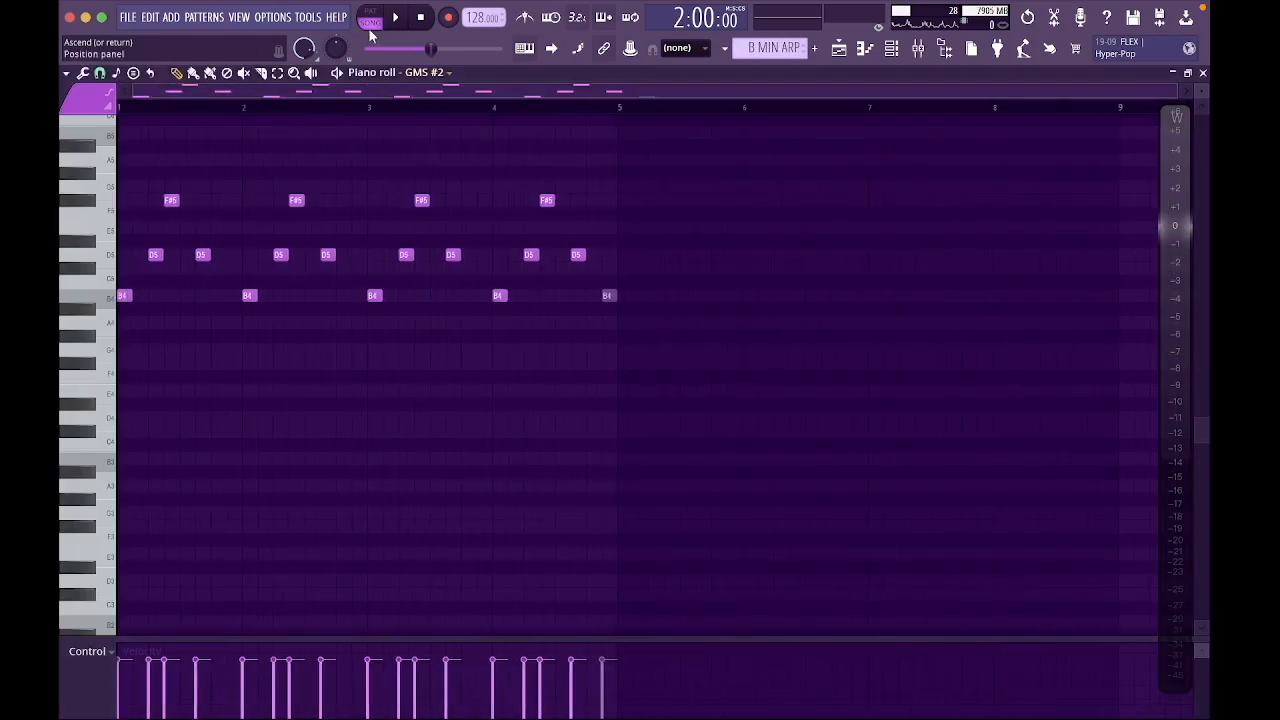
pyautogui.click(371, 20)
pyautogui.press('space')
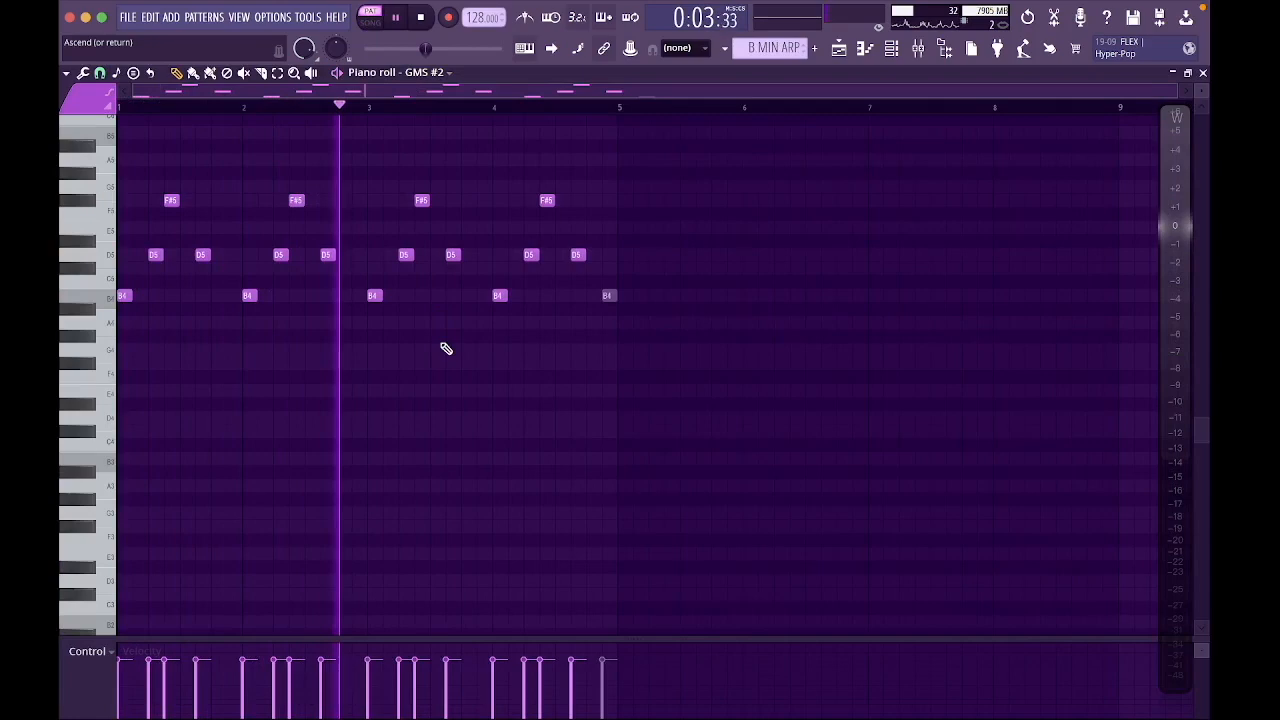
pyautogui.press('space')
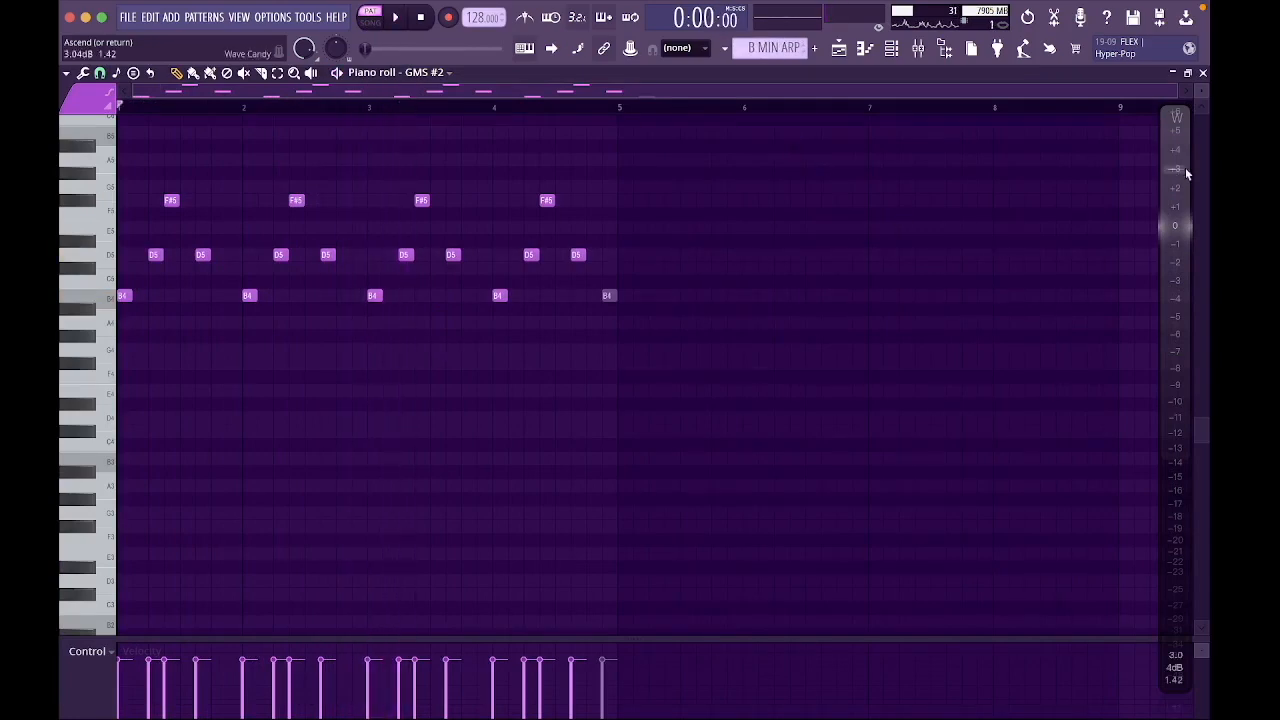
pyautogui.click(1203, 73)
# Place the song position at bar 73 in song mode and look over the section that starts there.
pyautogui.hscroll(3, 840, 368)
pyautogui.hscroll(1, 835, 287)
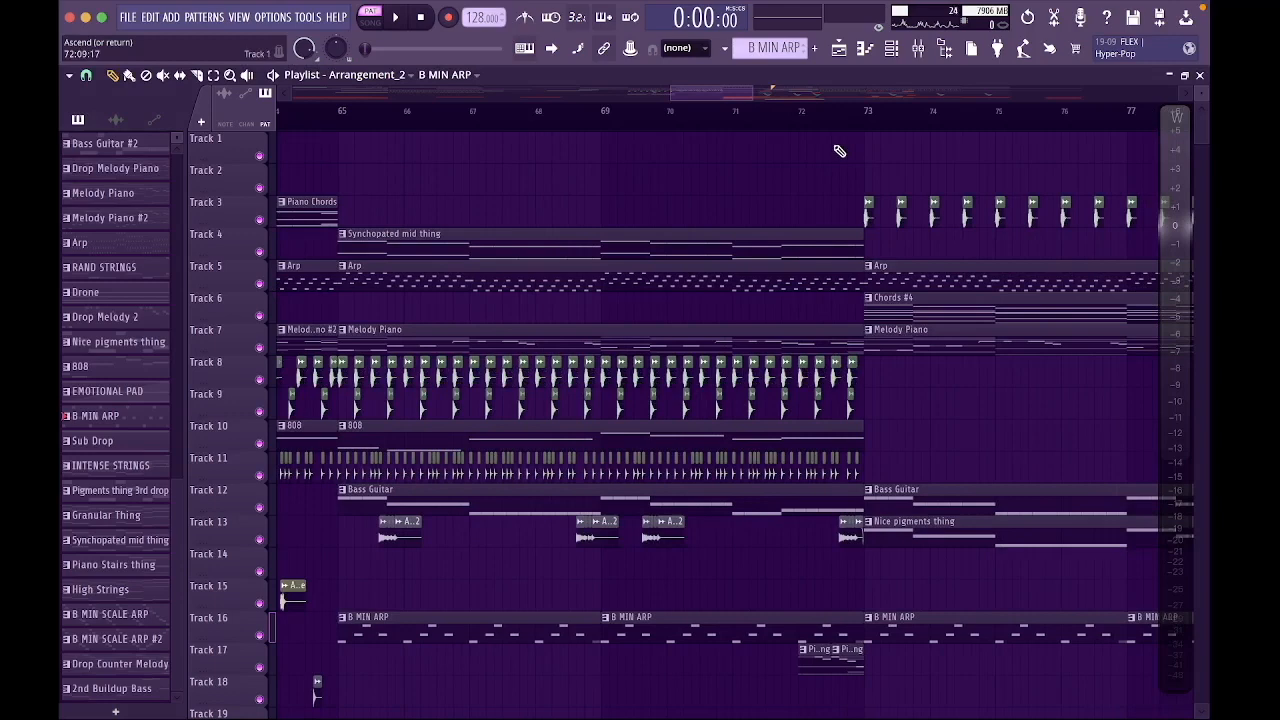
pyautogui.click(868, 122)
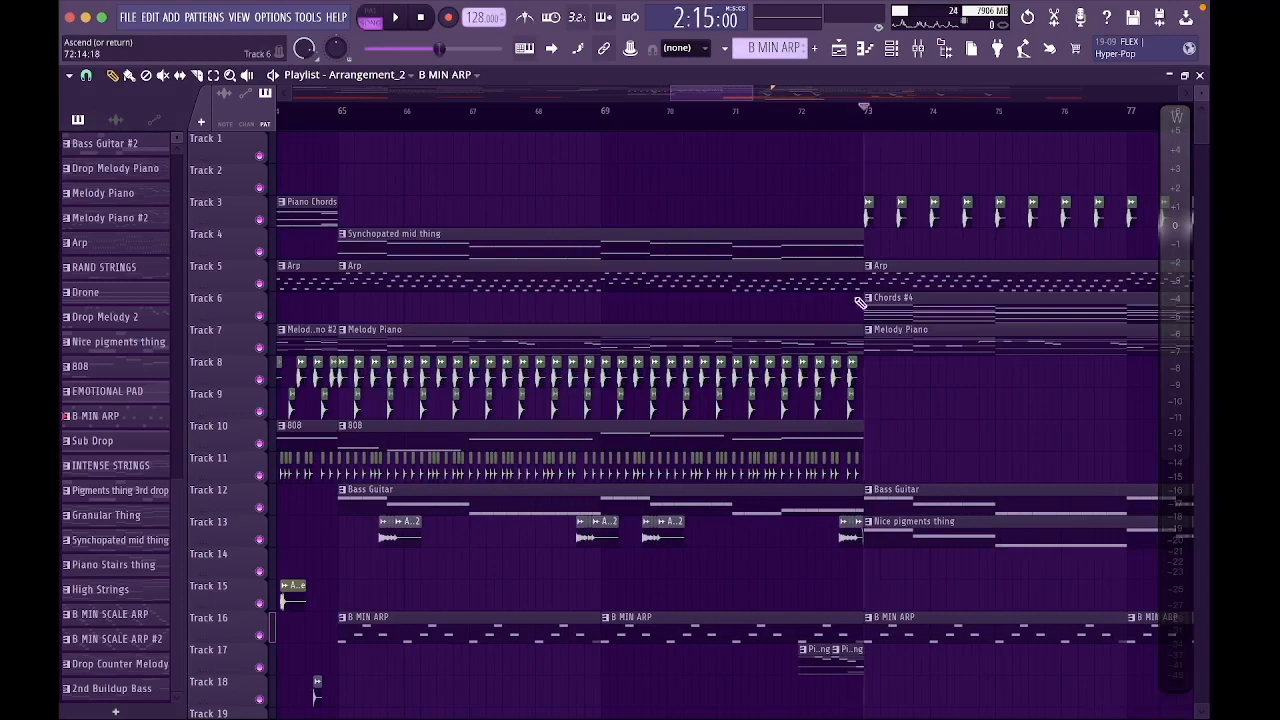
pyautogui.hscroll(5, 860, 302)
pyautogui.scroll(-2, 860, 302)
pyautogui.hscroll(-1, 860, 302)
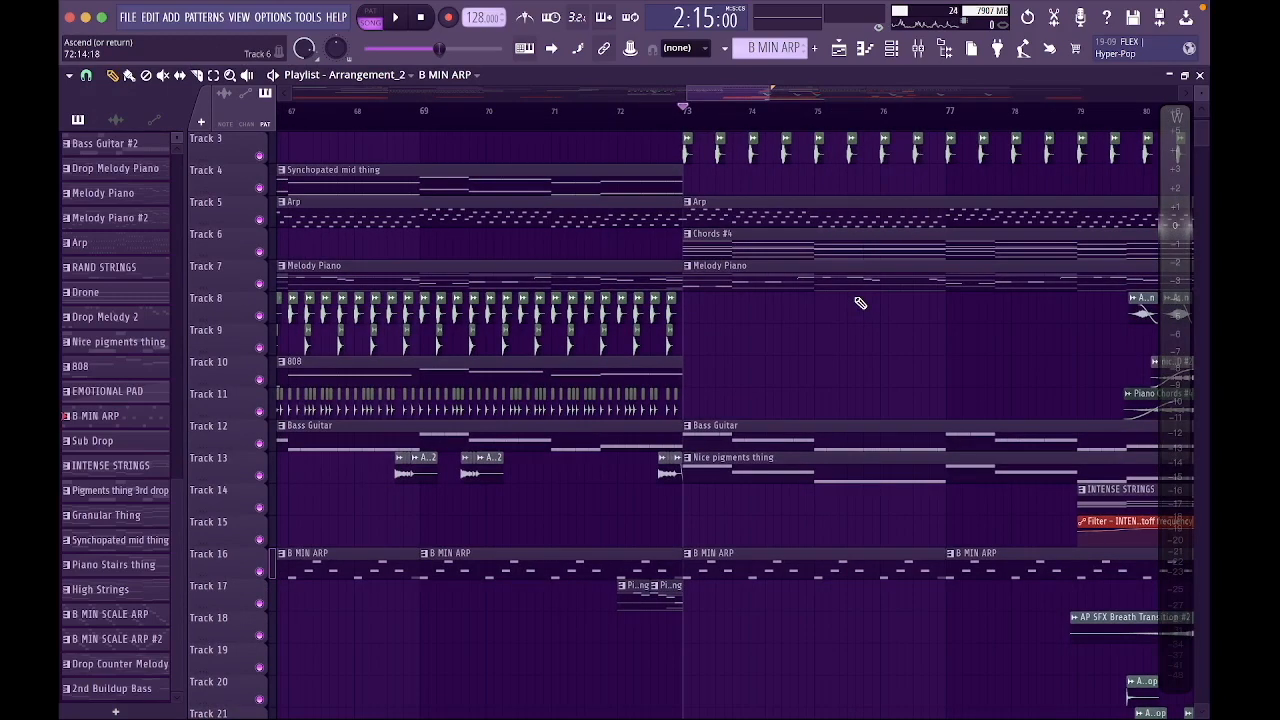
# Open the Piano Stairs thing pattern from Track 17, listen to its Close Grand notes in pattern mode, and return to the playlist.
pyautogui.scroll(1, 840, 320)
pyautogui.scroll(4, 549, 694)
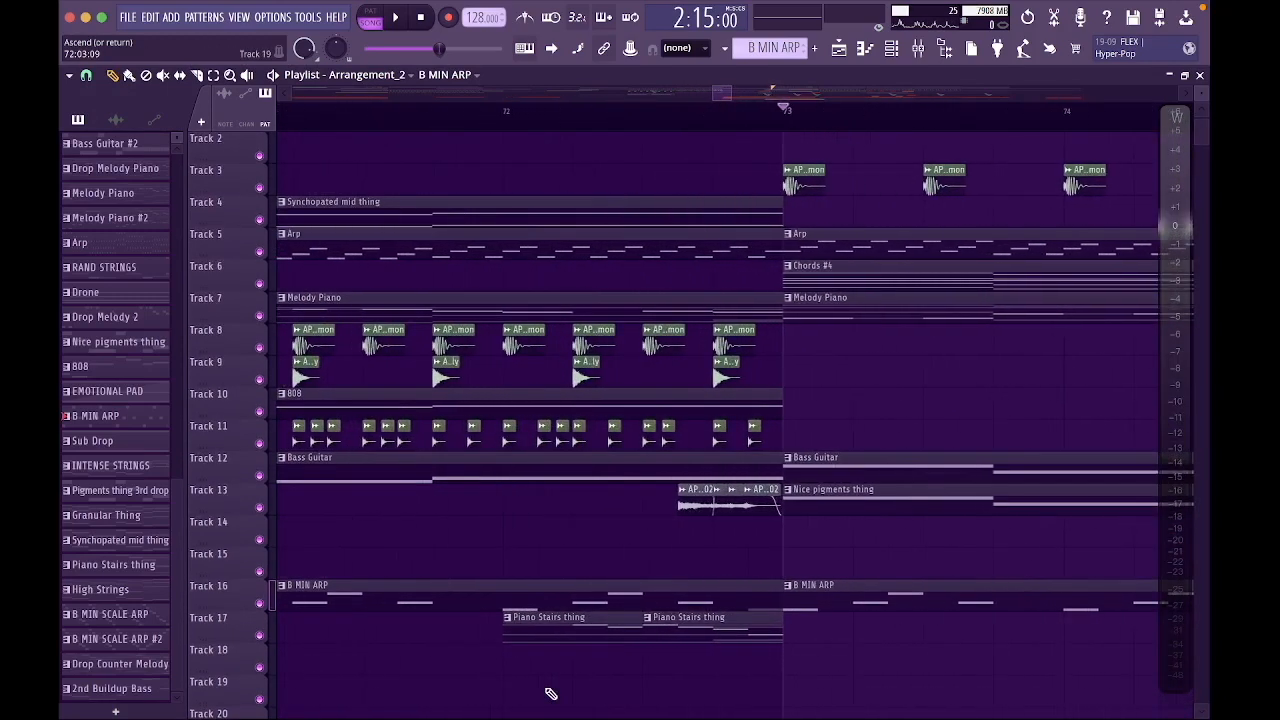
pyautogui.doubleClick(675, 634)
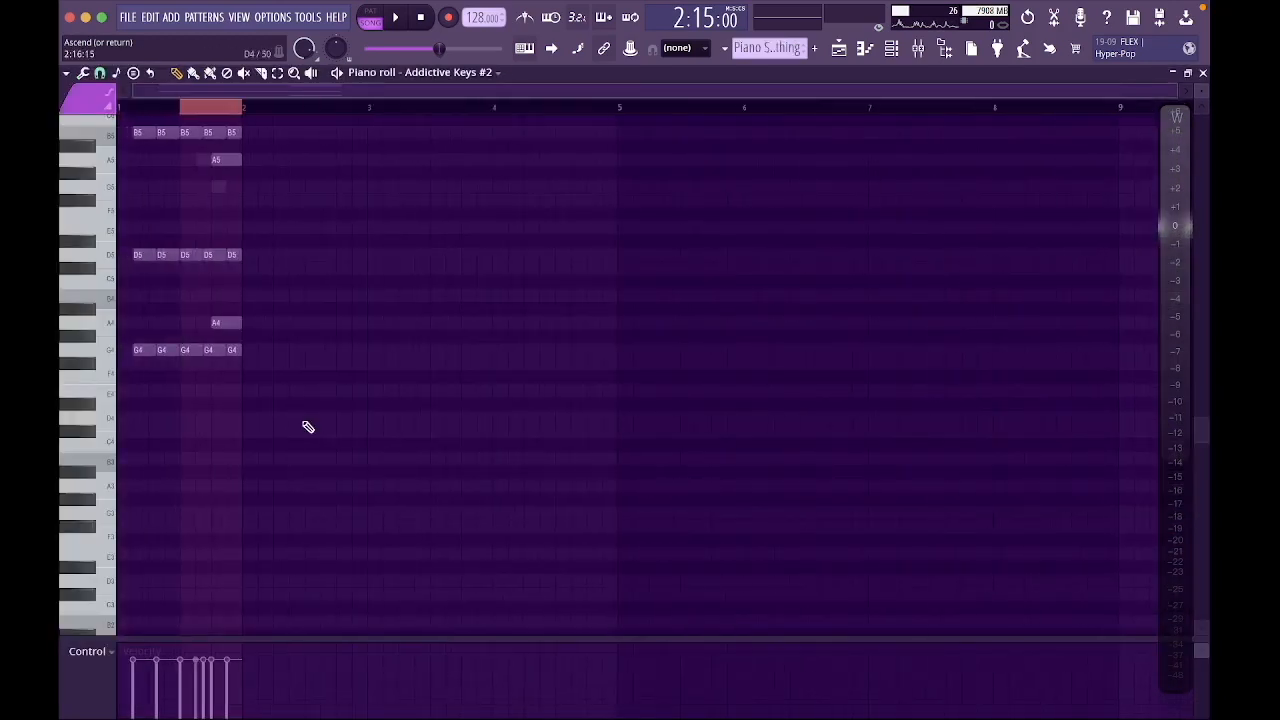
pyautogui.rightClick(221, 190)
pyautogui.rightClick(221, 190)
pyautogui.scroll(2, 223, 191)
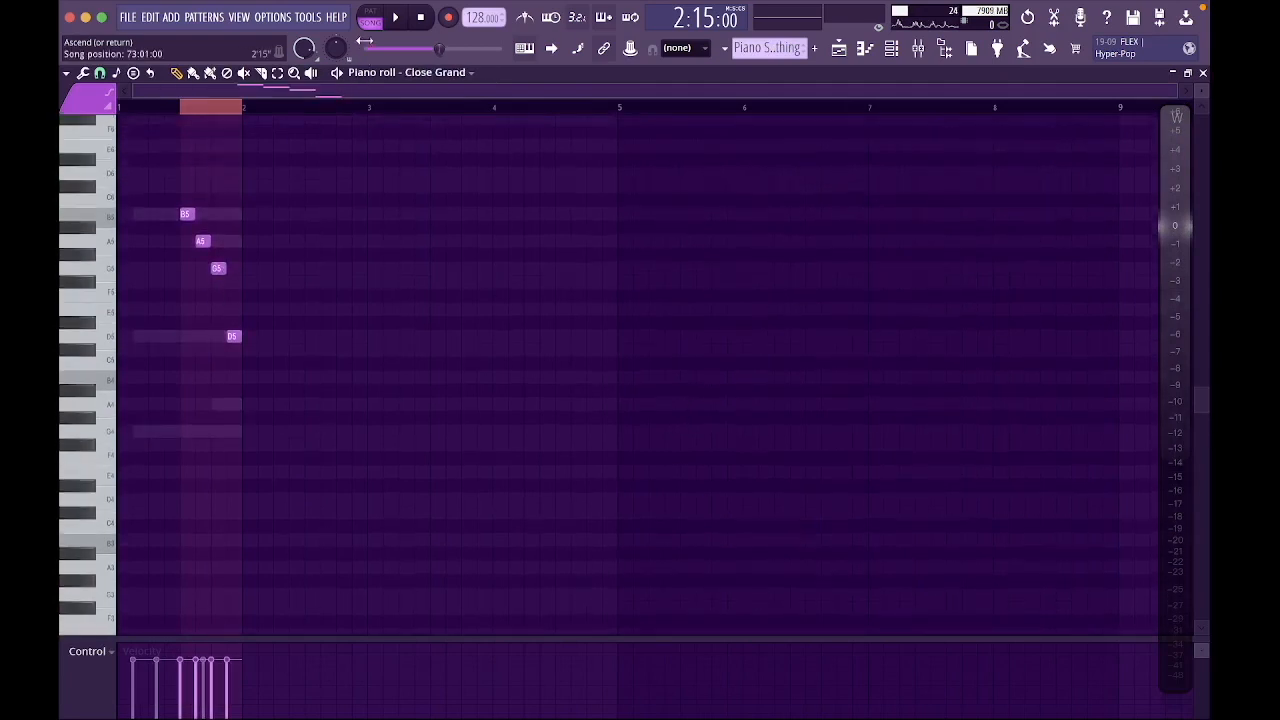
pyautogui.click(375, 21)
pyautogui.press('space')
pyautogui.press('space')
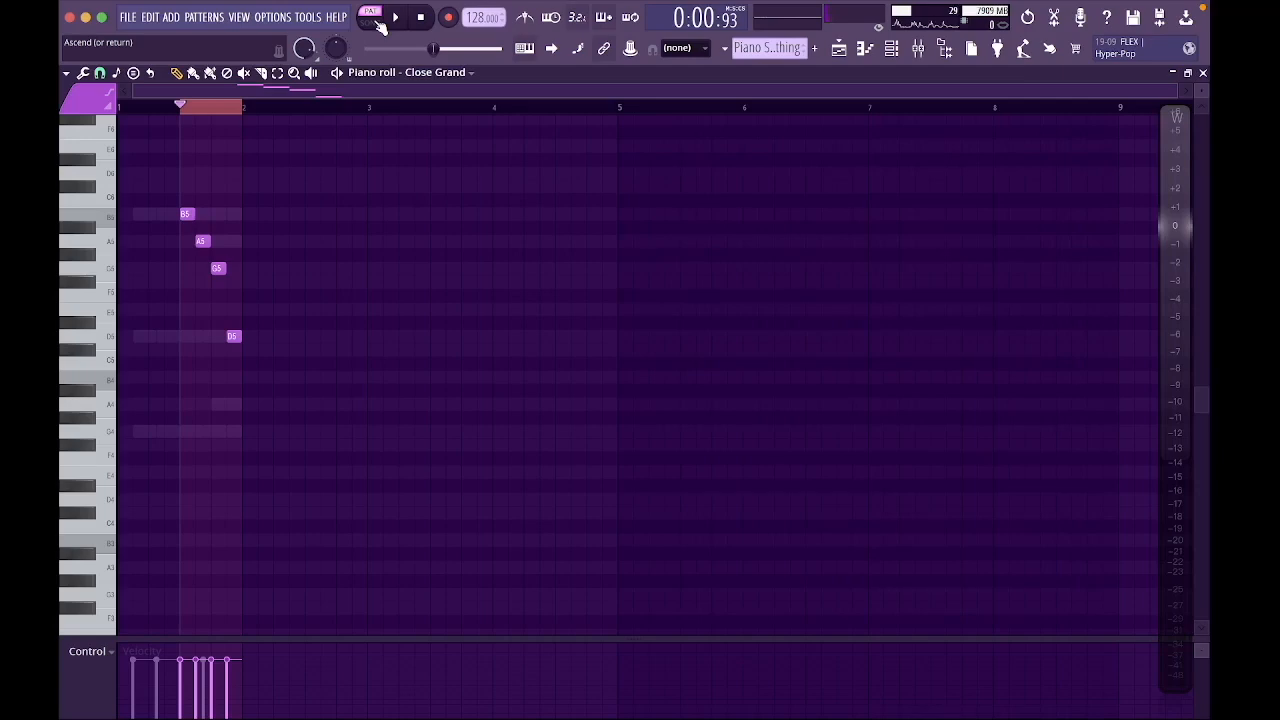
pyautogui.click(1202, 72)
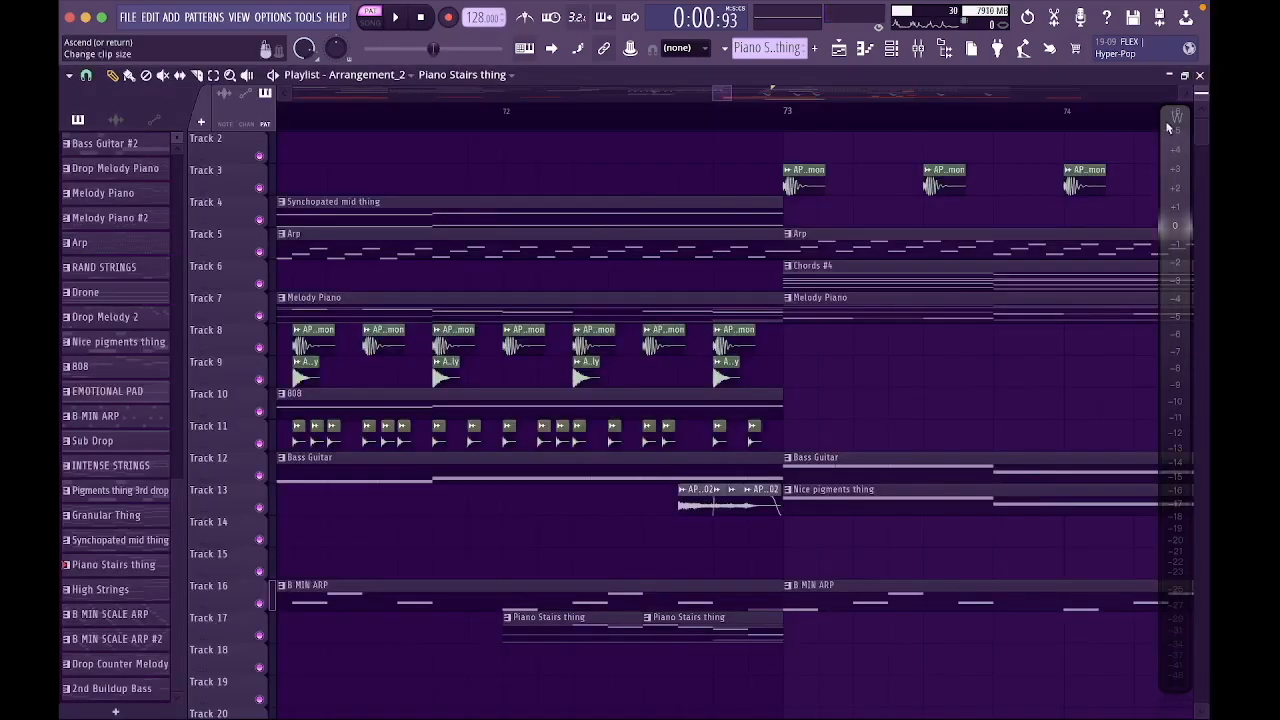
# Point out the Arp and Chords #4 clips starting at bar 73 and set the song position there in song mode.
pyautogui.scroll(-2, 869, 336)
pyautogui.scroll(-2, 740, 340)
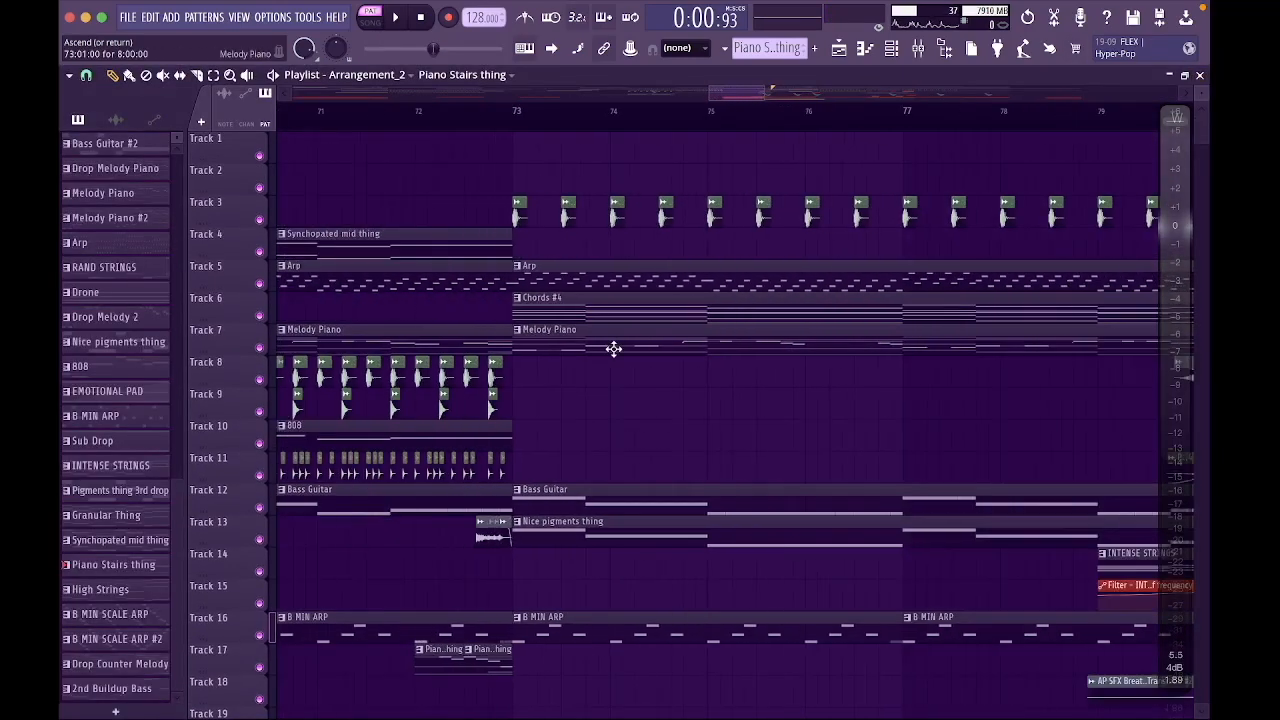
pyautogui.click(527, 264)
pyautogui.click(544, 305)
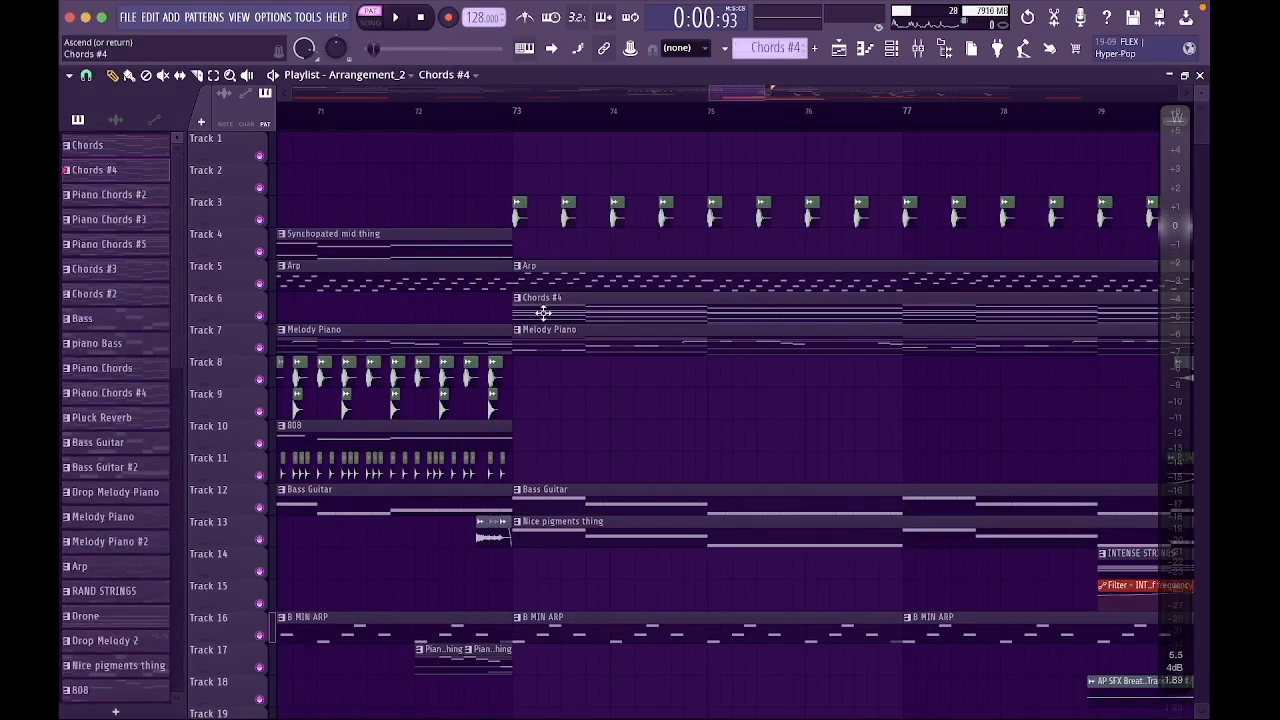
pyautogui.click(519, 111)
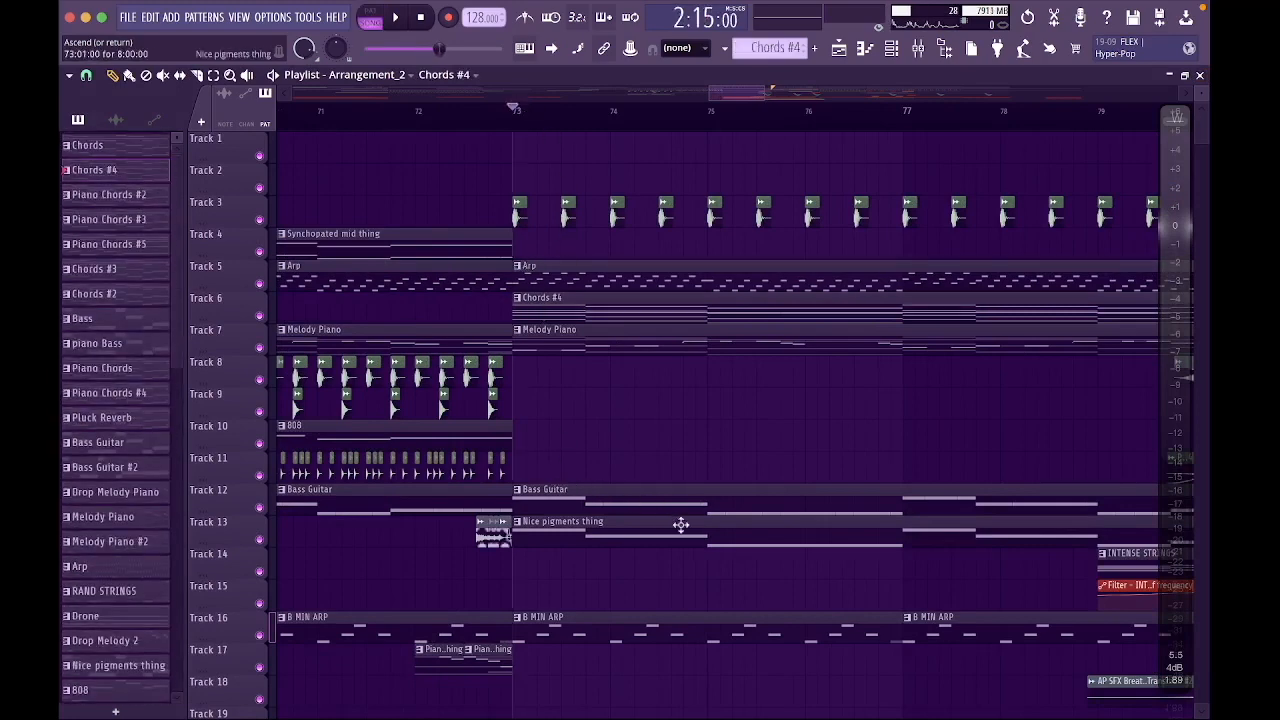
# Listen to the full arrangement from bar 73, skip ahead to bar 77, play through the buildup to bar 88, and stop.
pyautogui.scroll(-2, 749, 526)
pyautogui.press('space')
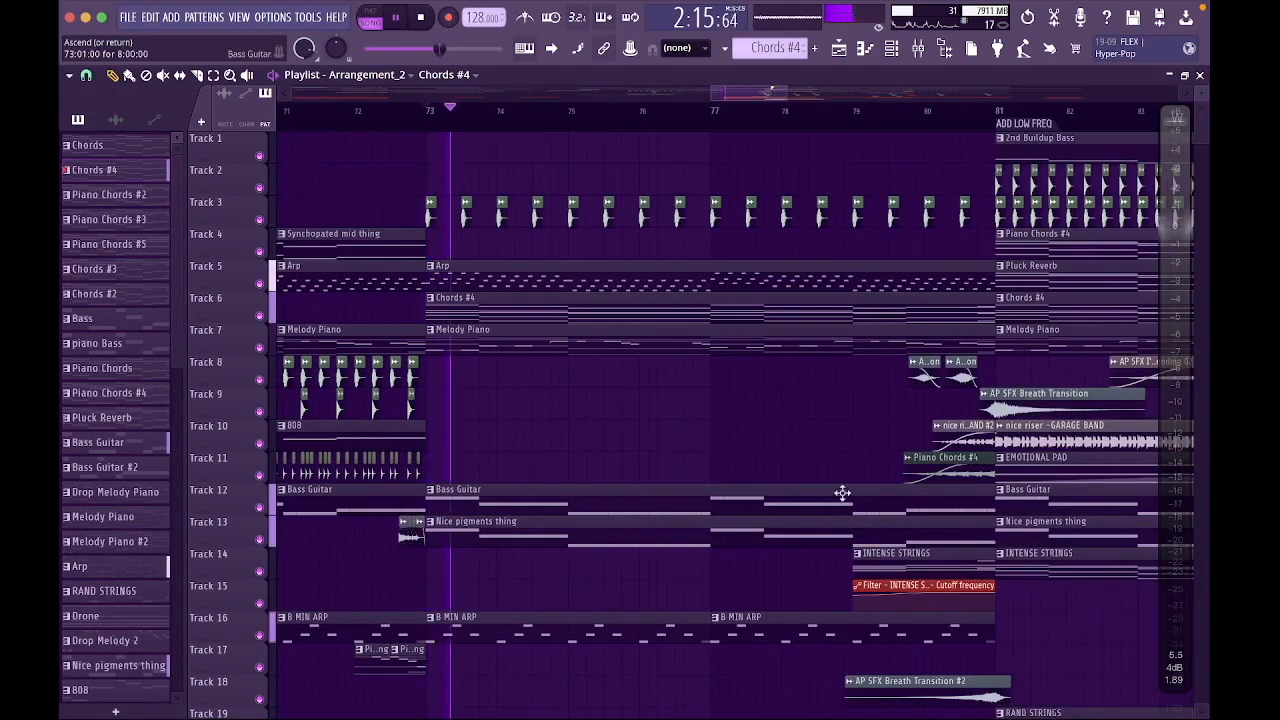
pyautogui.click(718, 108)
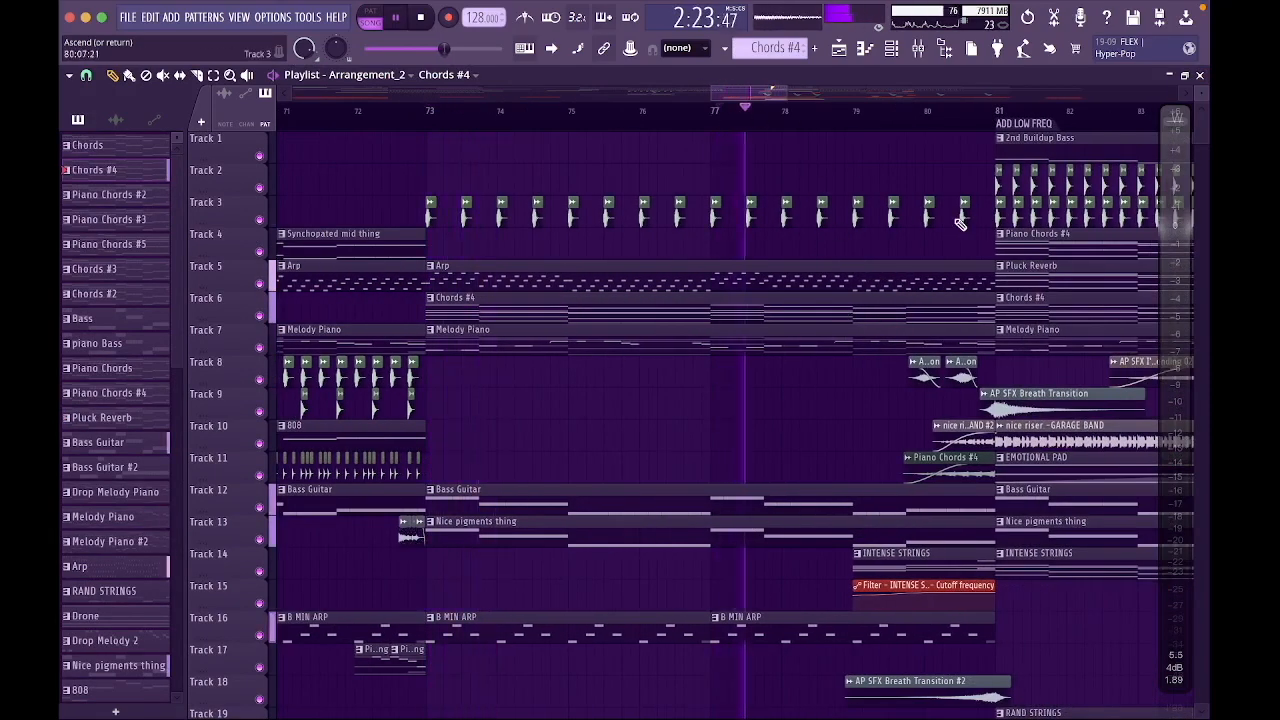
pyautogui.hscroll(3, 668, 243)
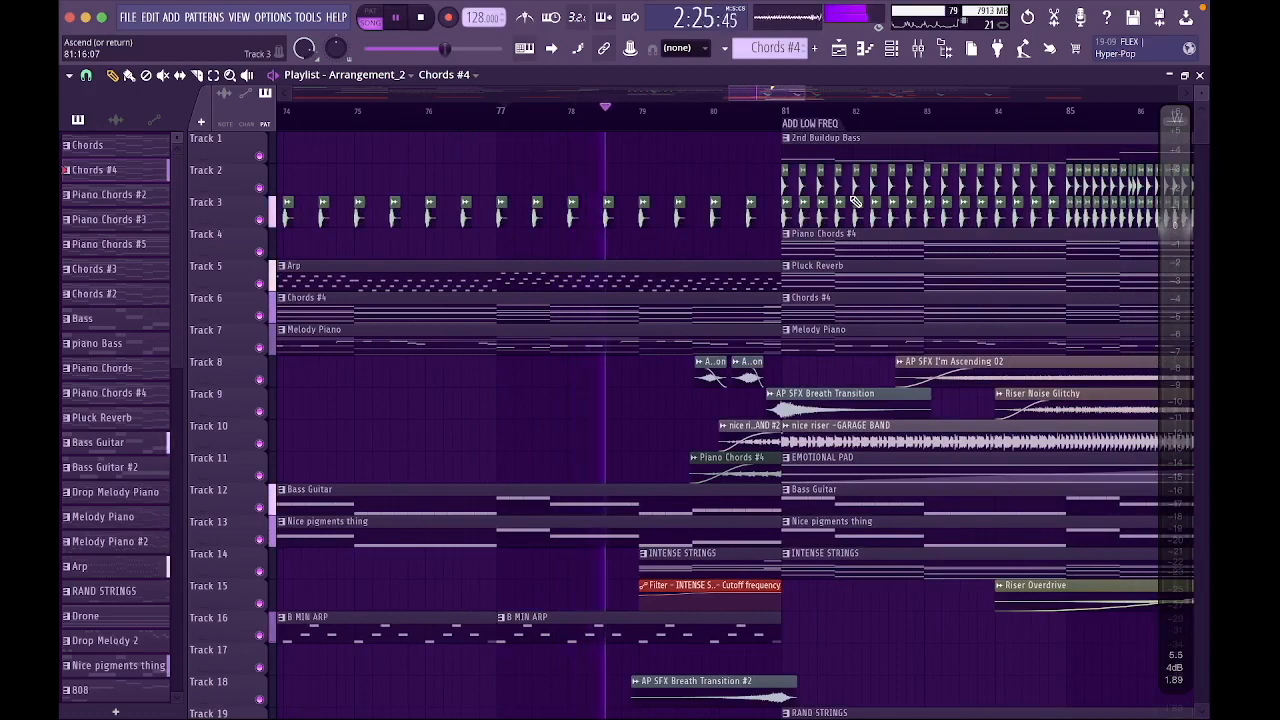
pyautogui.scroll(-2, 855, 201)
pyautogui.hscroll(1, 855, 201)
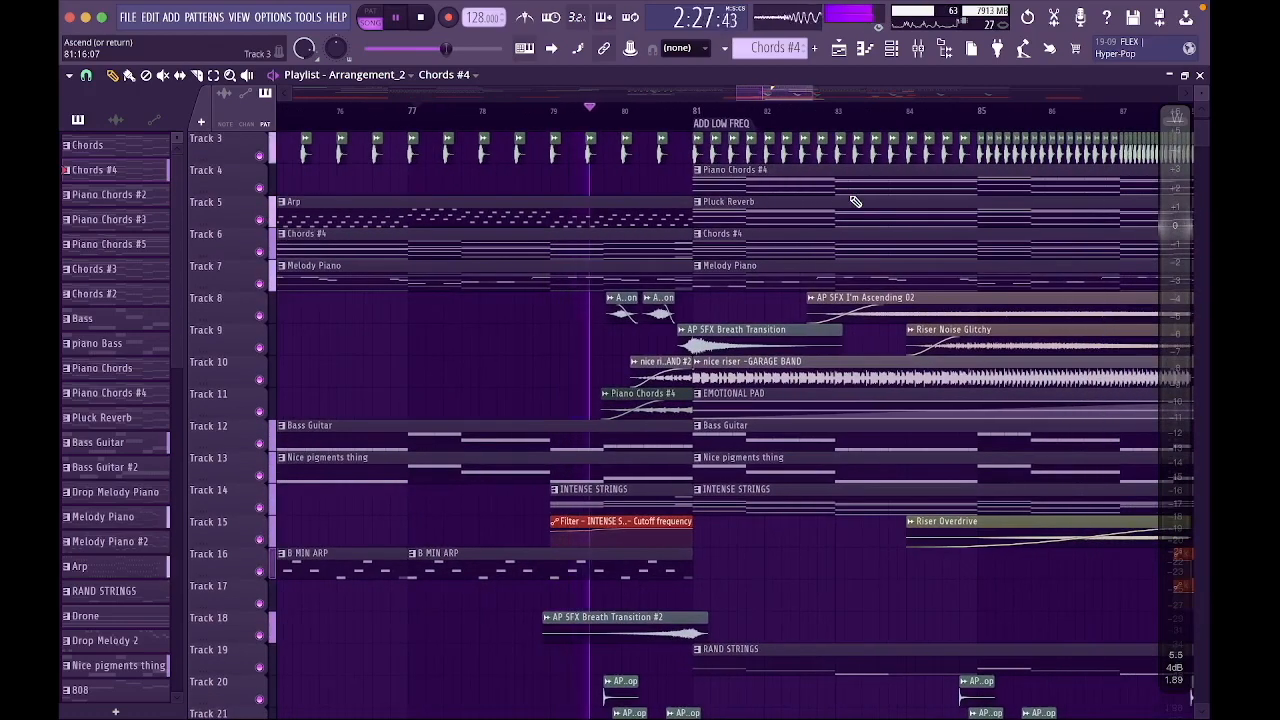
pyautogui.scroll(-2, 855, 201)
pyautogui.scroll(1, 855, 201)
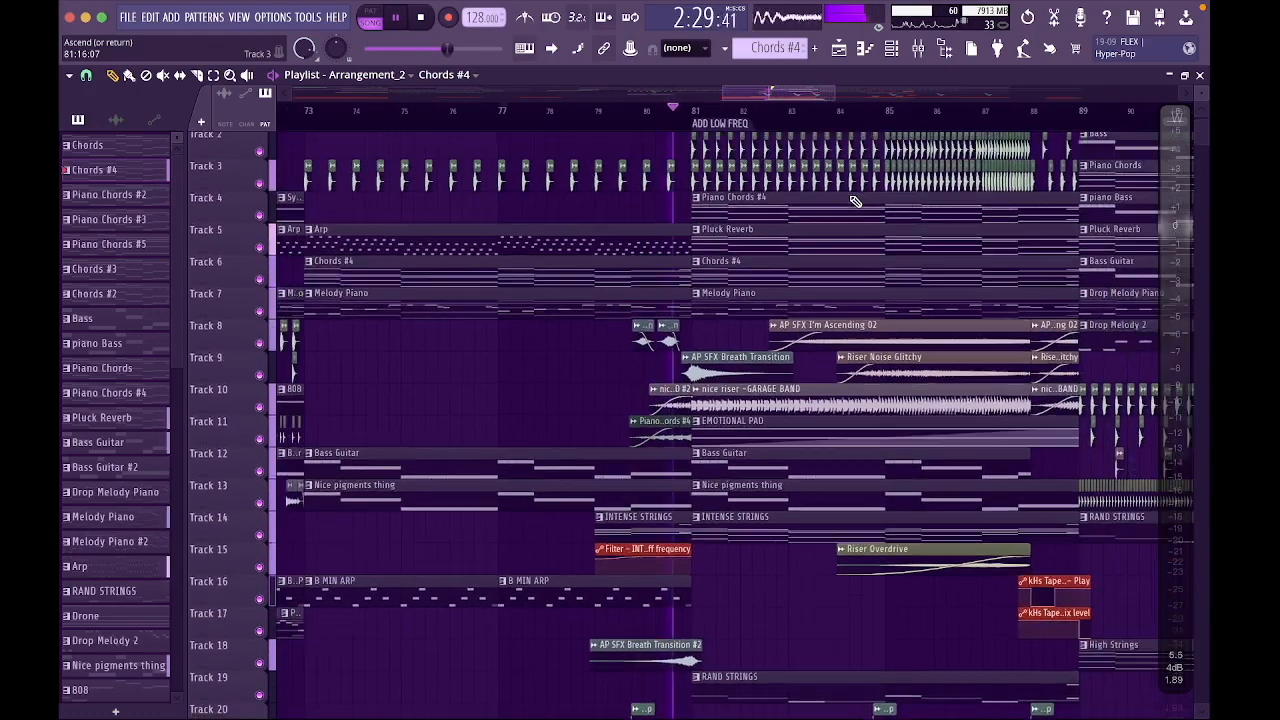
pyautogui.hscroll(3, 855, 201)
pyautogui.scroll(1, 855, 201)
pyautogui.hscroll(3, 855, 201)
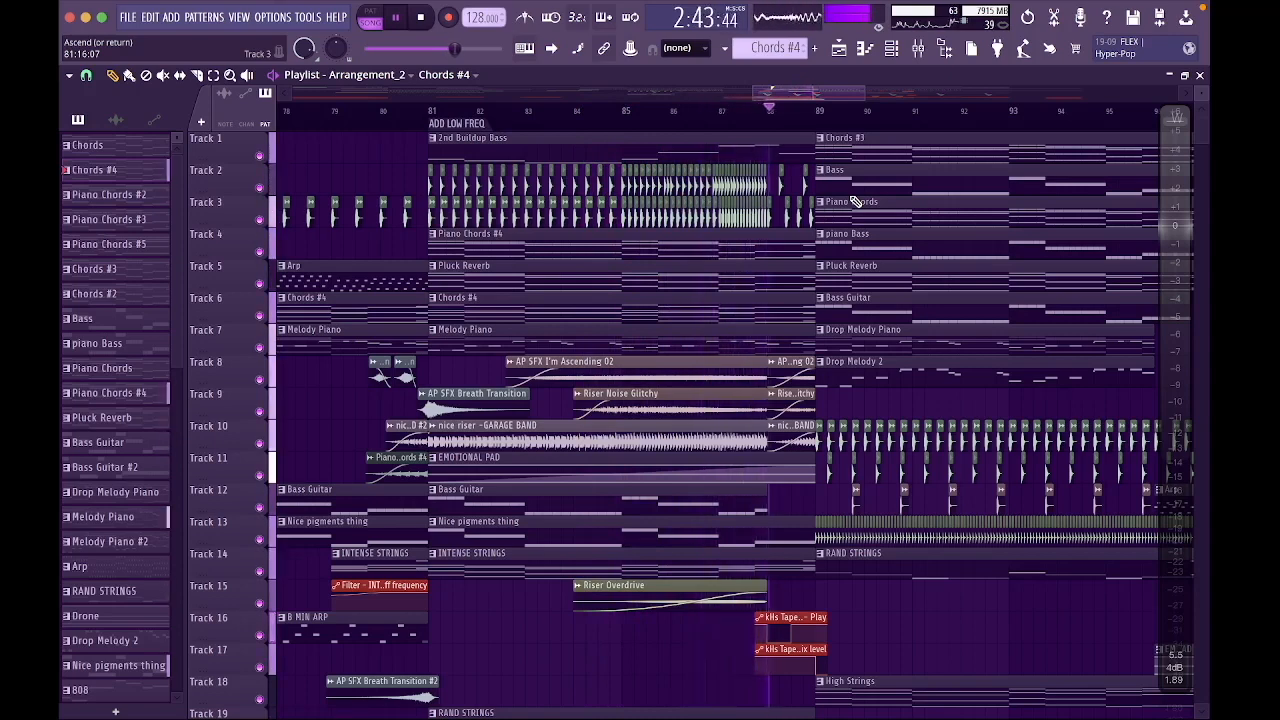
pyautogui.click(420, 24)
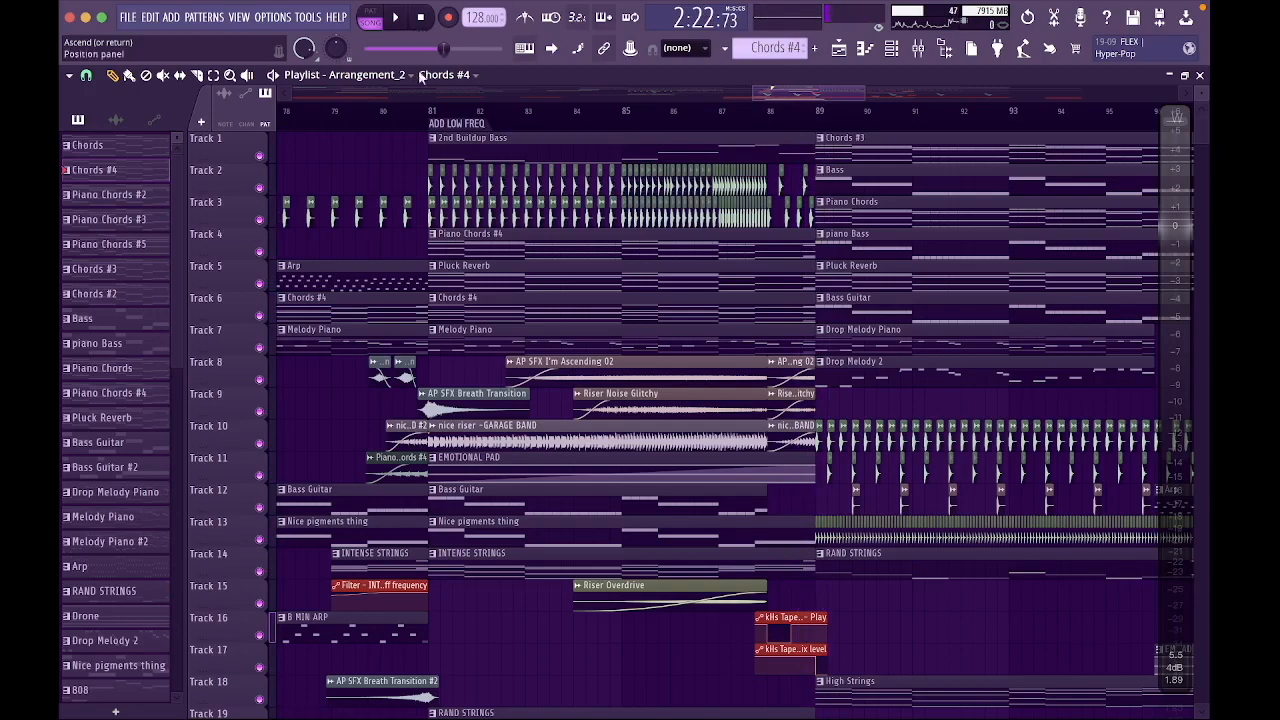
# Set the song position to bar 81, listen to the 2nd Buildup Bass pattern from Track 1 in pattern mode, and return to the playlist.
pyautogui.hscroll(-2, 424, 95)
pyautogui.click(494, 114)
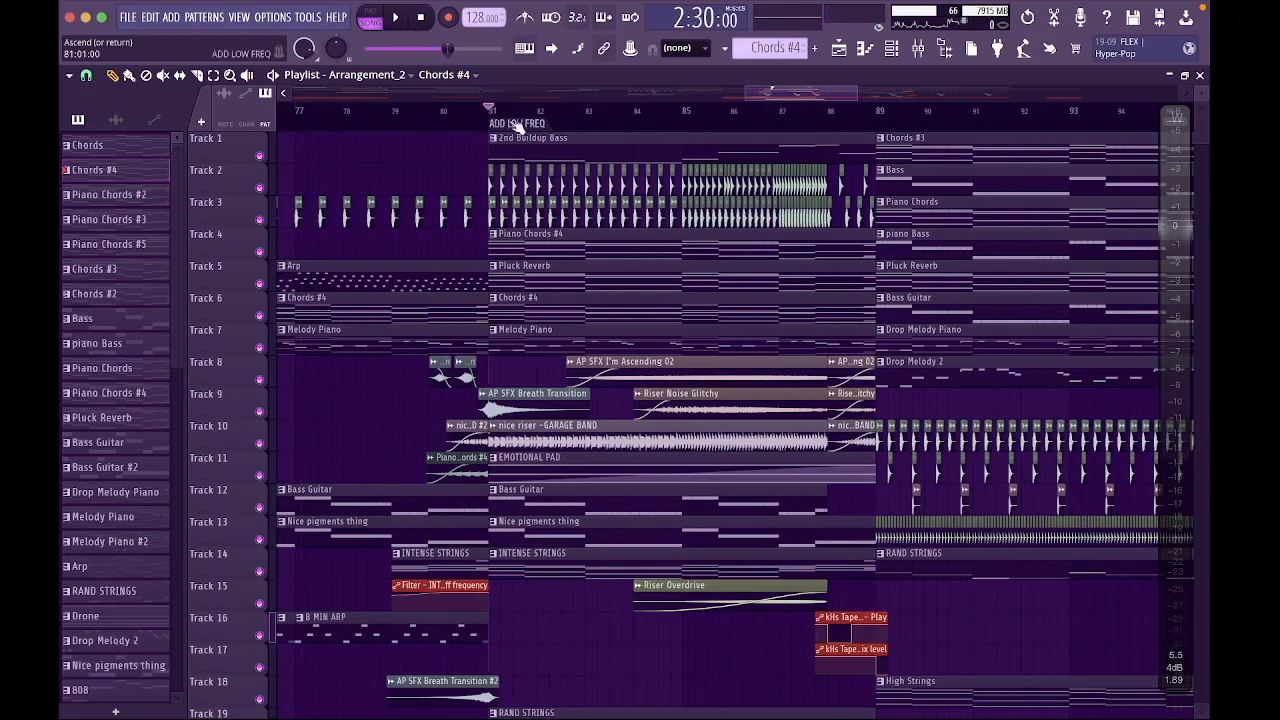
pyautogui.doubleClick(551, 143)
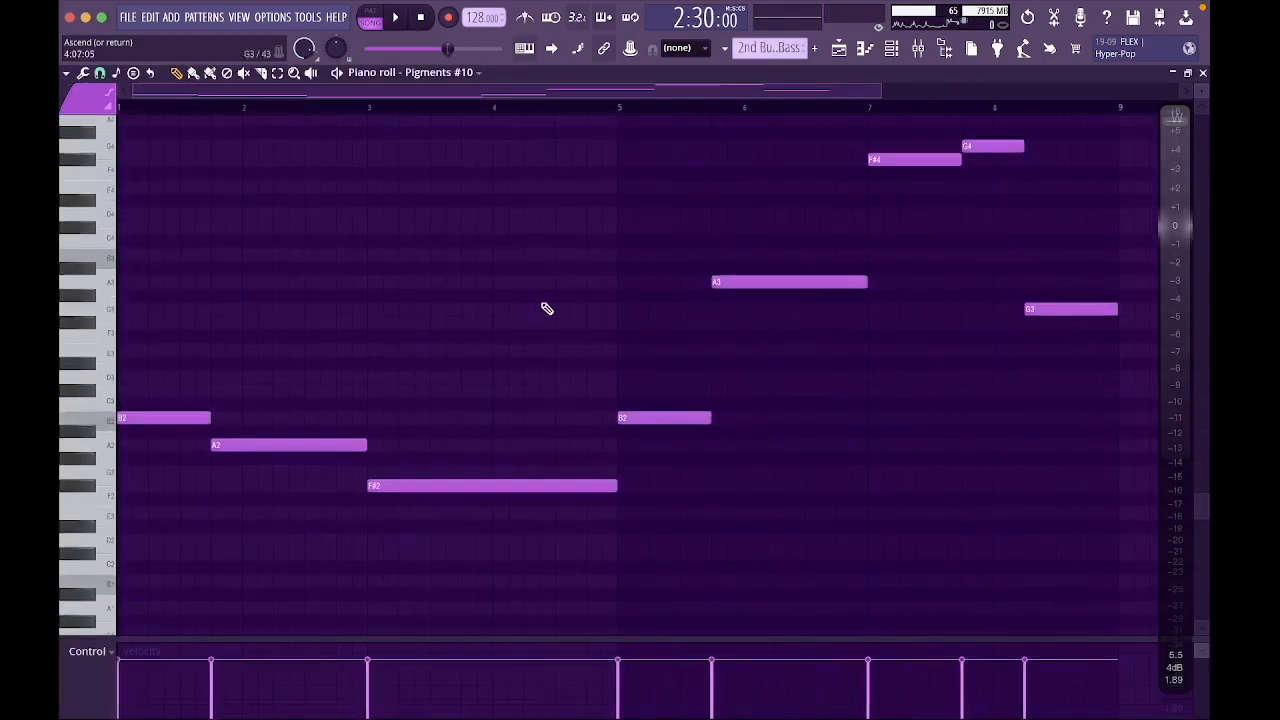
pyautogui.click(371, 12)
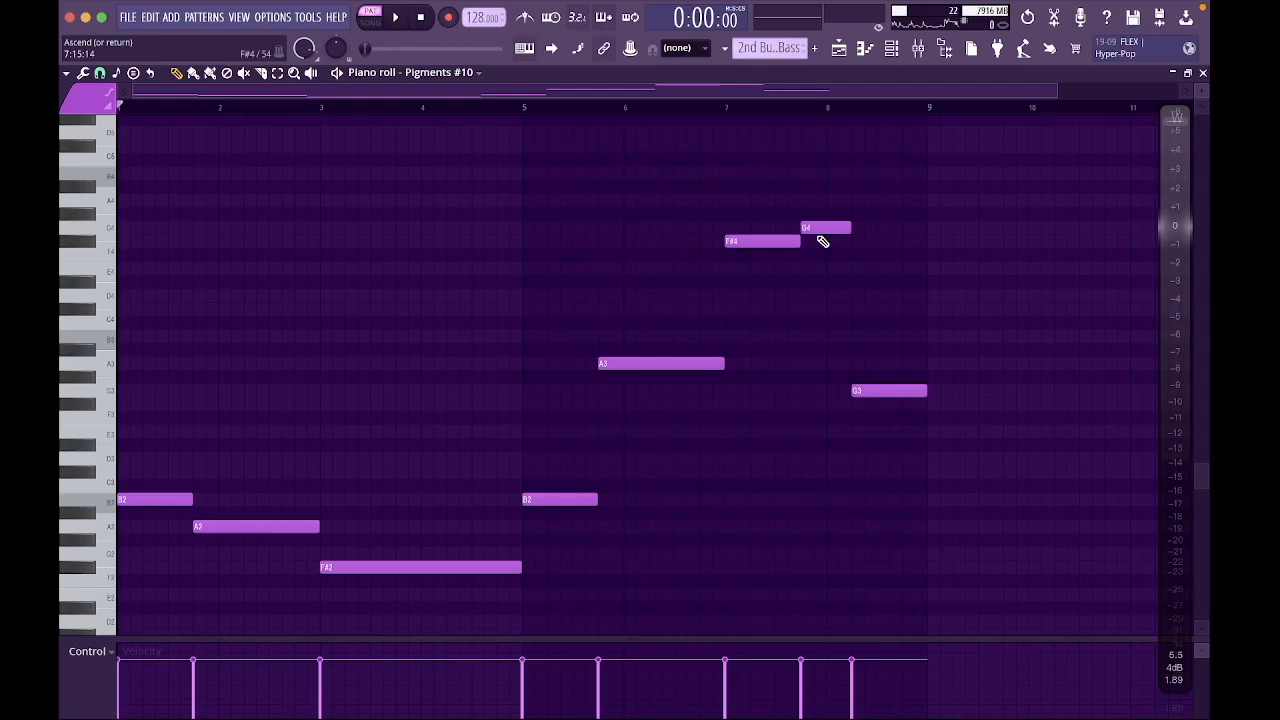
pyautogui.press('space')
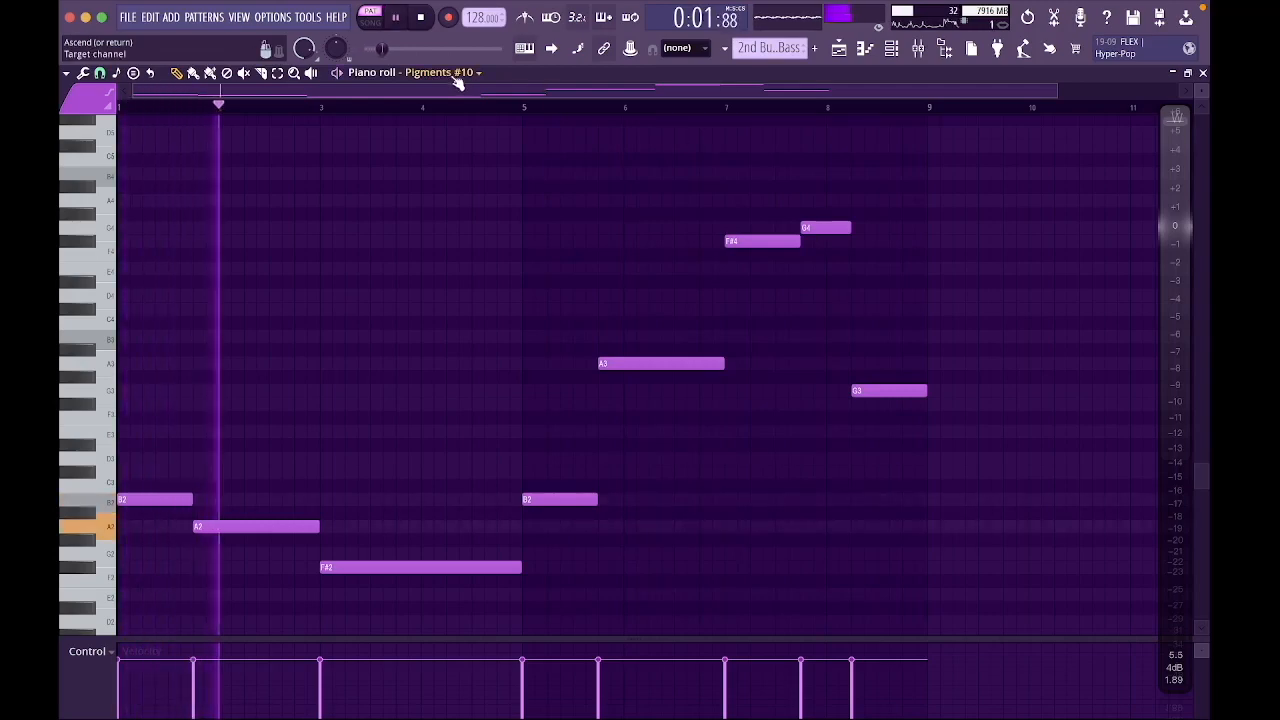
pyautogui.press('space')
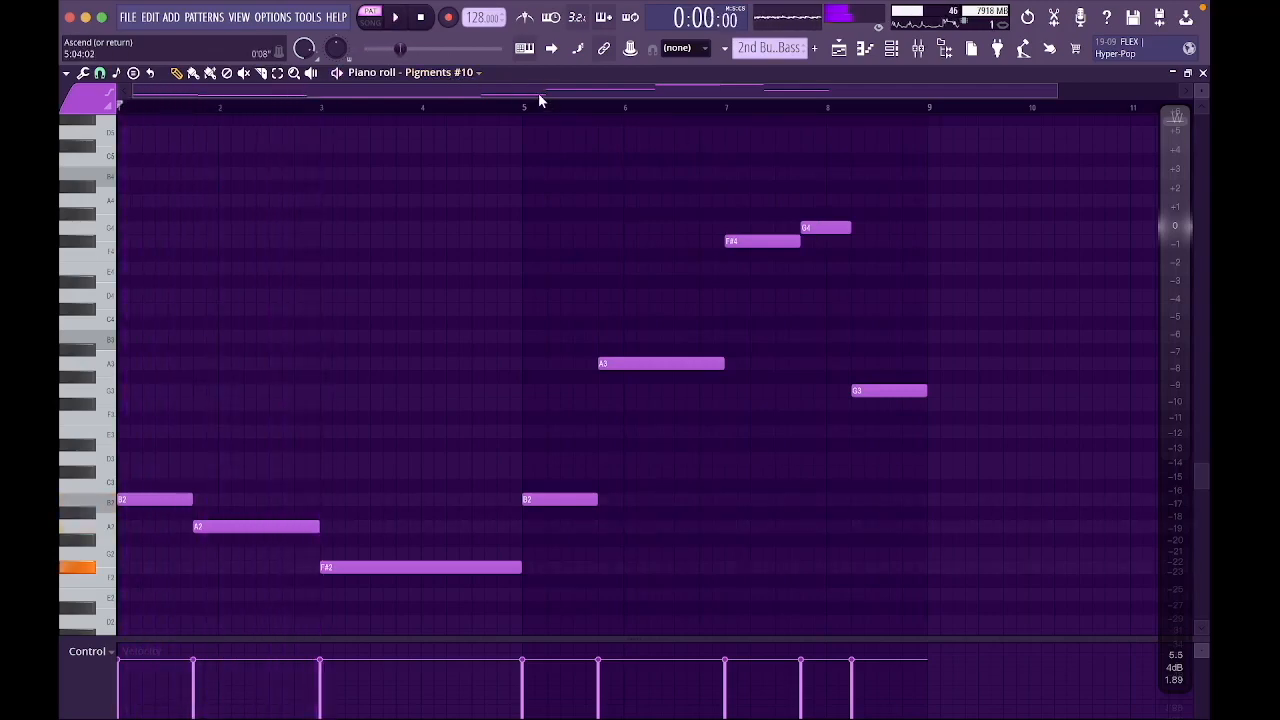
pyautogui.click(1203, 74)
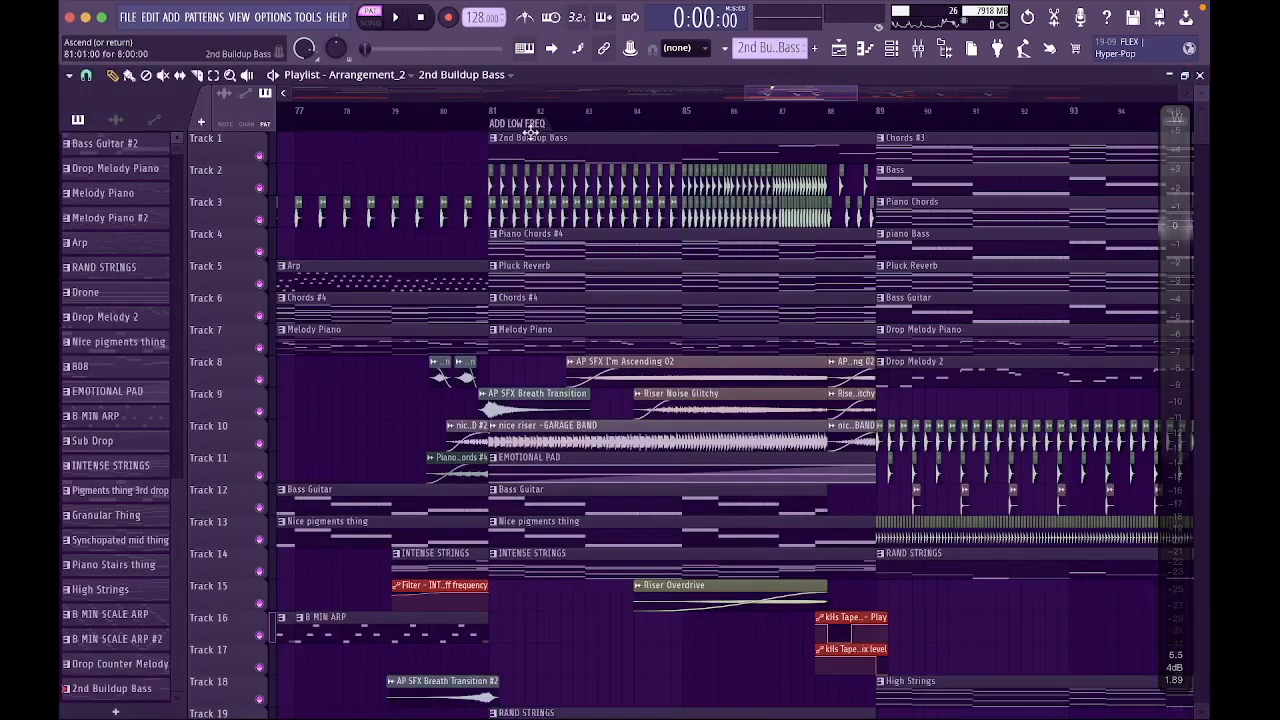
# Solo Tracks 2 and 3, listen to their buildup drums from bar 81, and turn all tracks back on.
pyautogui.rightClick(262, 188)
pyautogui.click(263, 217)
pyautogui.press('space')
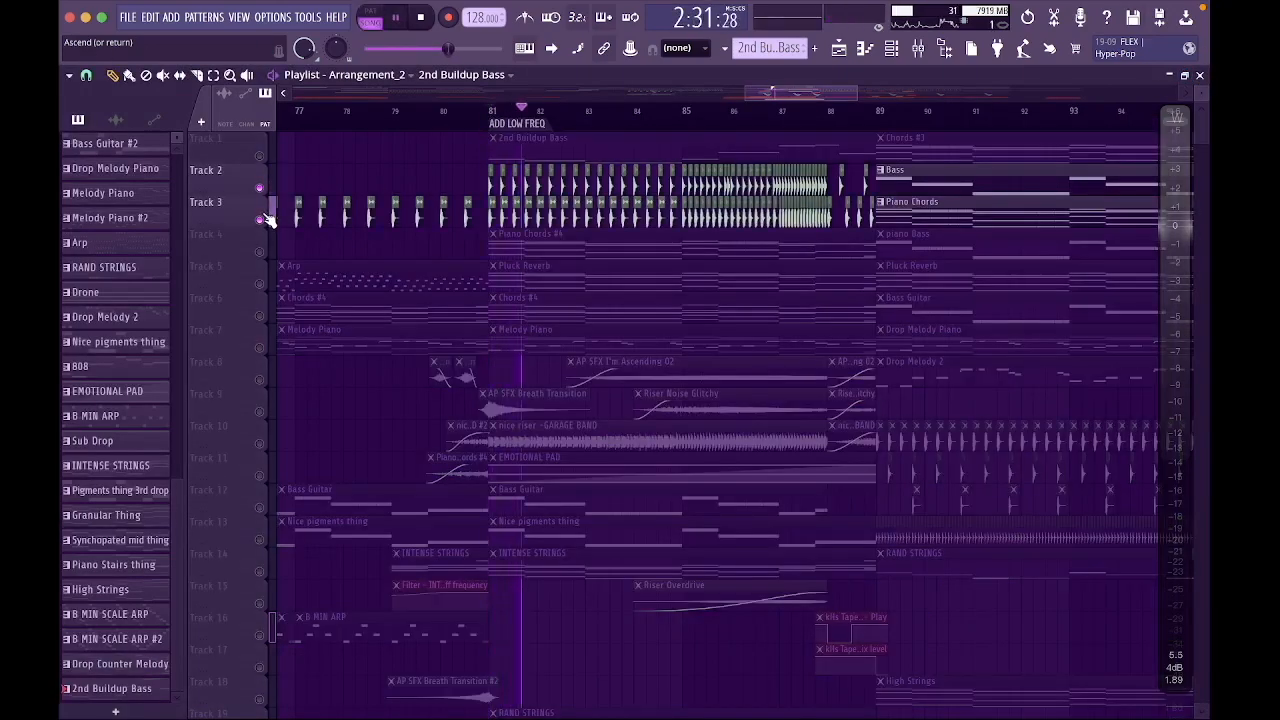
pyautogui.rightClick(266, 218)
pyautogui.press('space')
pyautogui.rightClick(263, 218)
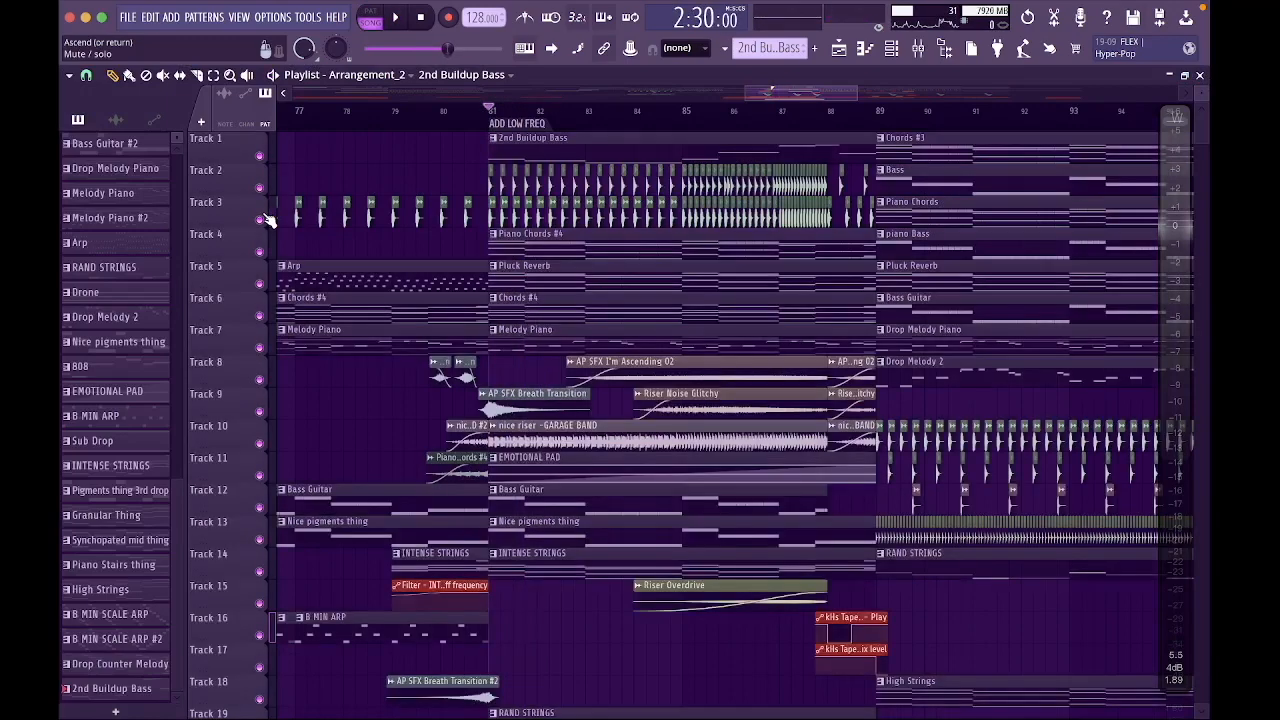
# Examine the notes of the Piano Chords #4 pattern from Track 4 and return to the playlist.
pyautogui.doubleClick(545, 248)
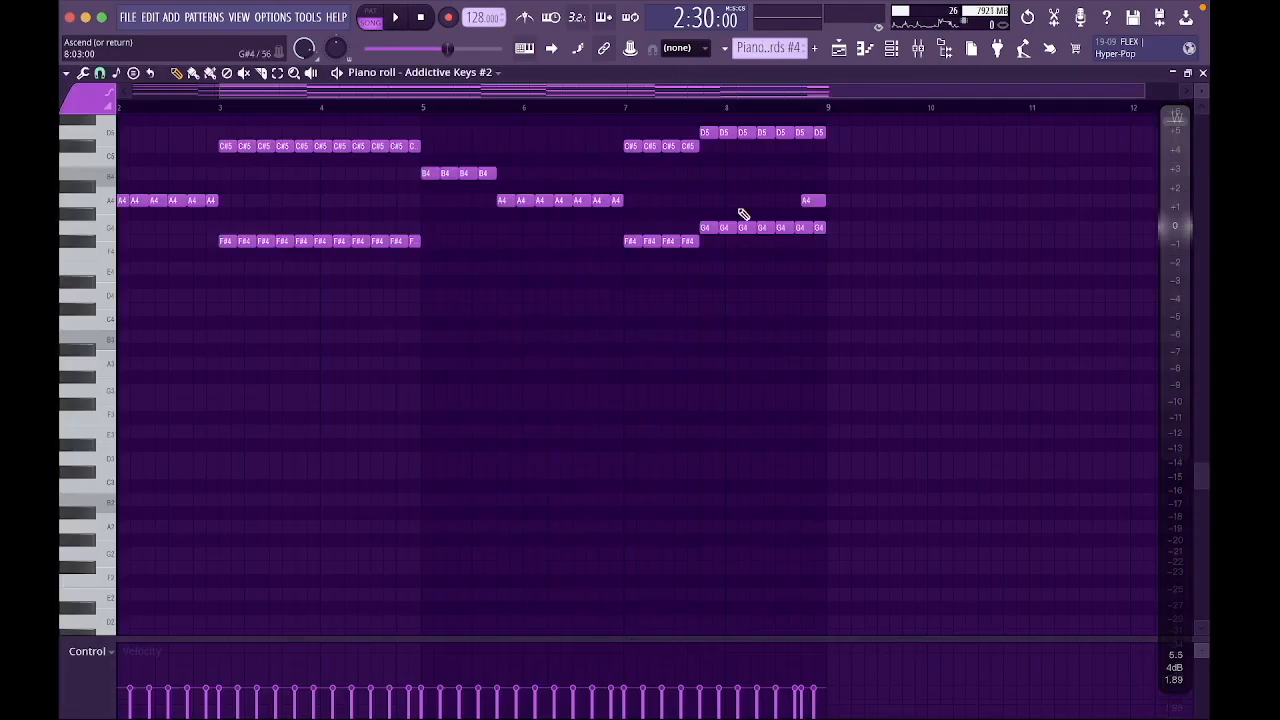
pyautogui.hscroll(-2, 743, 214)
pyautogui.click(1203, 73)
# Listen to the Track 5 Pluck Reverb pattern in pattern mode while viewing its notes, return to the playlist and stop playback.
pyautogui.click(548, 268)
pyautogui.click(375, 27)
pyautogui.press('space')
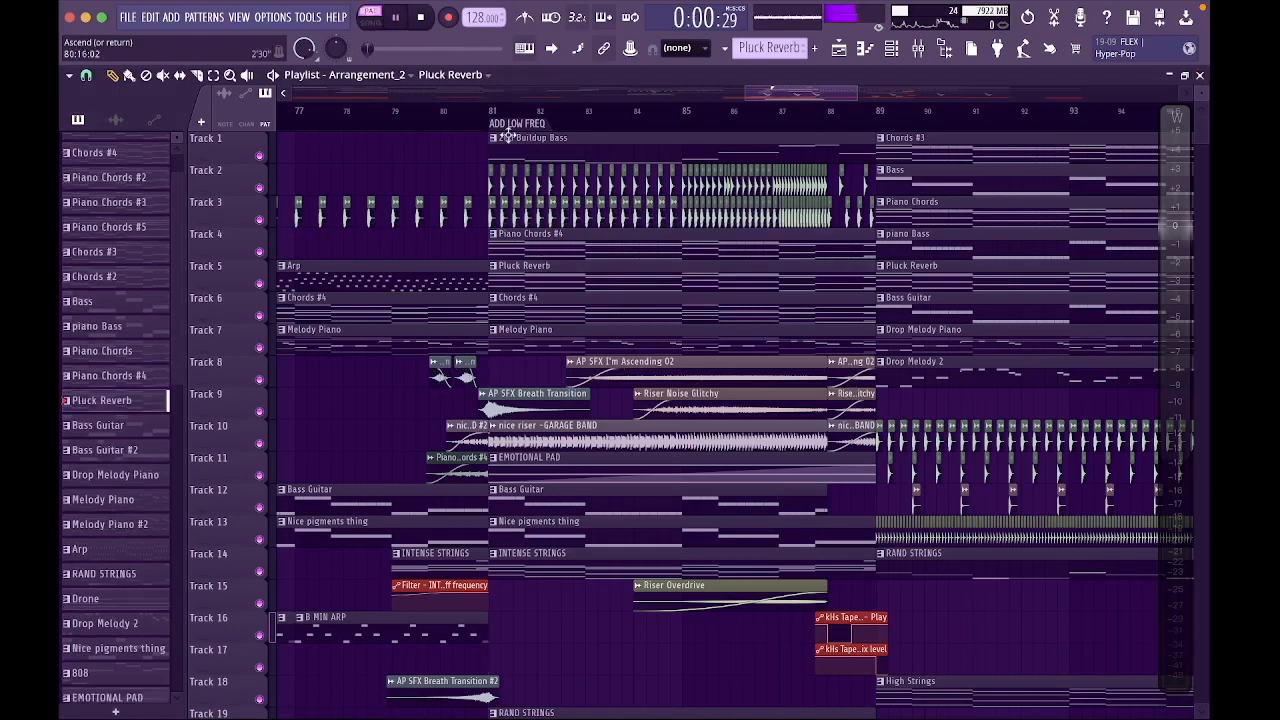
pyautogui.doubleClick(563, 277)
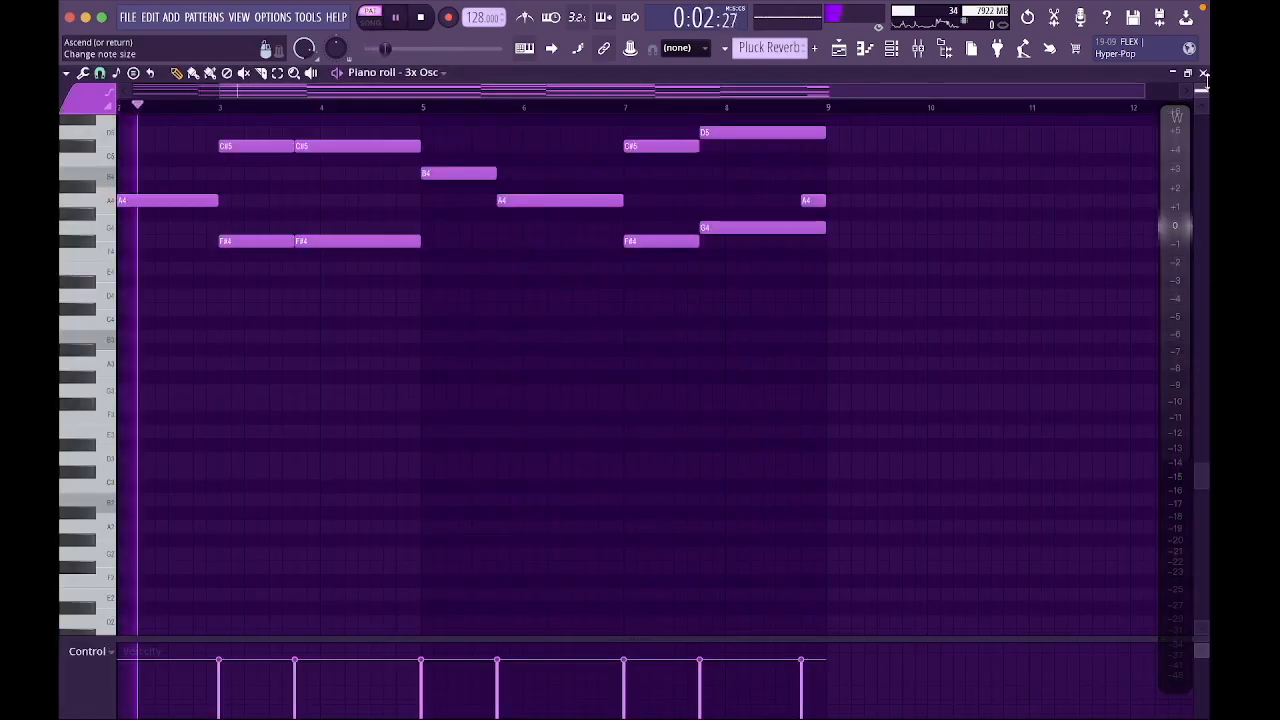
pyautogui.click(1203, 74)
pyautogui.press('space')
# Examine the notes of the Chords #4 pattern from Track 6 and return to the playlist.
pyautogui.doubleClick(663, 309)
pyautogui.scroll(4, 669, 318)
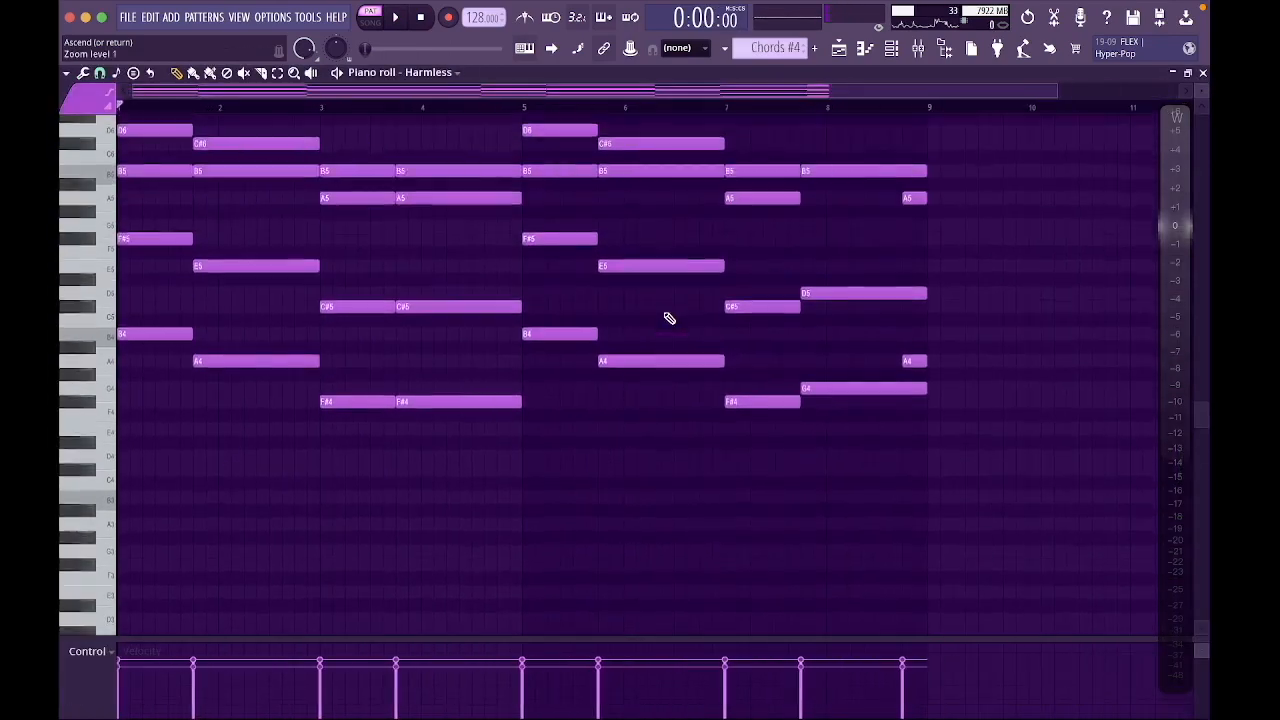
pyautogui.click(1203, 73)
# Look over the buildup's tracks and point out the Bass Guitar, Nice pigments thing and INTENSE STRINGS clips at bar 81.
pyautogui.scroll(-8, 604, 487)
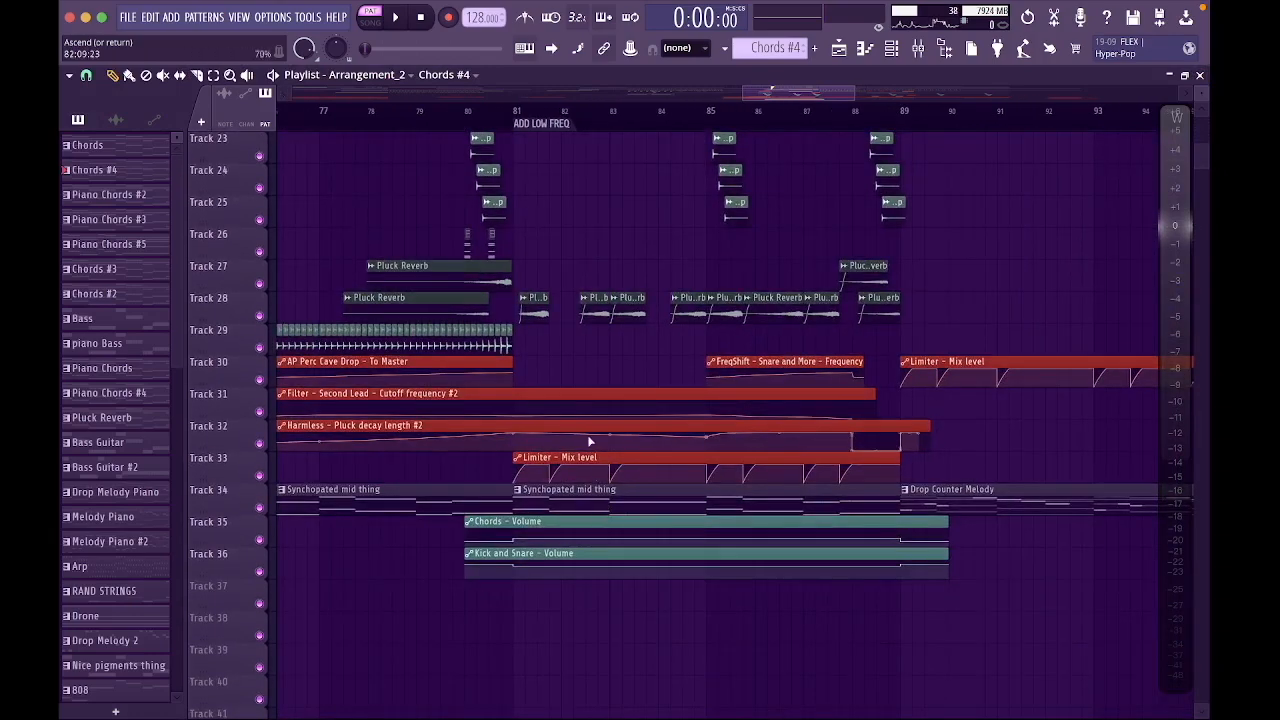
pyautogui.scroll(6, 799, 437)
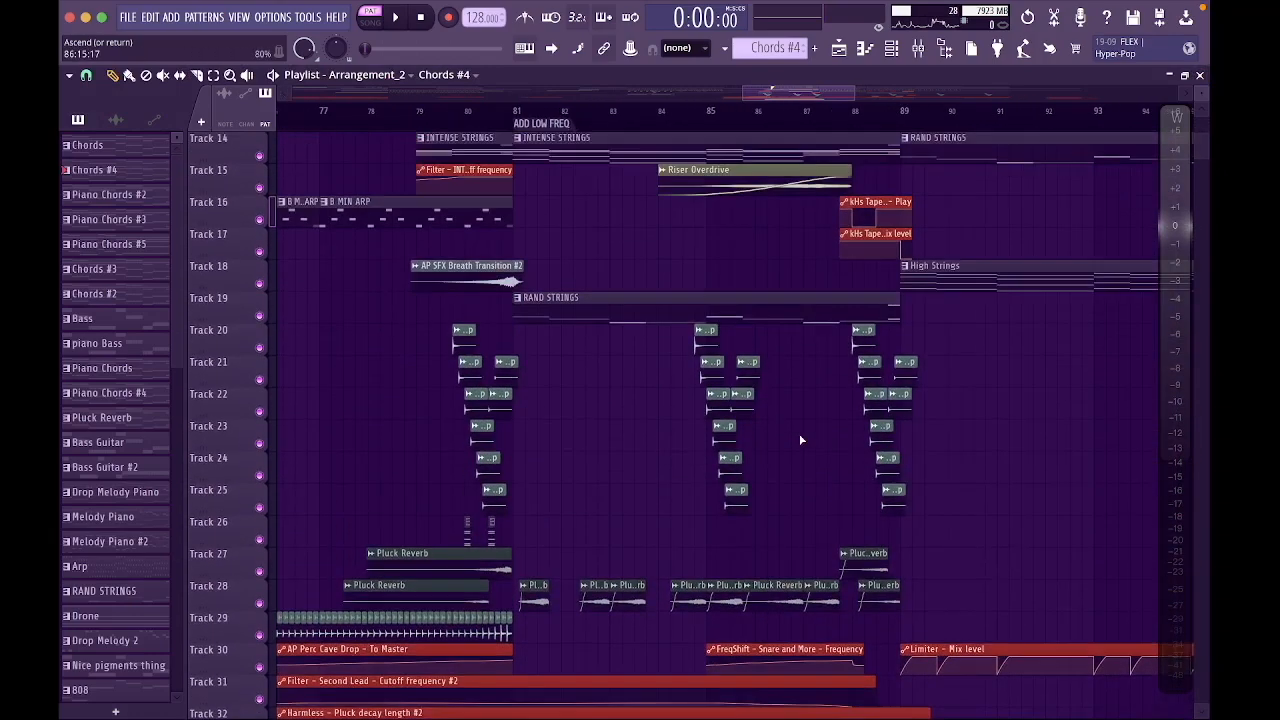
pyautogui.click(580, 334)
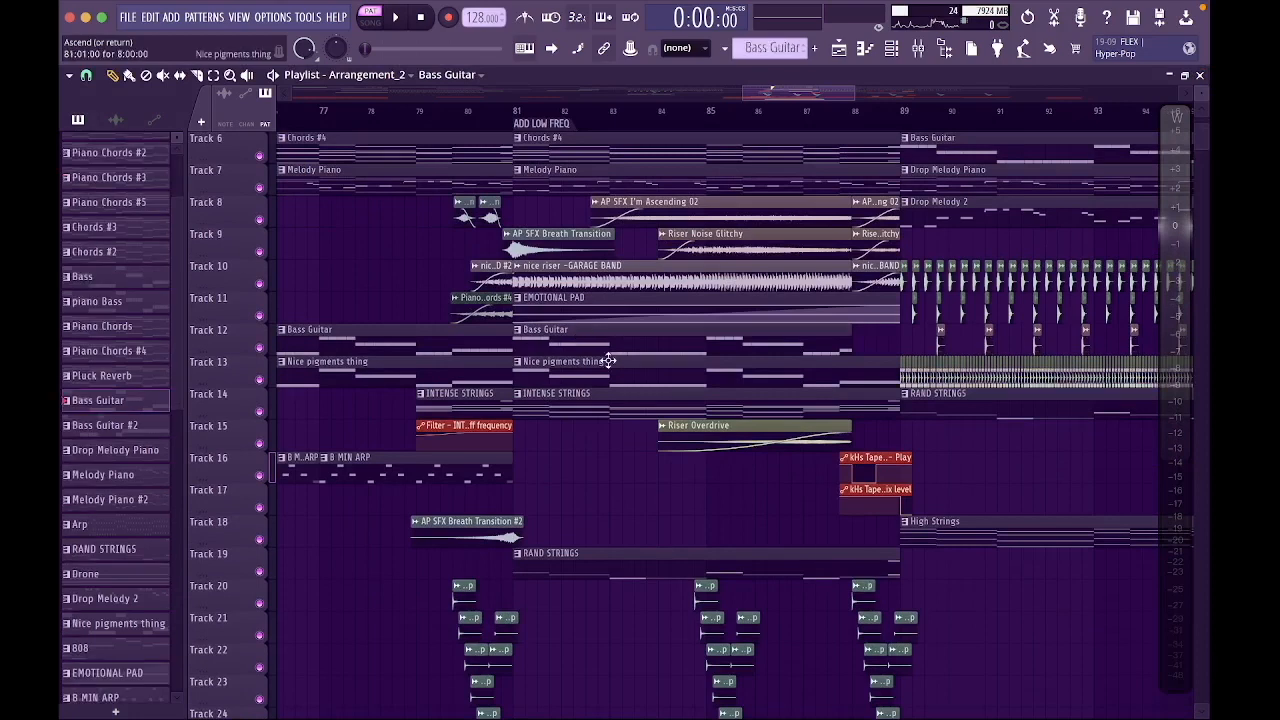
pyautogui.click(607, 370)
pyautogui.click(612, 402)
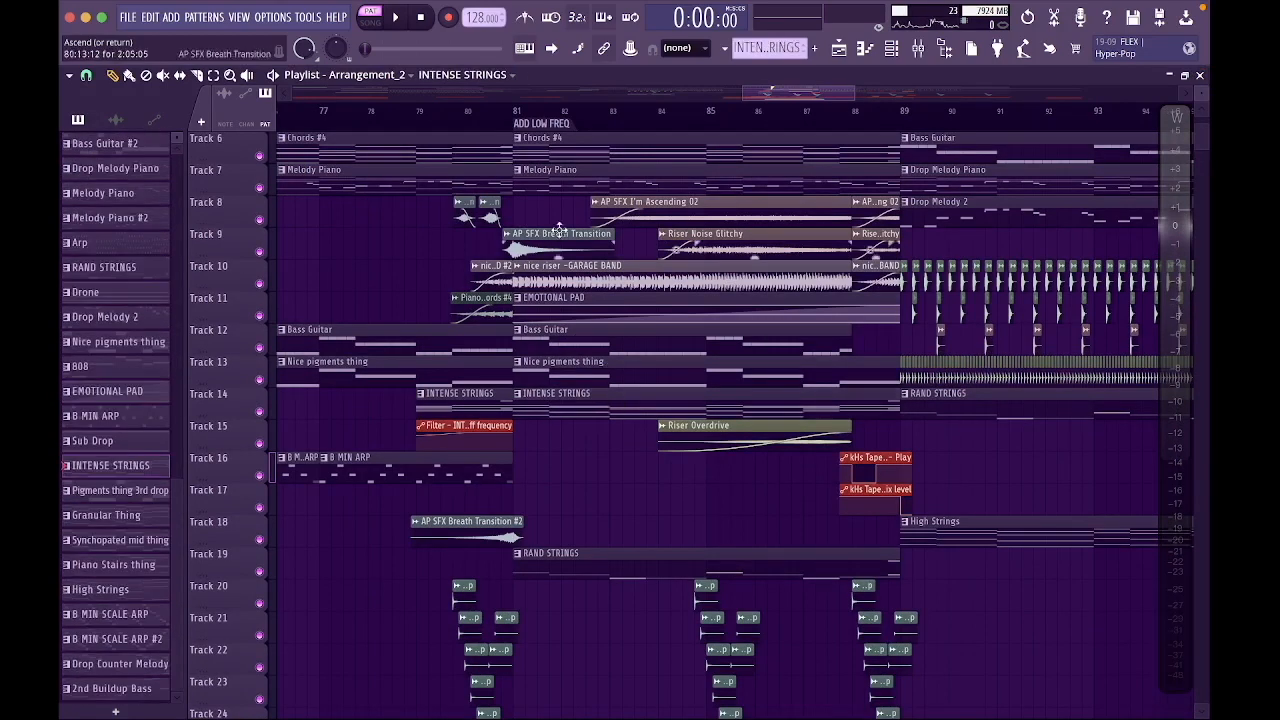
# Examine the notes of the INTENSE STRINGS pattern and view its Strings Section instrument.
pyautogui.press('l')
pyautogui.press('F7')
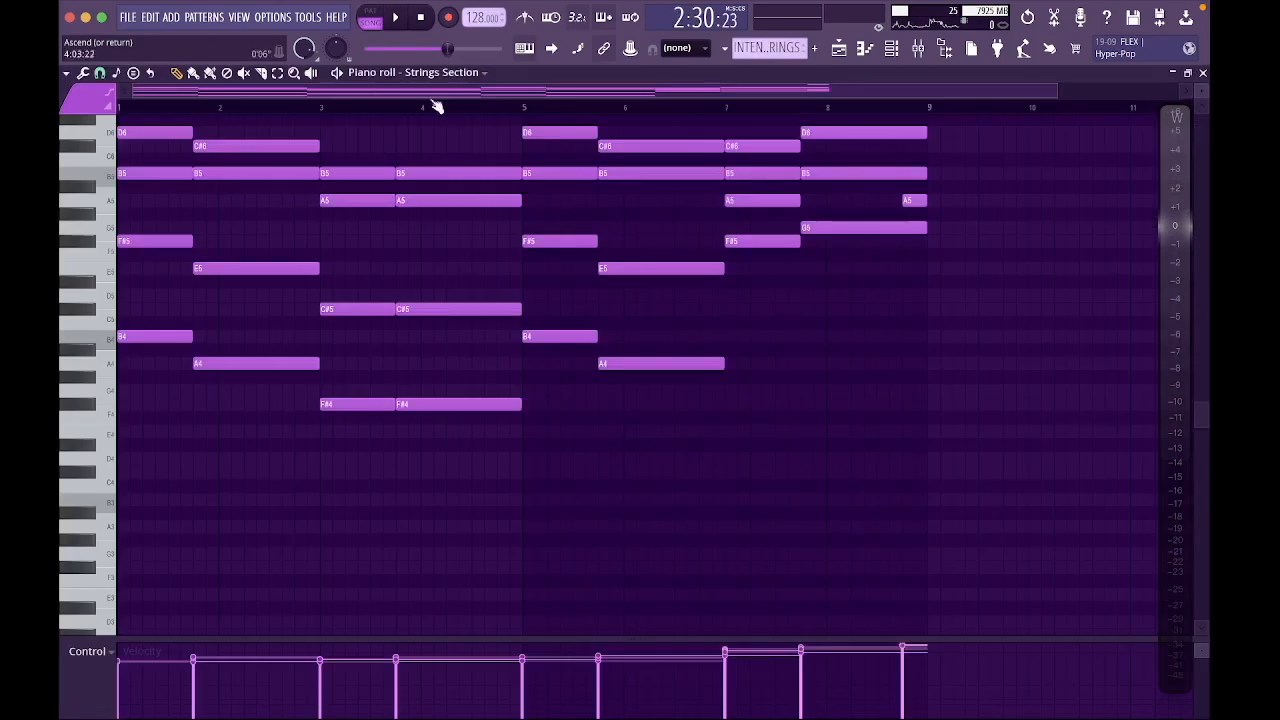
pyautogui.click(422, 22)
pyautogui.scroll(5, 477, 206)
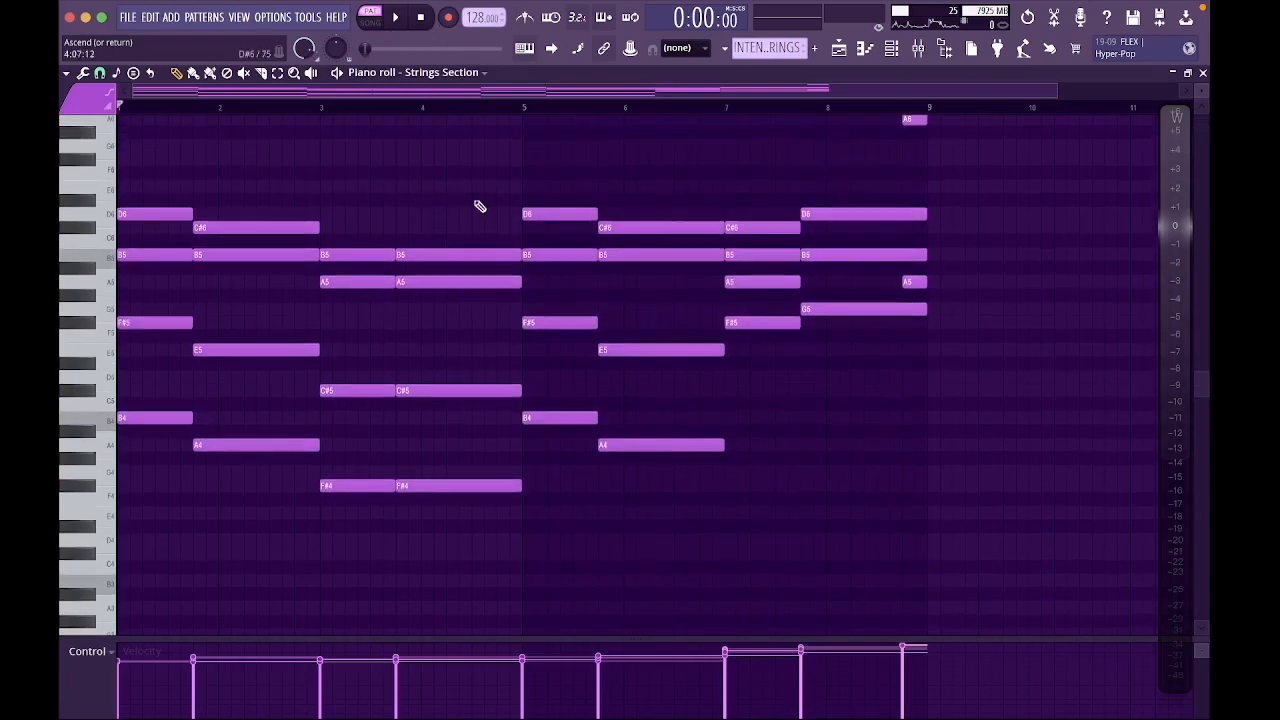
pyautogui.click(477, 65)
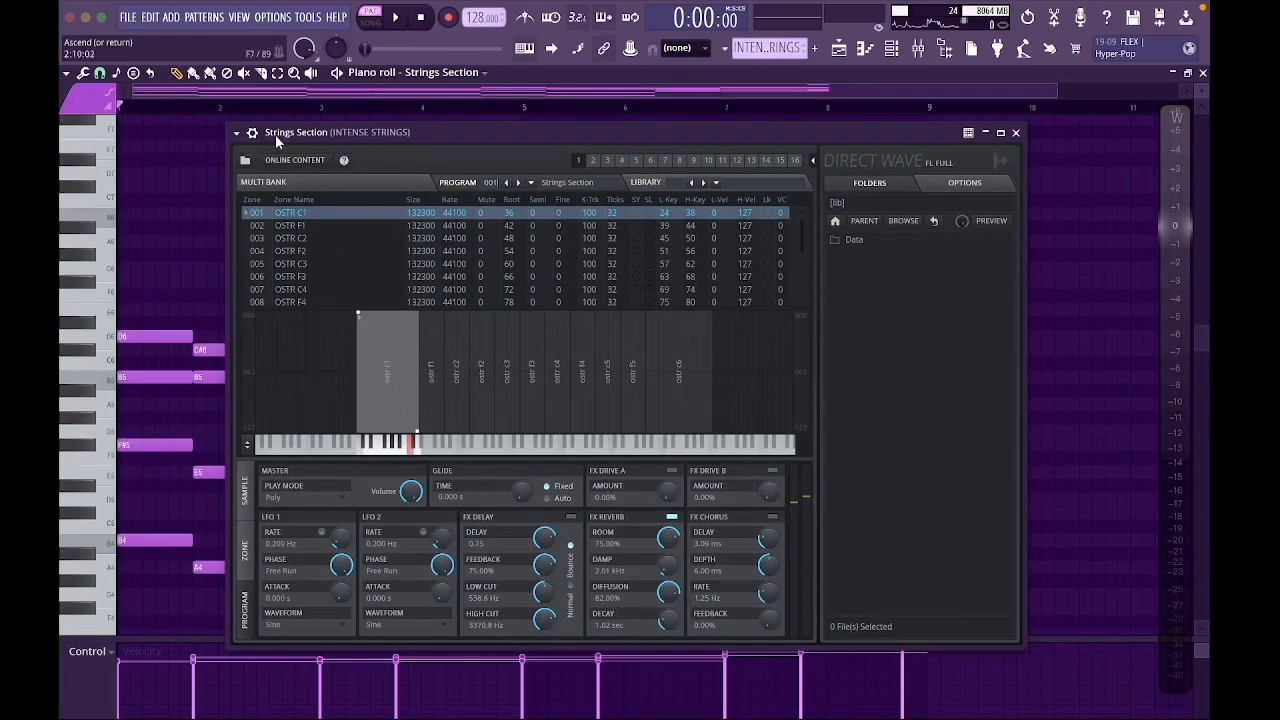
pyautogui.click(1015, 132)
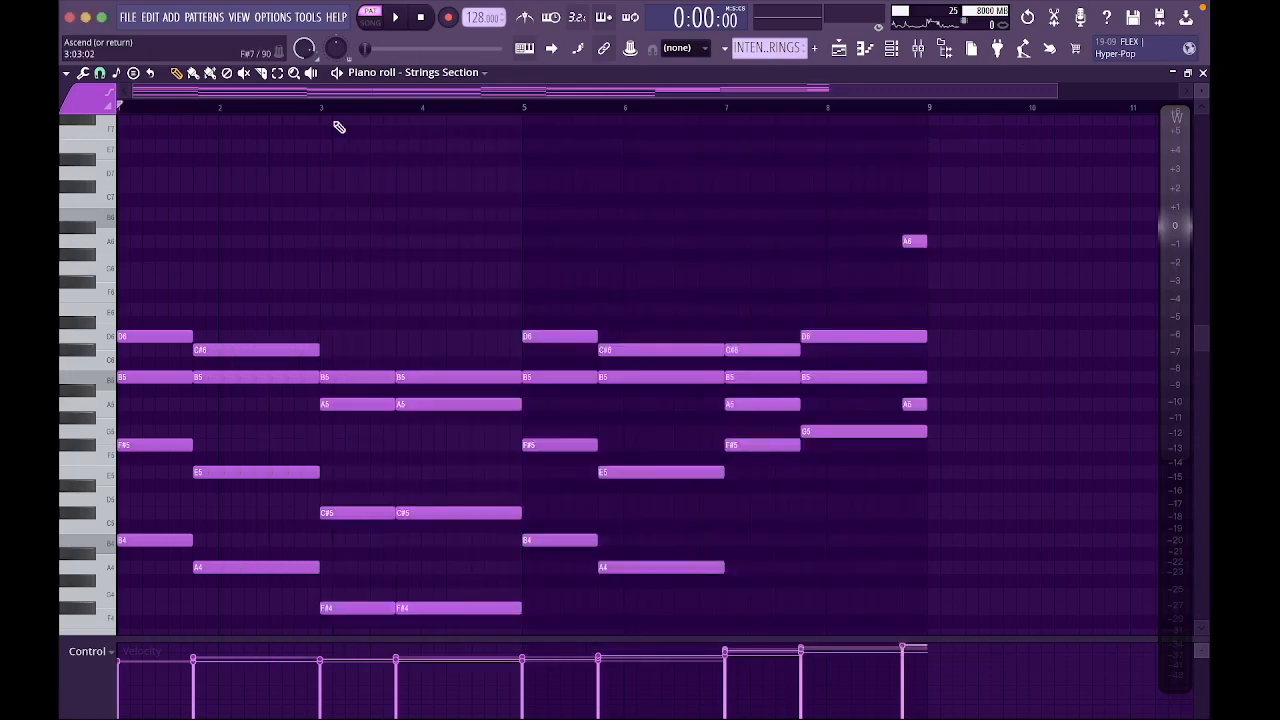
# Listen to the INTENSE STRINGS pattern, return to the playlist and set the song position to bar 81.
pyautogui.press('space')
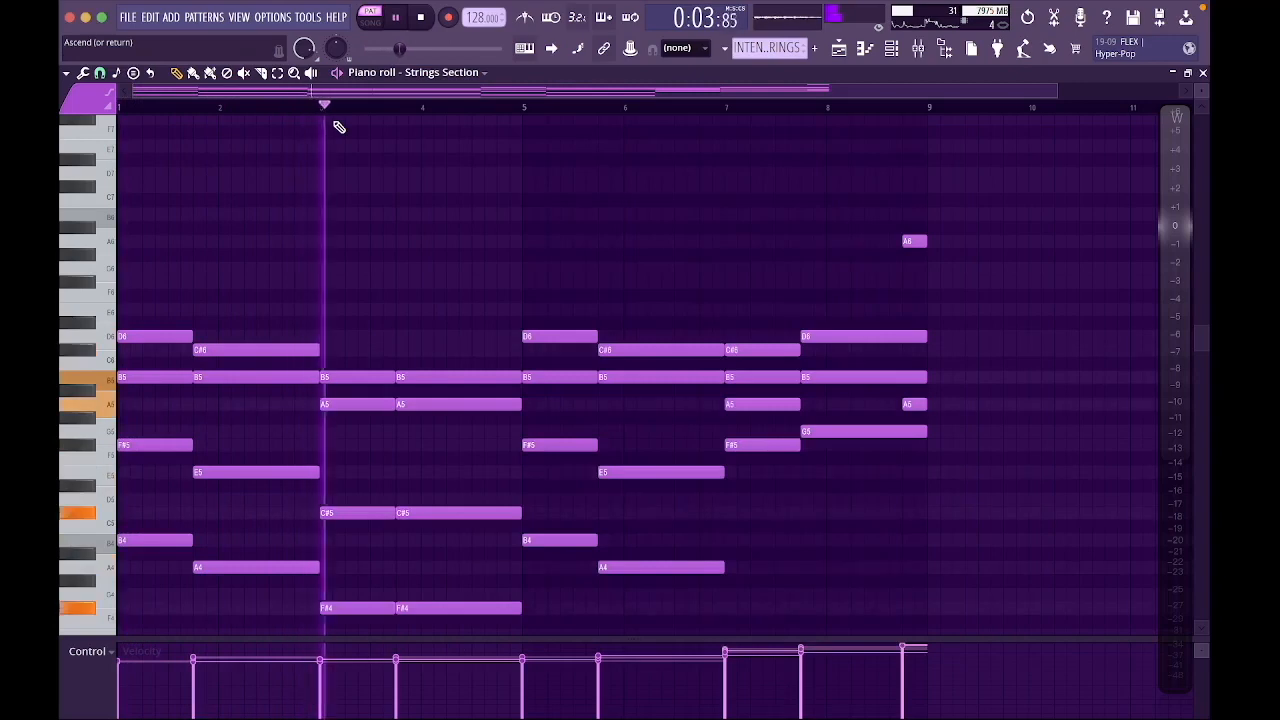
pyautogui.press('space')
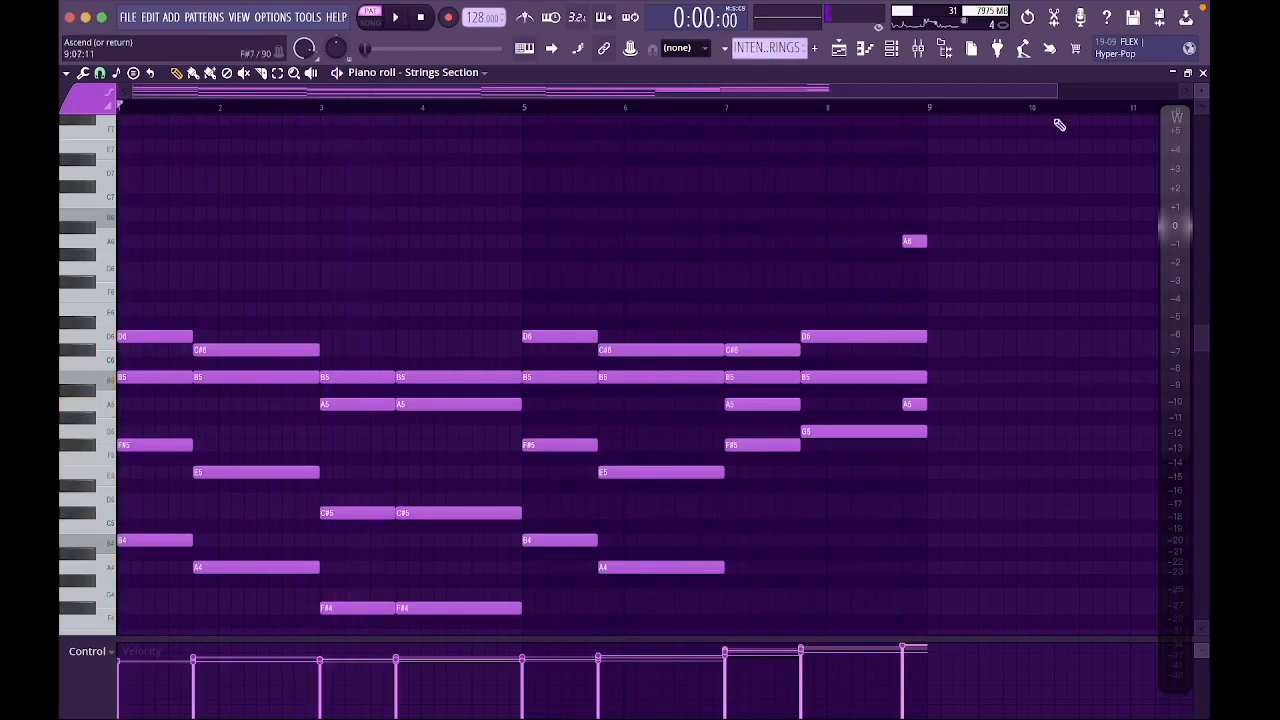
pyautogui.click(1203, 74)
pyautogui.click(516, 109)
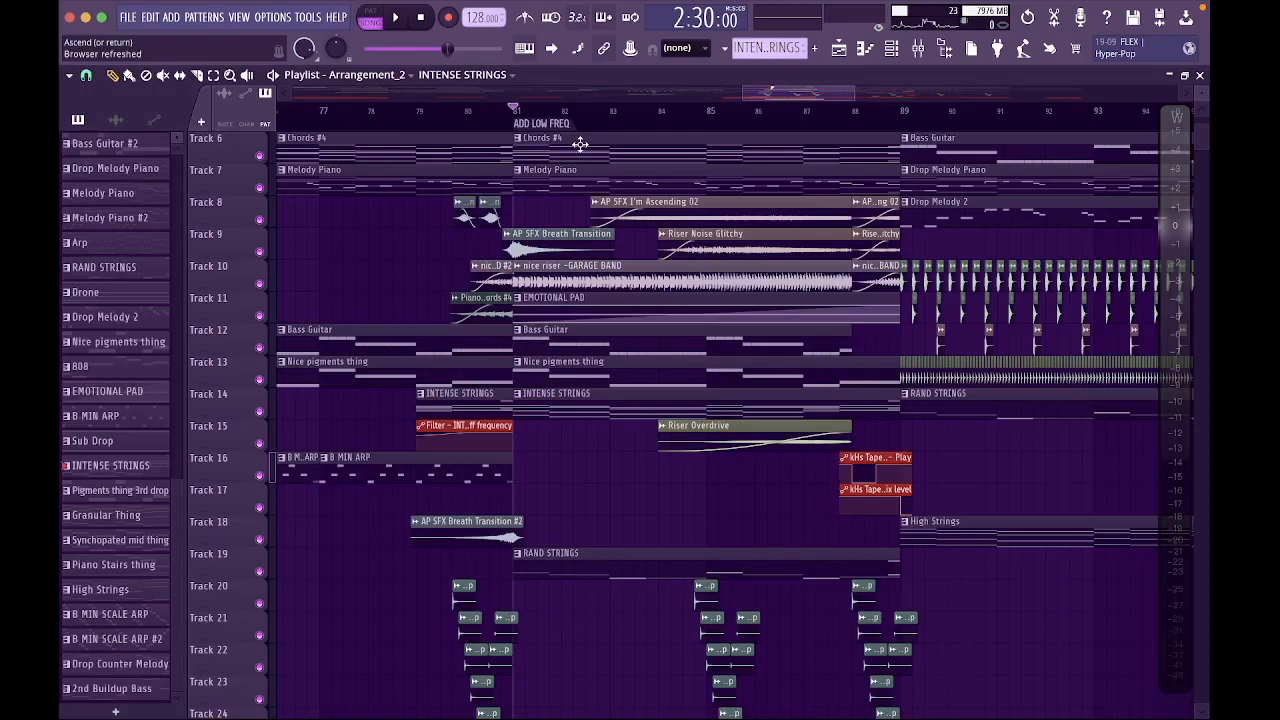
# Open the settings of the nice riser -GARAGE BAND audio clip on Track 10, preview its sample, and close them.
pyautogui.scroll(5, 580, 200)
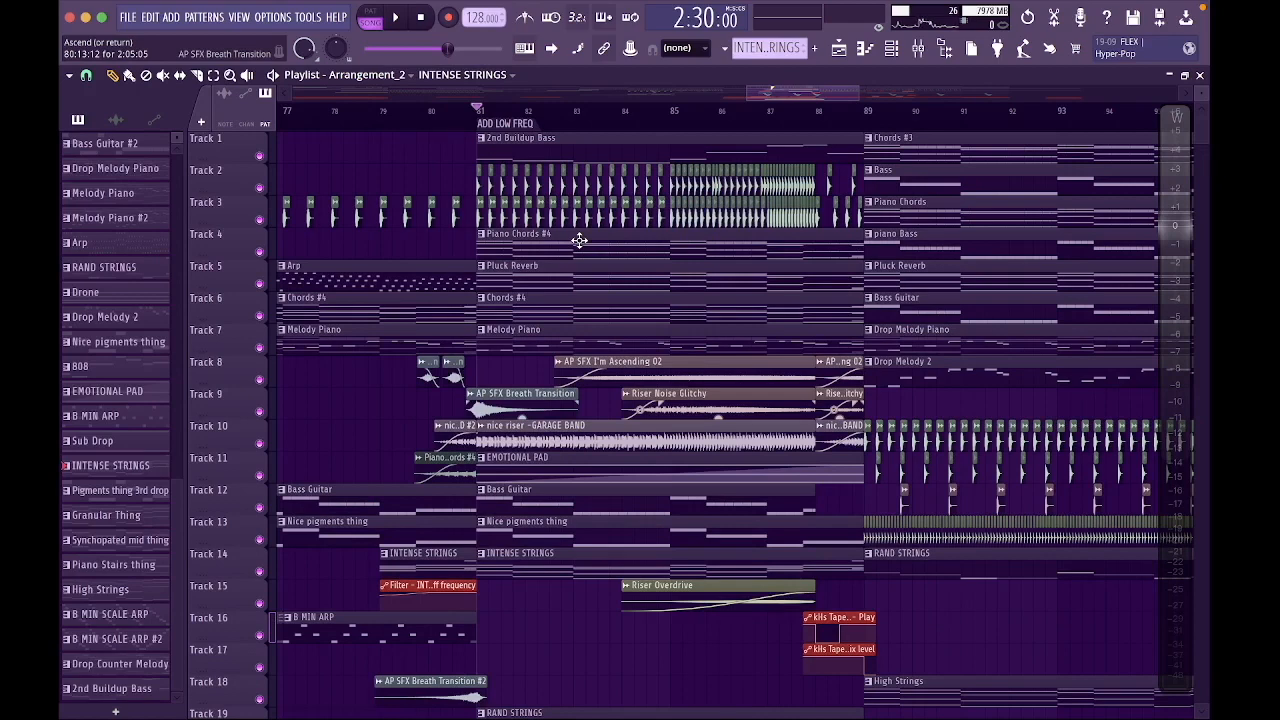
pyautogui.scroll(2, 591, 274)
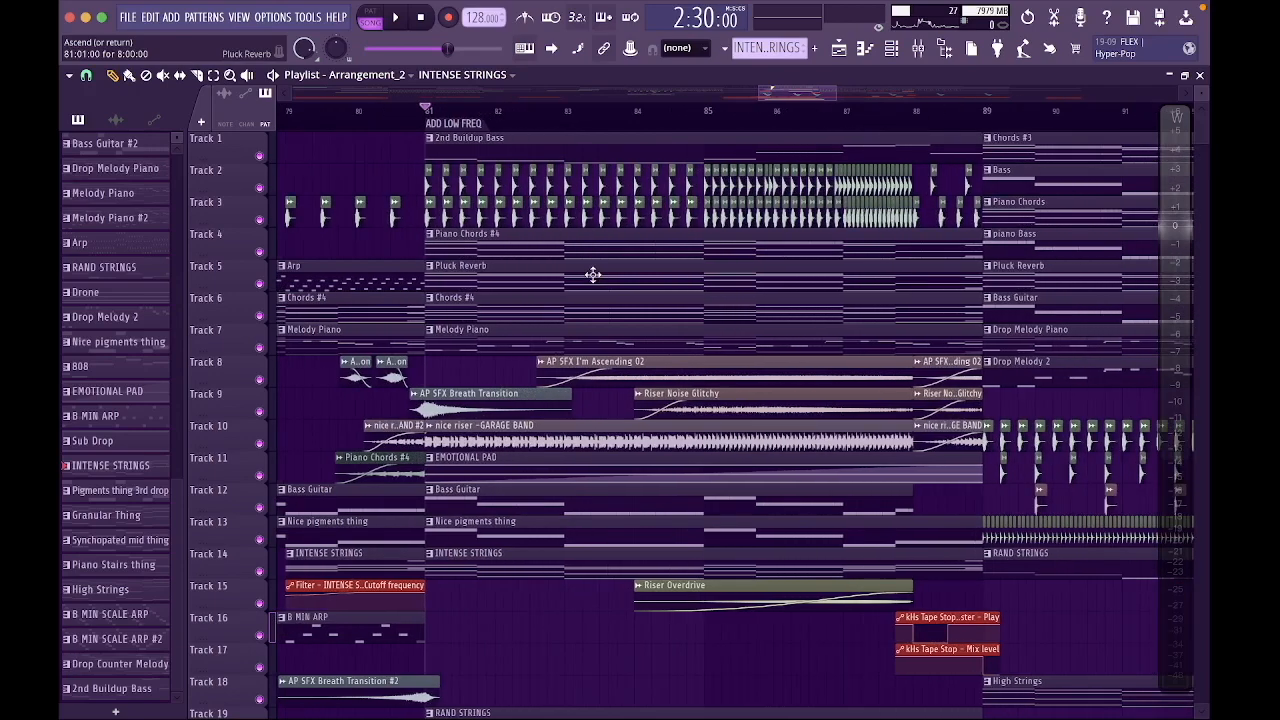
pyautogui.doubleClick(556, 442)
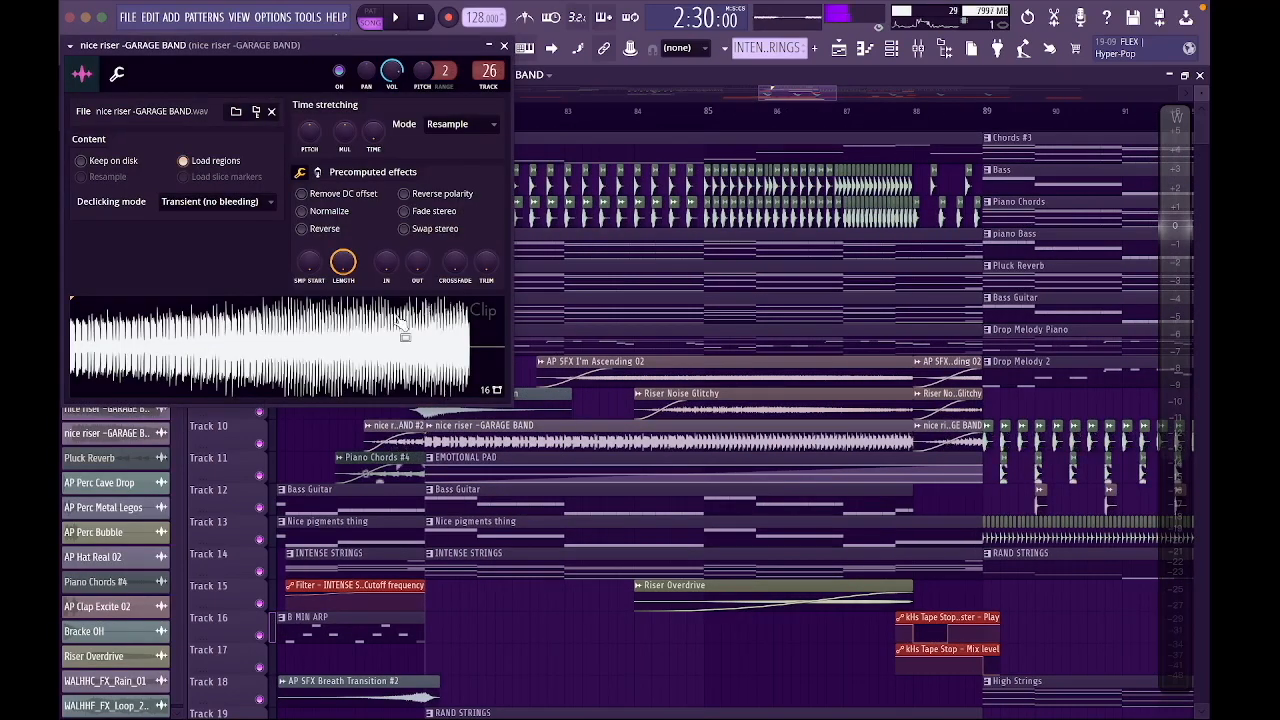
pyautogui.click(422, 18)
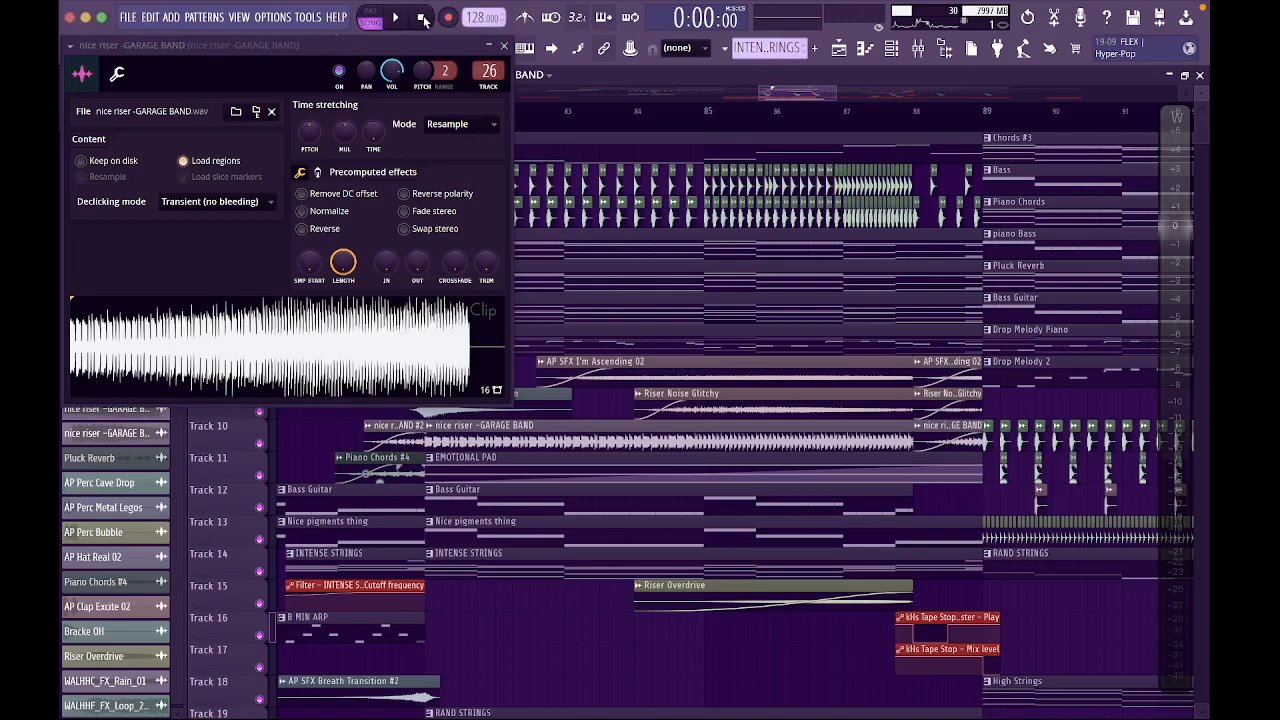
pyautogui.click(506, 46)
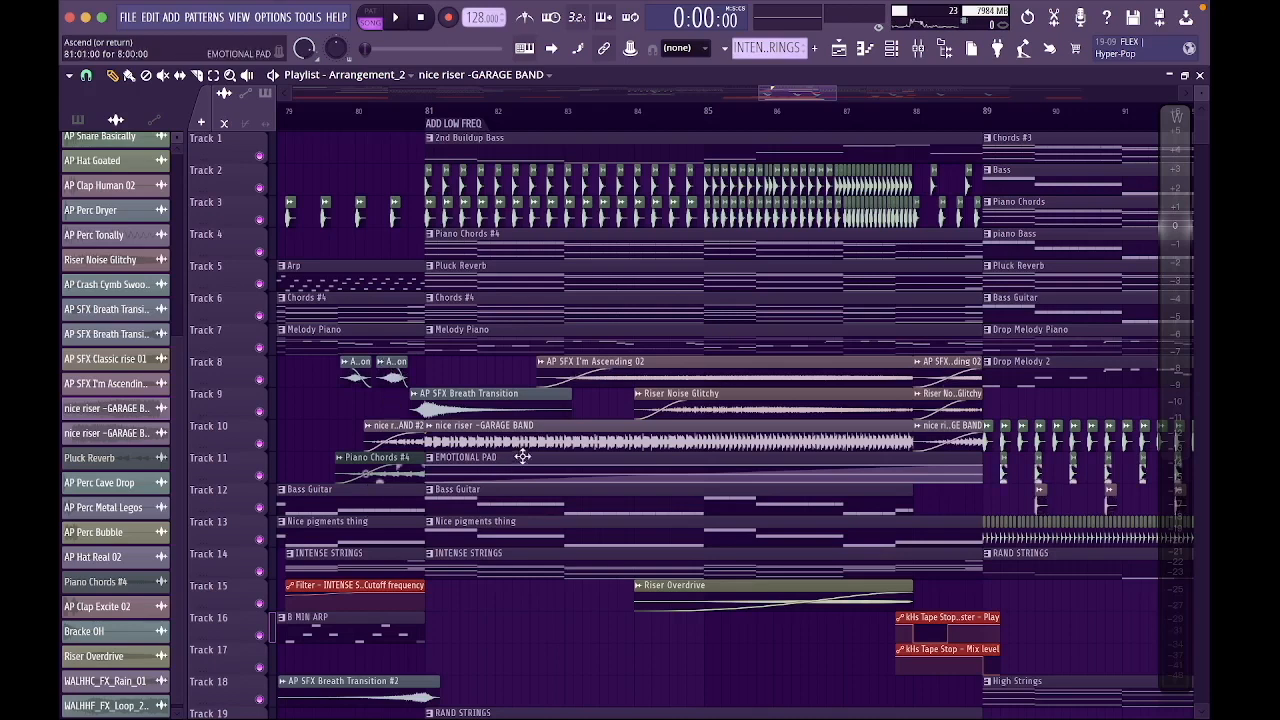
# Examine the notes of the Track 11 EMOTIONAL PAD pattern, listen to it in pattern mode, and return to the playlist.
pyautogui.click(628, 457)
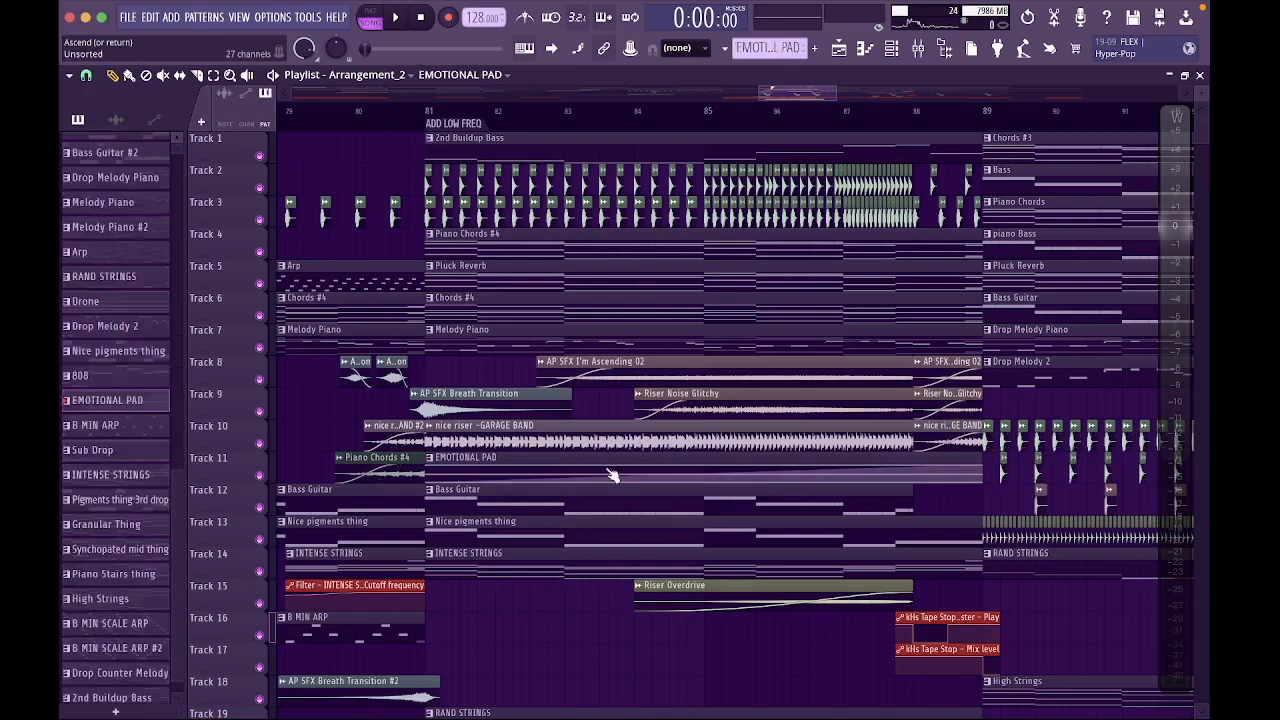
pyautogui.doubleClick(612, 470)
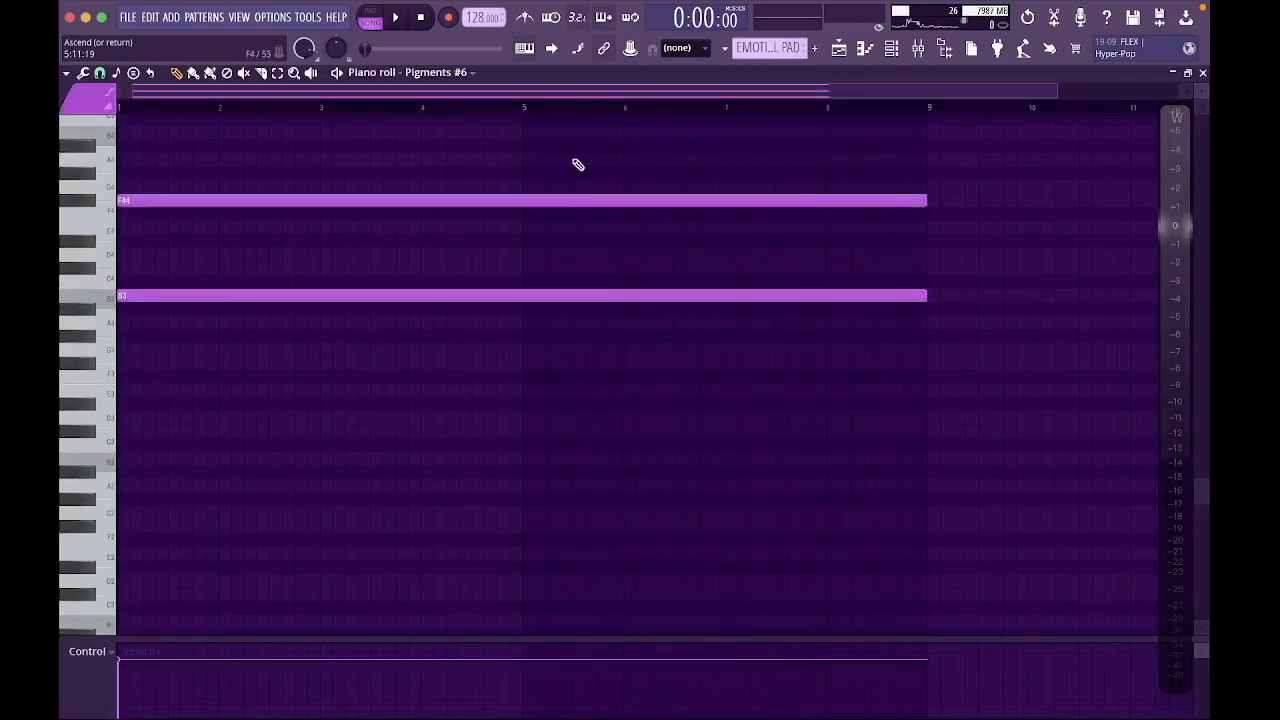
pyautogui.press('space')
pyautogui.scroll(2, 570, 275)
pyautogui.scroll(3, 570, 275)
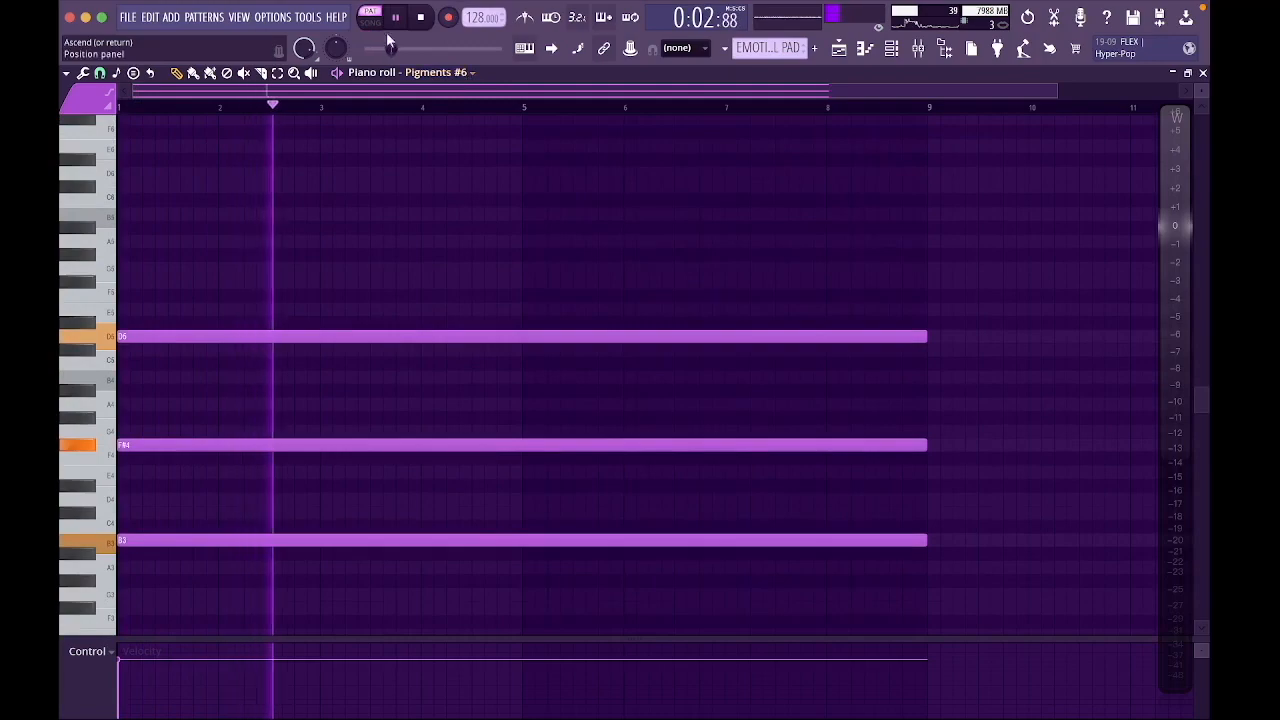
pyautogui.press('space')
pyautogui.click(1202, 73)
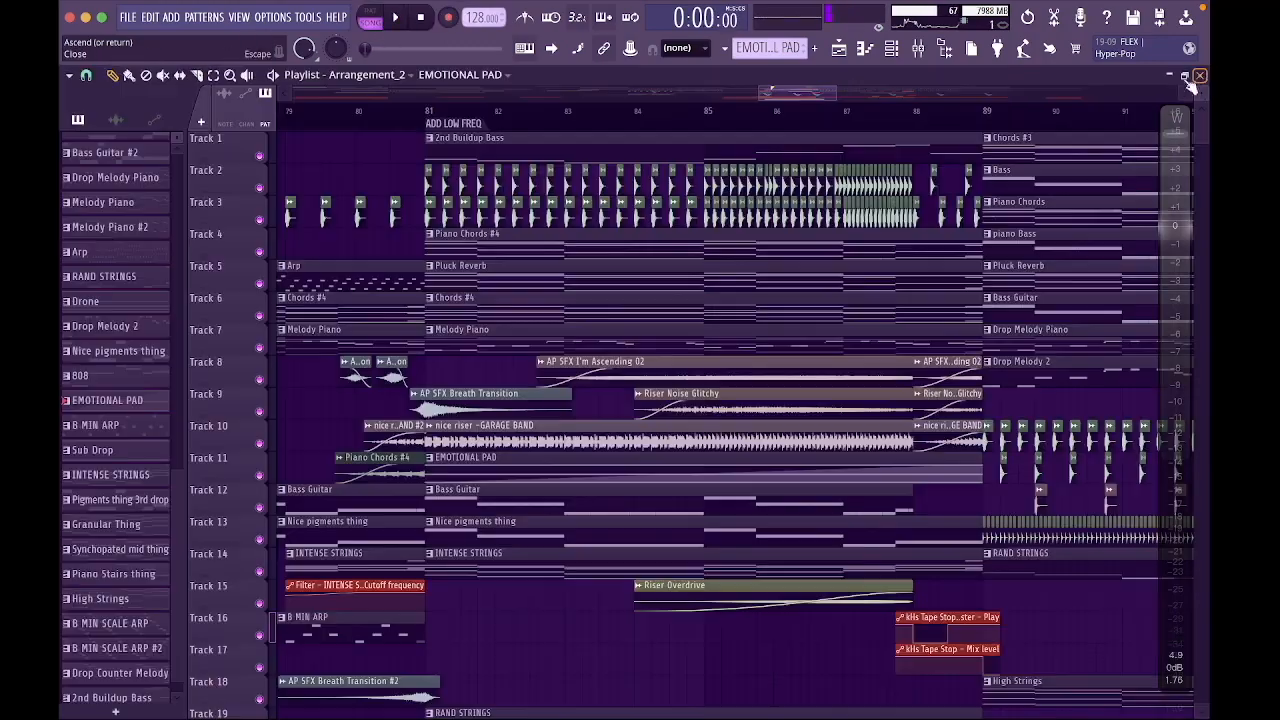
# Examine the buildup's Riser Overdrive, percussion fill and Pluck Reverb clips on Tracks 15 to 28.
pyautogui.scroll(-2, 723, 283)
pyautogui.scroll(-2, 570, 502)
pyautogui.scroll(-1, 771, 510)
pyautogui.scroll(-1, 771, 449)
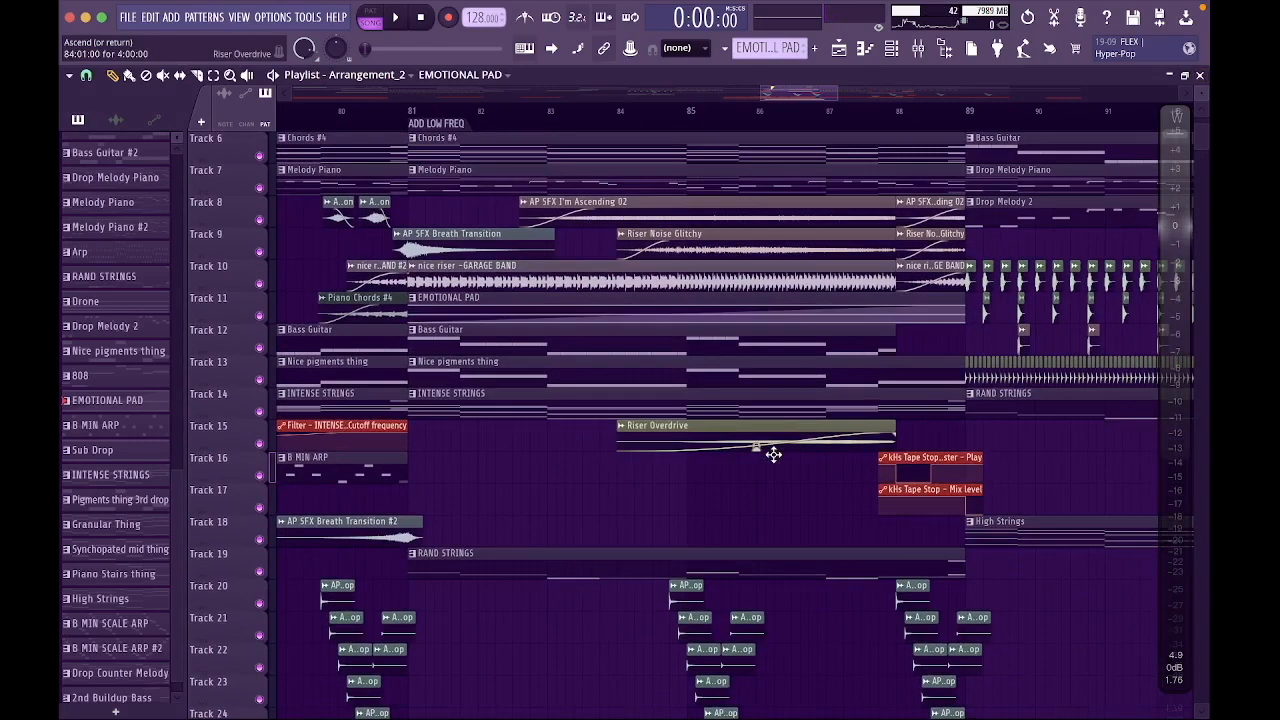
pyautogui.scroll(-2, 918, 352)
pyautogui.scroll(-9, 980, 420)
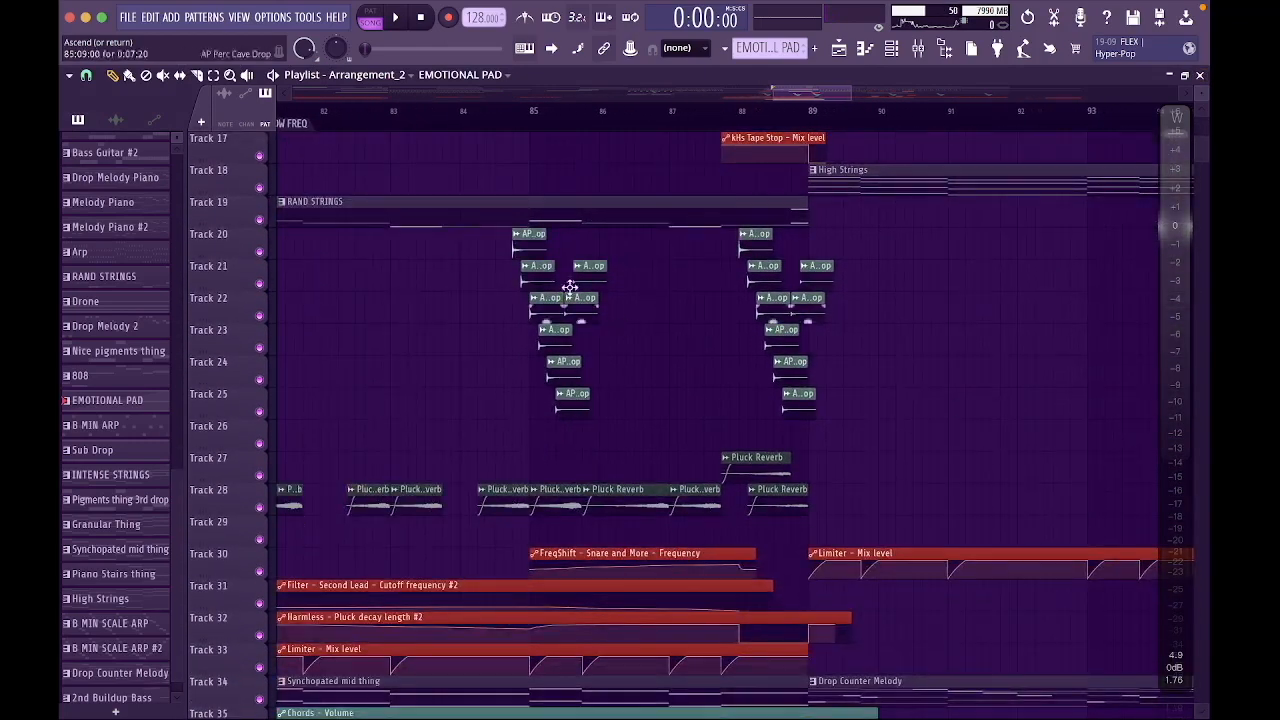
pyautogui.hscroll(-3, 570, 566)
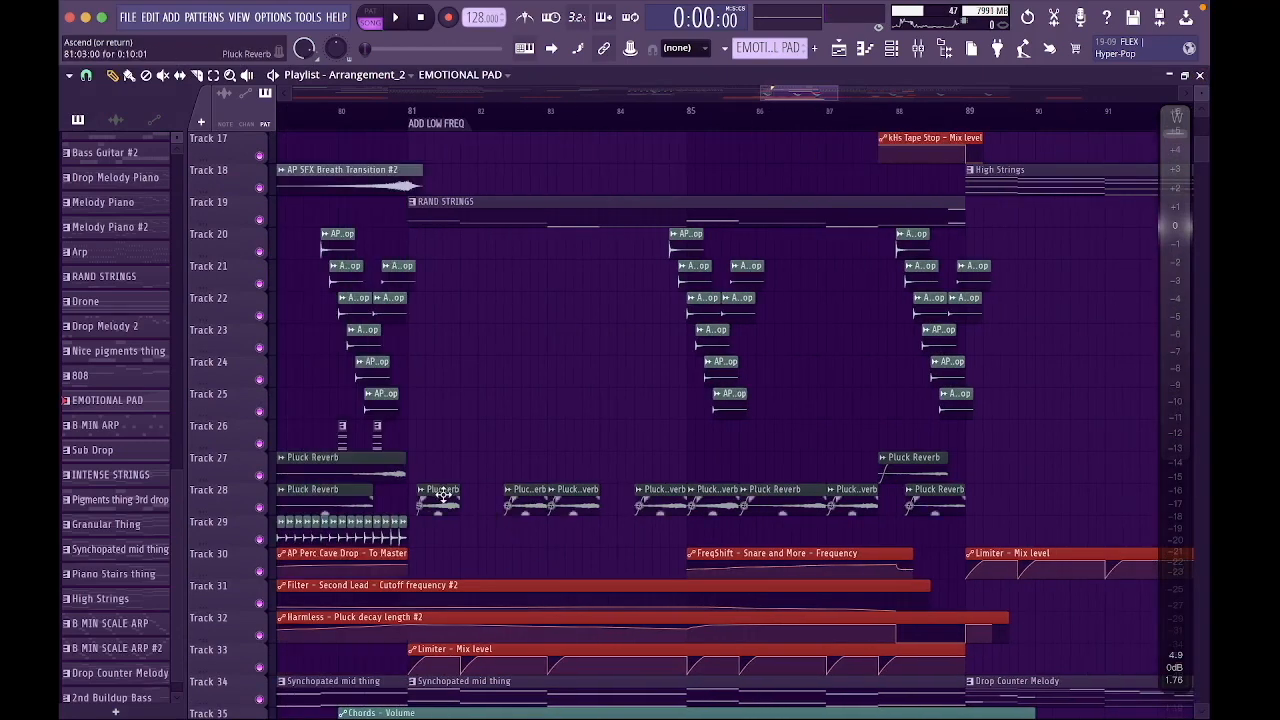
# Solo Track 28, listen to its Pluck Reverb clips from bar 81, and turn all tracks back on.
pyautogui.click(505, 490)
pyautogui.click(409, 107)
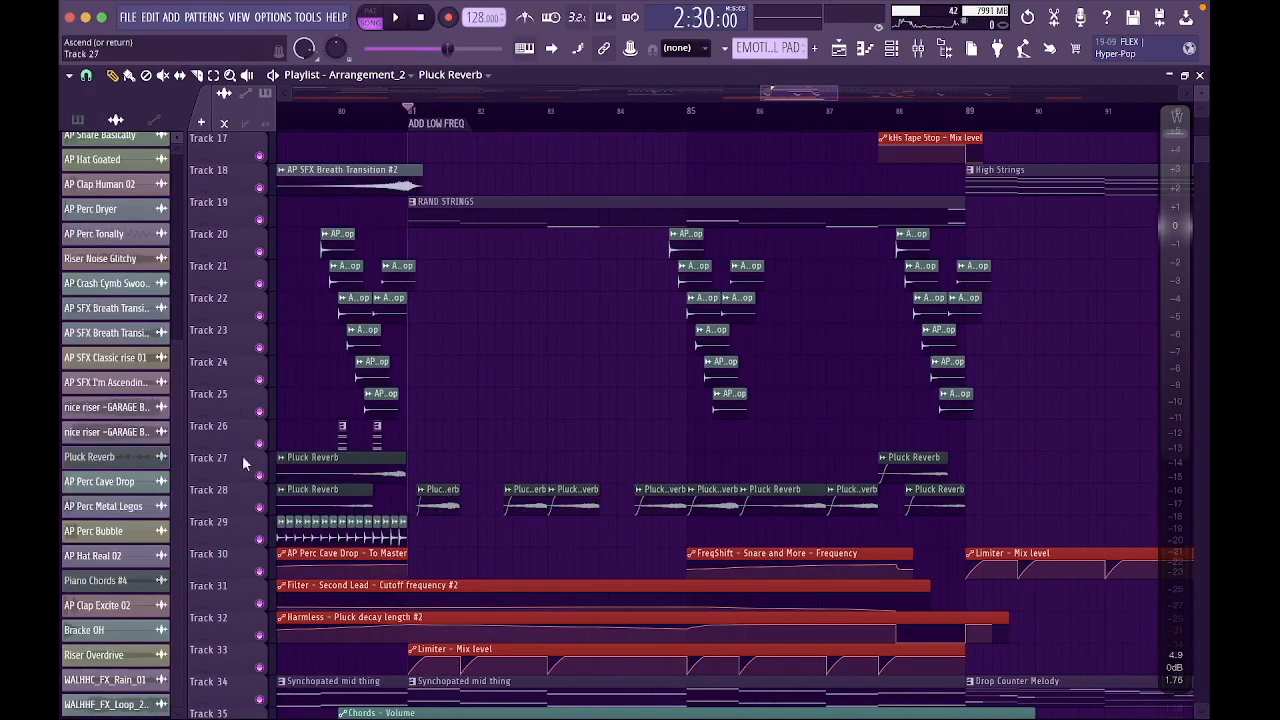
pyautogui.rightClick(266, 514)
pyautogui.press('space')
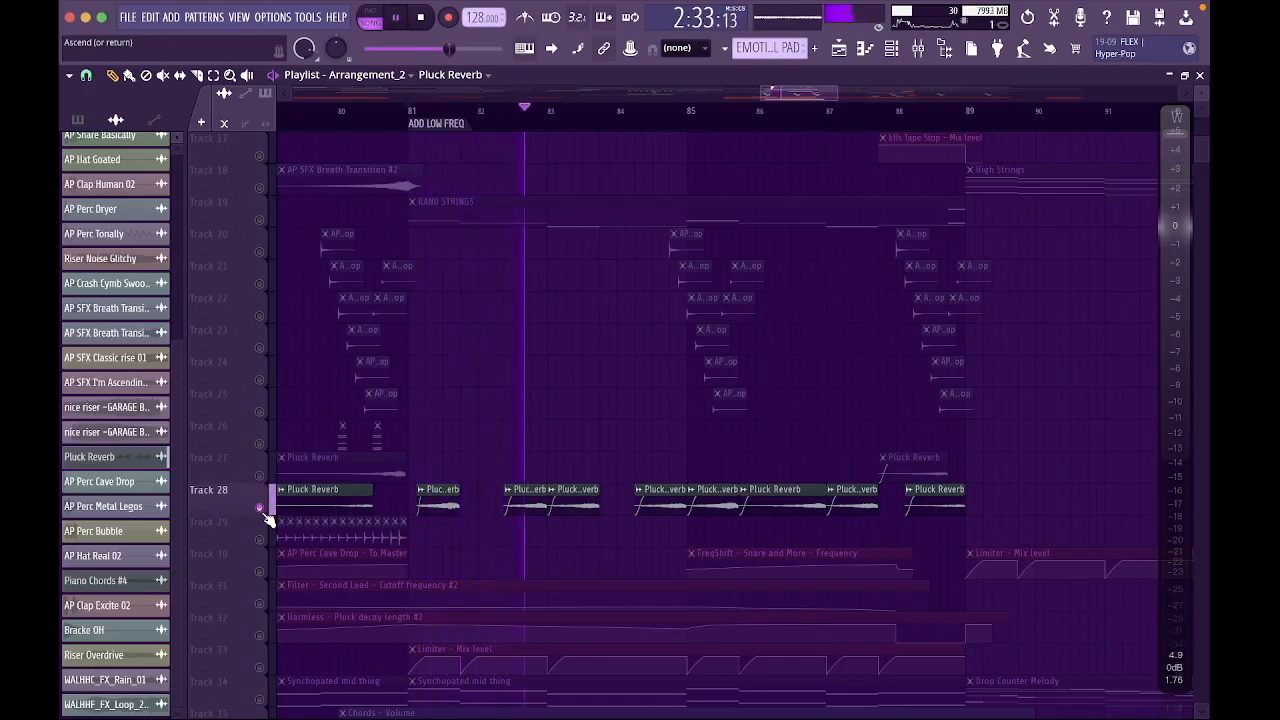
pyautogui.press('space')
pyautogui.rightClick(266, 514)
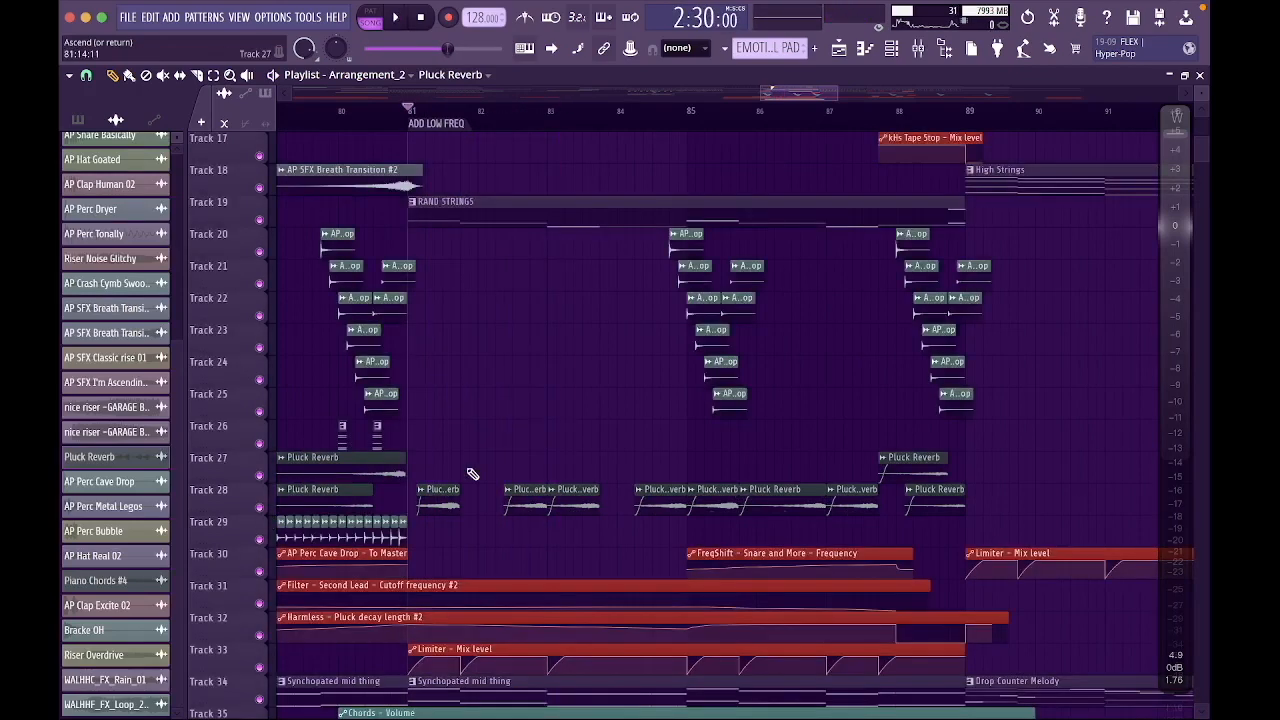
# Look over the remaining automation tracks, set the song position to bar 89, and listen to the drop in the full arrangement.
pyautogui.scroll(-5, 471, 471)
pyautogui.hscroll(3, 471, 471)
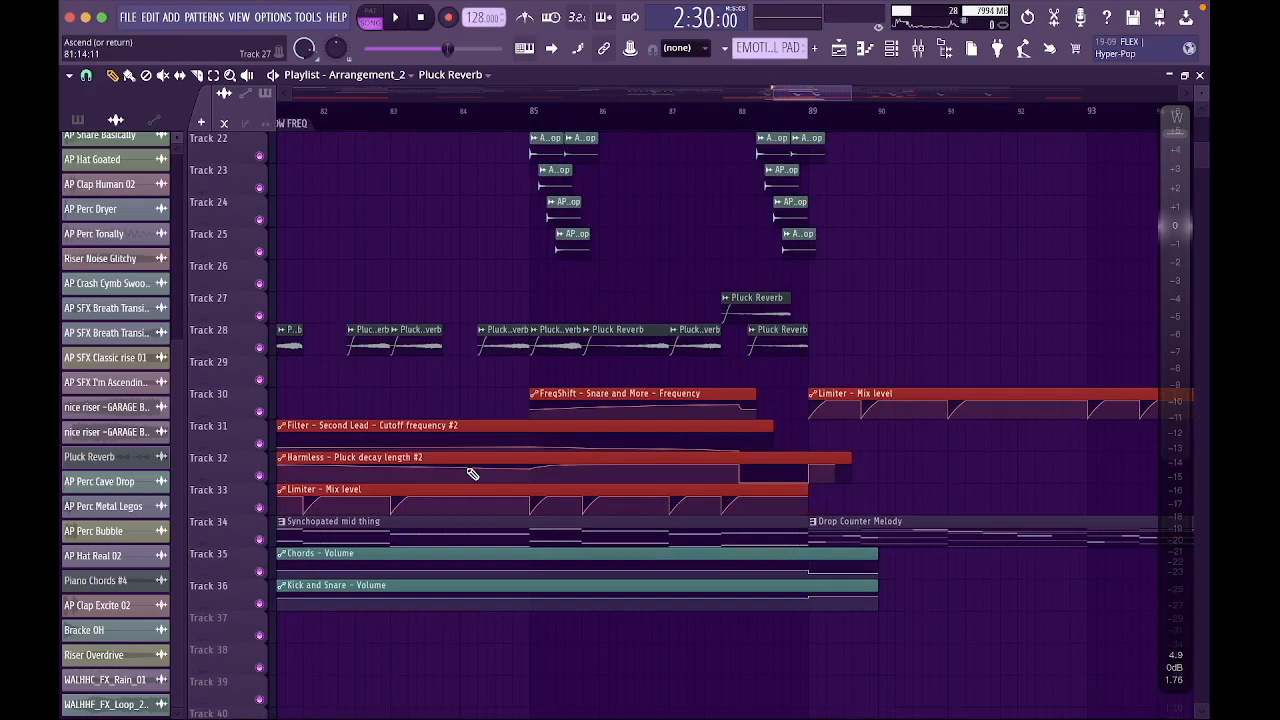
pyautogui.scroll(10, 471, 473)
pyautogui.hscroll(4, 471, 473)
pyautogui.hscroll(1, 440, 115)
pyautogui.click(440, 113)
pyautogui.press('space')
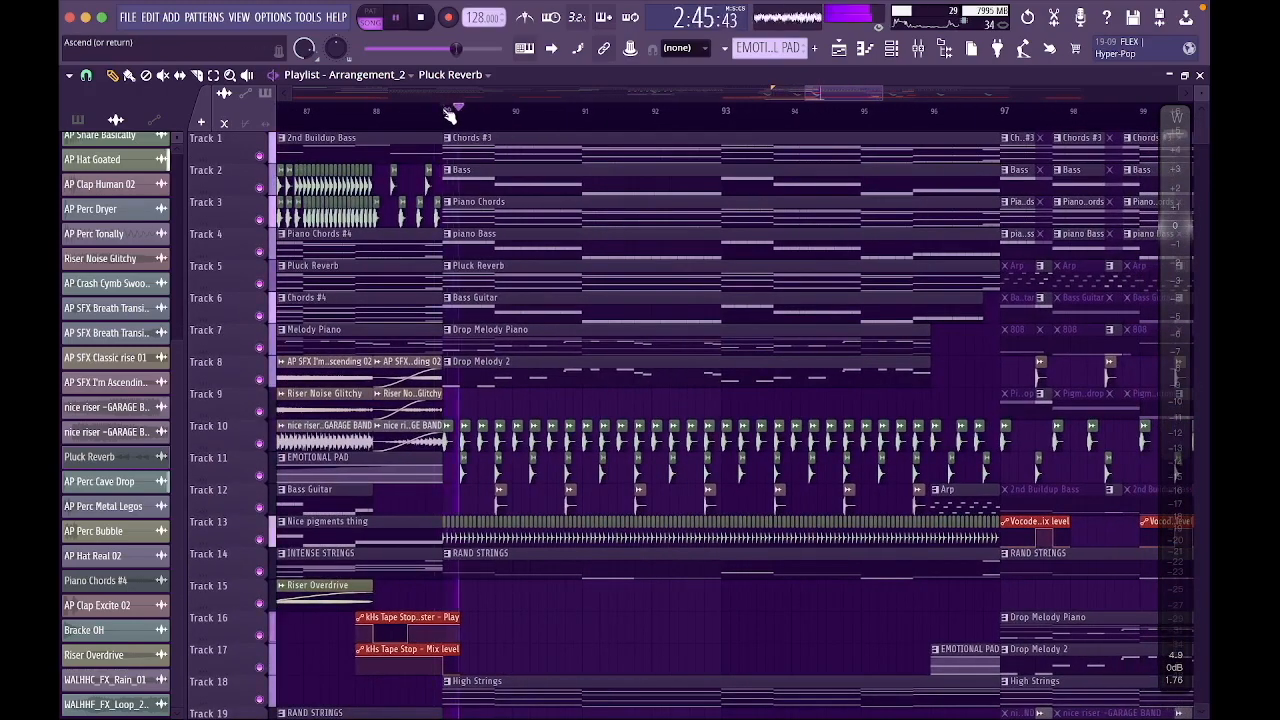
pyautogui.press('space')
pyautogui.press('space')
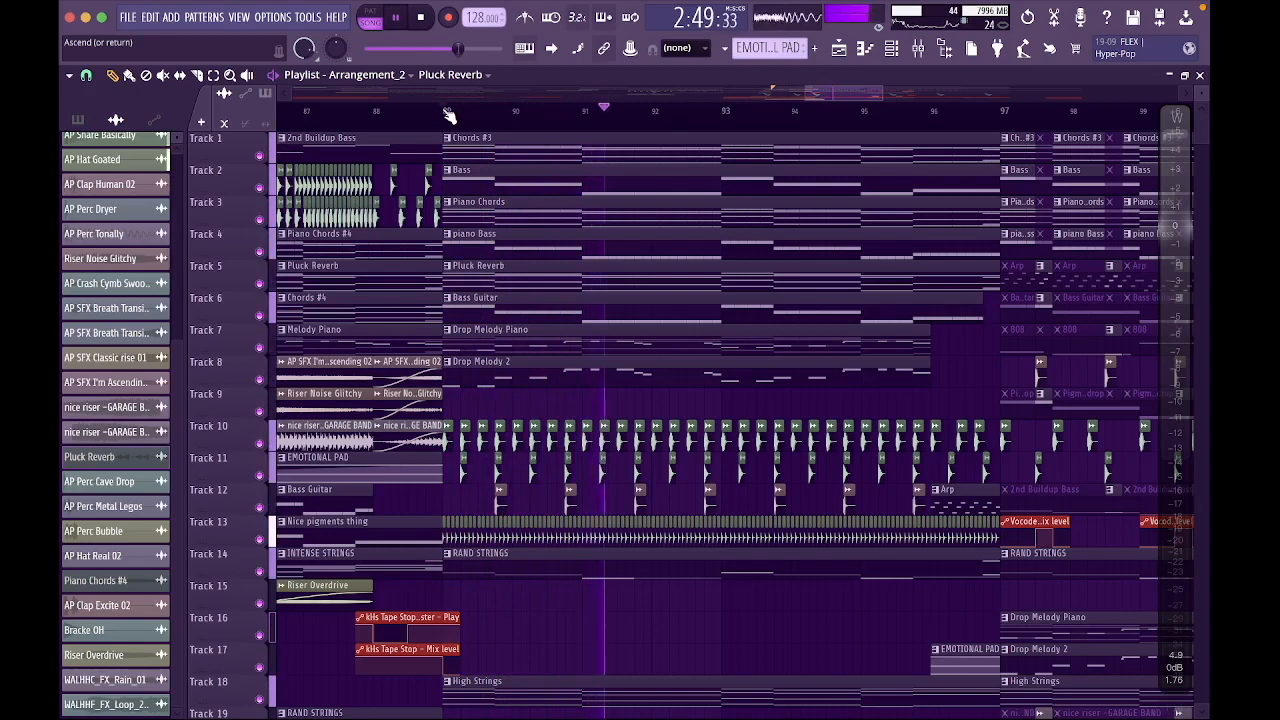
pyautogui.press('space')
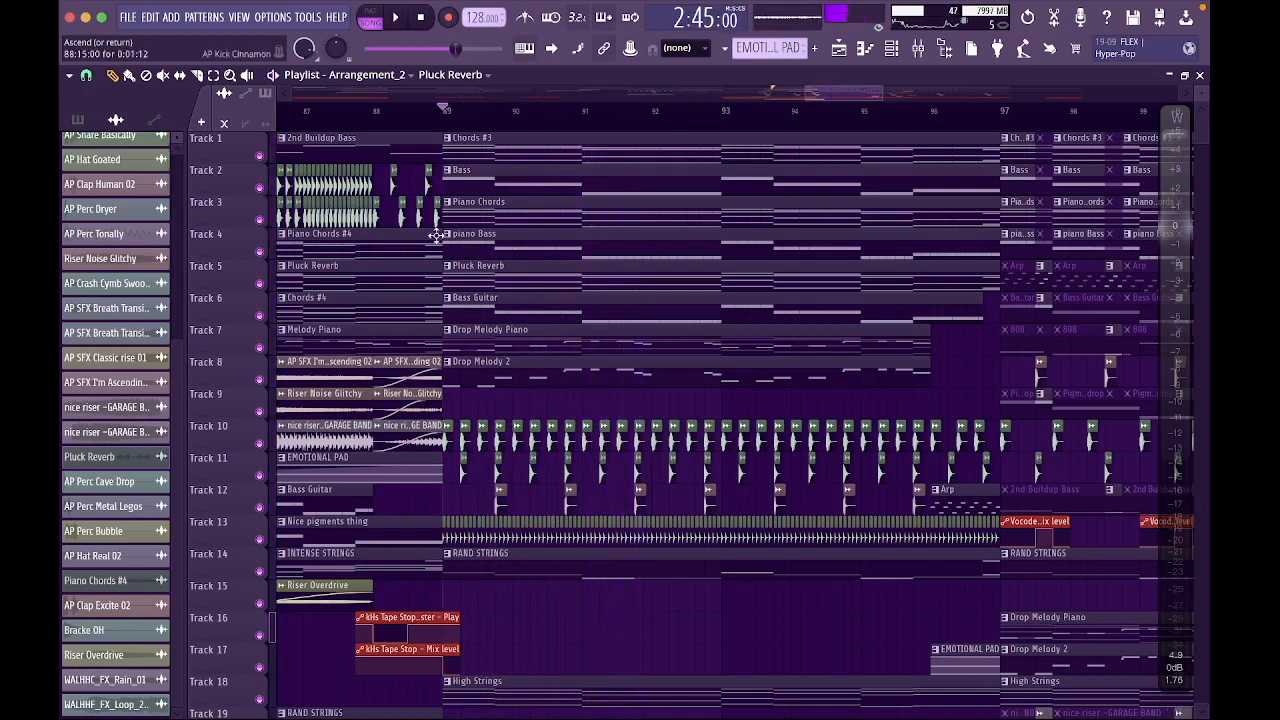
# Solo Tracks 10 to 13, listen to the drop's drums from bar 89, and turn all tracks back on.
pyautogui.keyDown('ctrl'); pyautogui.click(259, 443); pyautogui.keyUp('ctrl')
pyautogui.click(261, 476)
pyautogui.click(260, 506)
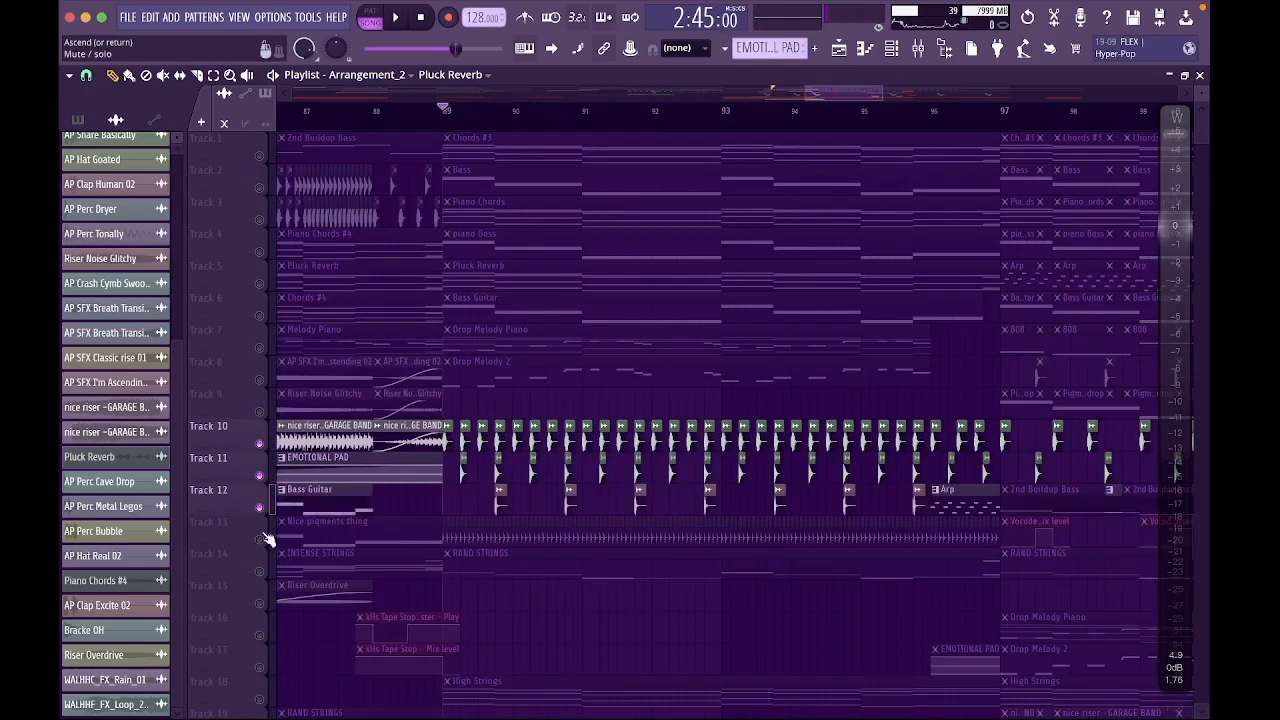
pyautogui.click(260, 538)
pyautogui.press('space')
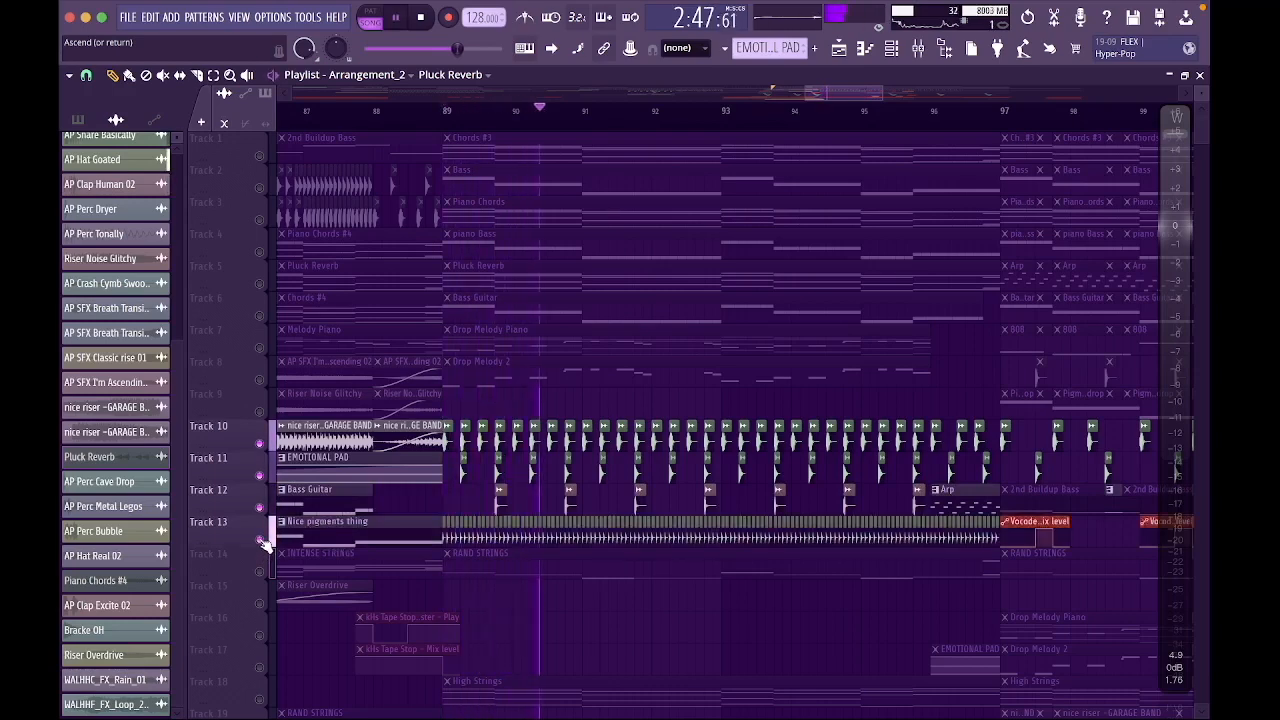
pyautogui.press('space')
pyautogui.rightClick(262, 540)
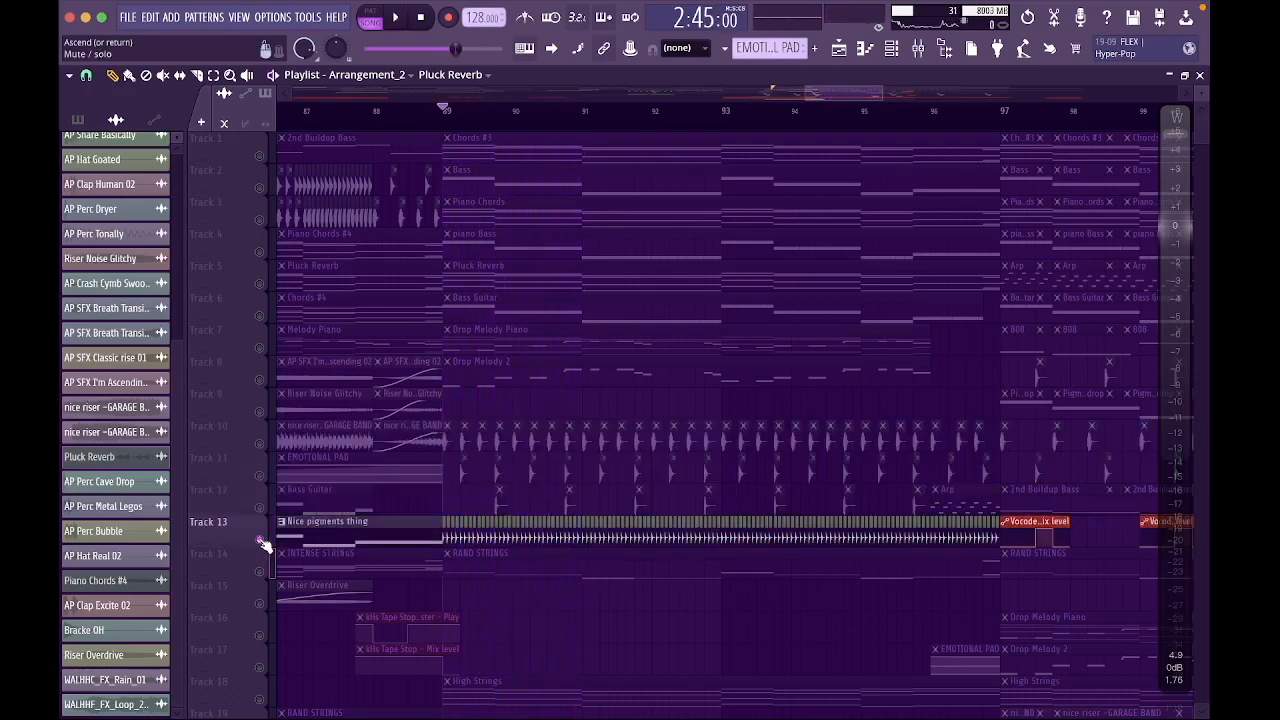
pyautogui.rightClick(262, 540)
# Examine the notes of the drop's Chords #3 and Piano Chords patterns and return to the playlist.
pyautogui.hscroll(1, 411, 515)
pyautogui.doubleClick(443, 143)
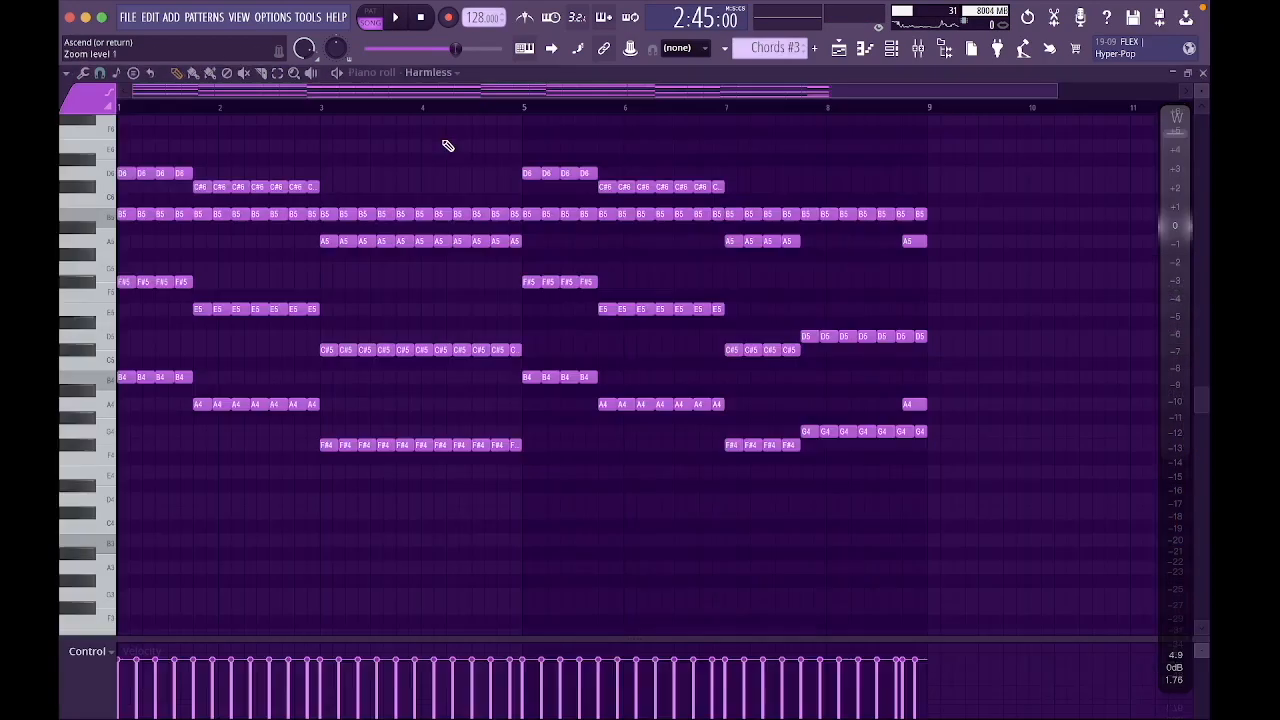
pyautogui.click(1200, 74)
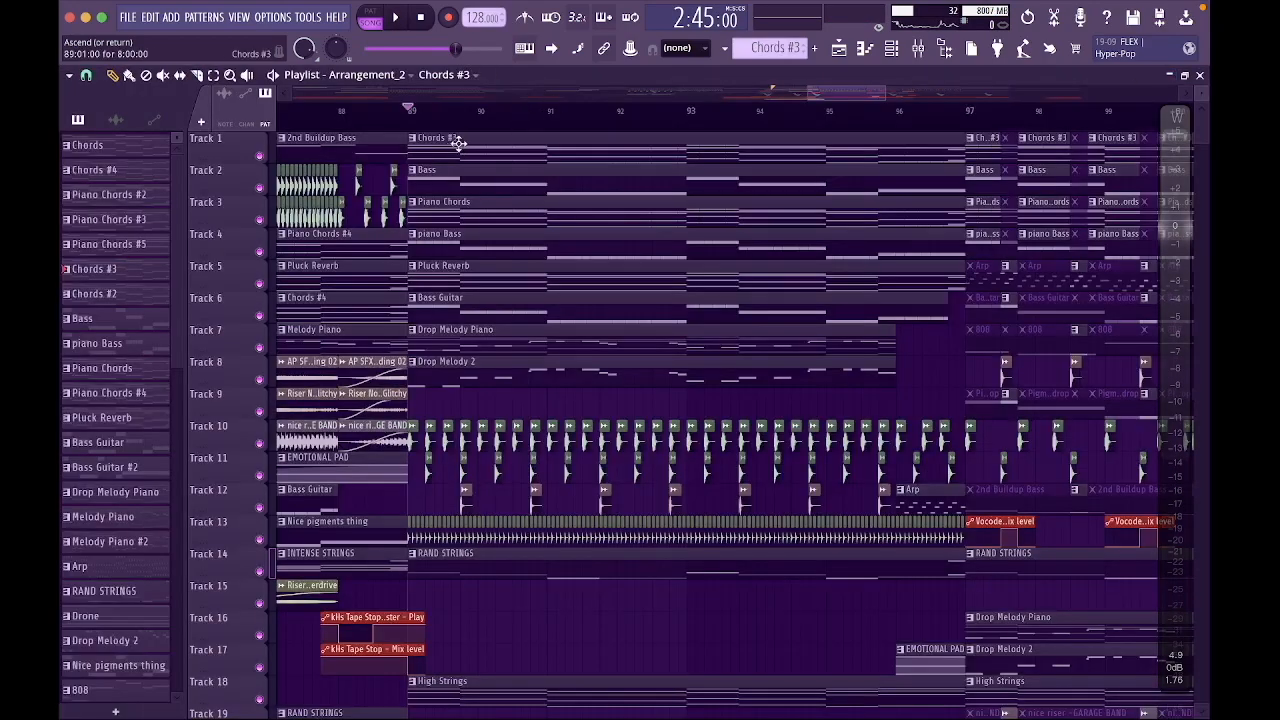
pyautogui.doubleClick(472, 210)
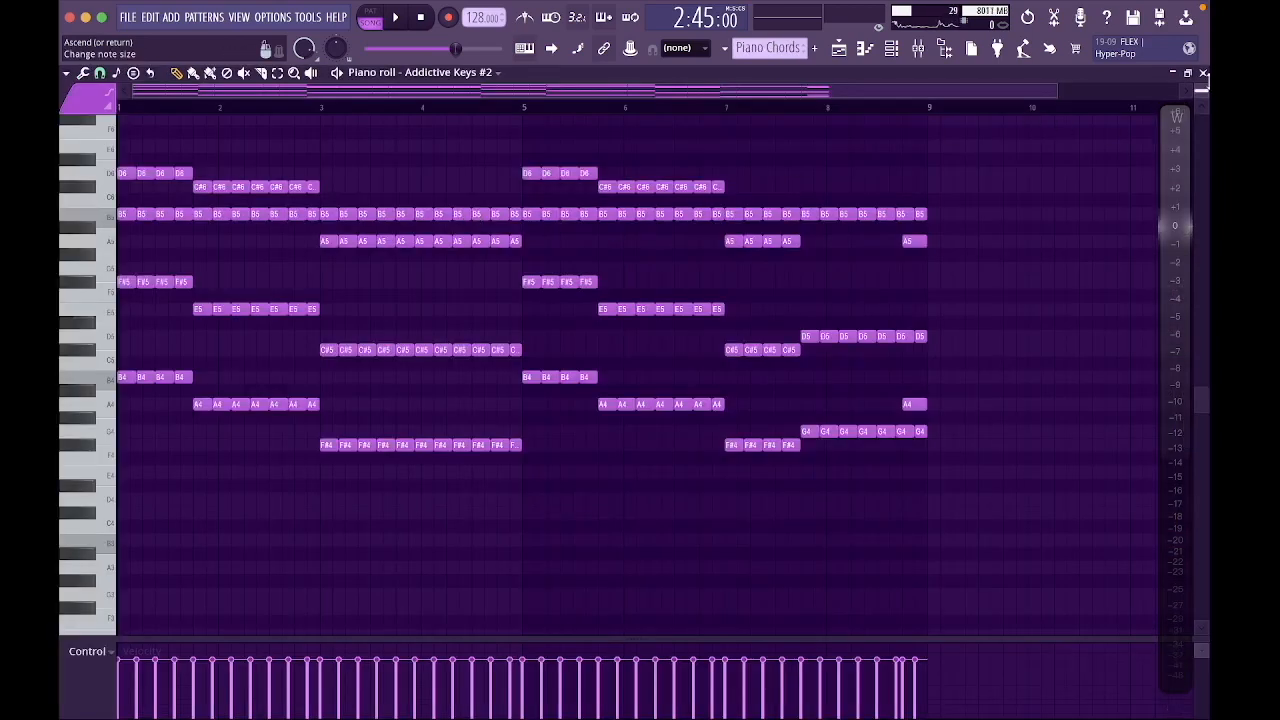
pyautogui.click(1202, 73)
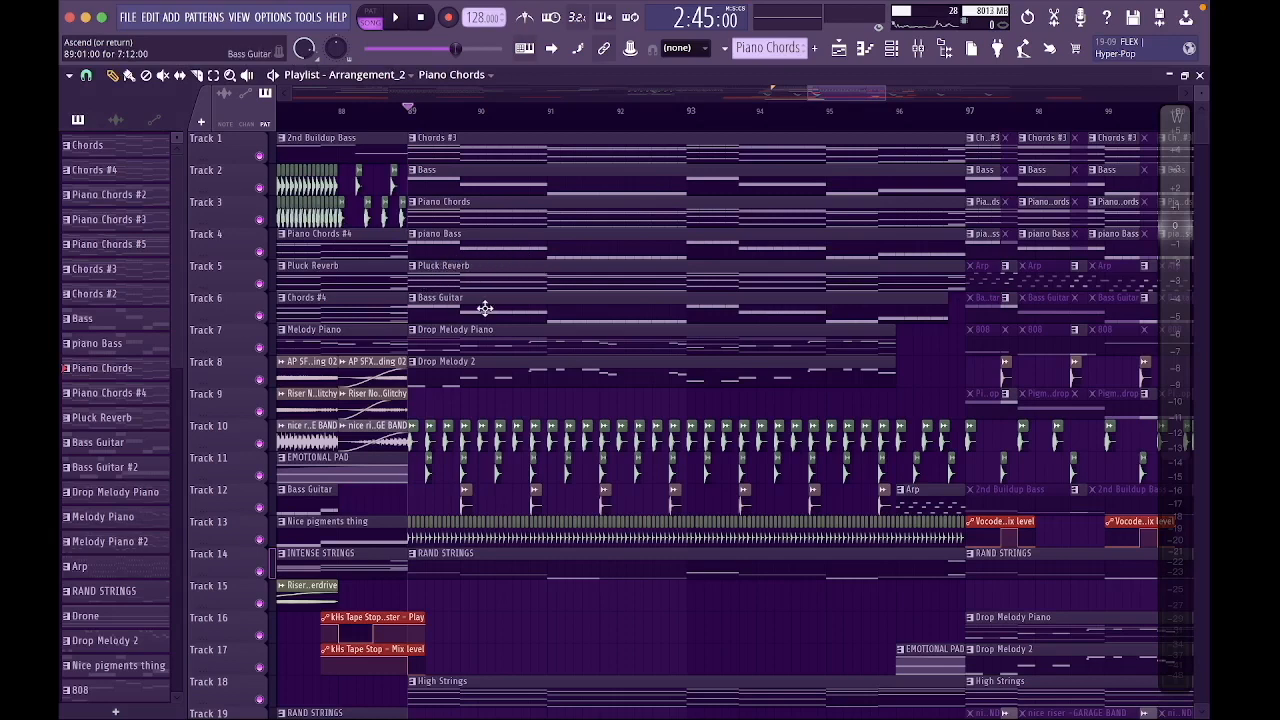
# Select the Drop Melody Piano pattern and look over the drop's melody and string clips down to Track 18.
pyautogui.click(500, 343)
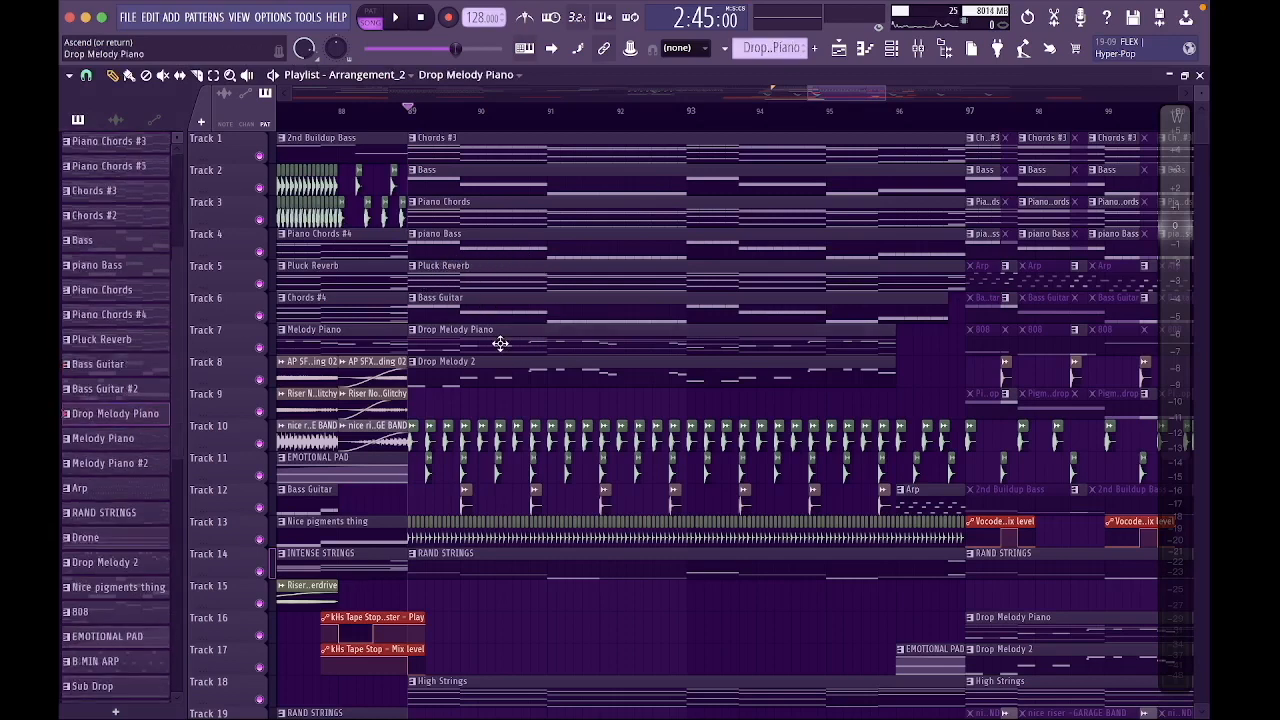
pyautogui.click(500, 394)
pyautogui.rightClick(538, 397)
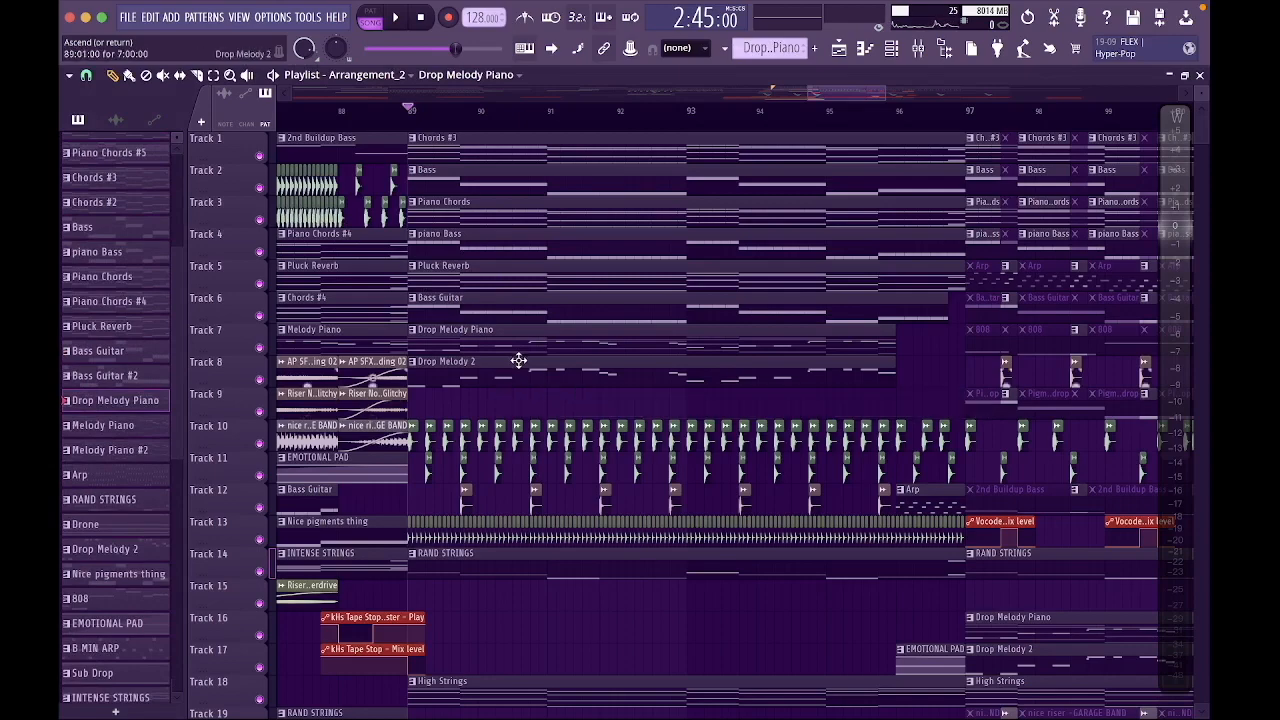
pyautogui.scroll(-2, 518, 360)
pyautogui.keyDown('ctrl'); pyautogui.scroll(2, 510, 490); pyautogui.keyUp('ctrl')
pyautogui.keyDown('ctrl'); pyautogui.scroll(-2, 595, 510); pyautogui.keyUp('ctrl')
pyautogui.scroll(-3, 601, 502)
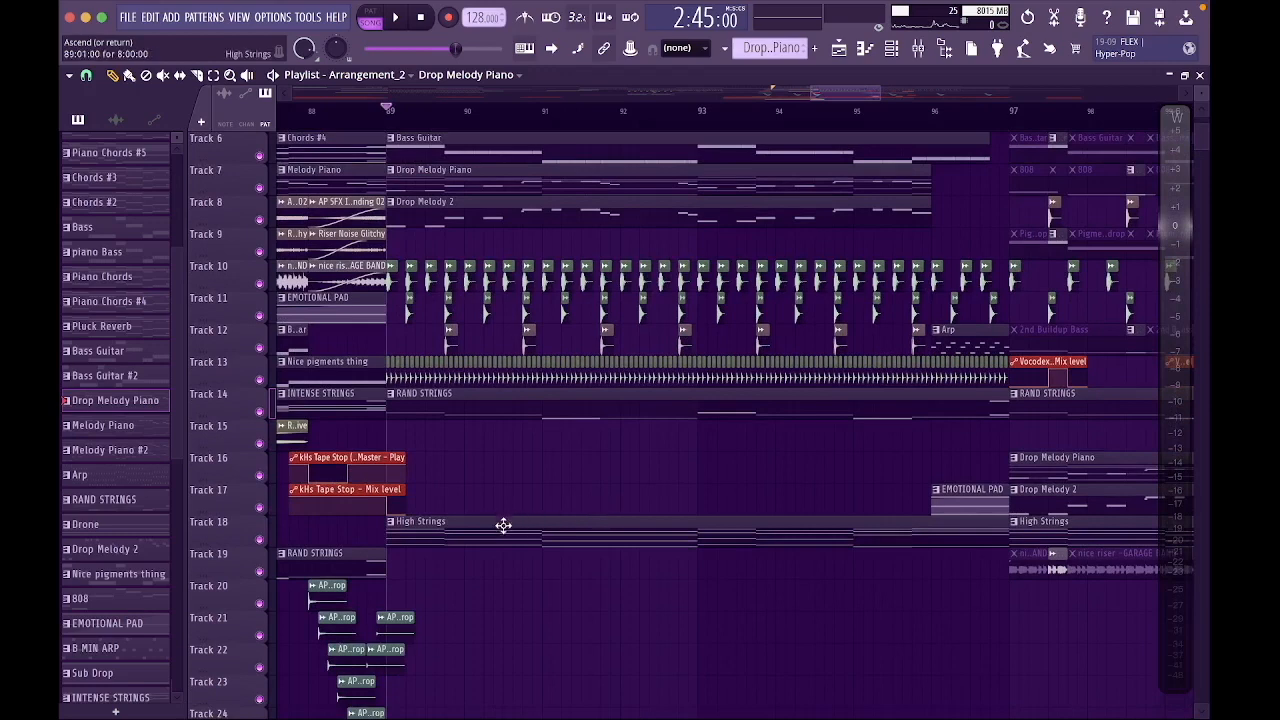
# Listen to the drop's closing bar with the Arp and EMOTIONAL PAD clips from bar 96.
pyautogui.hscroll(4, 731, 519)
pyautogui.scroll(2, 732, 519)
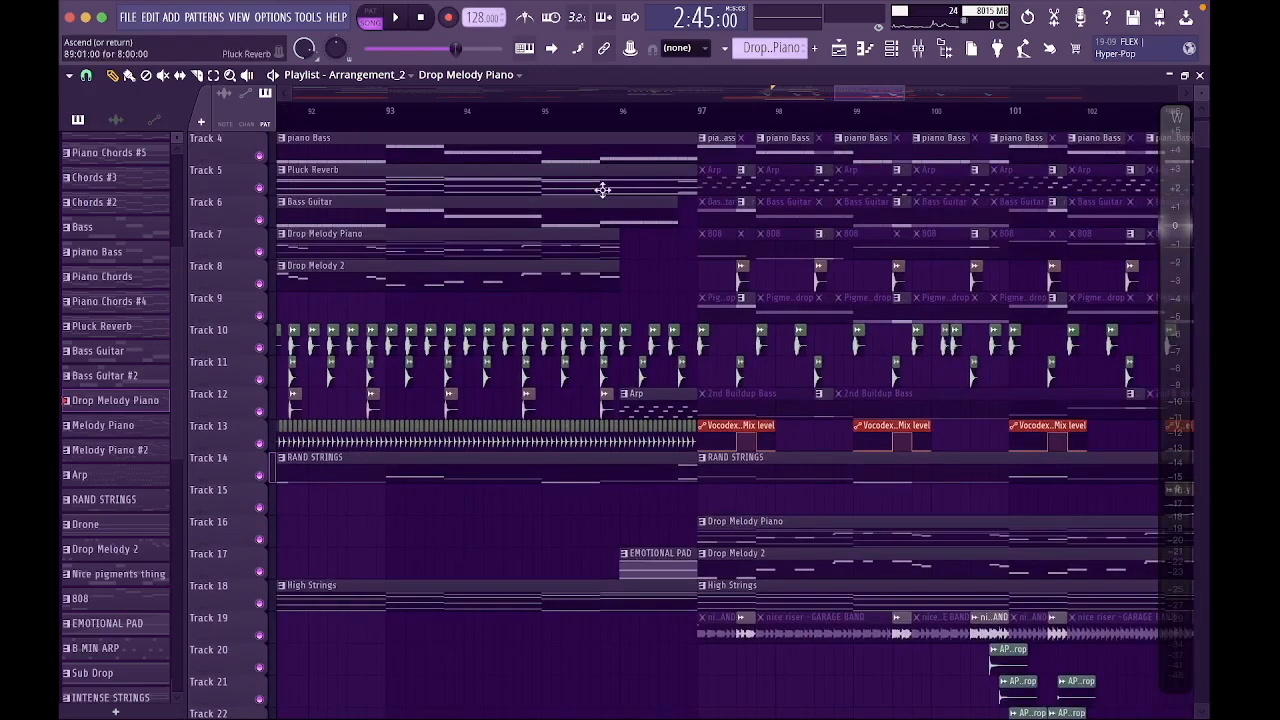
pyautogui.click(621, 108)
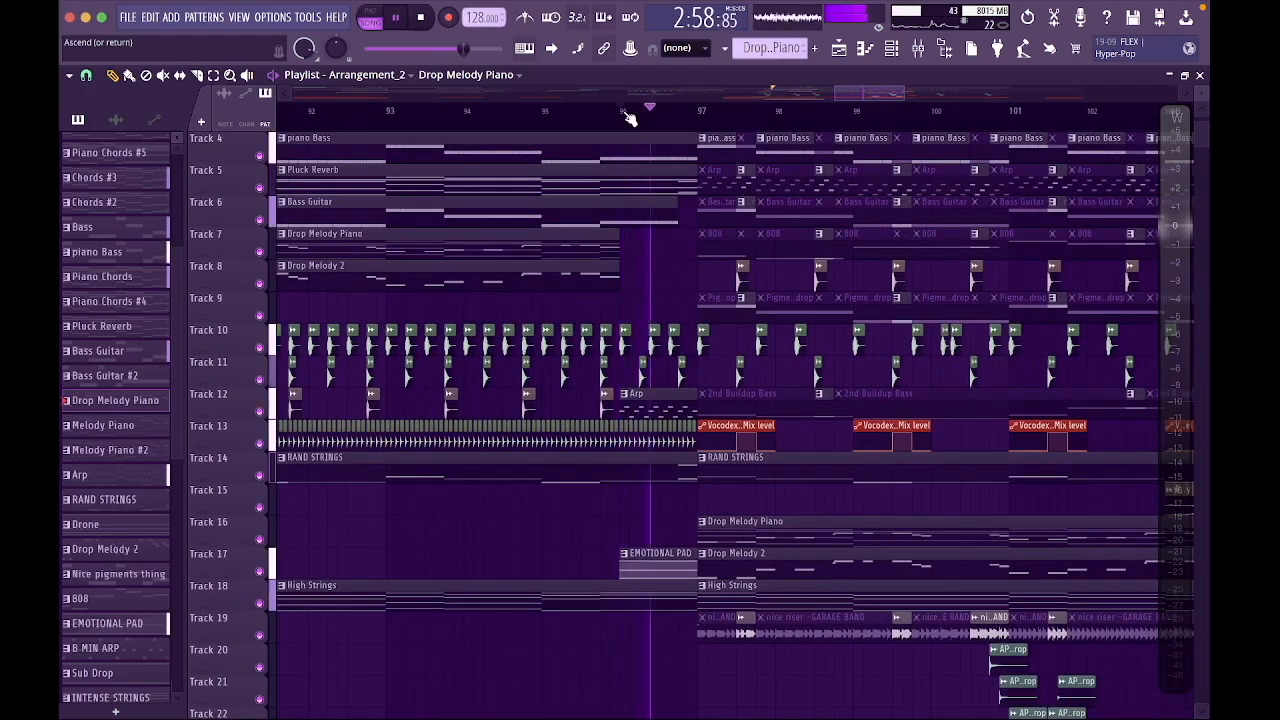
# Listen to the bar 97 section from just before its start and set the song position to bar 97.
pyautogui.hscroll(4, 690, 208)
pyautogui.scroll(3, 700, 202)
pyautogui.scroll(-2, 700, 200)
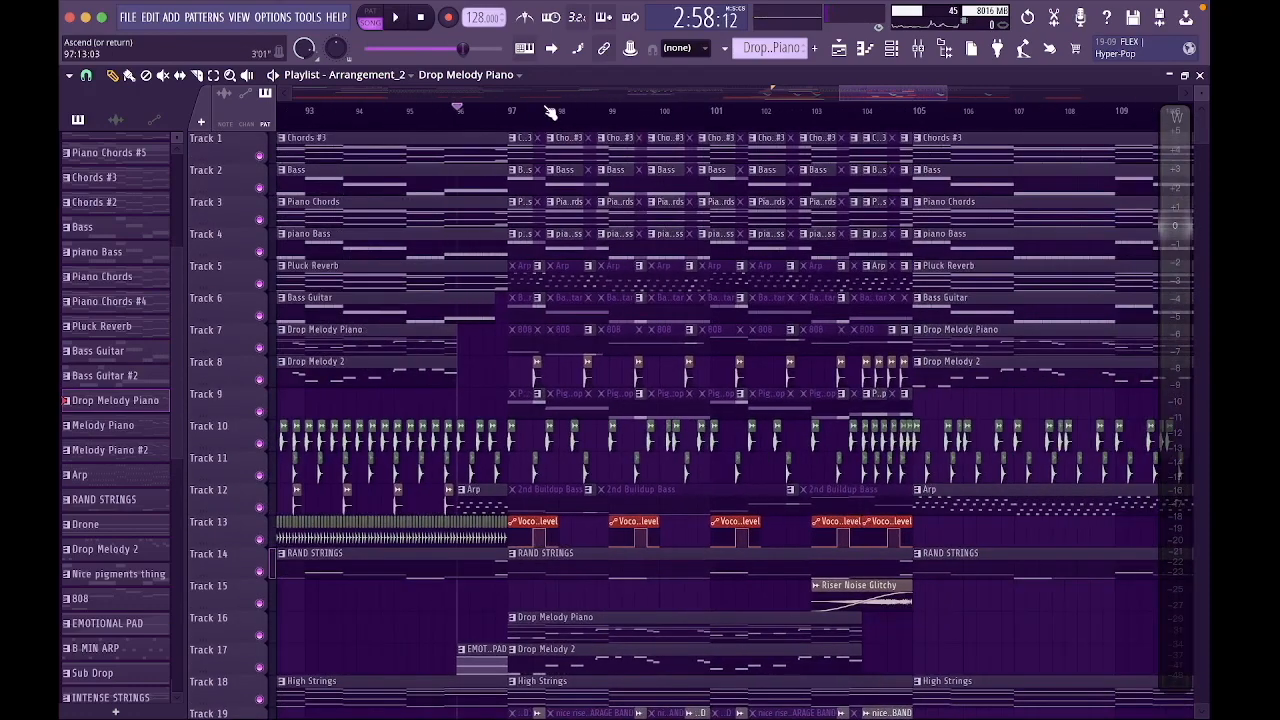
pyautogui.click(506, 110)
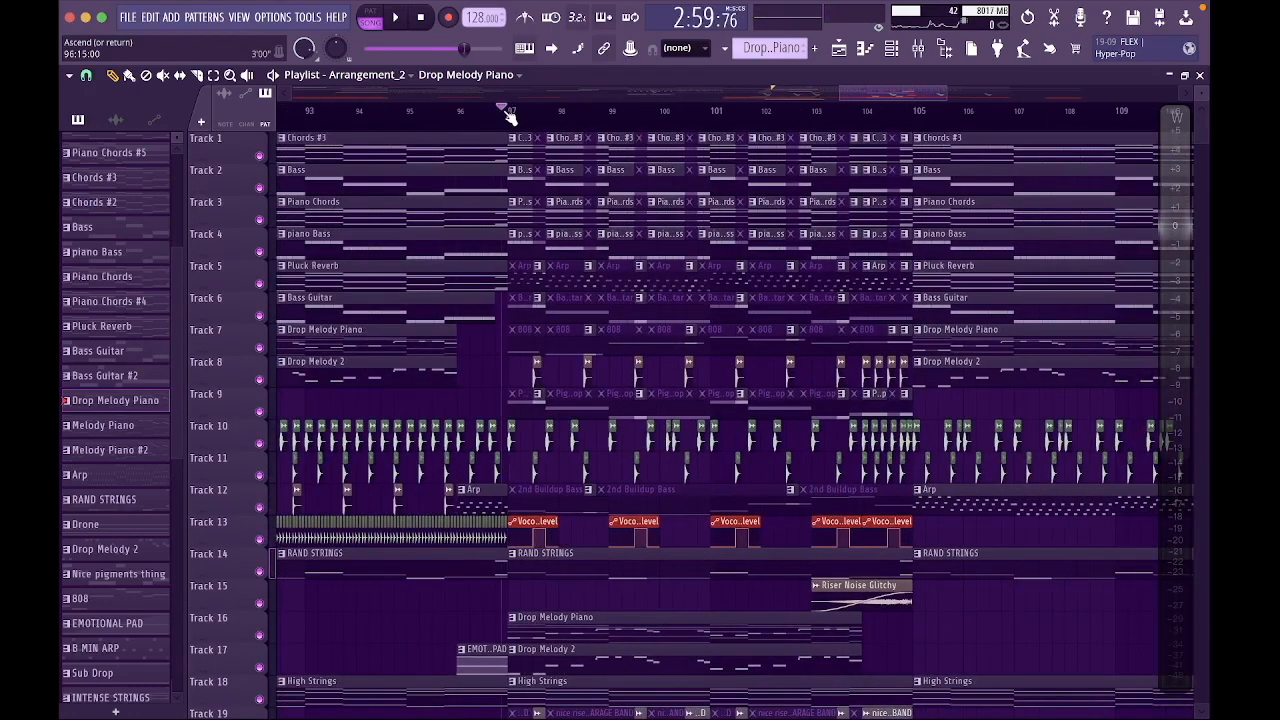
pyautogui.press('space')
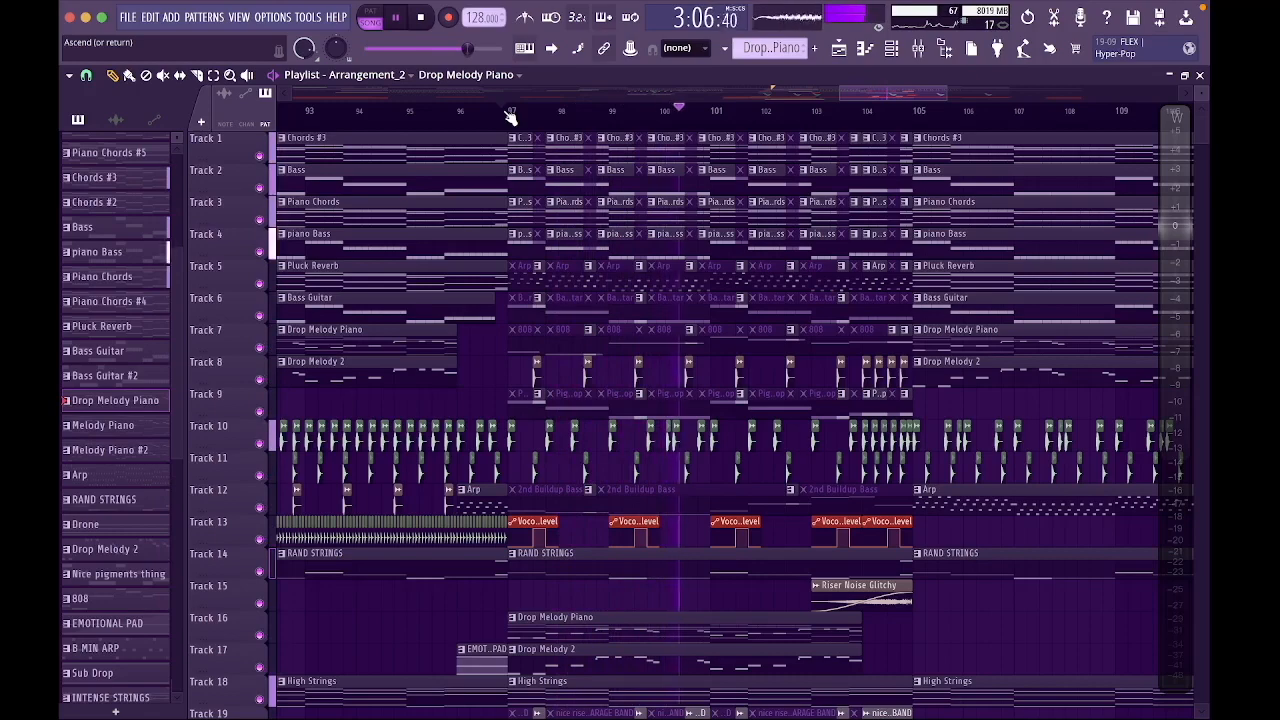
pyautogui.press('space')
pyautogui.click(511, 112)
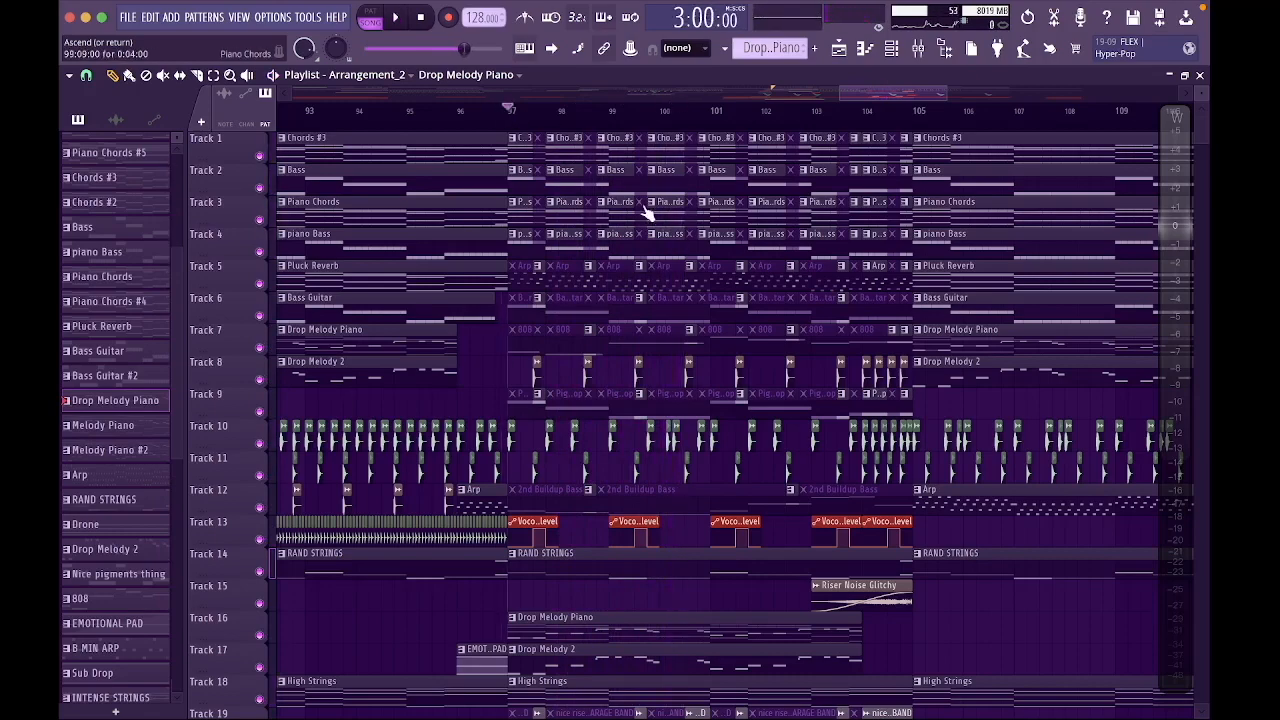
# Examine the alternating muted and active clips on the upper tracks closely and listen to them from bar 97.
pyautogui.scroll(3, 630, 220)
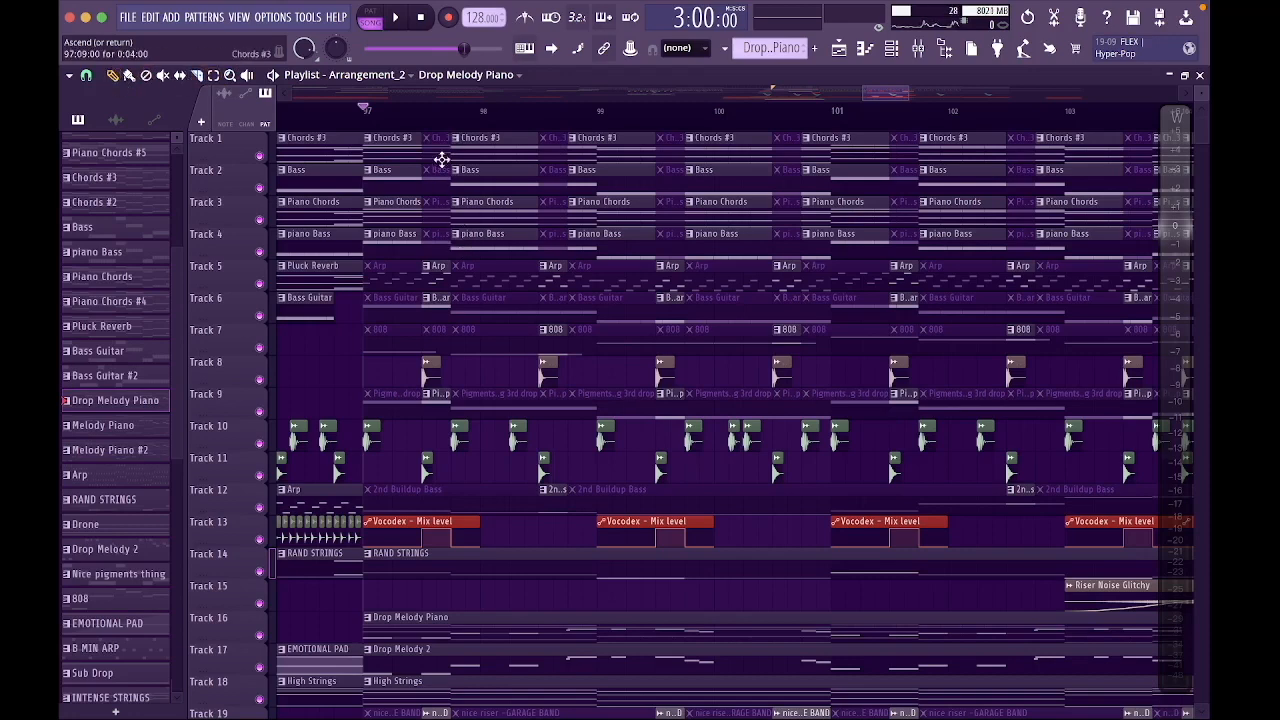
pyautogui.scroll(2, 432, 267)
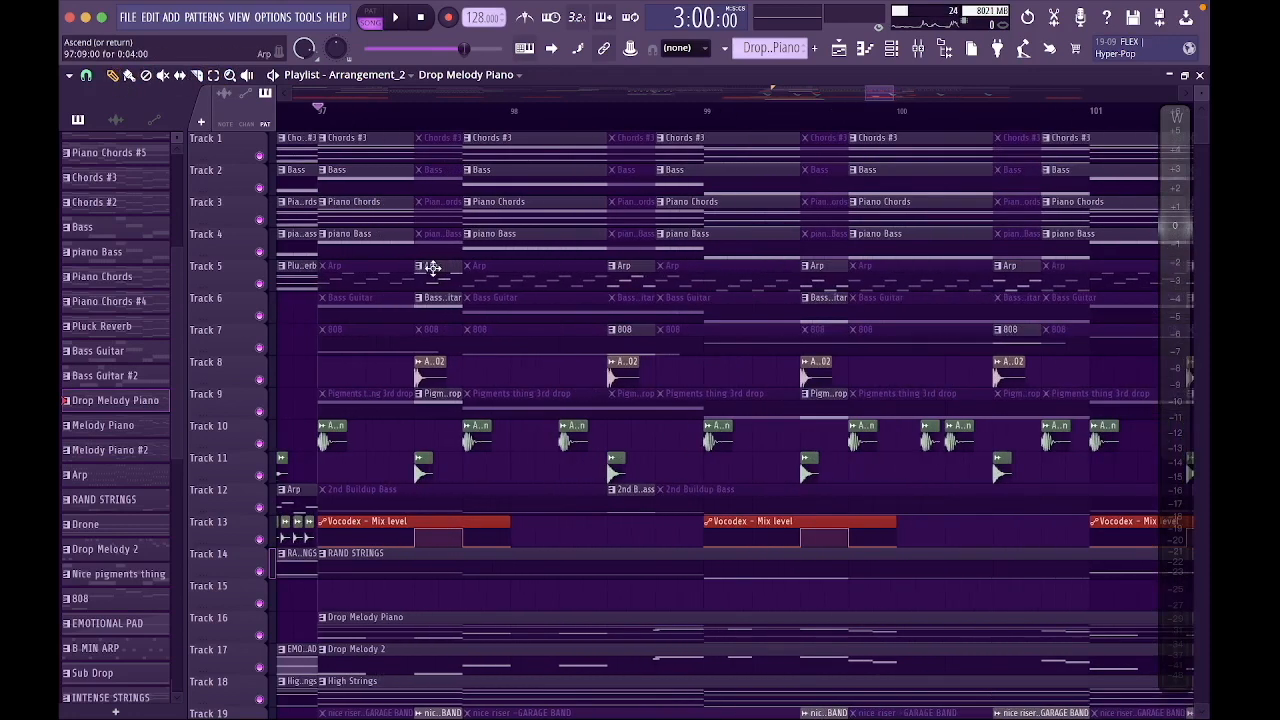
pyautogui.scroll(2, 423, 526)
pyautogui.press('space')
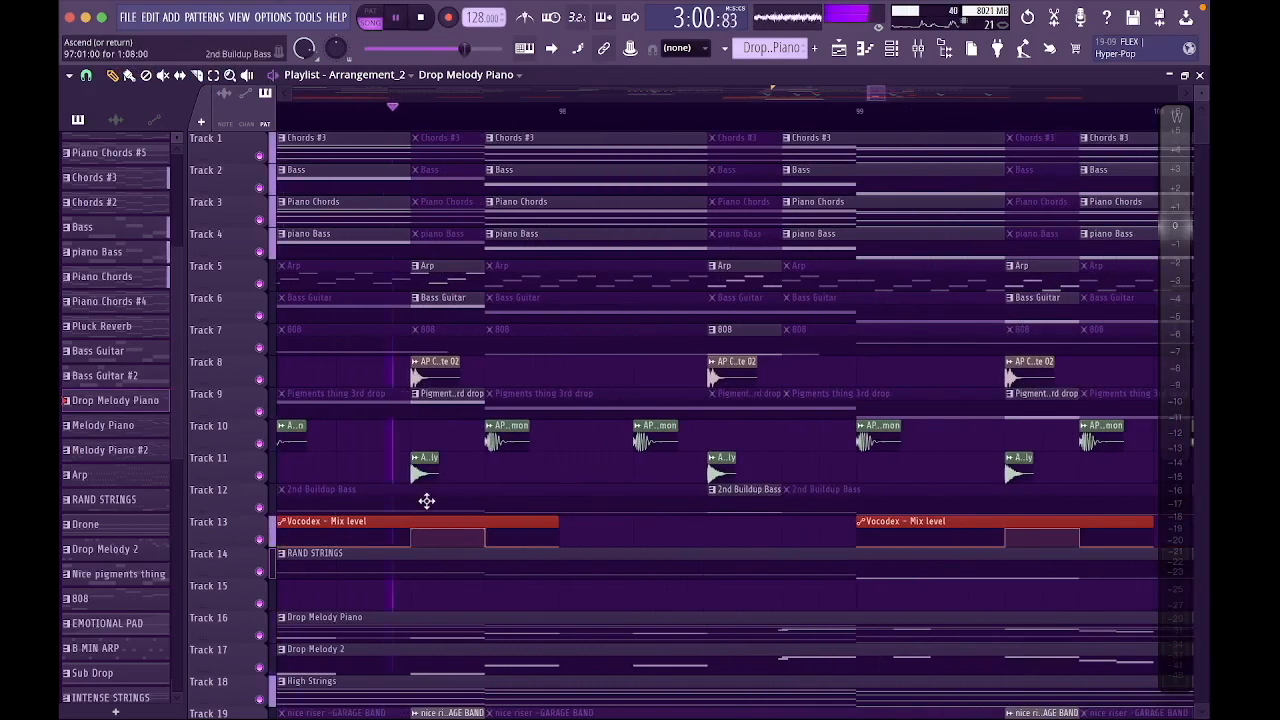
pyautogui.scroll(-4, 432, 470)
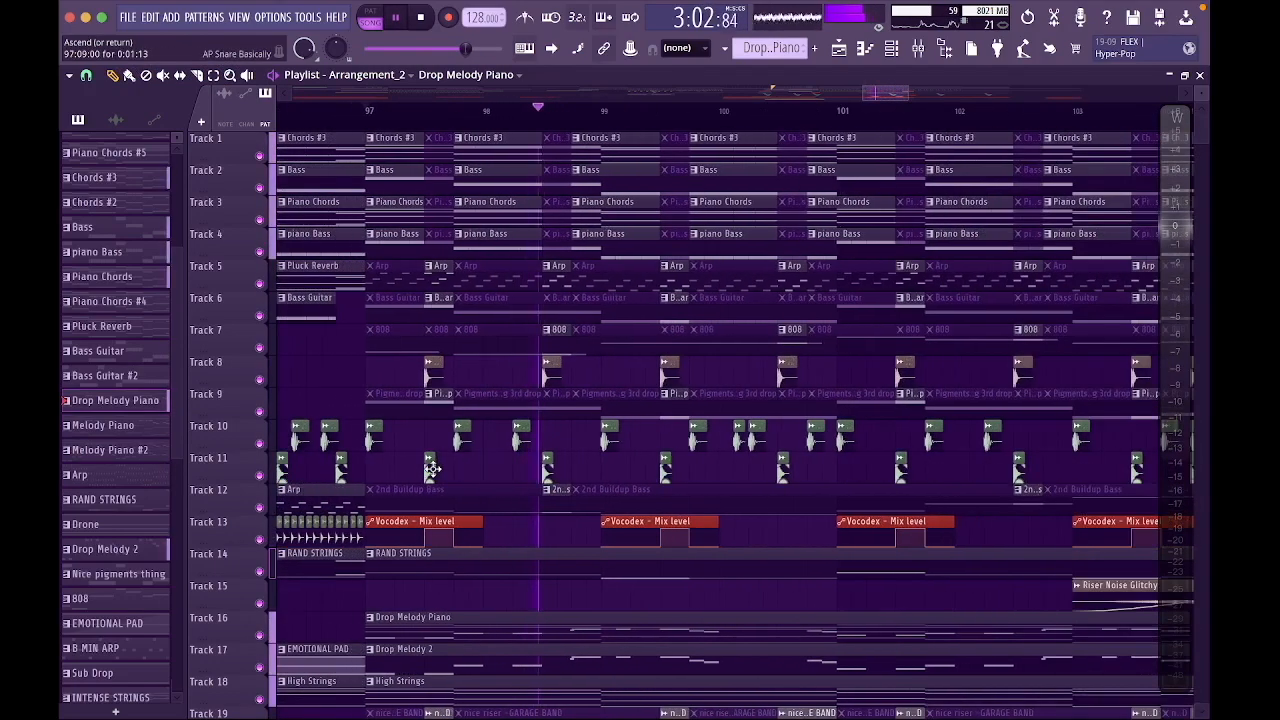
pyautogui.press('space')
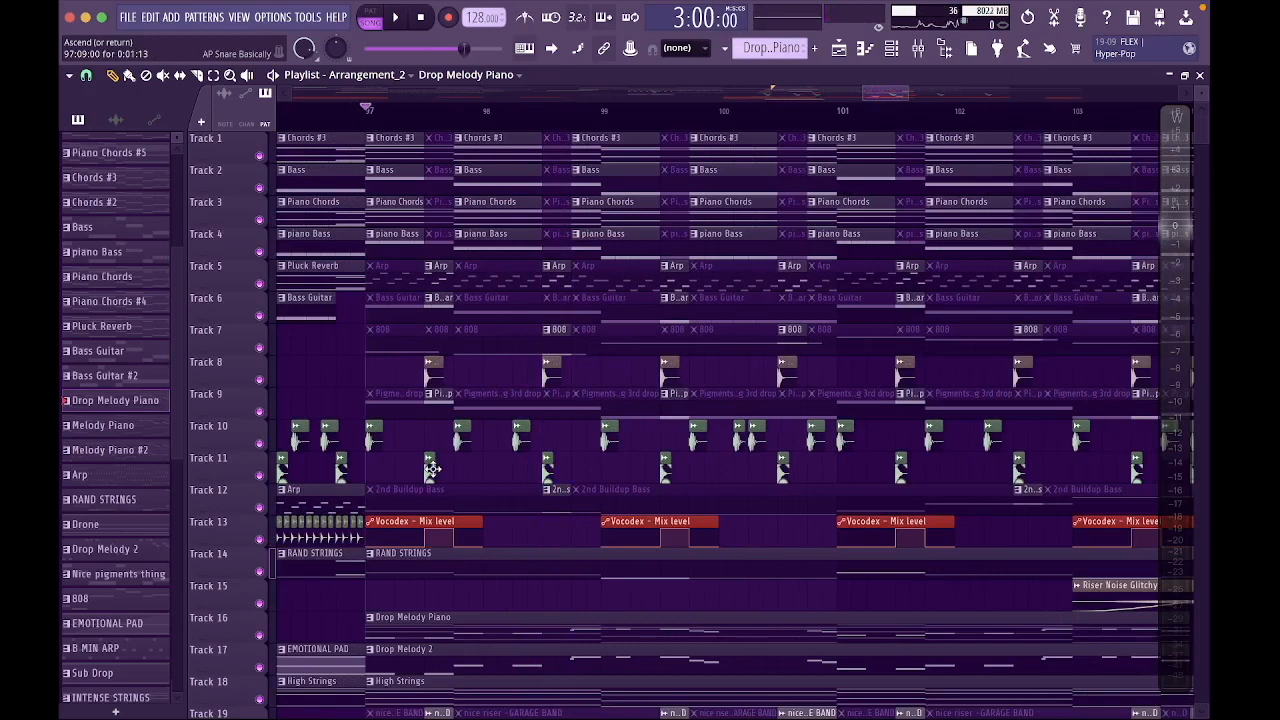
# Inspect the Vocodex - Mix level automation on Track 13 and the effects on the mixer's Master track.
pyautogui.scroll(-2, 432, 470)
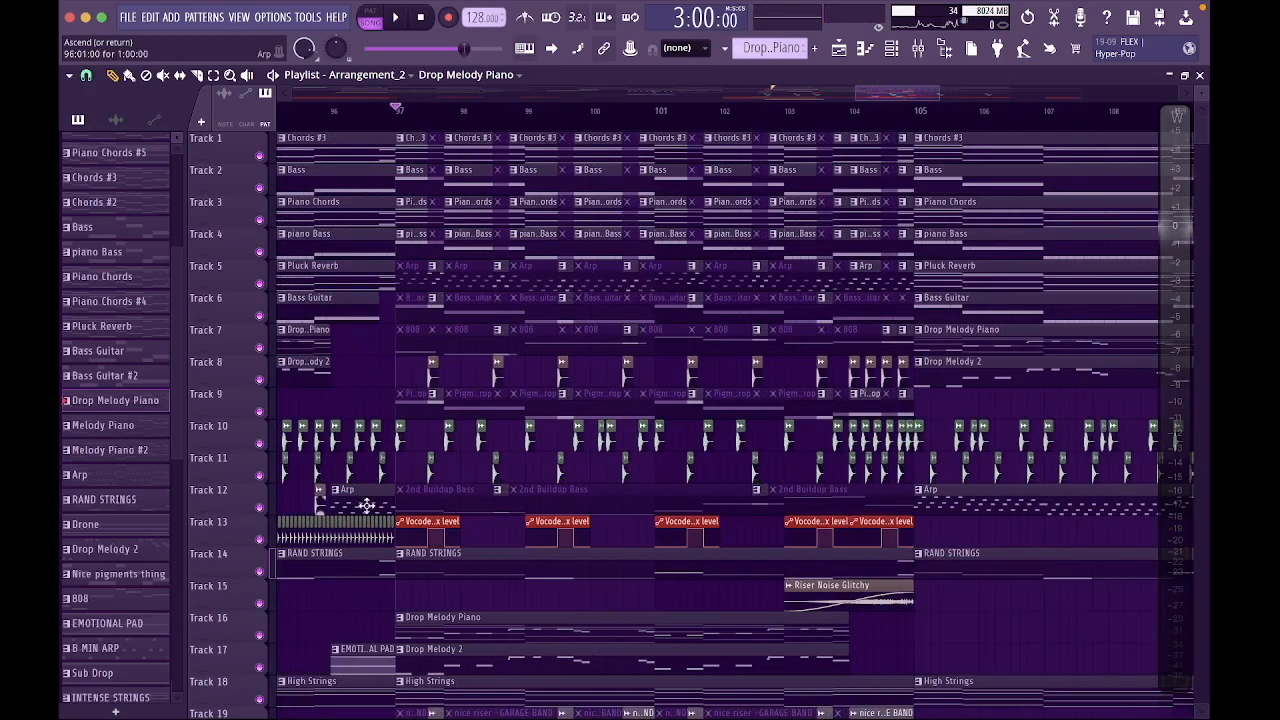
pyautogui.scroll(2, 426, 519)
pyautogui.doubleClick(426, 521)
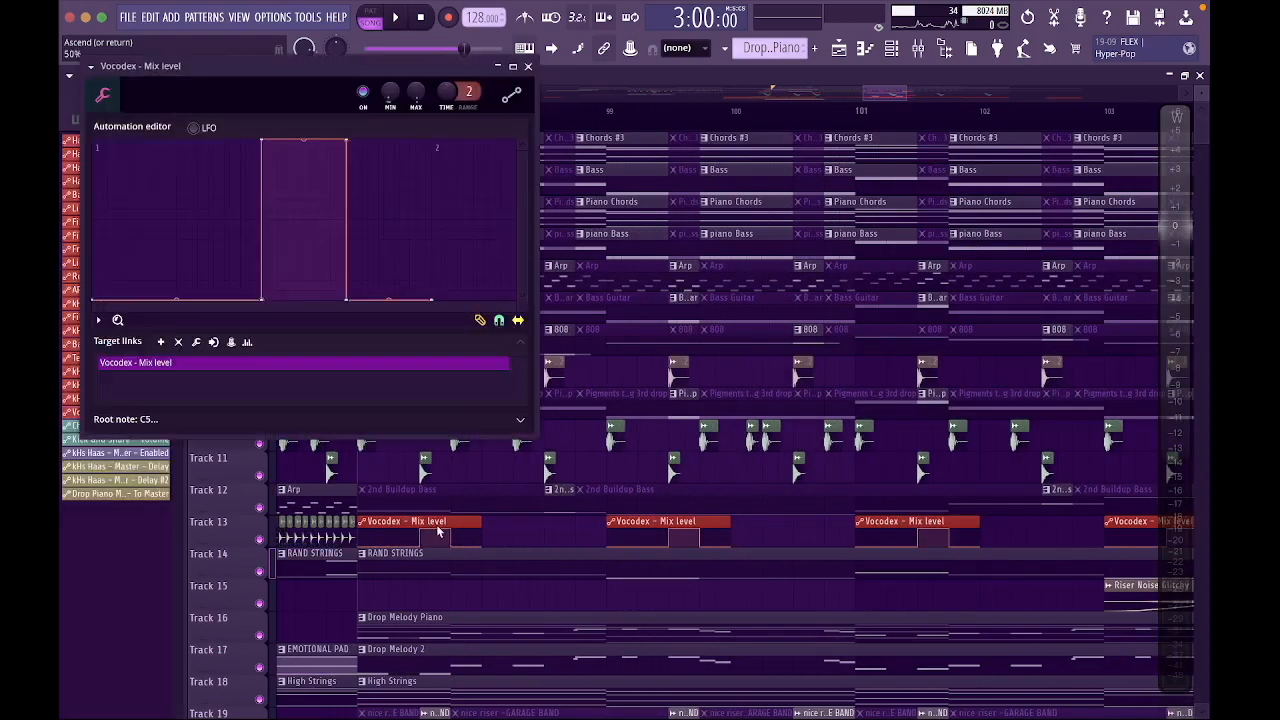
pyautogui.click(528, 67)
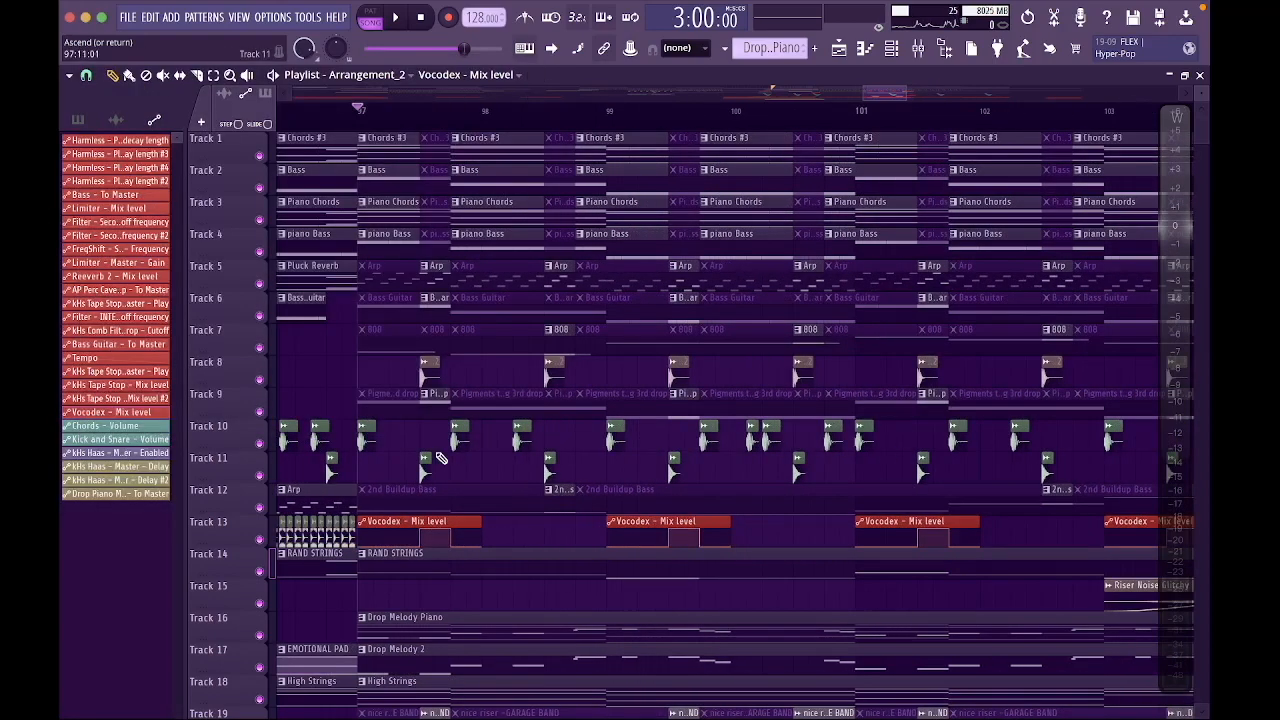
pyautogui.scroll(-2, 944, 168)
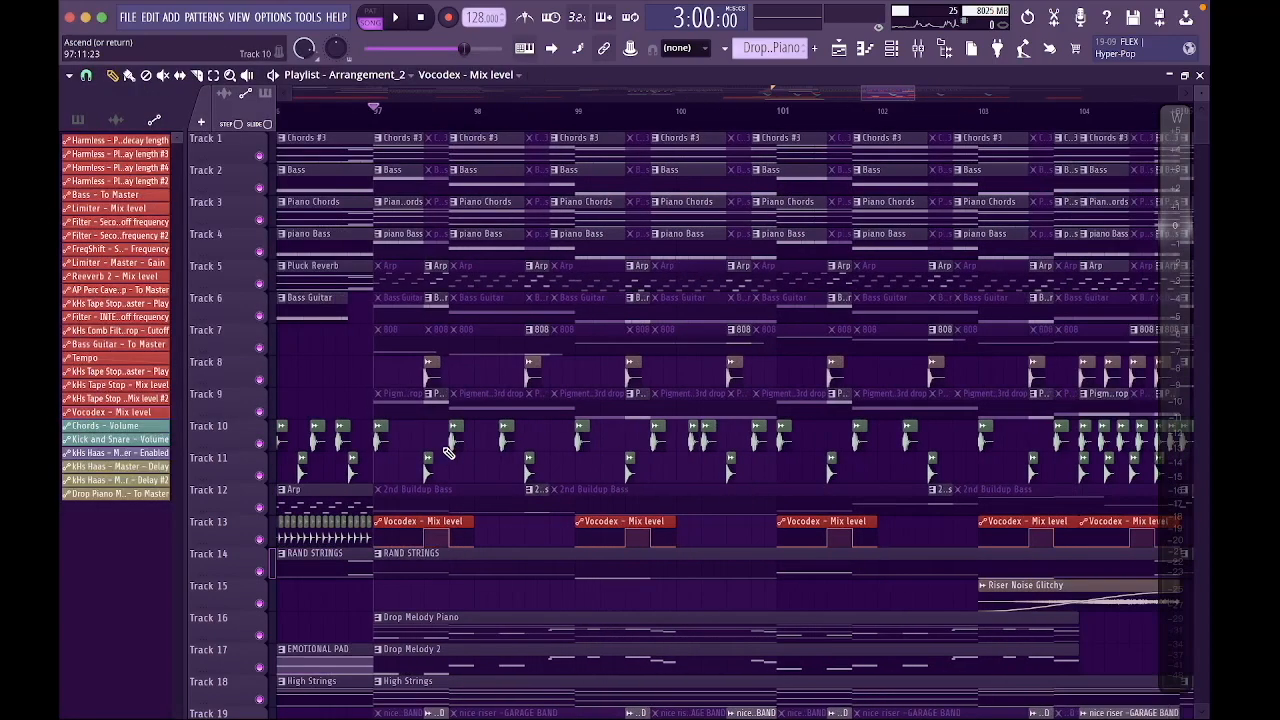
pyautogui.click(916, 52)
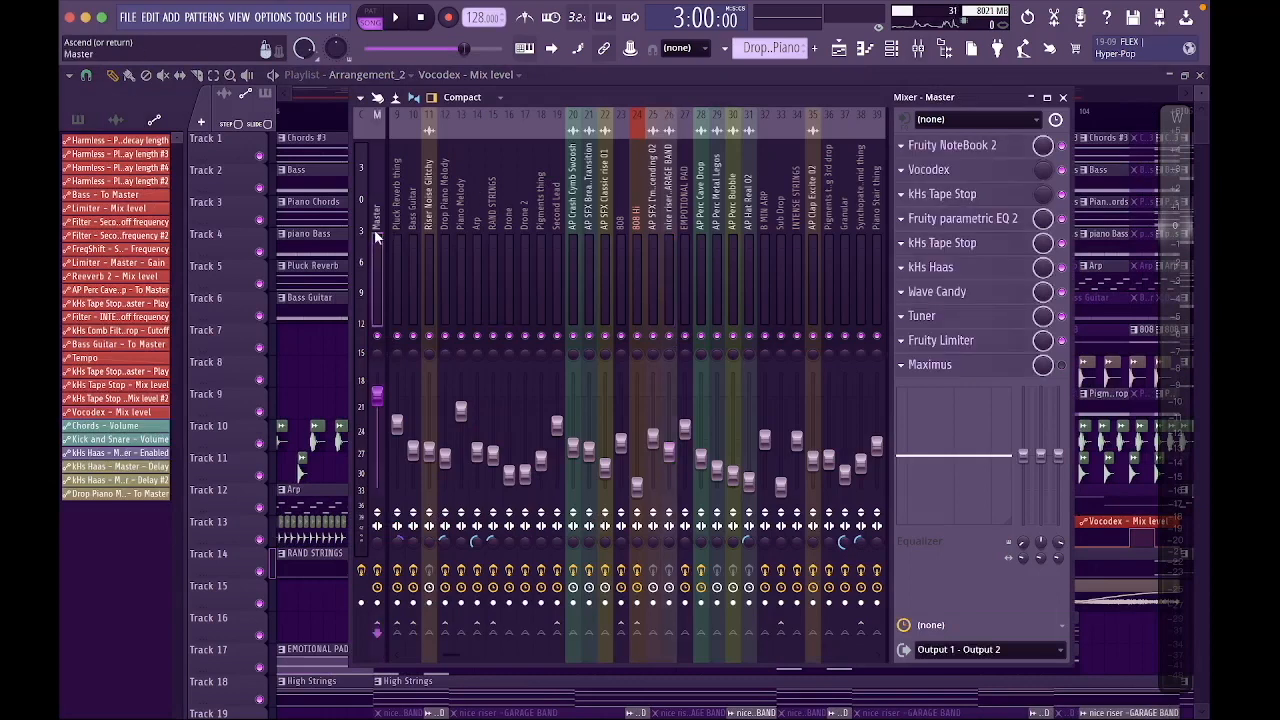
pyautogui.click(1063, 97)
# Look over the bar 97 section's remaining tracks and listen briefly from the middle of bar 97.
pyautogui.scroll(-3, 625, 438)
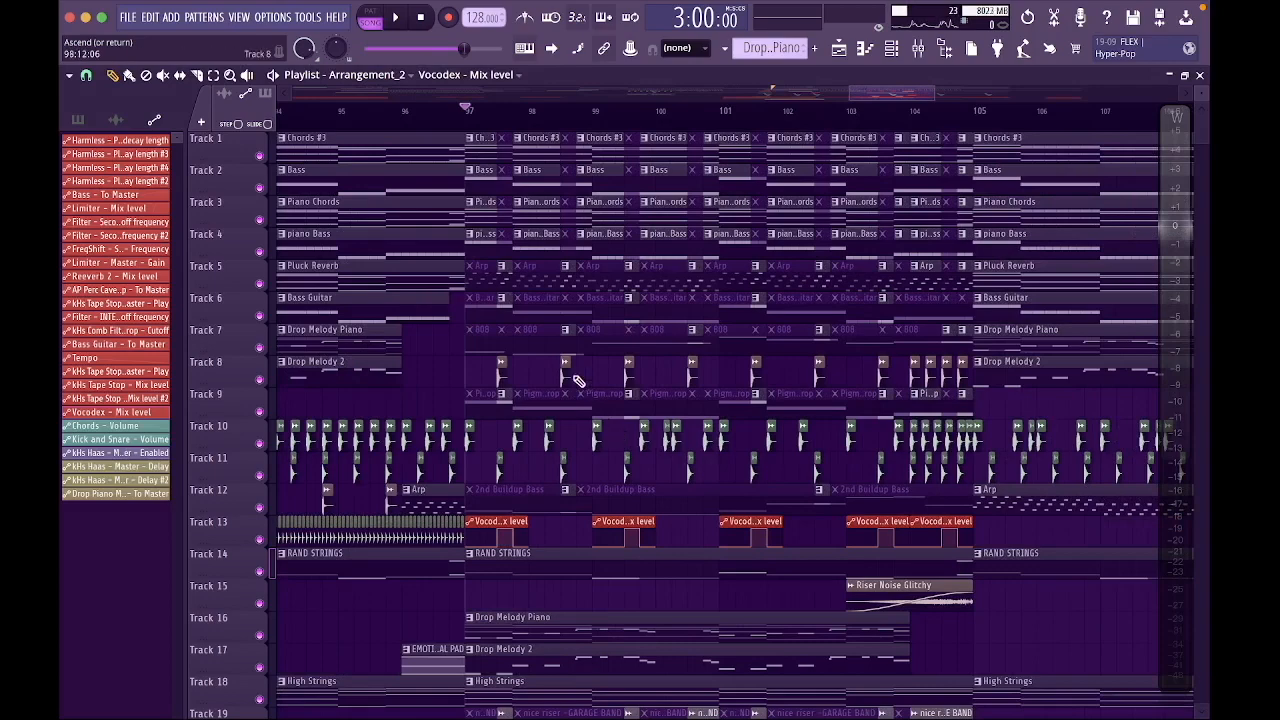
pyautogui.scroll(-4, 590, 400)
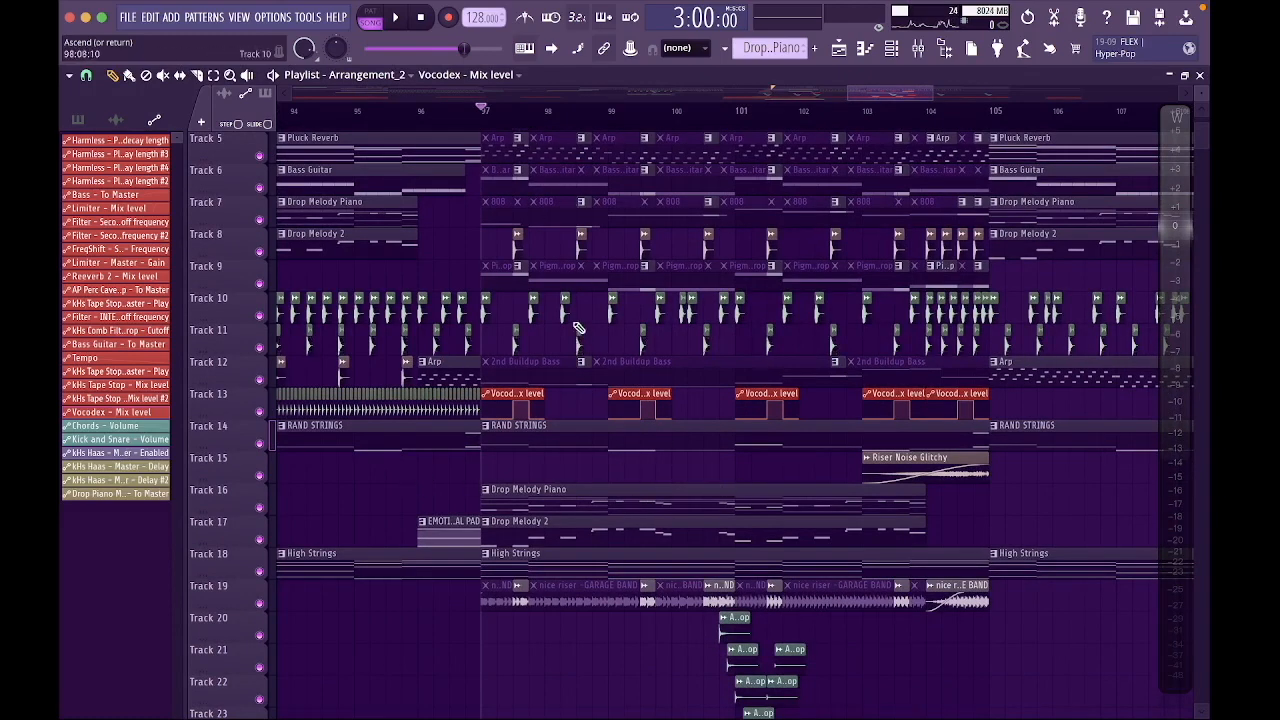
pyautogui.click(516, 110)
pyautogui.press('space')
pyautogui.press('space')
# Solo Tracks 10 and 11, listen to their drums from bar 105, and turn all tracks back on.
pyautogui.hscroll(2, 620, 214)
pyautogui.scroll(1, 623, 216)
pyautogui.hscroll(3, 623, 216)
pyautogui.scroll(1, 623, 216)
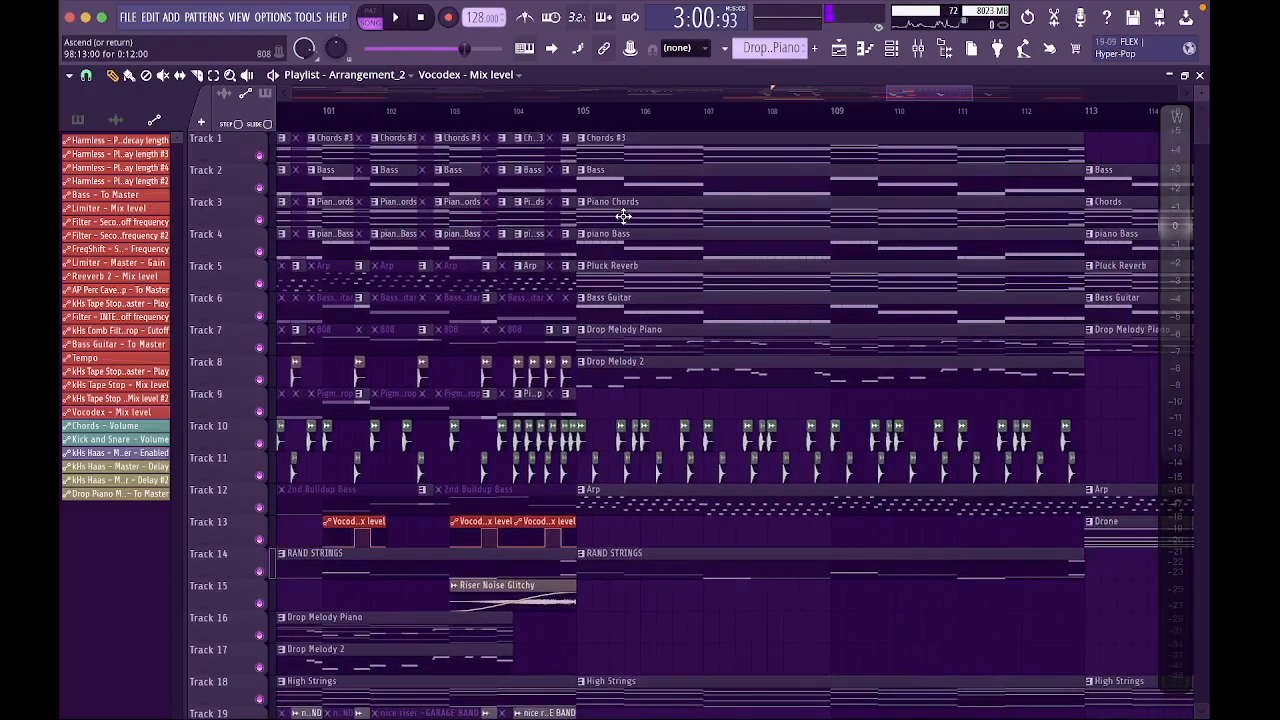
pyautogui.click(580, 110)
pyautogui.hscroll(3, 689, 193)
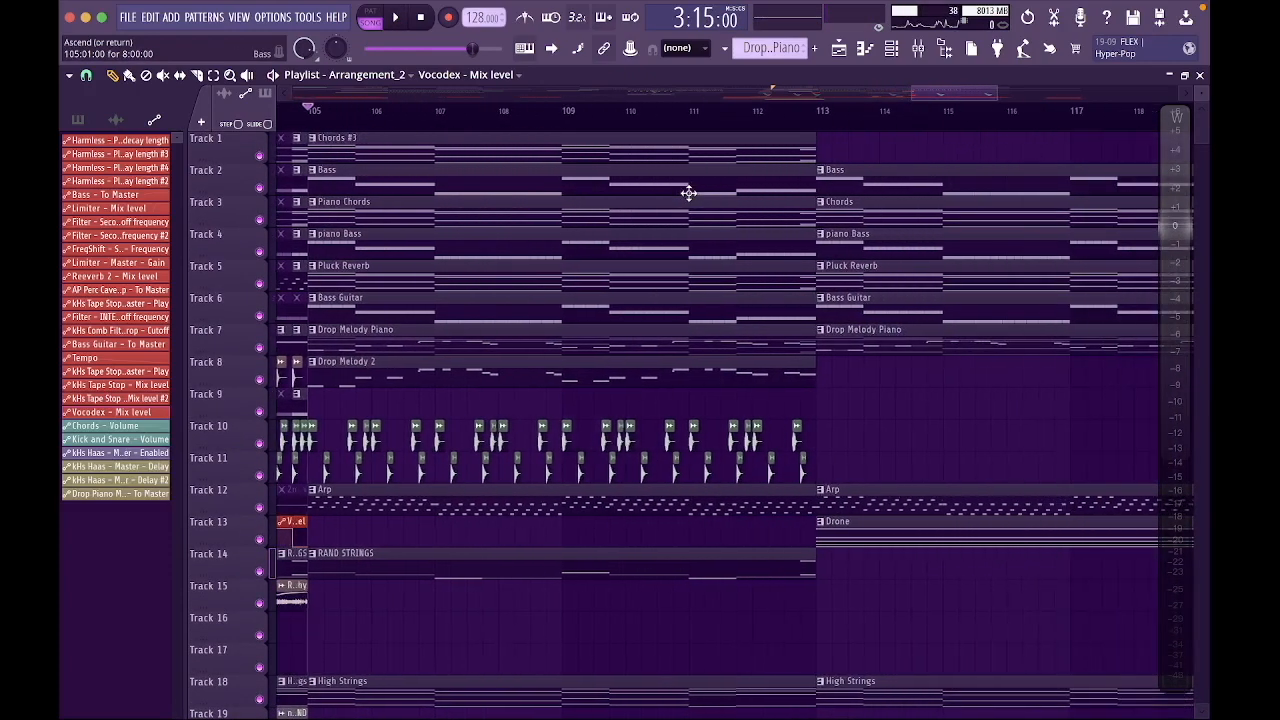
pyautogui.keyDown('ctrl'); pyautogui.click(259, 443); pyautogui.keyUp('ctrl')
pyautogui.click(259, 475)
pyautogui.press('space')
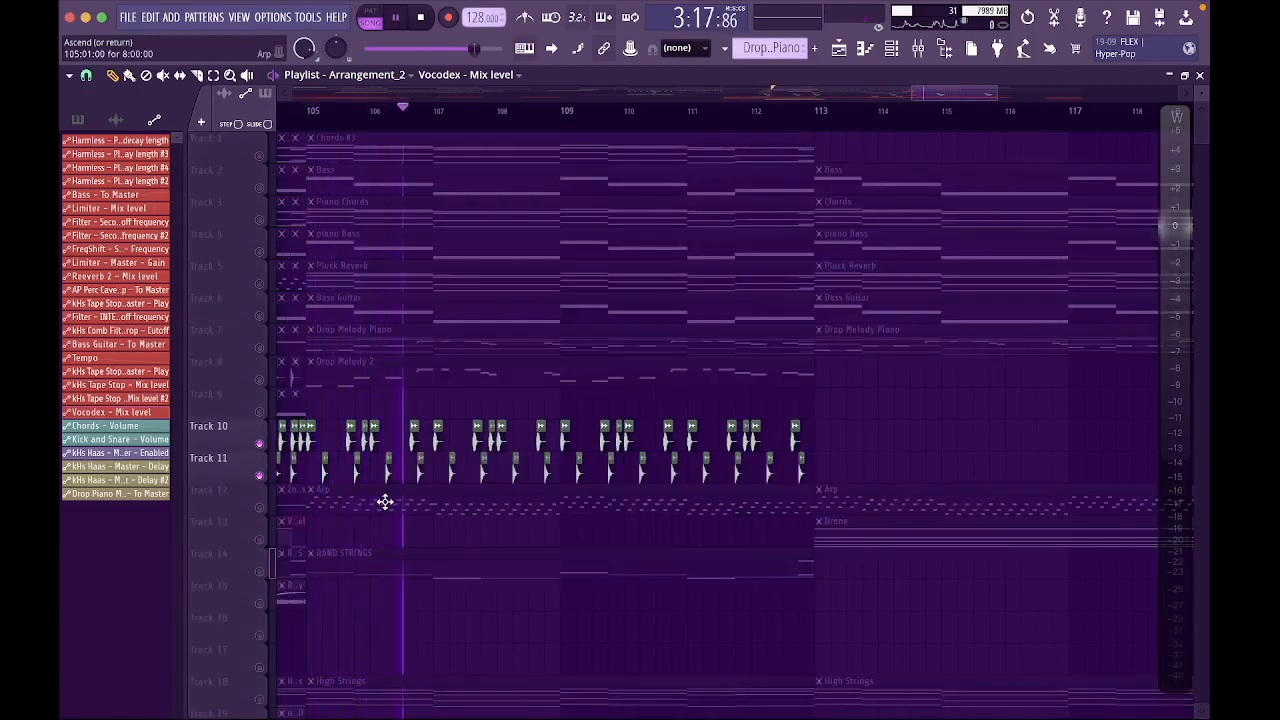
pyautogui.press('space')
pyautogui.rightClick(261, 476)
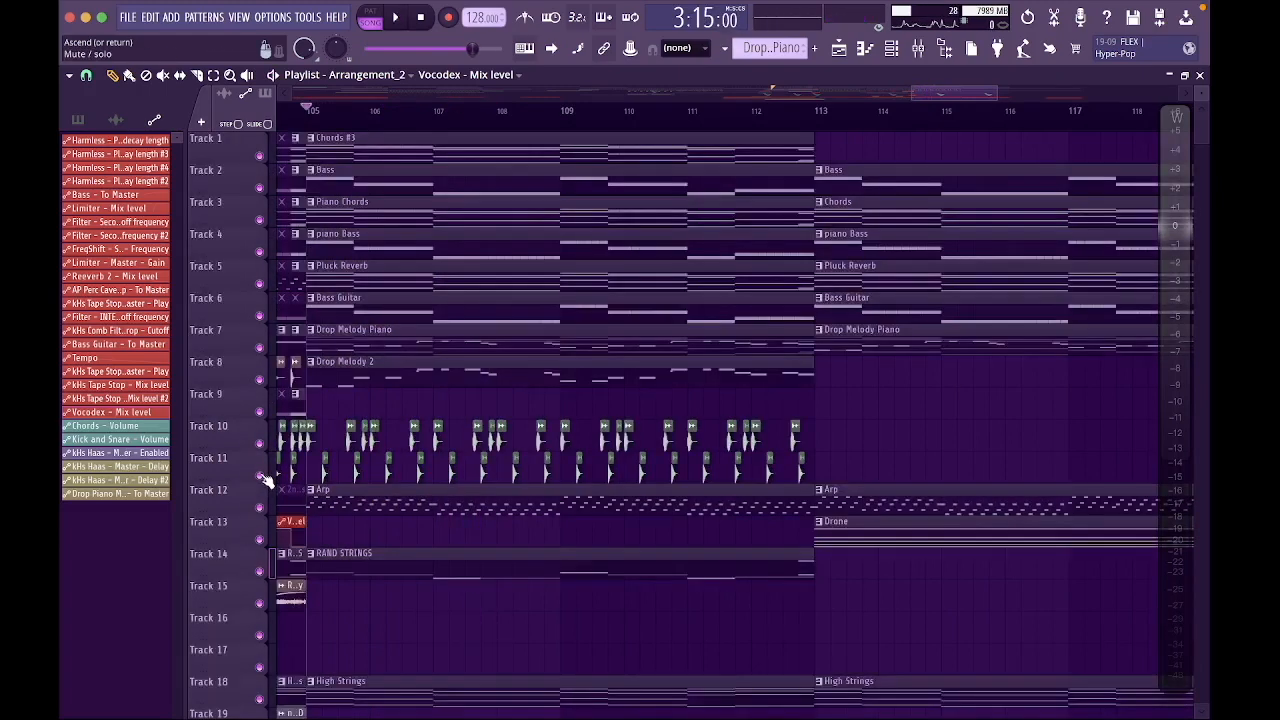
# Look over the section without drums from bar 113 to 121 and set the song position to bar 113.
pyautogui.hscroll(3, 575, 482)
pyautogui.scroll(-1, 573, 481)
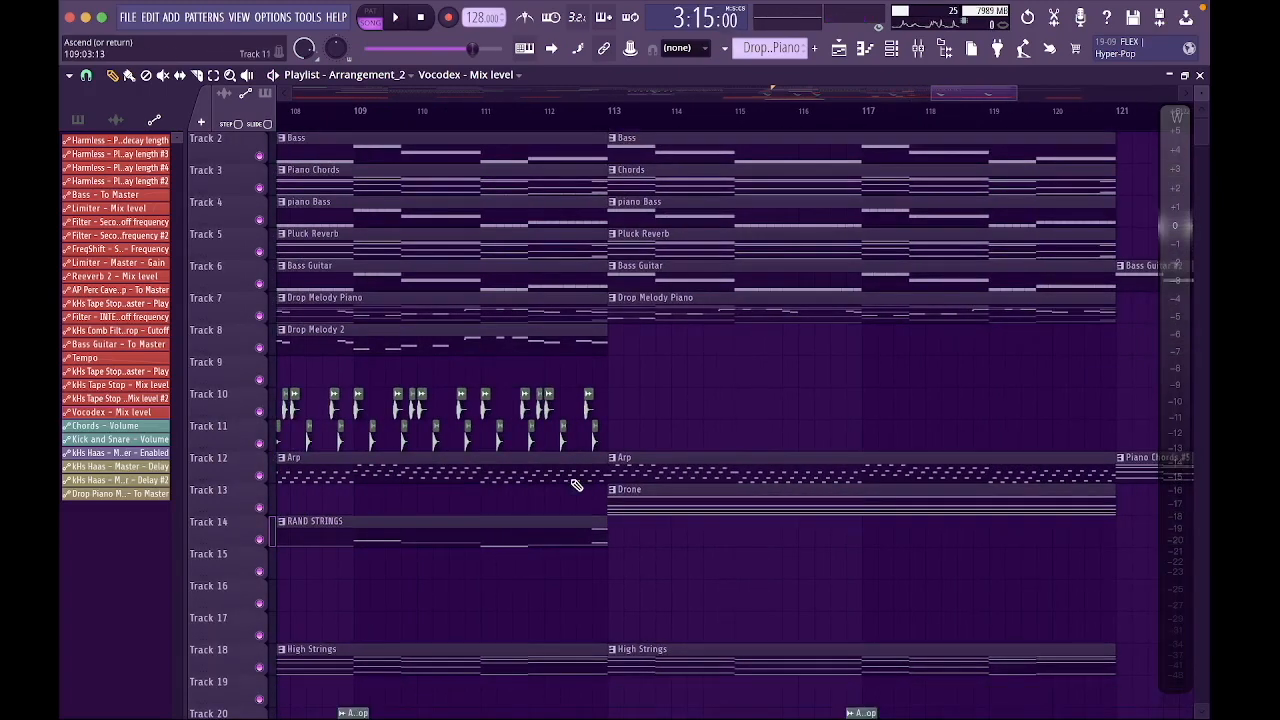
pyautogui.scroll(1, 660, 430)
pyautogui.hscroll(2, 660, 430)
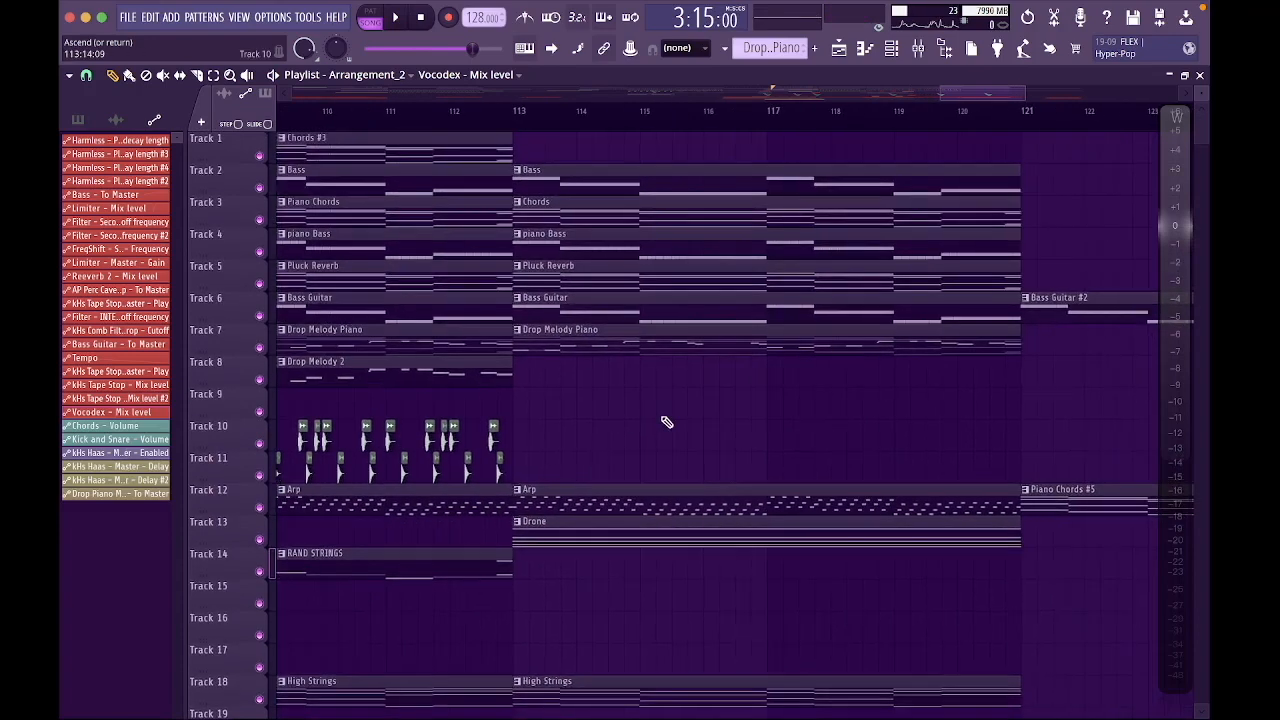
pyautogui.click(519, 116)
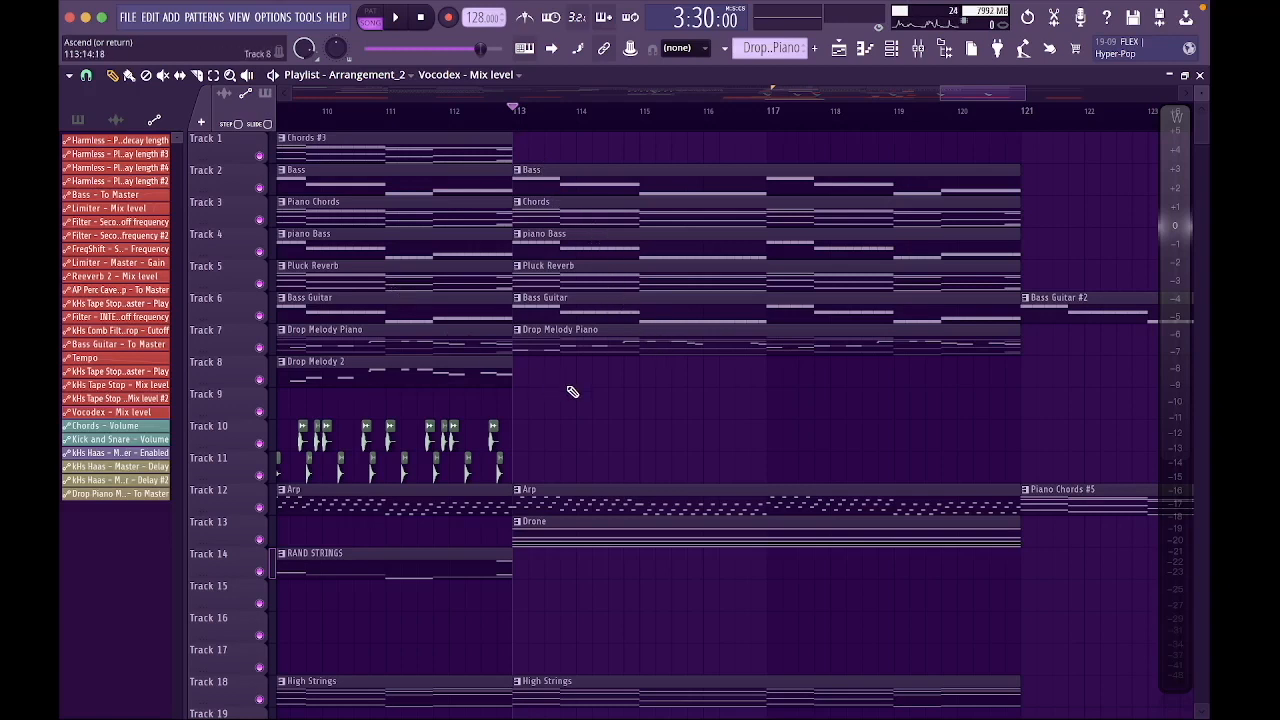
# Pick the Drop Melody 2 pattern on Track 8 and look over the bar 113 section's lower tracks, including the percussion clips around bar 117.
pyautogui.click(505, 367)
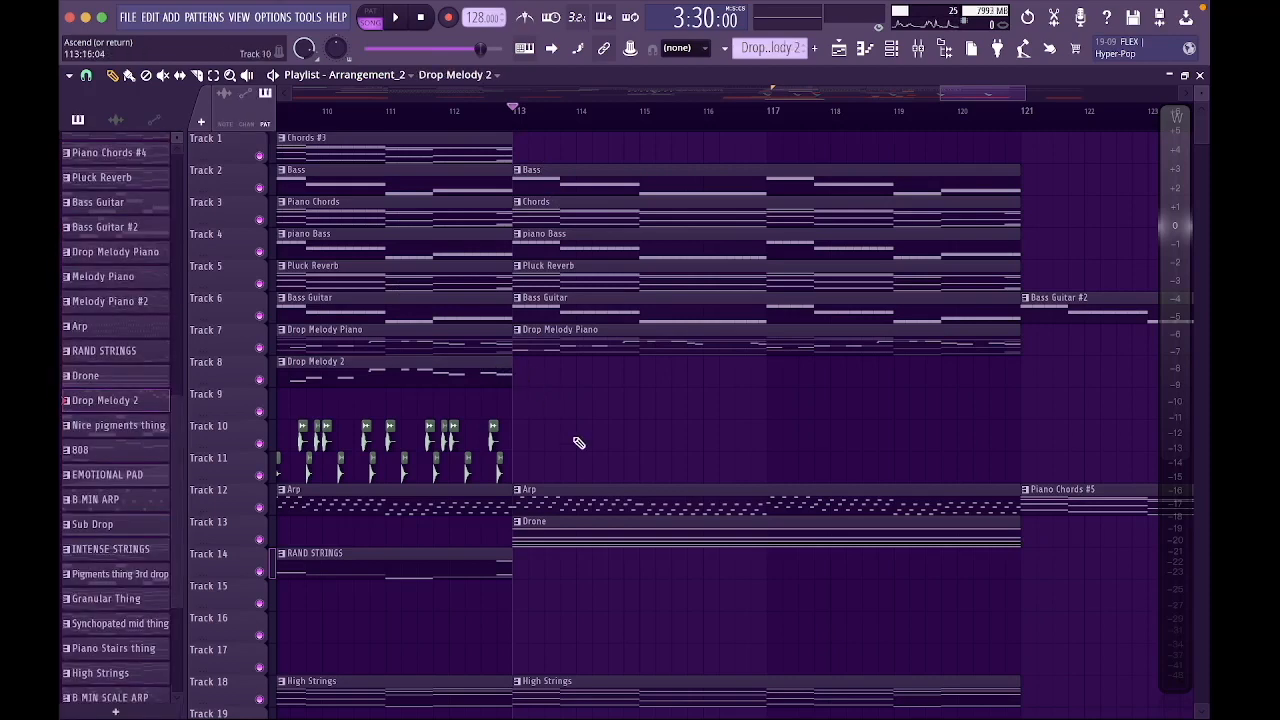
pyautogui.scroll(-1, 578, 460)
pyautogui.scroll(-10, 569, 500)
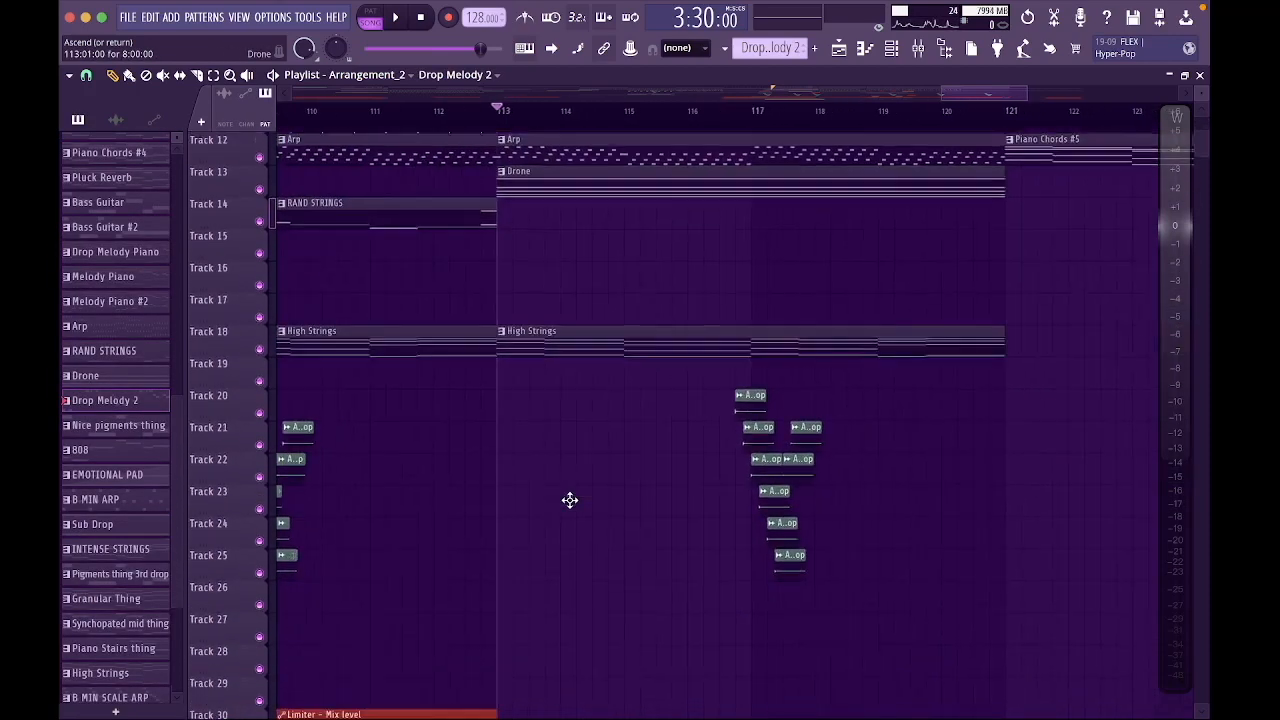
pyautogui.moveTo(900, 389); pyautogui.dragTo(692, 668)
pyautogui.click(977, 594)
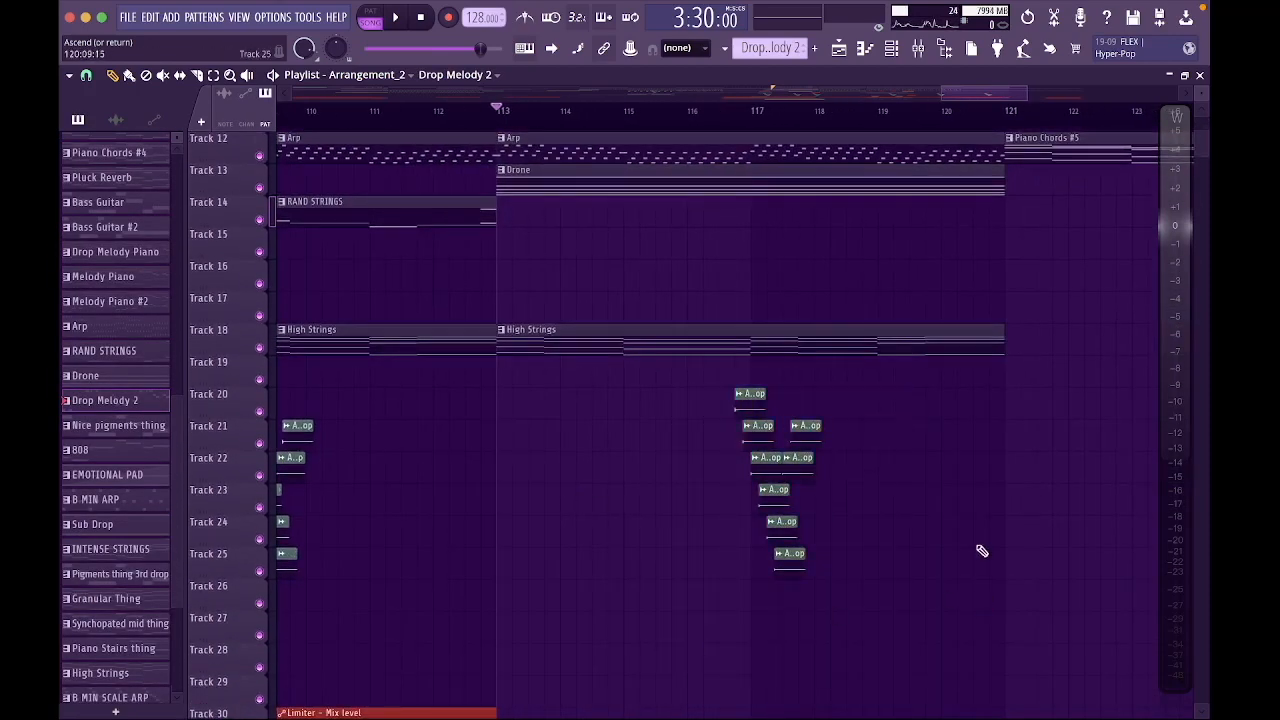
# Listen to the ending from bar 121 and look over its Bass Guitar - To Master and Tempo automation on Tracks 31 and 32.
pyautogui.scroll(11, 758, 398)
pyautogui.hscroll(8, 758, 398)
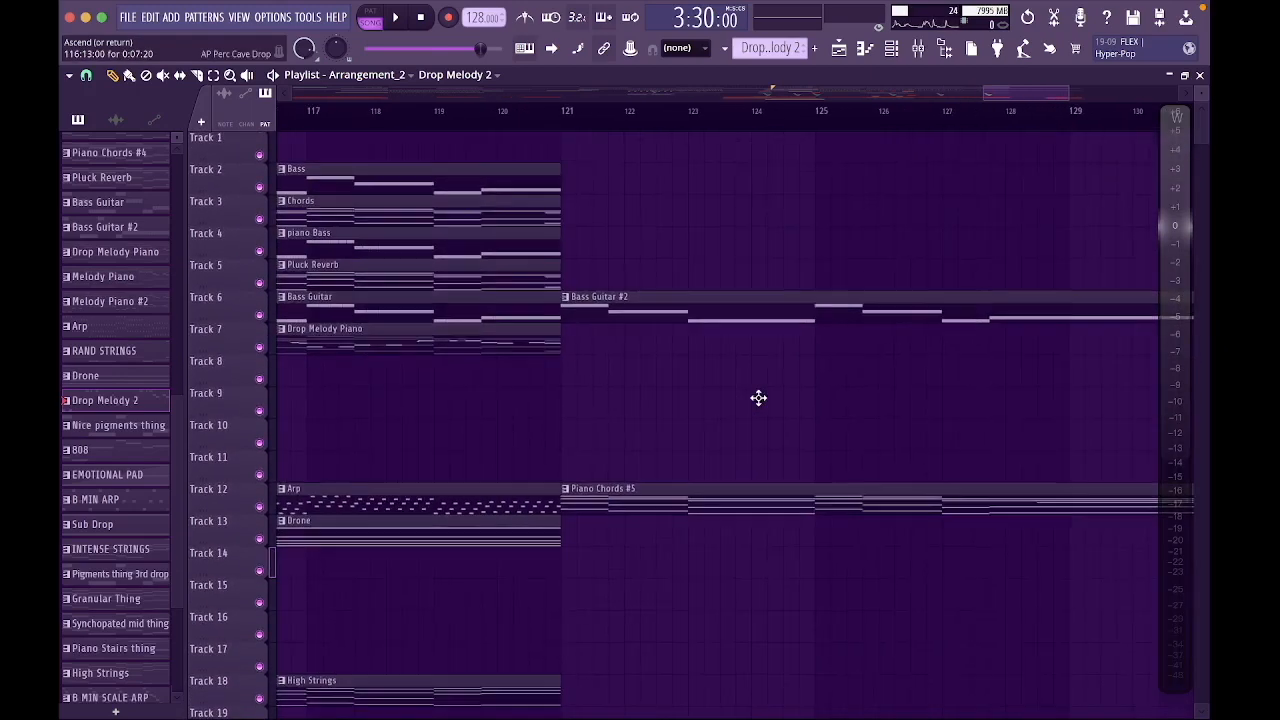
pyautogui.scroll(-3, 758, 398)
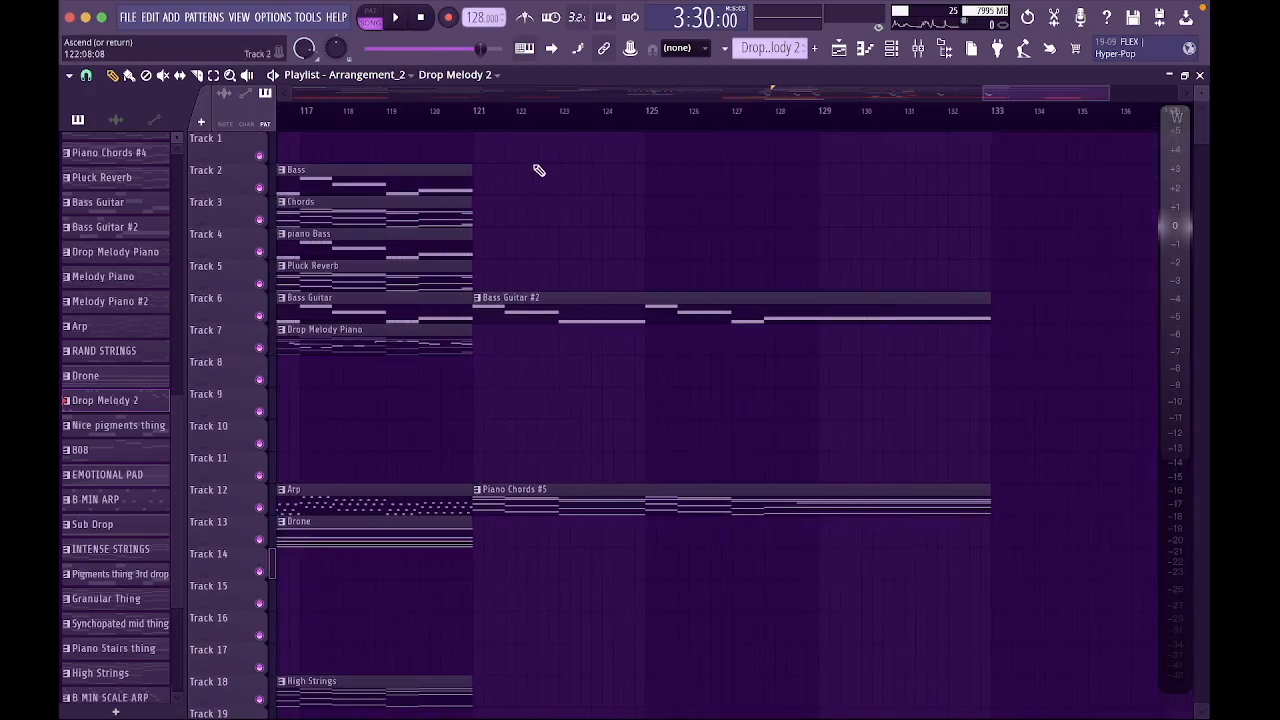
pyautogui.click(481, 116)
pyautogui.press('space')
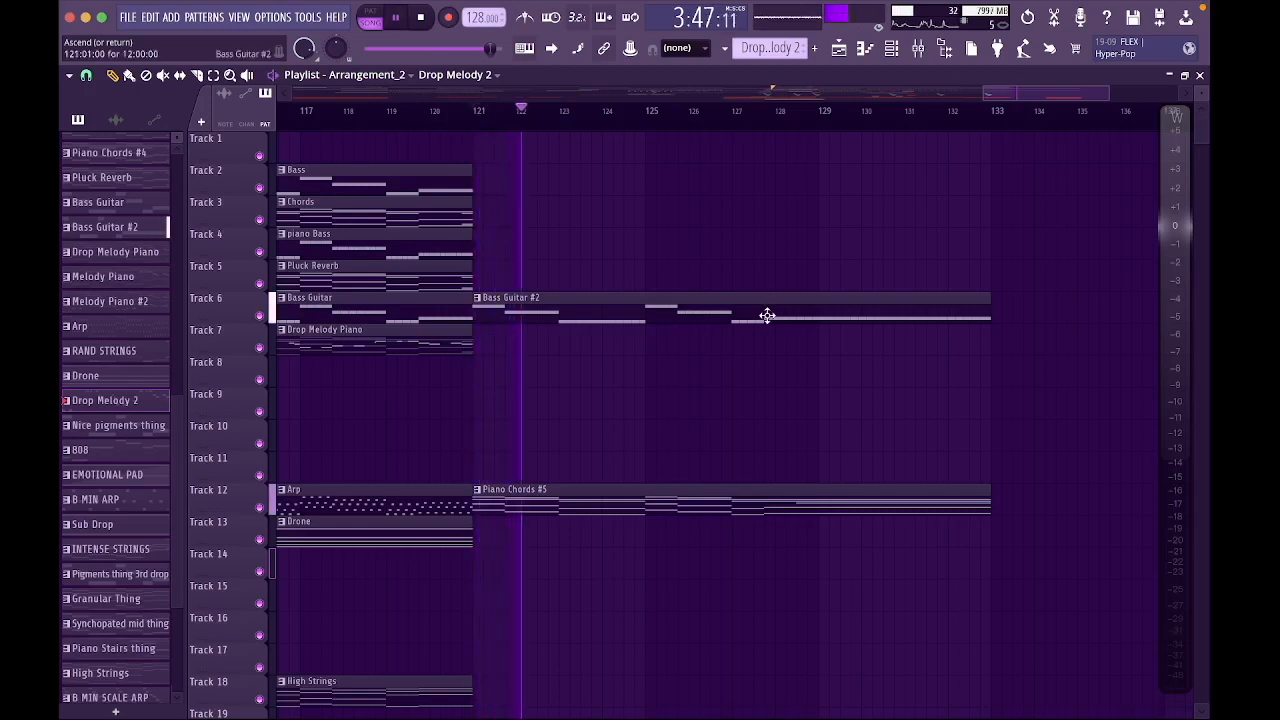
pyautogui.scroll(-10, 1010, 309)
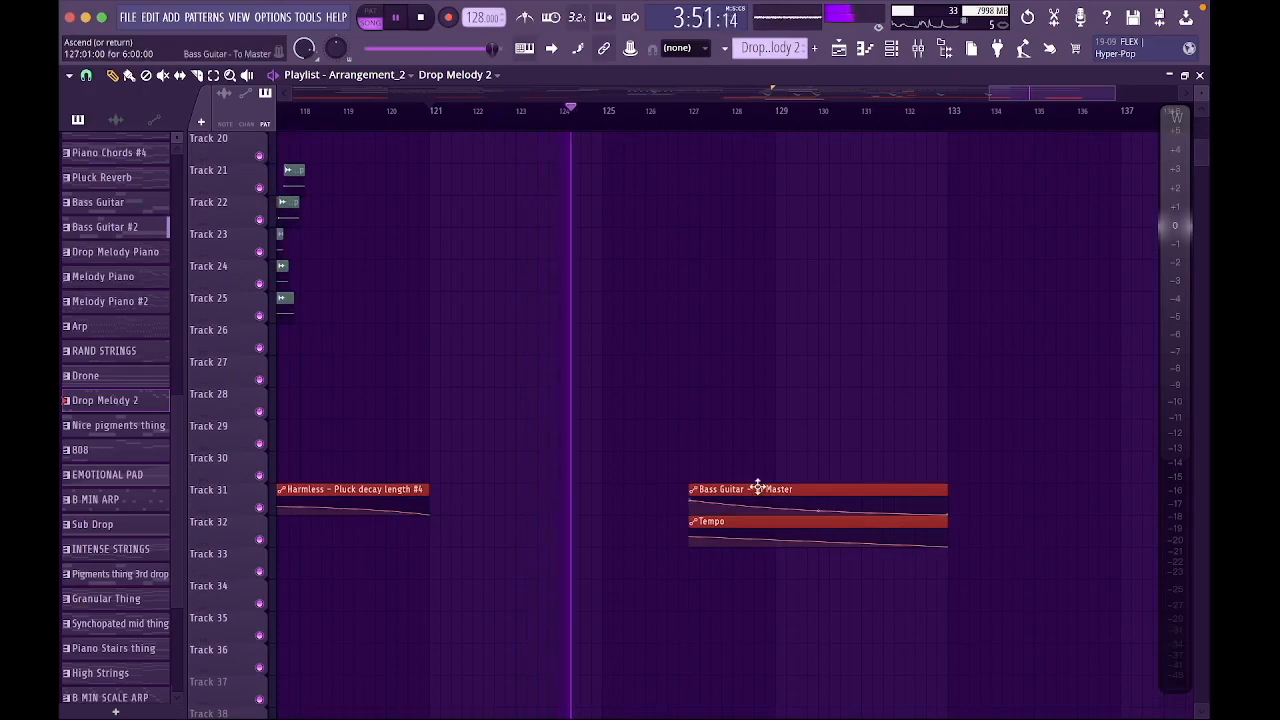
pyautogui.scroll(10, 591, 163)
pyautogui.press('space')
# Show the whole arrangement, look over all its tracks and automation clips, and return the song position to the start.
pyautogui.moveTo(995, 93); pyautogui.dragTo(292, 93)
pyautogui.moveTo(1202, 93); pyautogui.dragTo(1202, 91)
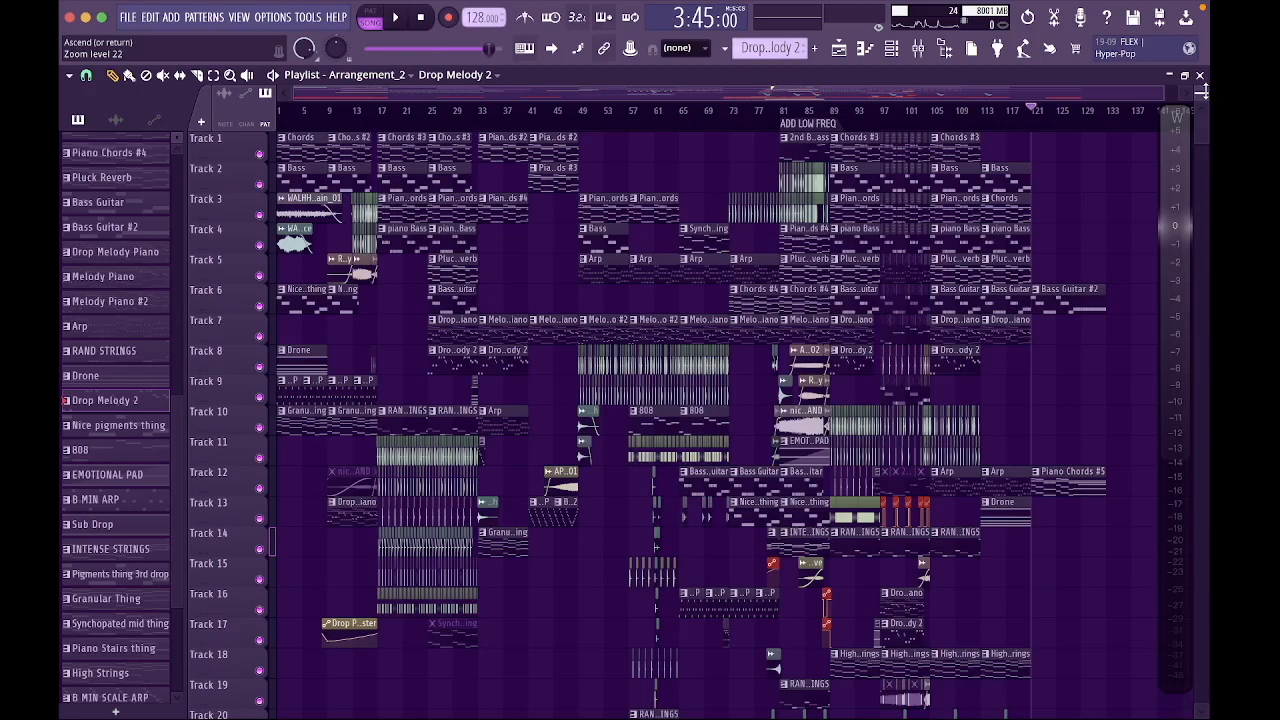
pyautogui.scroll(-4, 889, 318)
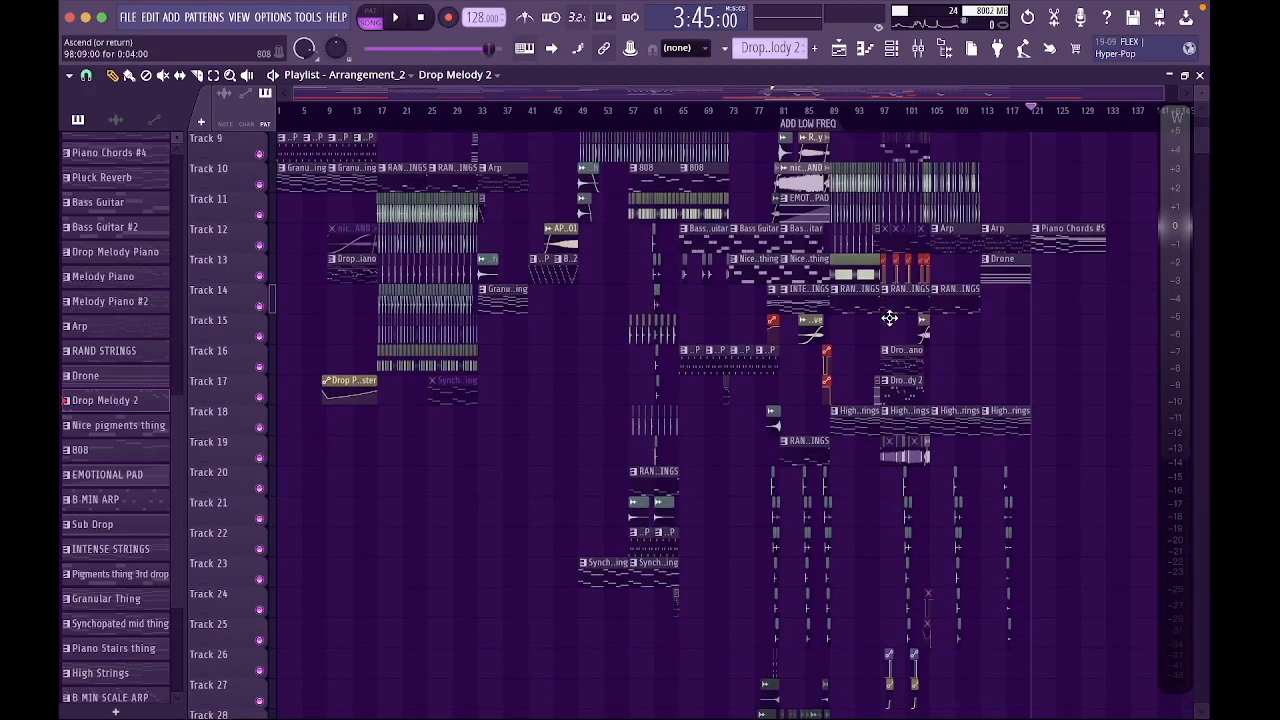
pyautogui.scroll(-6, 889, 318)
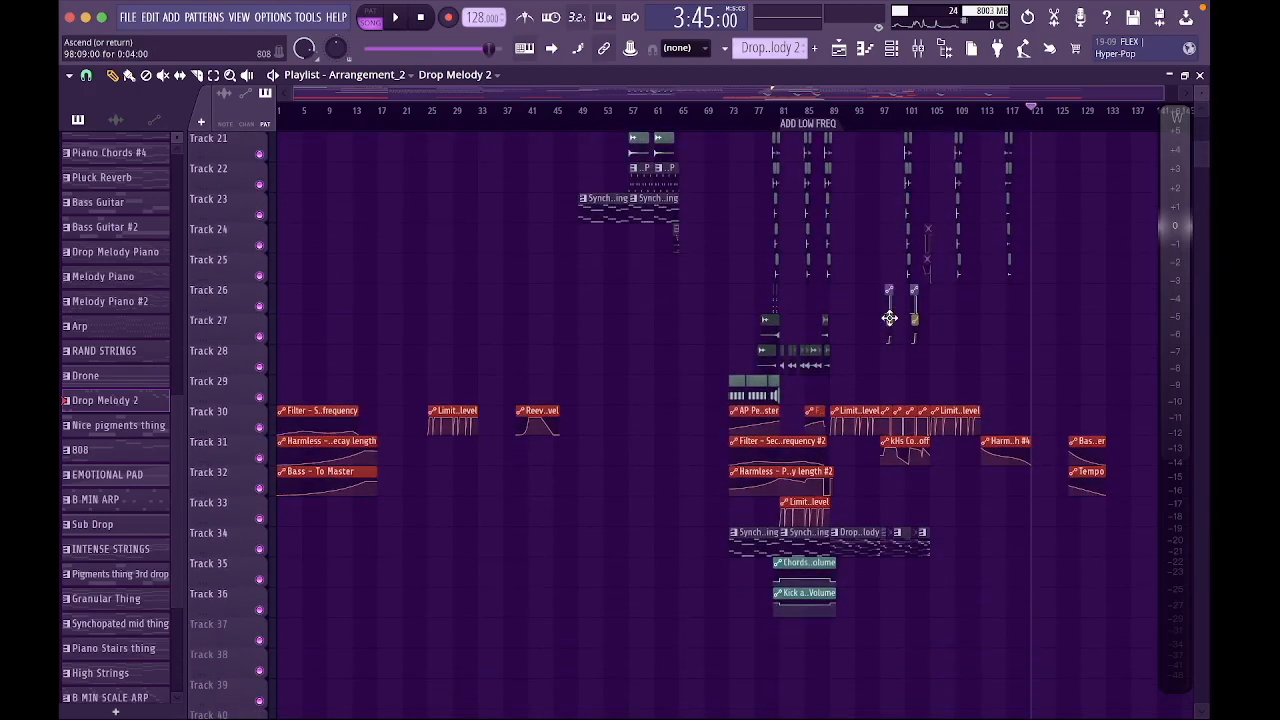
pyautogui.scroll(10, 889, 318)
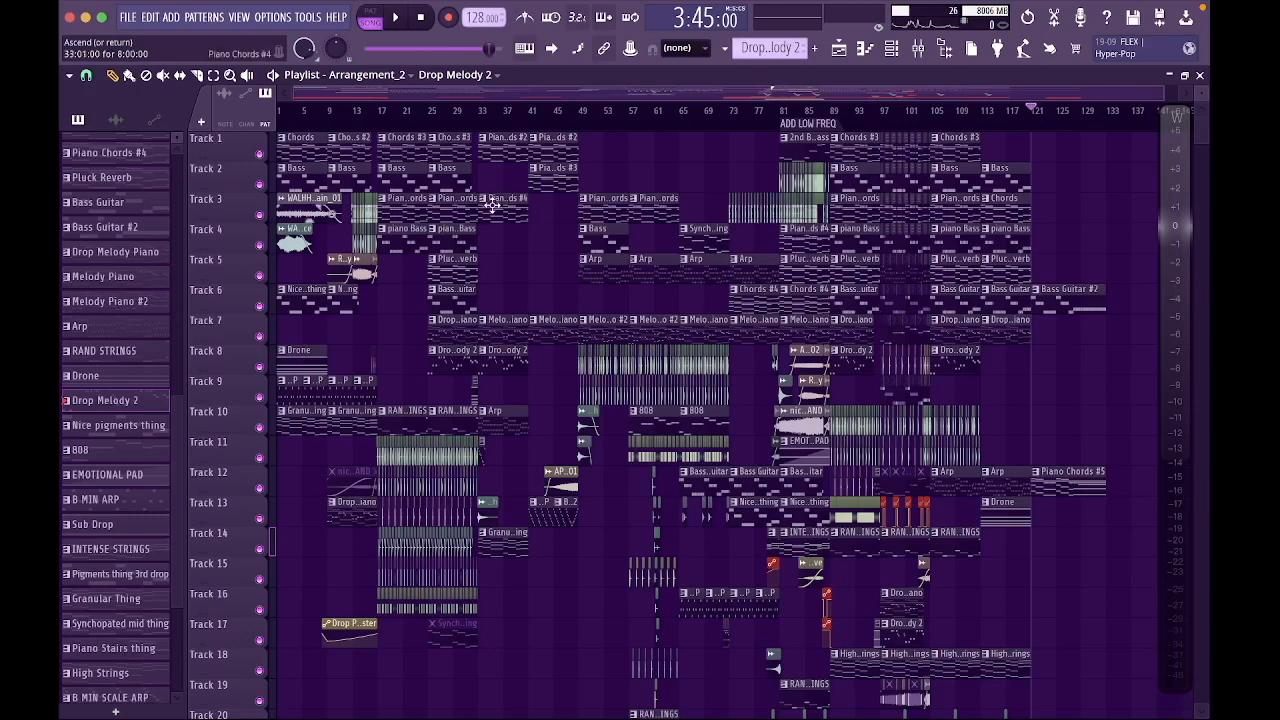
pyautogui.click(422, 20)
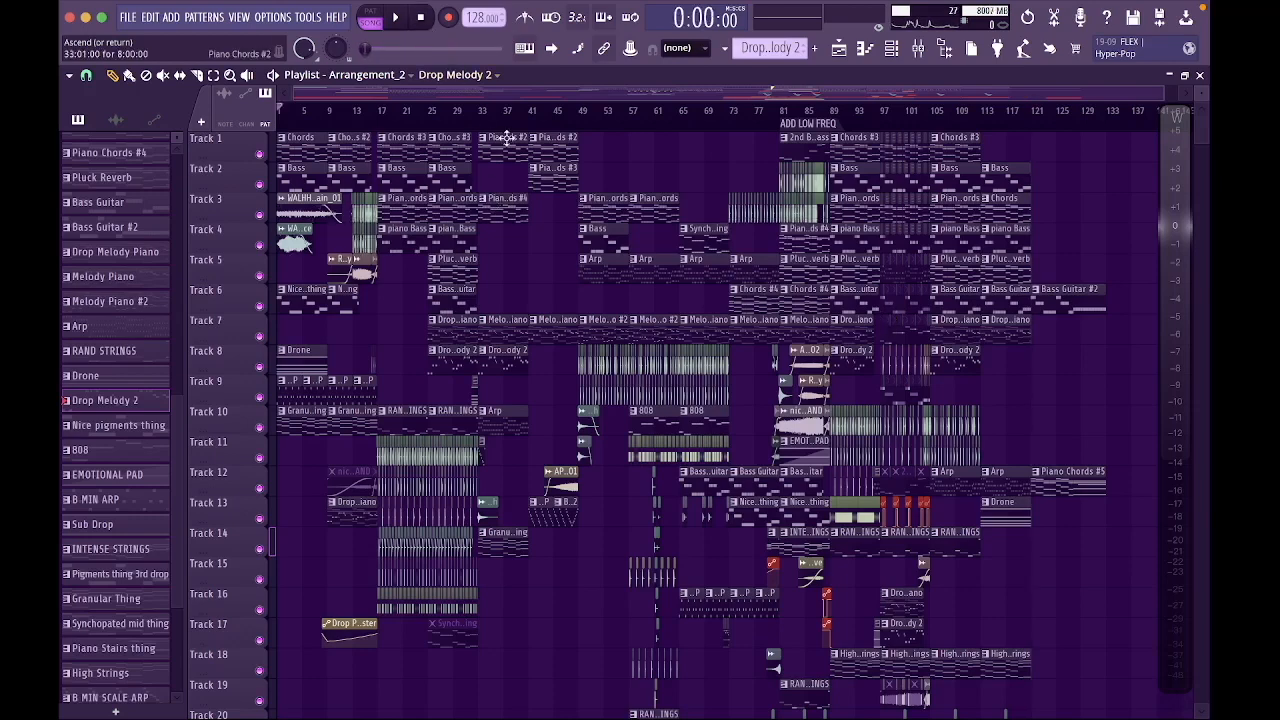